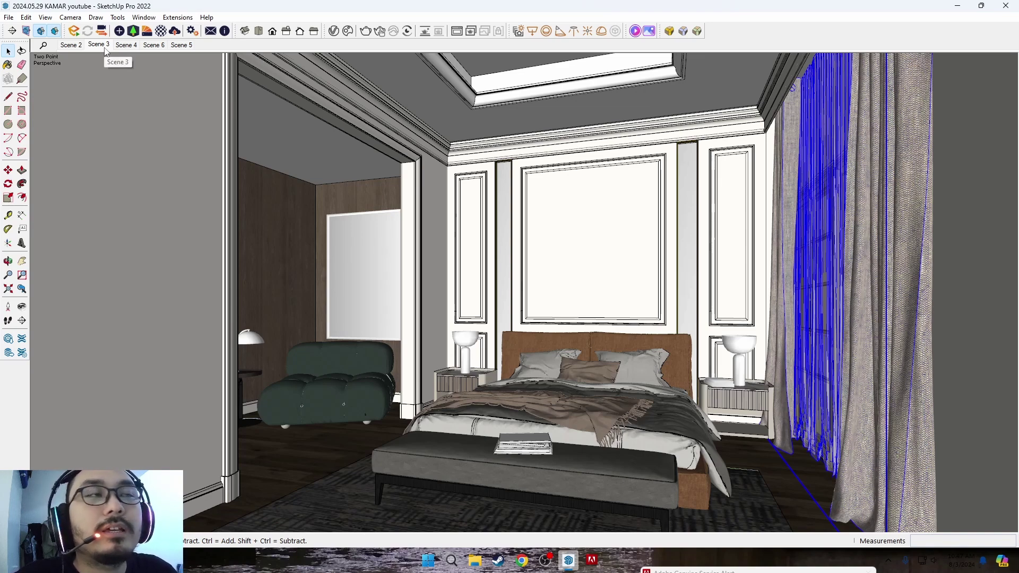
# Clear the curtain selection and turn the camera to frame the bed wall and curtained window.
pyautogui.hotkey('ctrl', 't')
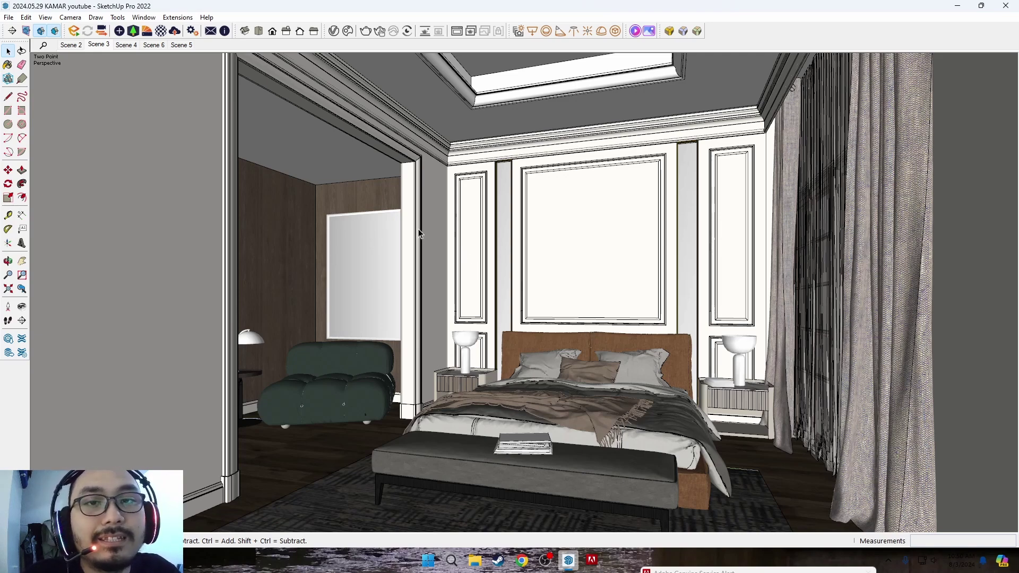
pyautogui.keyDown('shift'); pyautogui.moveTo(418, 229); pyautogui.dragTo(408, 233, button='middle'); pyautogui.keyUp('shift')
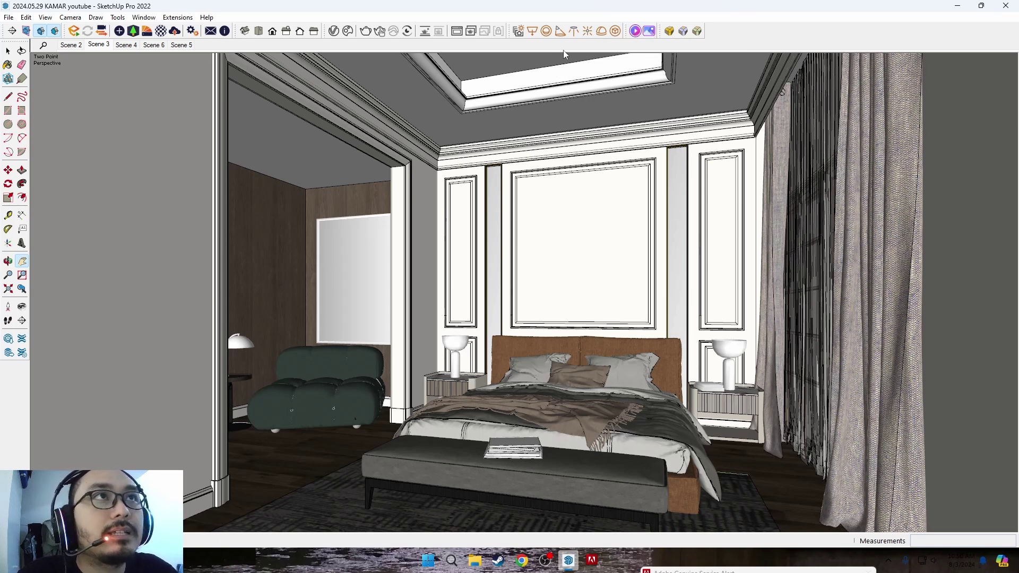
pyautogui.press('space')
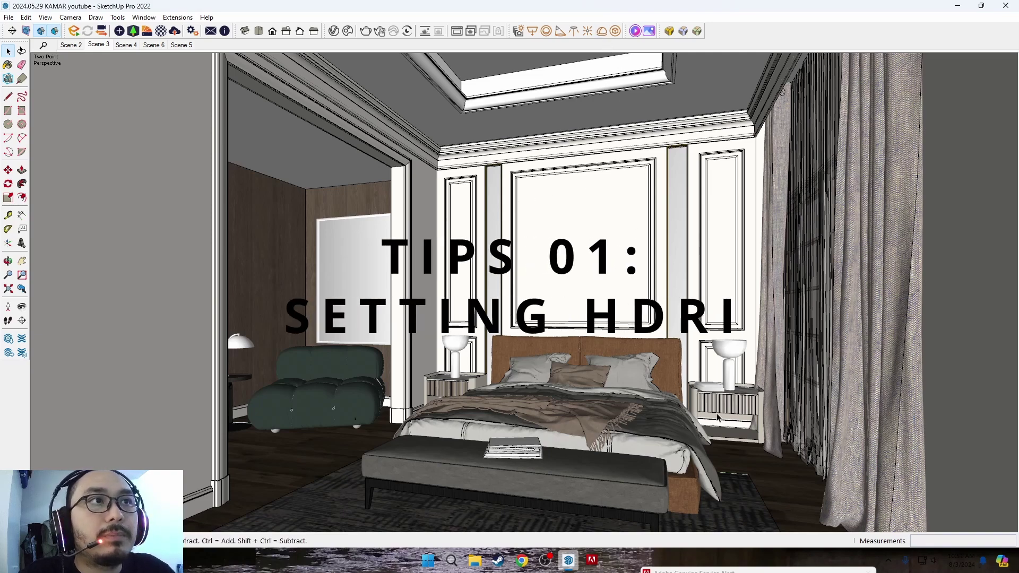
pyautogui.click(21, 306)
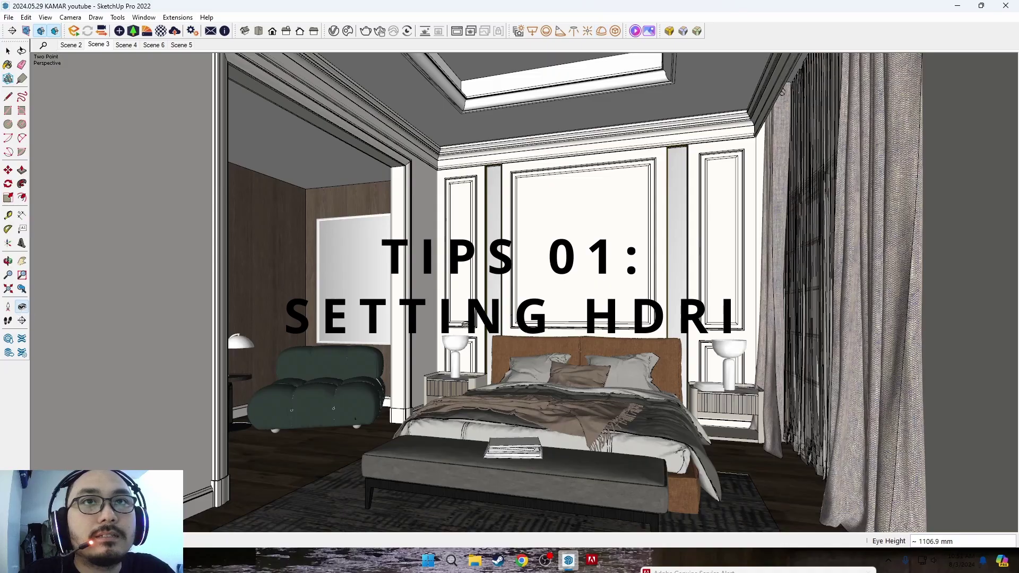
pyautogui.moveTo(466, 324); pyautogui.dragTo(526, 196)
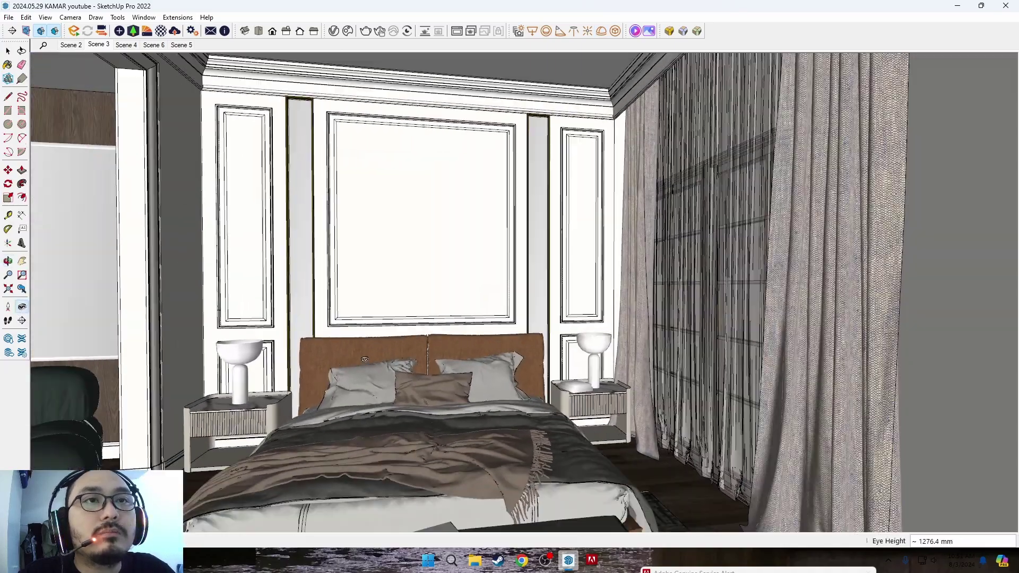
pyautogui.scroll(-2, 370, 363)
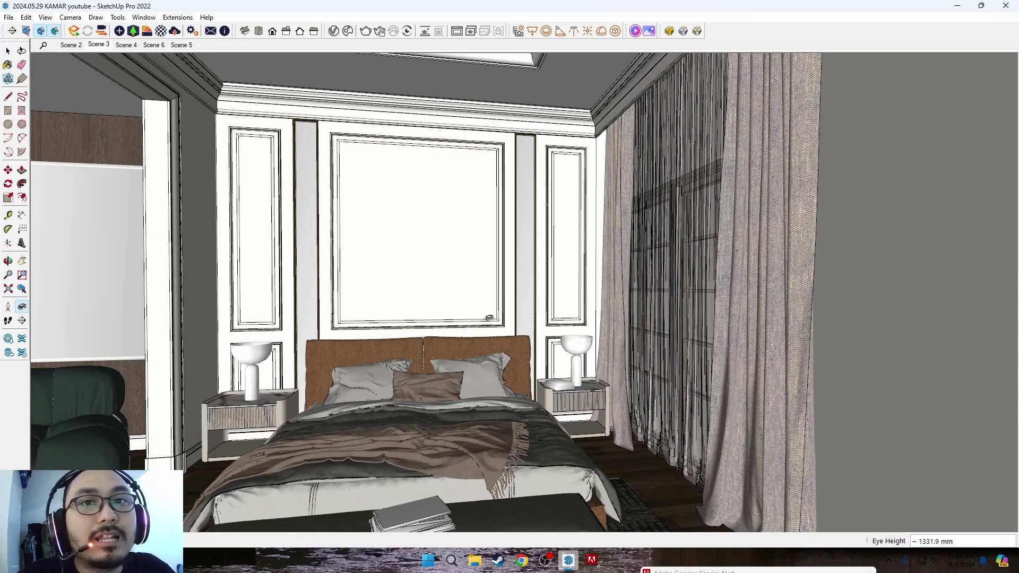
# Delete the loose stair and panel pieces beside the house.
pyautogui.click(601, 31)
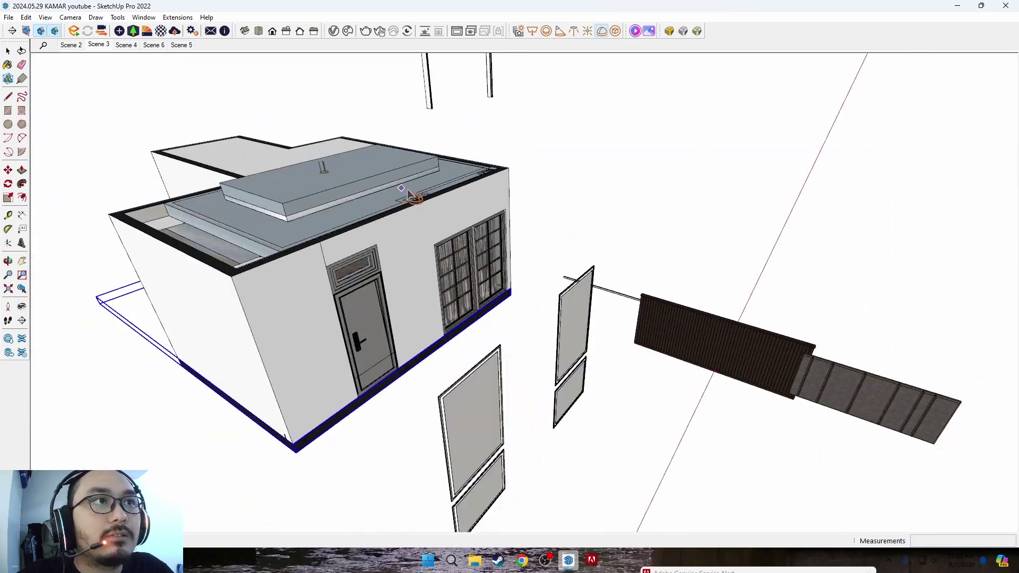
pyautogui.moveTo(498, 242); pyautogui.dragTo(653, 358)
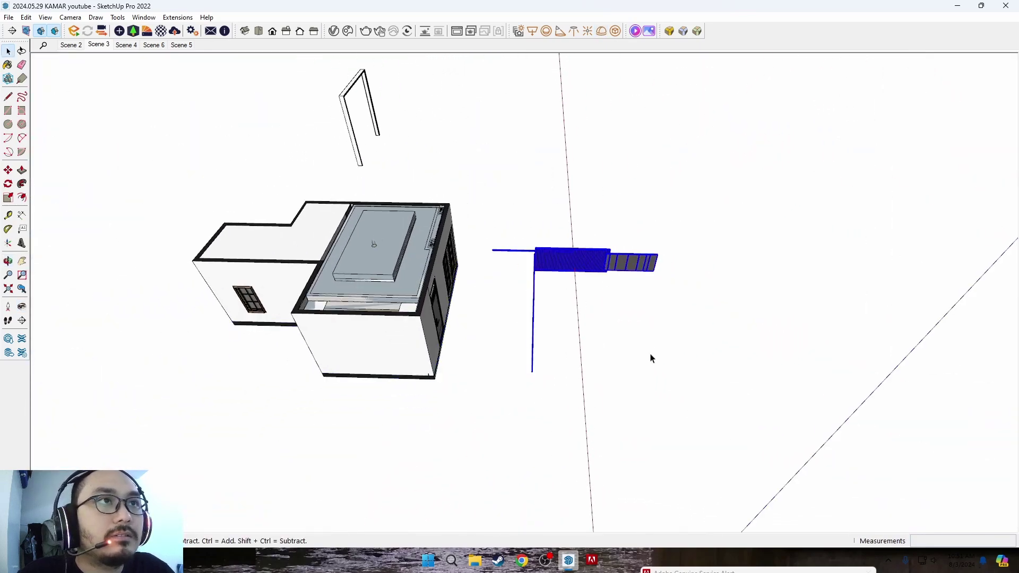
pyautogui.moveTo(653, 357); pyautogui.dragTo(557, 319, button='middle')
pyautogui.press('Delete')
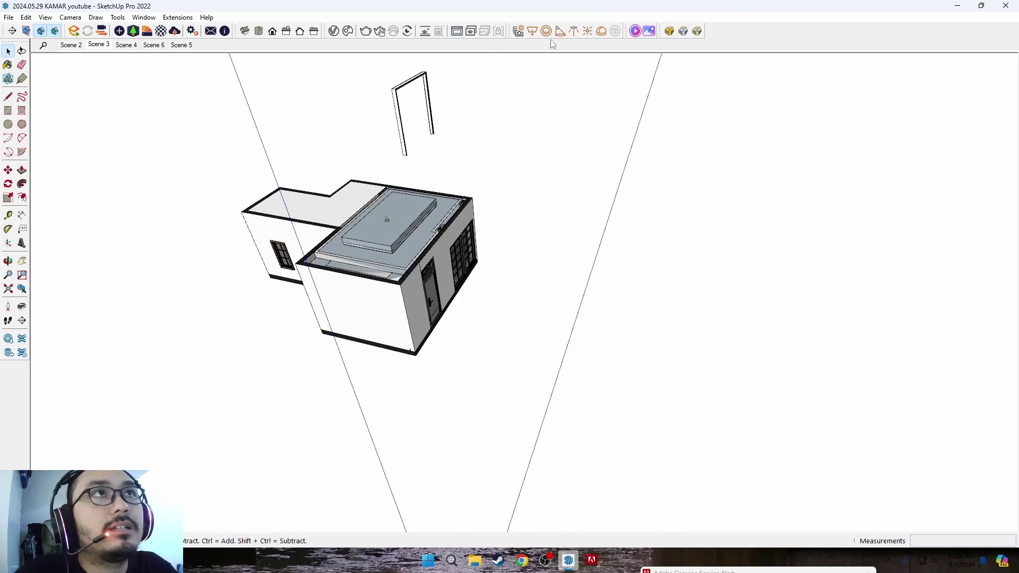
# Place a dome light near the house and orbit to an elevated exterior view.
pyautogui.click(604, 39)
pyautogui.moveTo(580, 104)
pyautogui.mouseDown(button='middle')
pyautogui.moveTo(492, 313)
pyautogui.moveTo(473, 276)
pyautogui.moveTo(486, 313)
pyautogui.moveTo(480, 290)
pyautogui.moveTo(524, 332)
pyautogui.moveTo(496, 344)
pyautogui.moveTo(492, 311)
pyautogui.moveTo(353, 250)
pyautogui.mouseUp(button='middle')
pyautogui.press('space')
pyautogui.scroll(5, 486, 314)
pyautogui.scroll(-3, 479, 289)
pyautogui.scroll(3, 506, 313)
pyautogui.scroll(-5, 446, 317)
pyautogui.scroll(2, 353, 250)
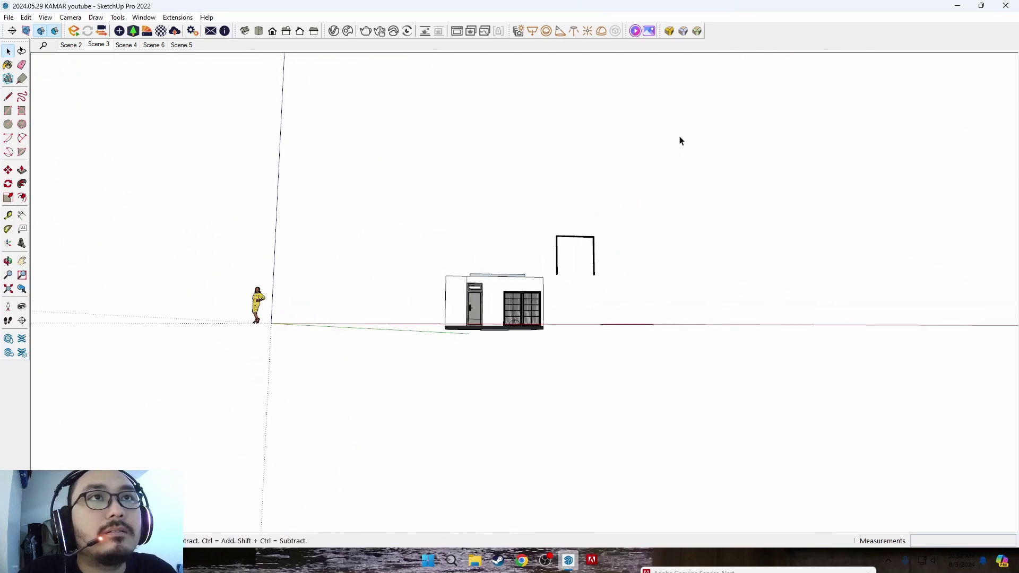
pyautogui.moveTo(414, 138)
pyautogui.mouseDown(button='middle')
pyautogui.moveTo(396, 280)
pyautogui.moveTo(504, 382)
pyautogui.mouseUp(button='middle')
# Try resizing the dome light, cancel it, and zoom in and out around it.
pyautogui.press('s')
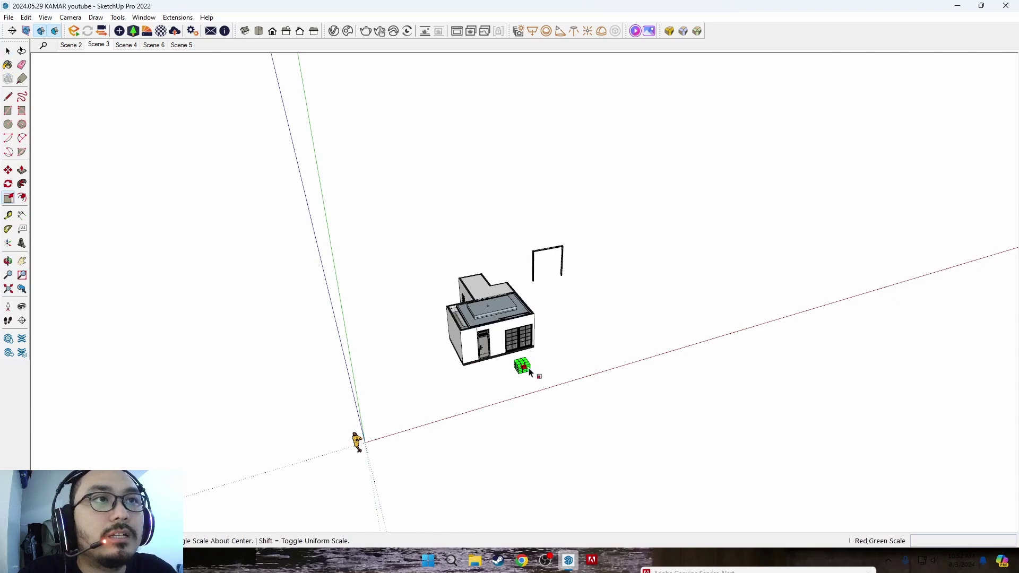
pyautogui.moveTo(524, 366); pyautogui.dragTo(832, 310)
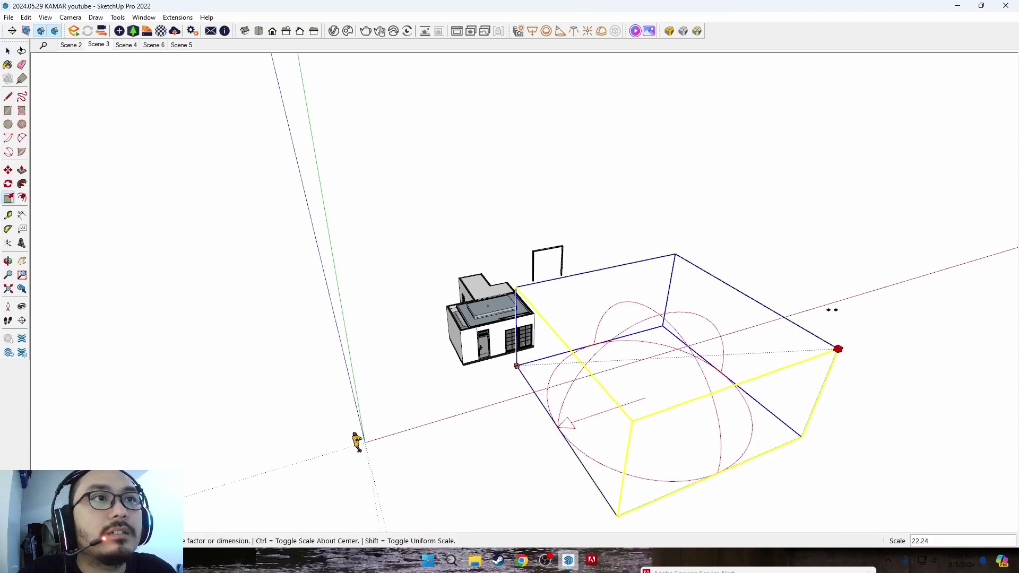
pyautogui.press('space')
pyautogui.scroll(2, 531, 369)
pyautogui.scroll(3, 541, 370)
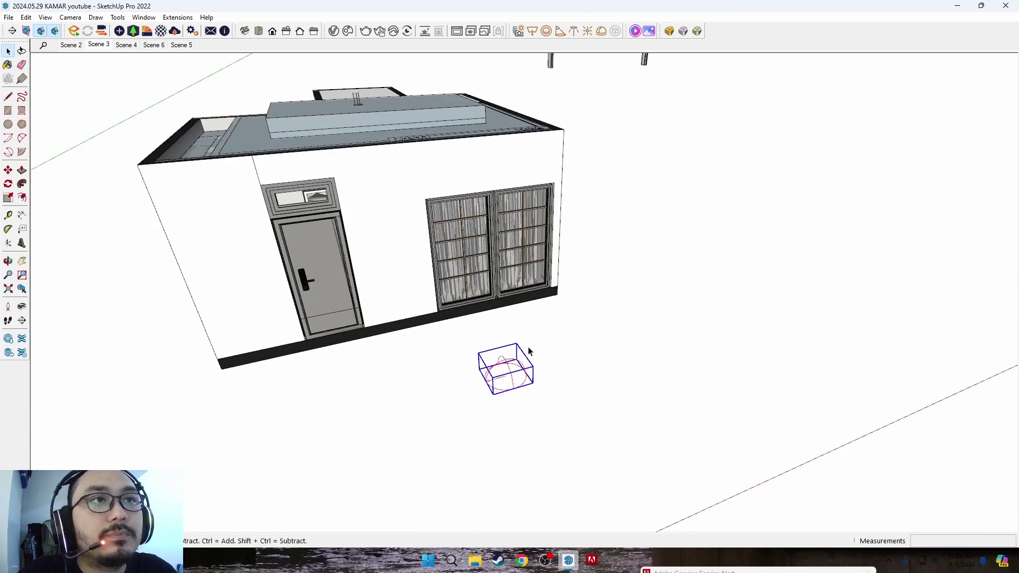
pyautogui.scroll(1, 568, 328)
pyautogui.scroll(3, 567, 393)
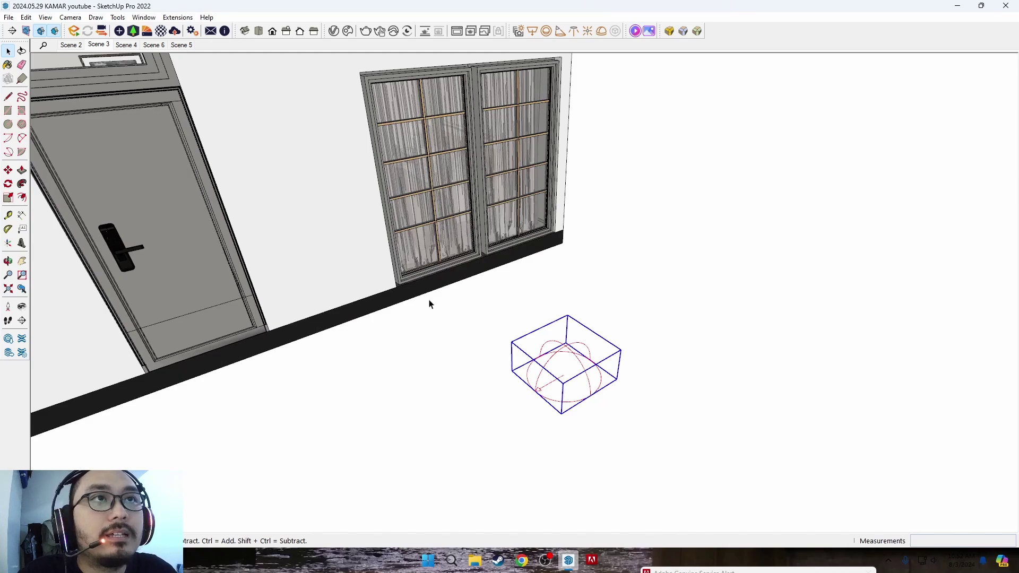
pyautogui.scroll(1, 550, 376)
pyautogui.scroll(2, 552, 404)
pyautogui.scroll(-2, 567, 380)
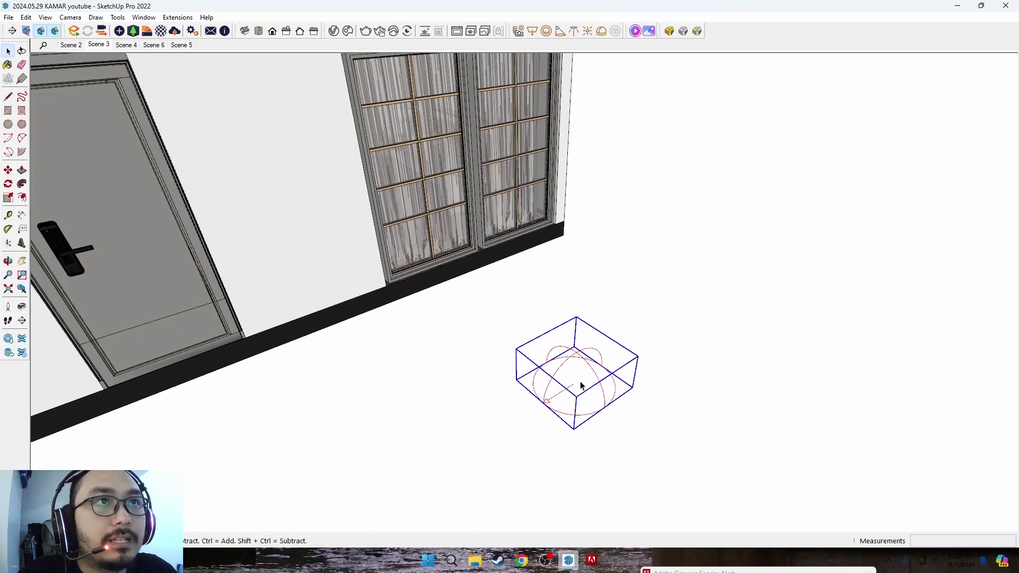
pyautogui.scroll(-3, 553, 385)
pyautogui.scroll(-2, 521, 366)
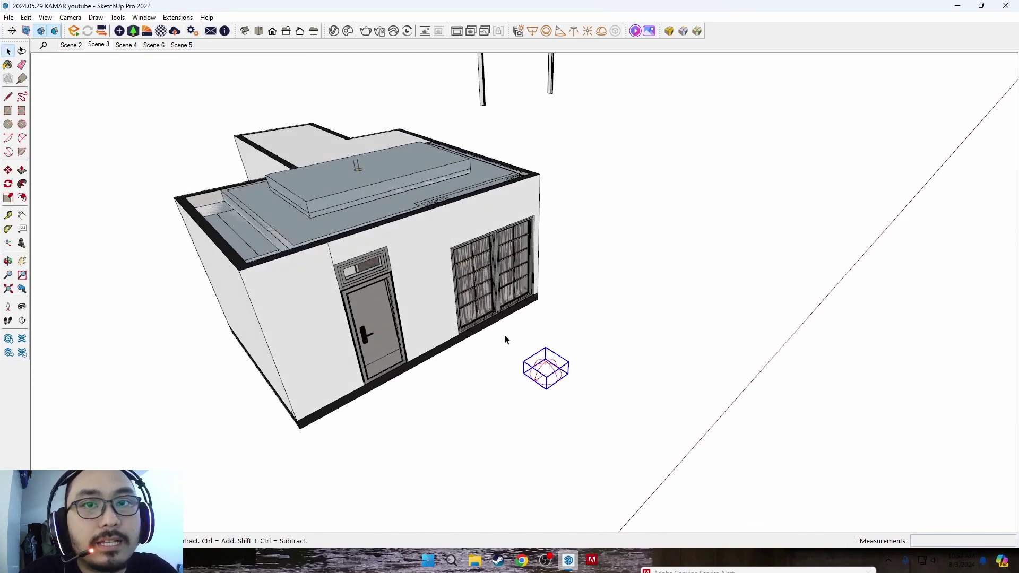
pyautogui.scroll(3, 549, 358)
pyautogui.scroll(-2, 459, 350)
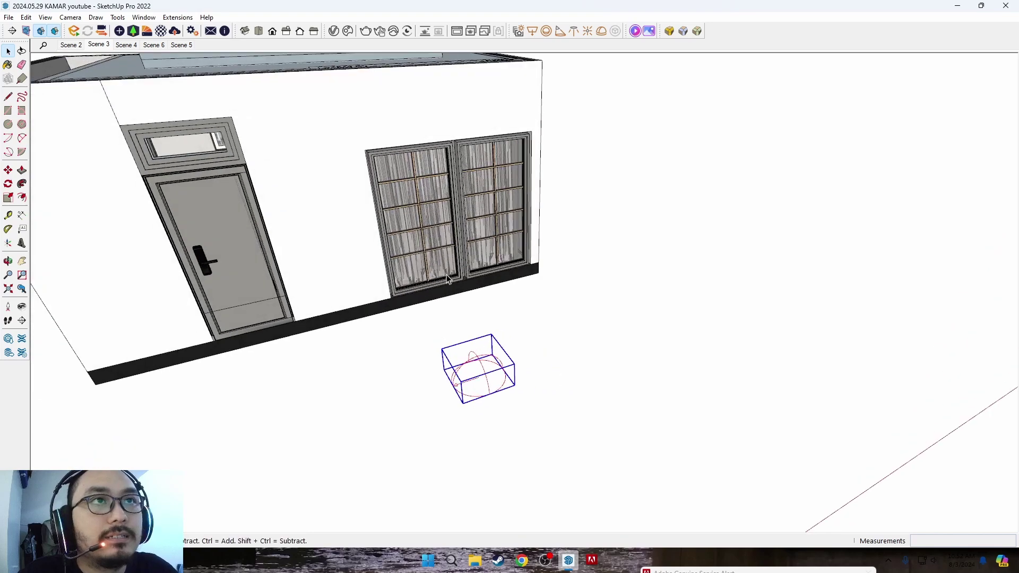
pyautogui.scroll(-2, 499, 361)
pyautogui.scroll(-2, 510, 350)
# Orbit to face the house's door-and-window wall with the dome light in front.
pyautogui.moveTo(589, 405); pyautogui.dragTo(694, 289, button='middle')
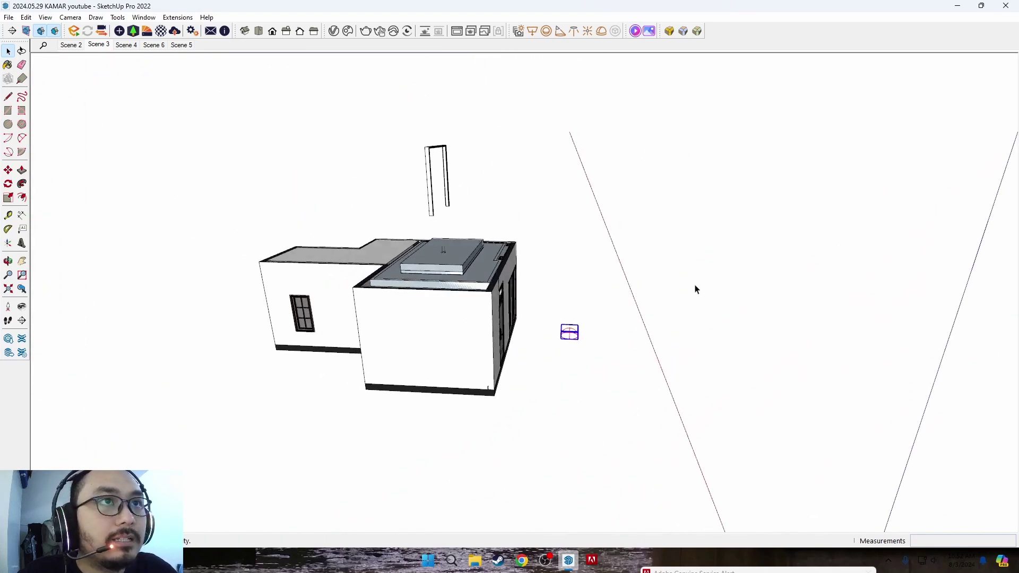
pyautogui.scroll(2, 571, 318)
pyautogui.moveTo(571, 319); pyautogui.dragTo(547, 334, button='middle')
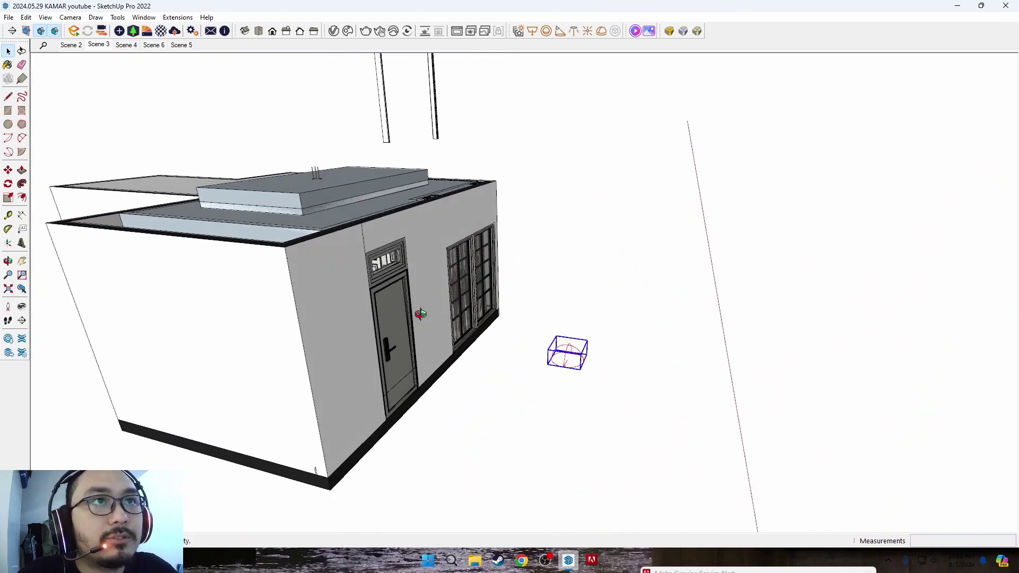
pyautogui.scroll(2, 541, 351)
pyautogui.scroll(2, 525, 386)
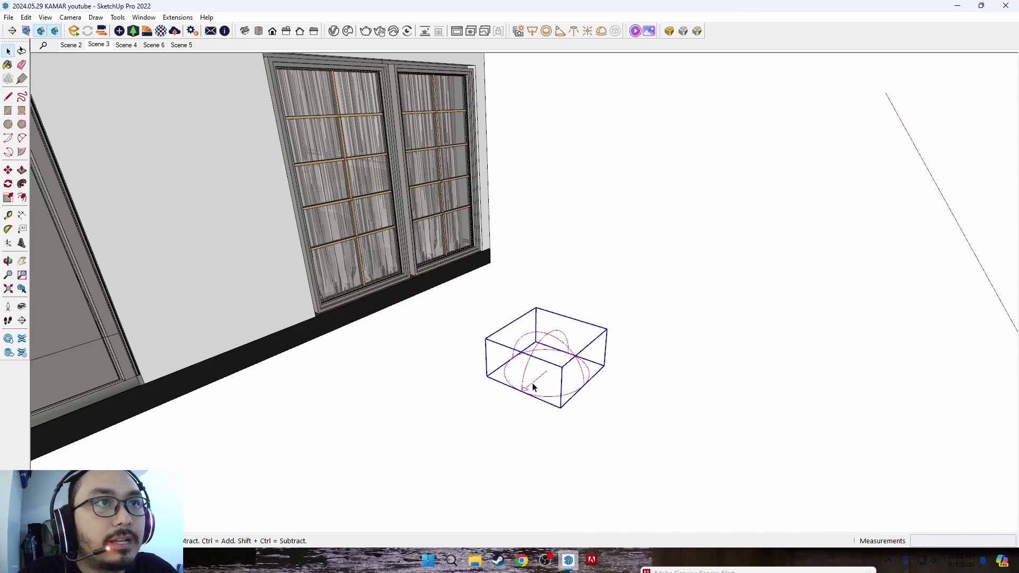
pyautogui.moveTo(533, 387); pyautogui.dragTo(547, 417, button='middle')
pyautogui.press('q')
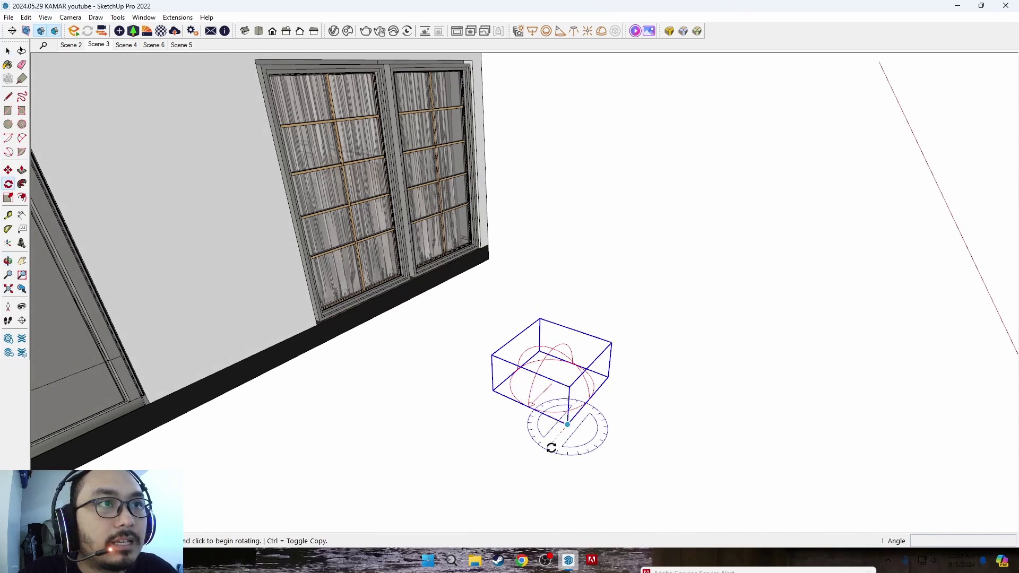
pyautogui.moveTo(519, 410)
pyautogui.mouseDown(button='middle')
pyautogui.moveTo(359, 325)
pyautogui.moveTo(474, 357)
pyautogui.moveTo(449, 196)
pyautogui.moveTo(443, 268)
pyautogui.mouseUp(button='middle')
# Select and then deselect the dome light sitting on the ground.
pyautogui.press('m')
pyautogui.click(519, 412)
pyautogui.click(539, 368)
pyautogui.press('space')
pyautogui.click(429, 350)
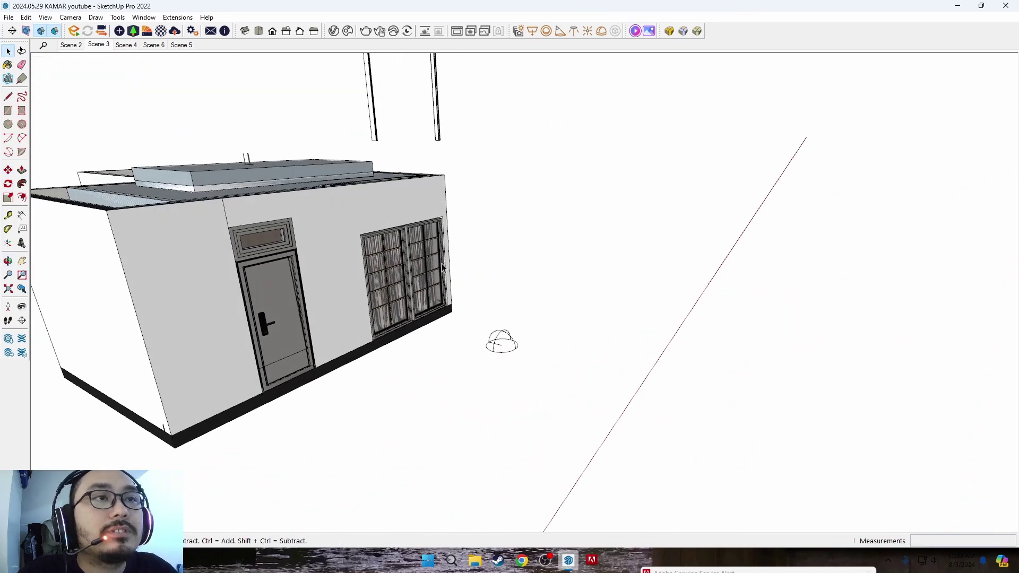
pyautogui.click(501, 350)
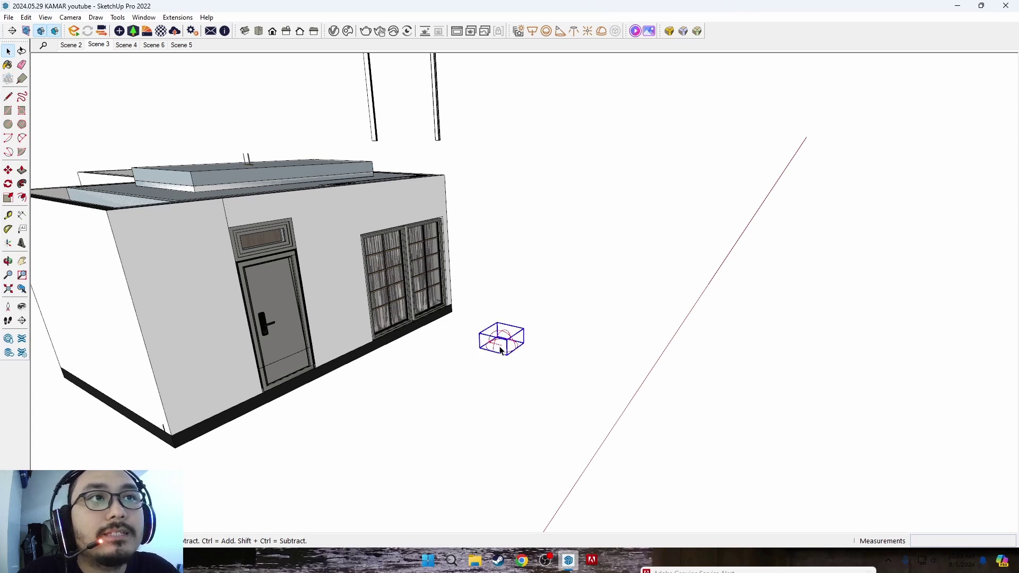
pyautogui.click(455, 313)
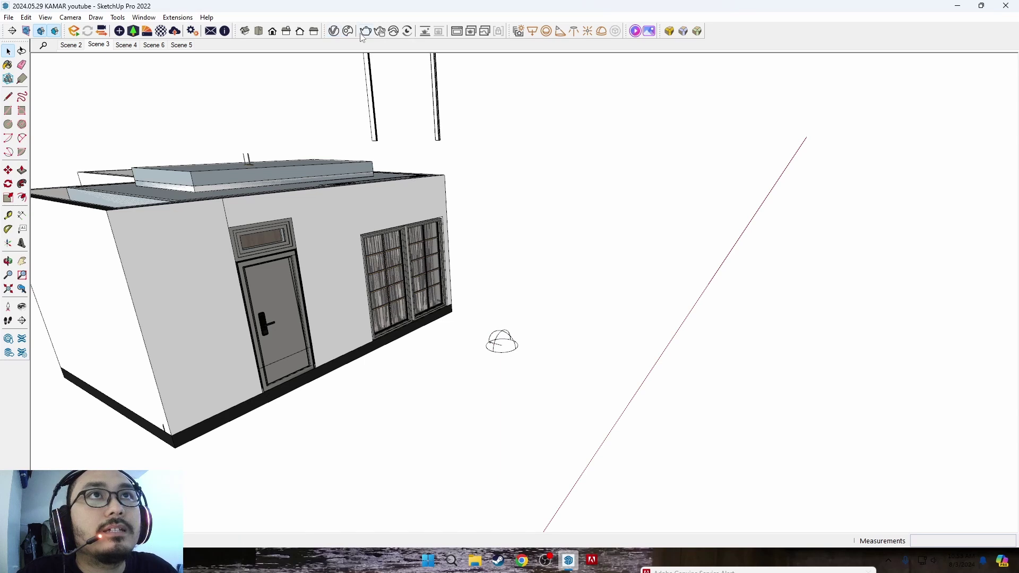
# Open the V-Ray Asset Editor on the Lights list with its settings panel expanded.
pyautogui.click(333, 31)
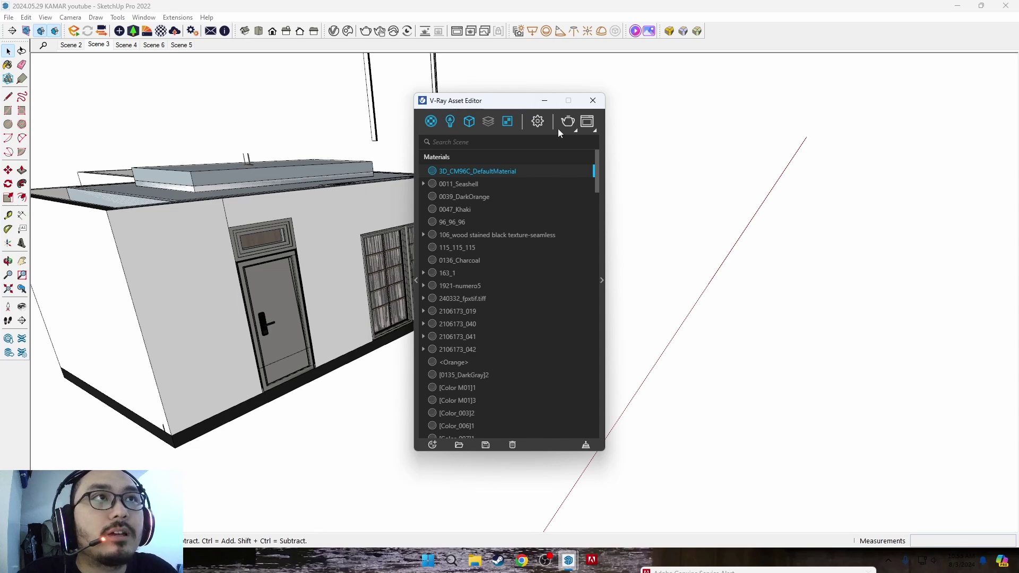
pyautogui.moveTo(502, 101); pyautogui.dragTo(764, 110)
pyautogui.scroll(-2, 327, 223)
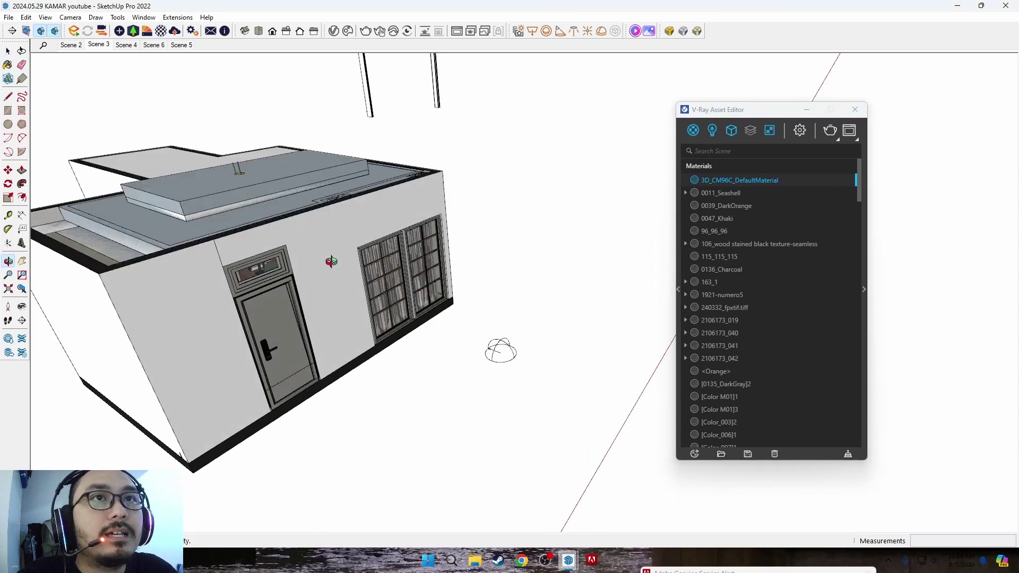
pyautogui.scroll(-3, 329, 209)
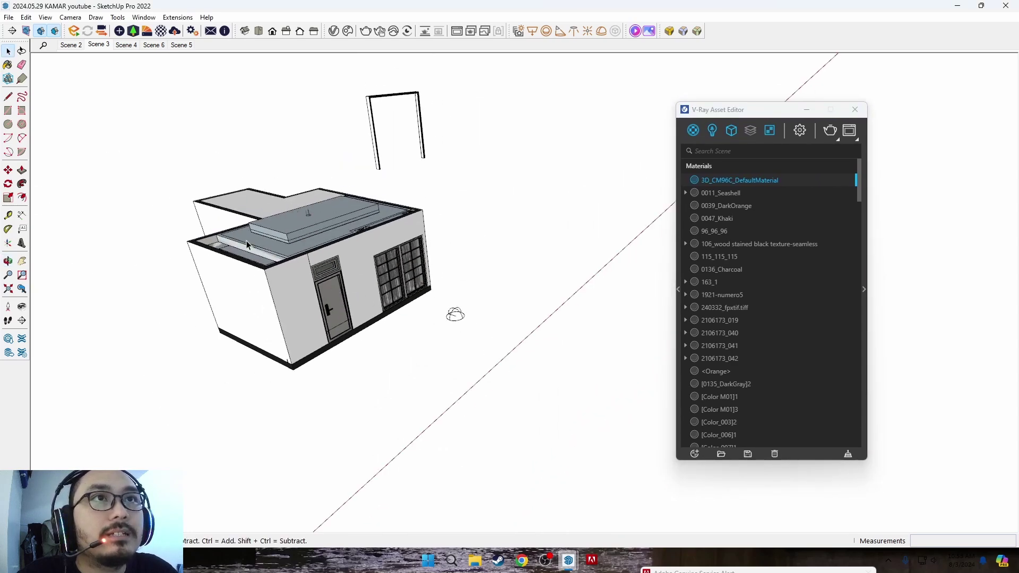
pyautogui.scroll(2, 380, 268)
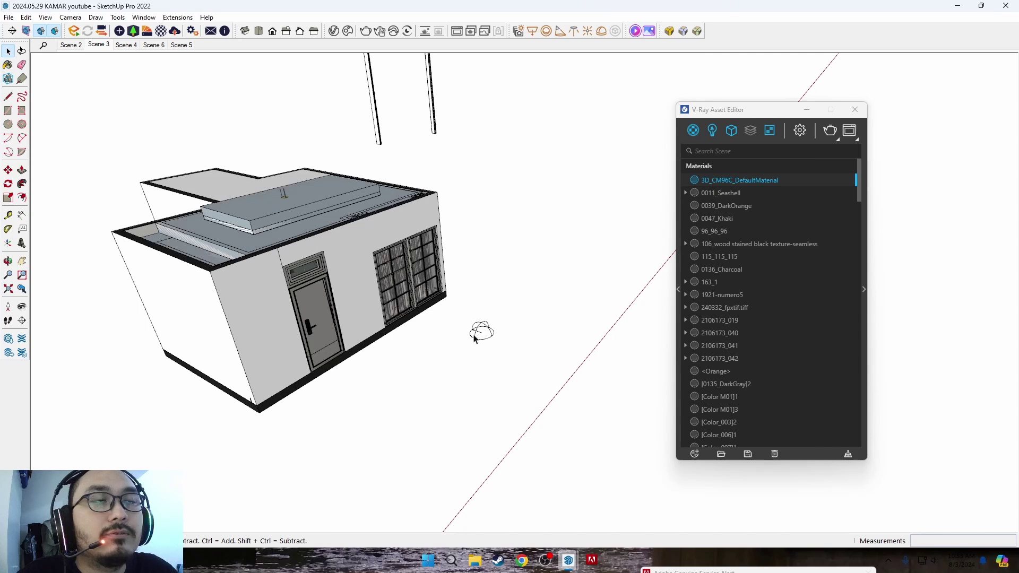
pyautogui.click(716, 133)
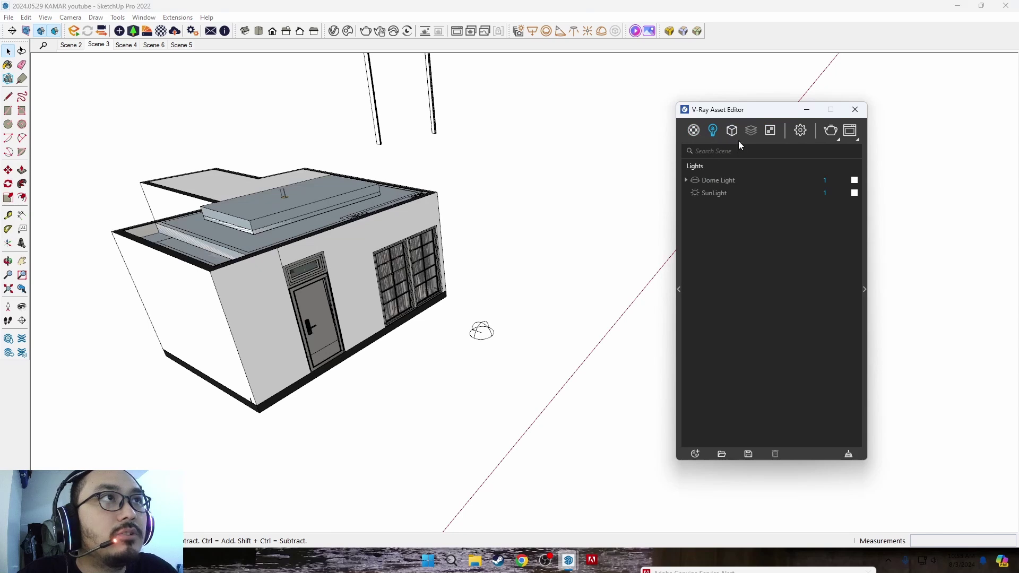
pyautogui.moveTo(742, 114); pyautogui.dragTo(648, 113)
pyautogui.click(772, 289)
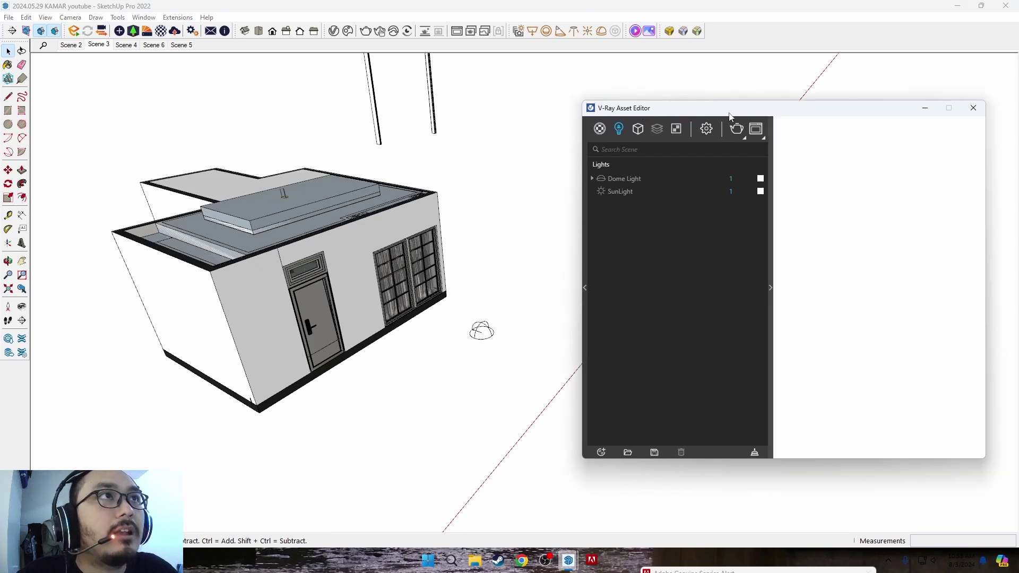
pyautogui.moveTo(730, 117); pyautogui.dragTo(697, 125)
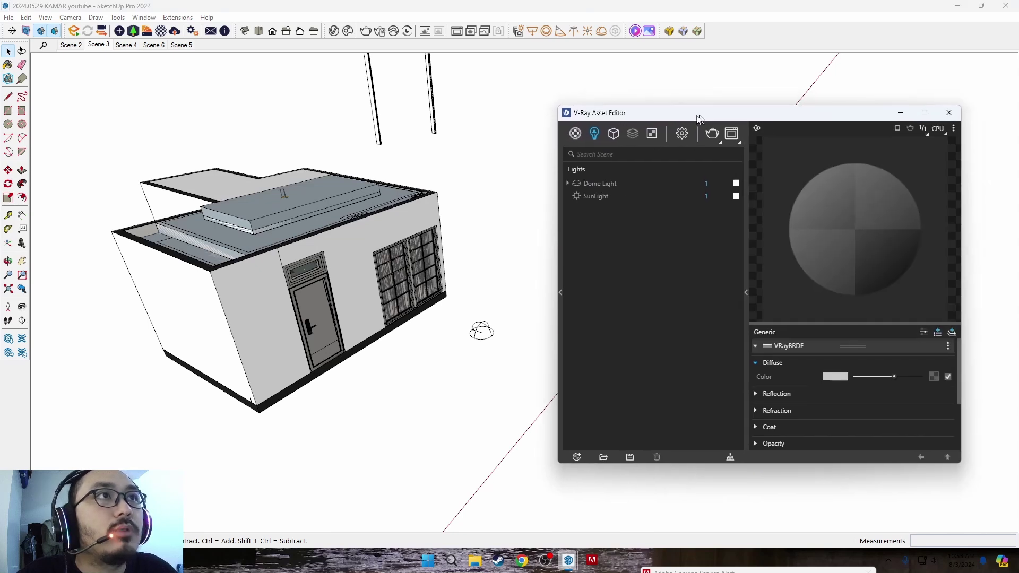
# Switch off the SunLight and bring up the Dome Light's parameters.
pyautogui.click(621, 199)
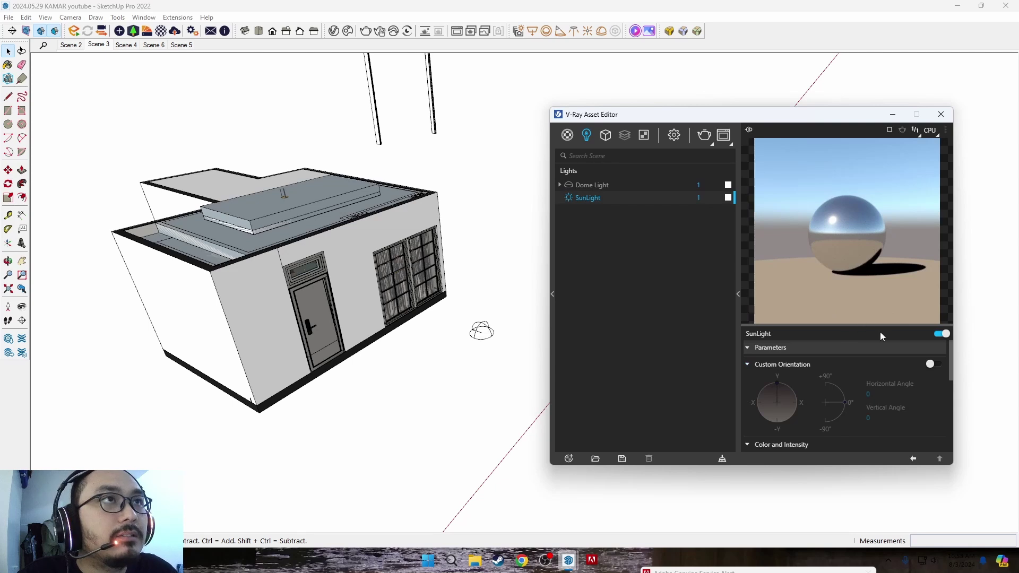
pyautogui.click(942, 335)
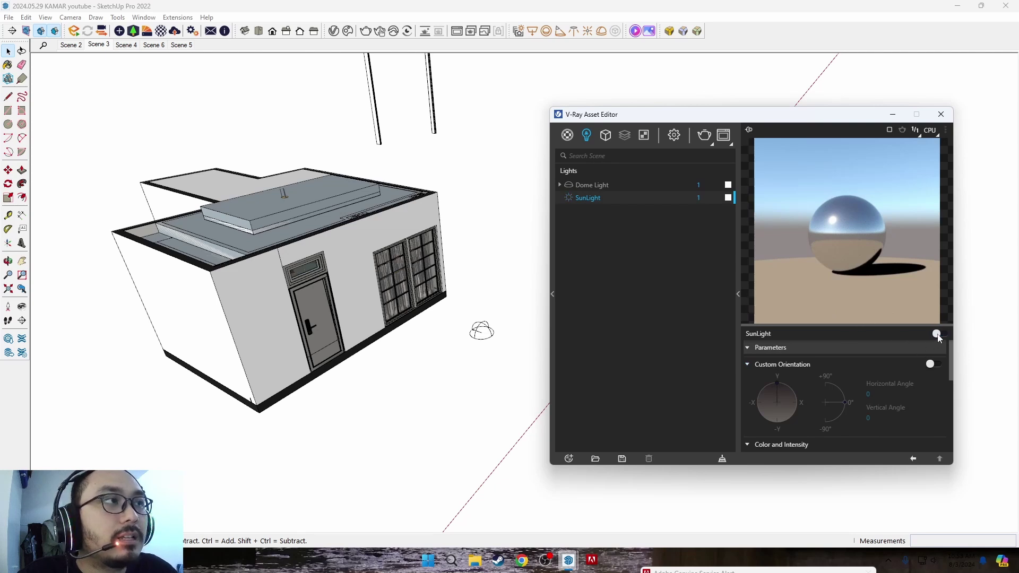
pyautogui.click(642, 185)
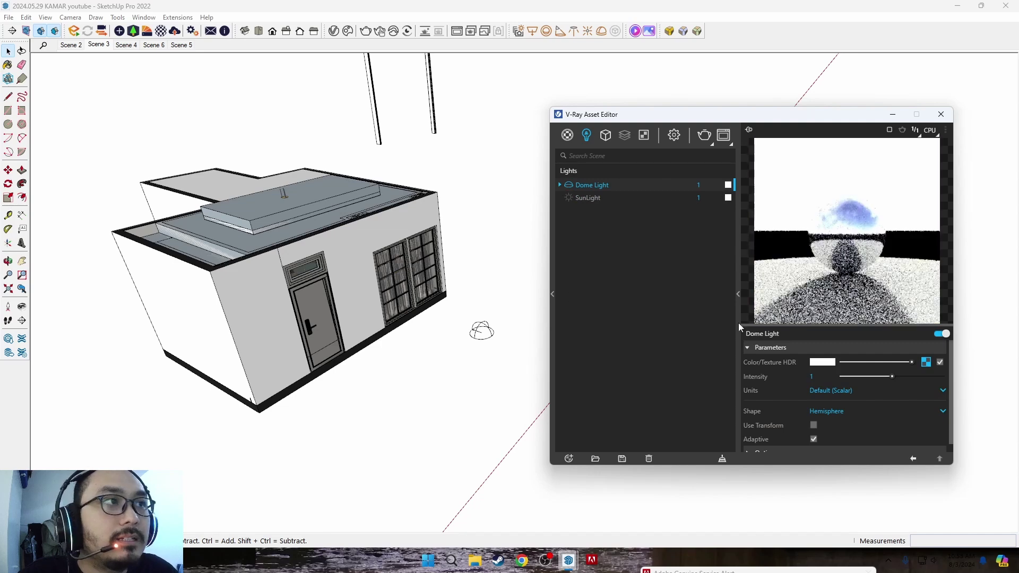
# Load the 0902 Overcast HDR from the HDRI folder as the Dome Light texture.
pyautogui.click(926, 362)
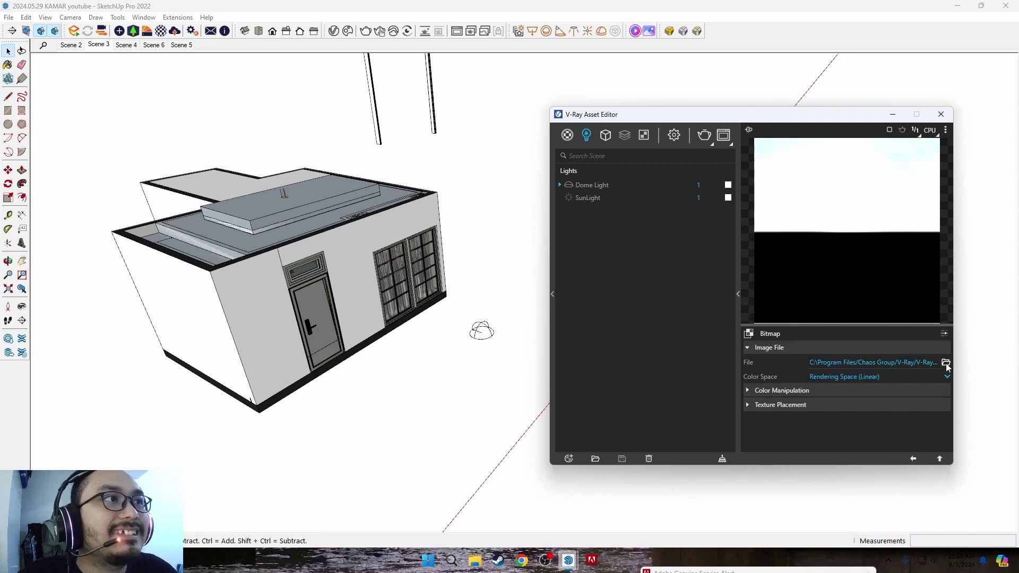
pyautogui.click(947, 363)
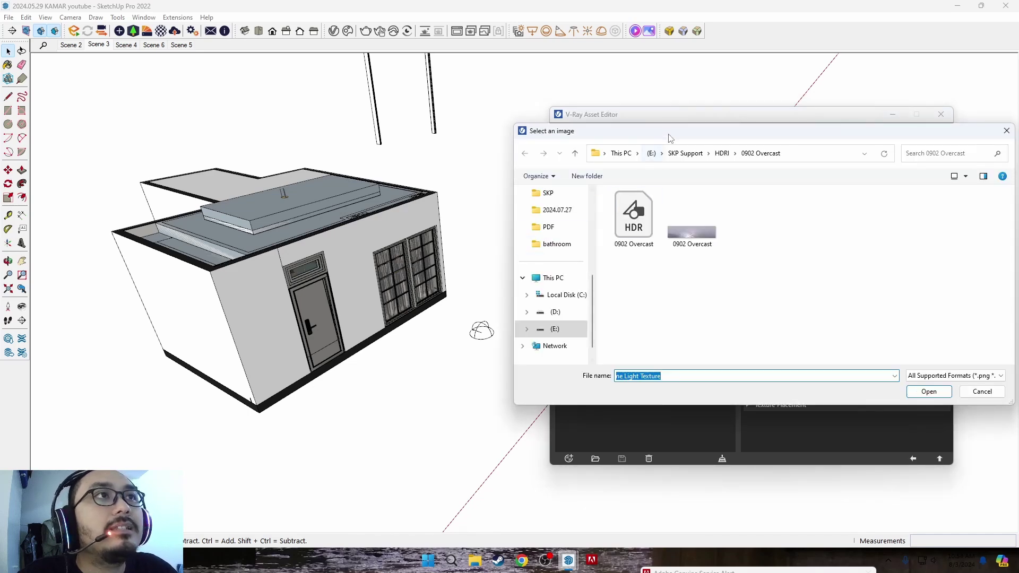
pyautogui.moveTo(670, 139); pyautogui.dragTo(410, 142)
pyautogui.click(461, 156)
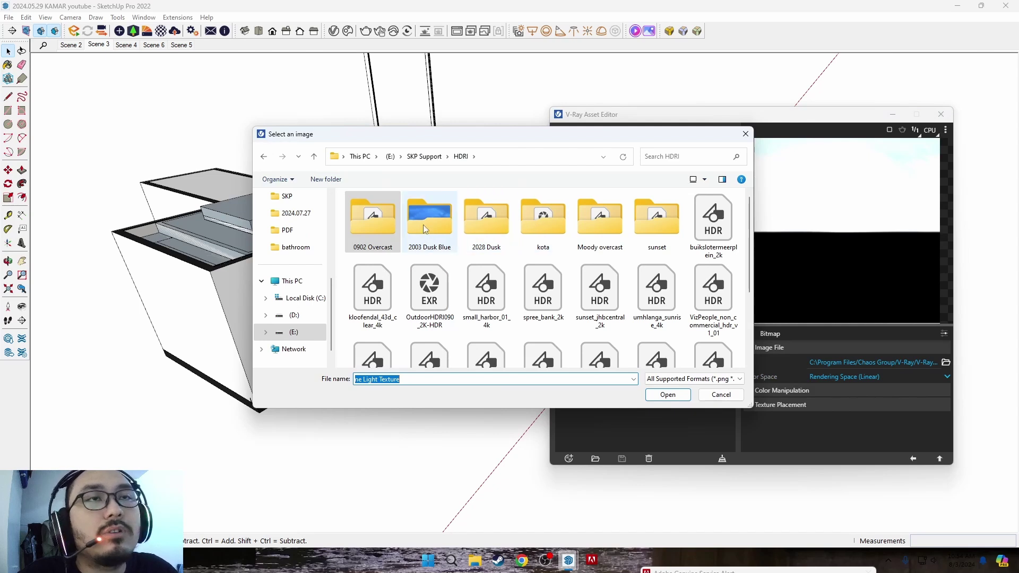
pyautogui.doubleClick(379, 235)
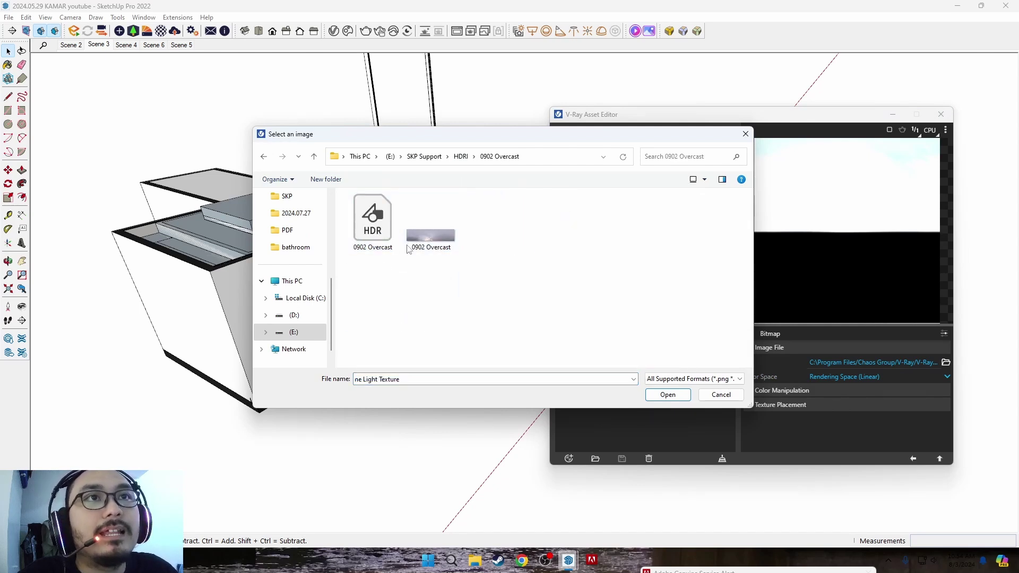
pyautogui.click(378, 237)
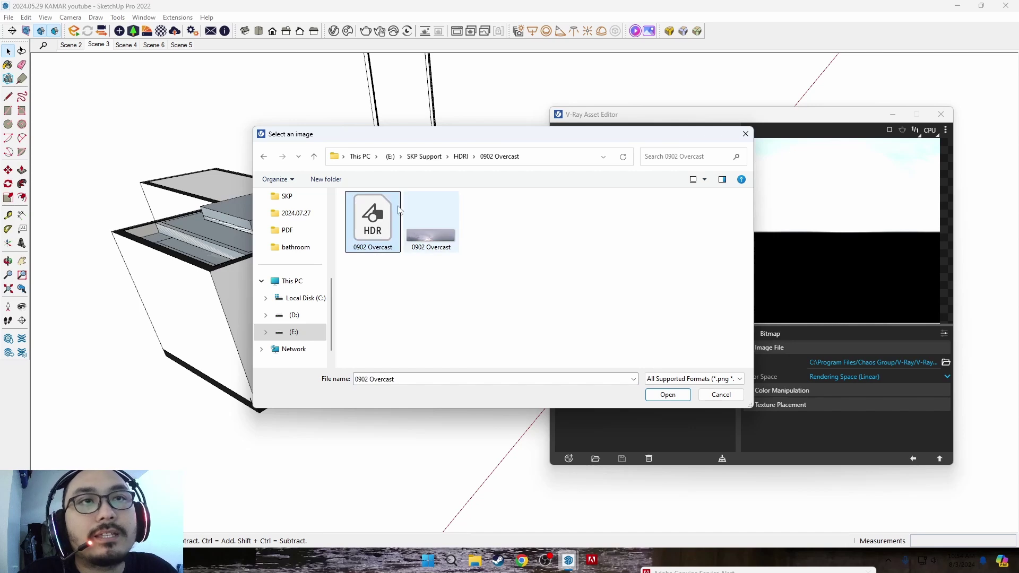
pyautogui.moveTo(373, 221)
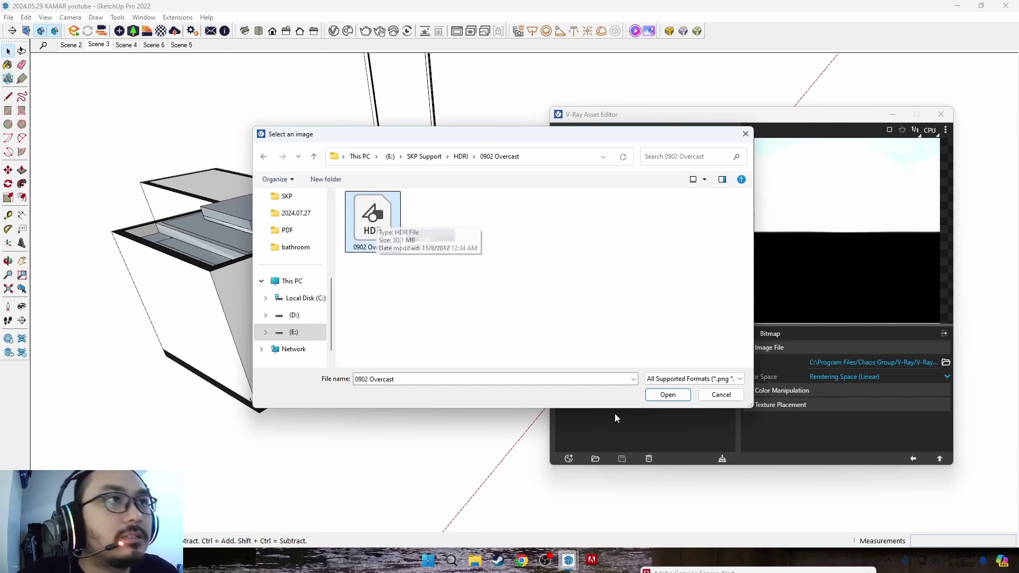
pyautogui.click(668, 395)
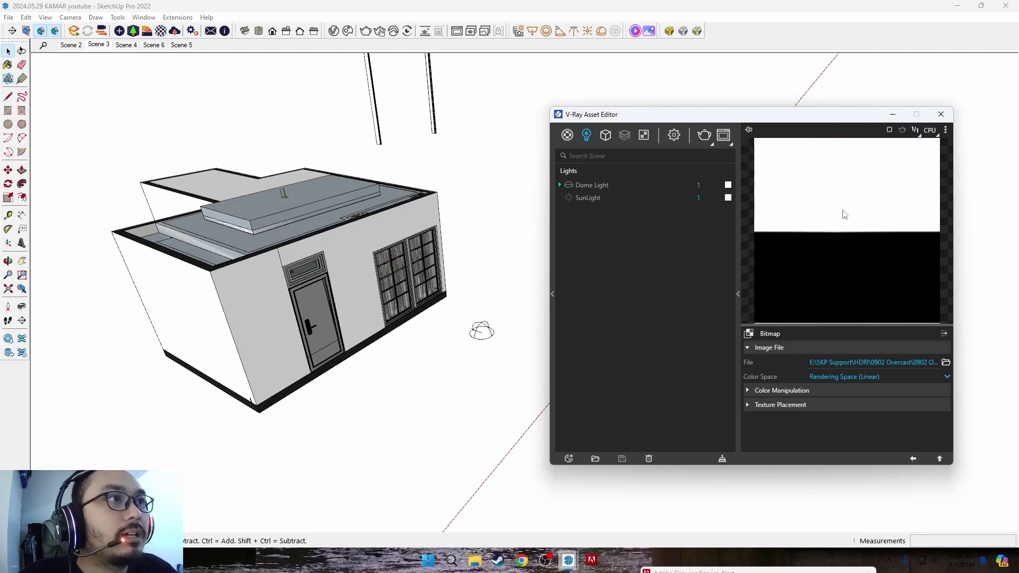
pyautogui.click(738, 293)
# Set the Dome Light intensity to 10.
pyautogui.click(654, 183)
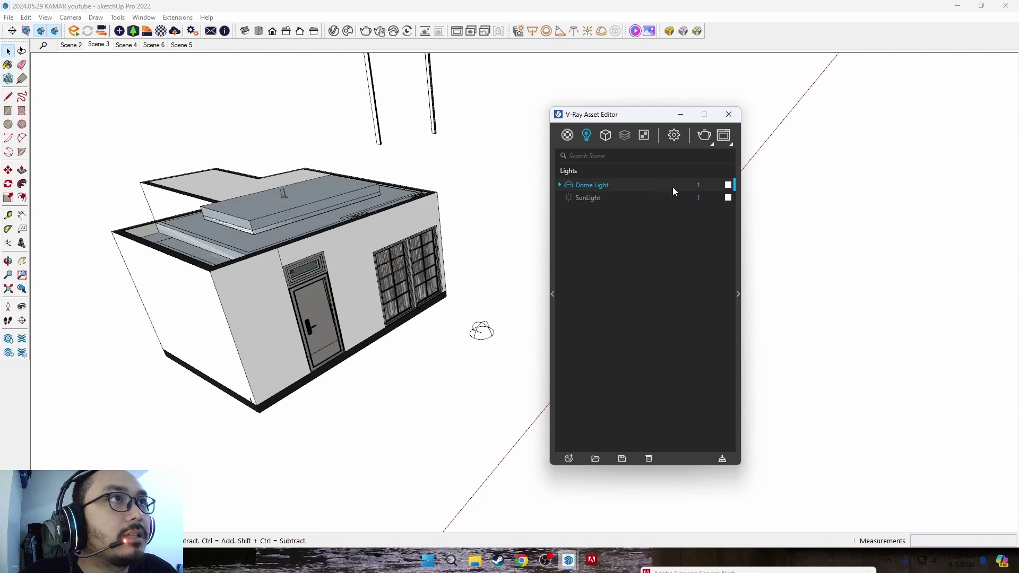
pyautogui.click(739, 294)
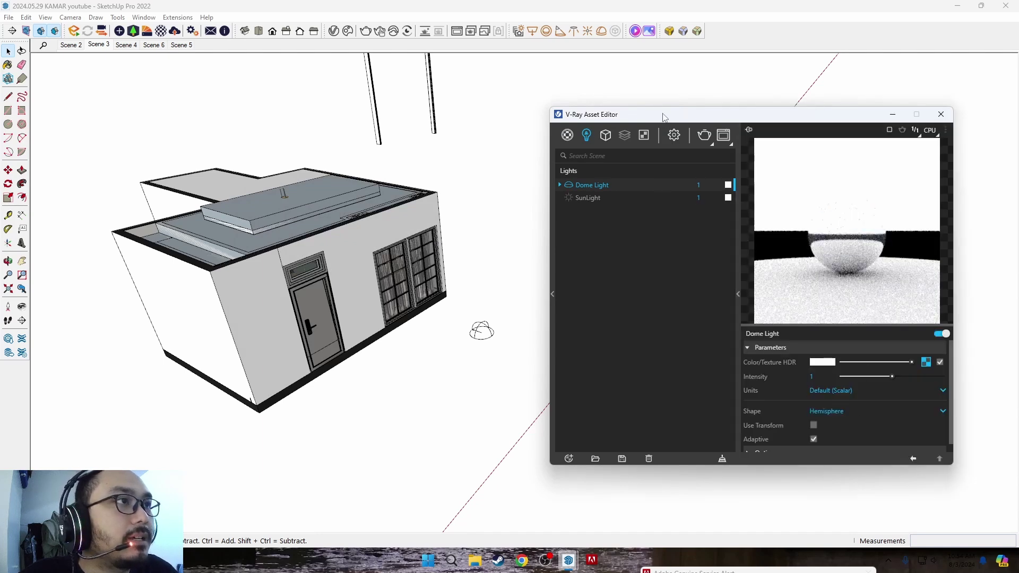
pyautogui.moveTo(741, 123); pyautogui.dragTo(590, 119)
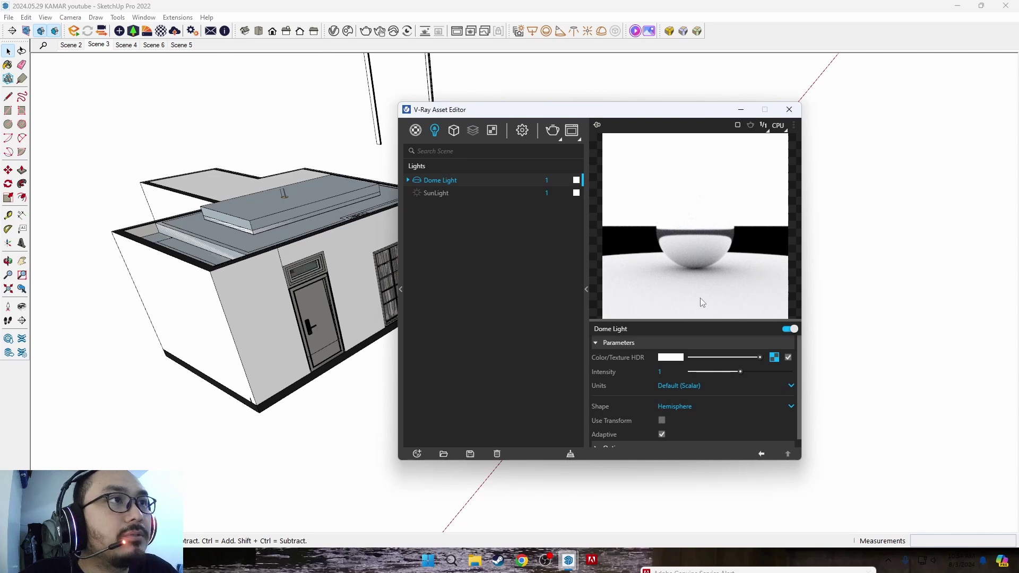
pyautogui.click(663, 371)
pyautogui.write('0')
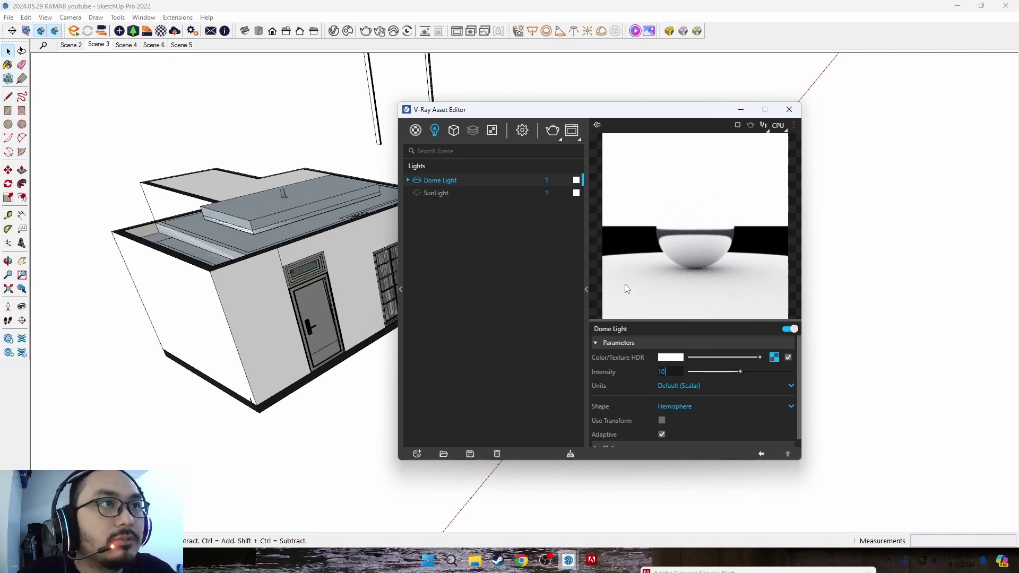
pyautogui.press('Return')
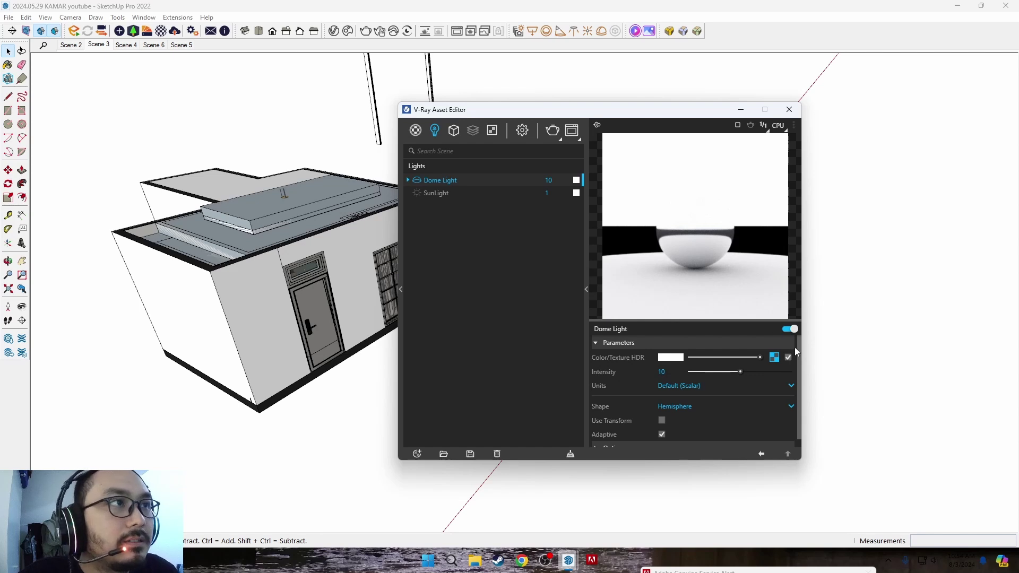
# Keep the dome shape as Hemisphere and enable Use Transform in the Dome Light options.
pyautogui.scroll(-1, 796, 350)
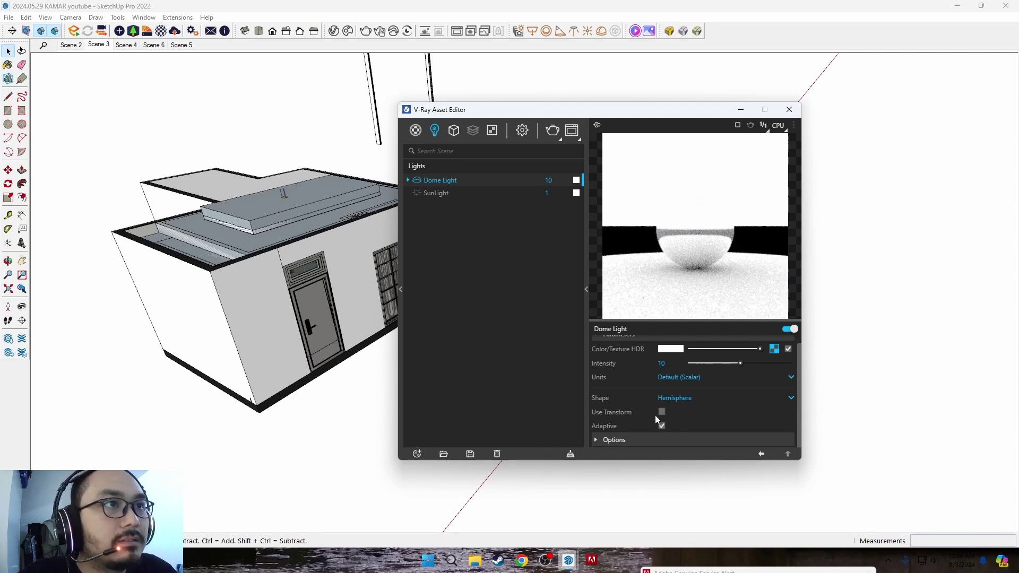
pyautogui.click(636, 439)
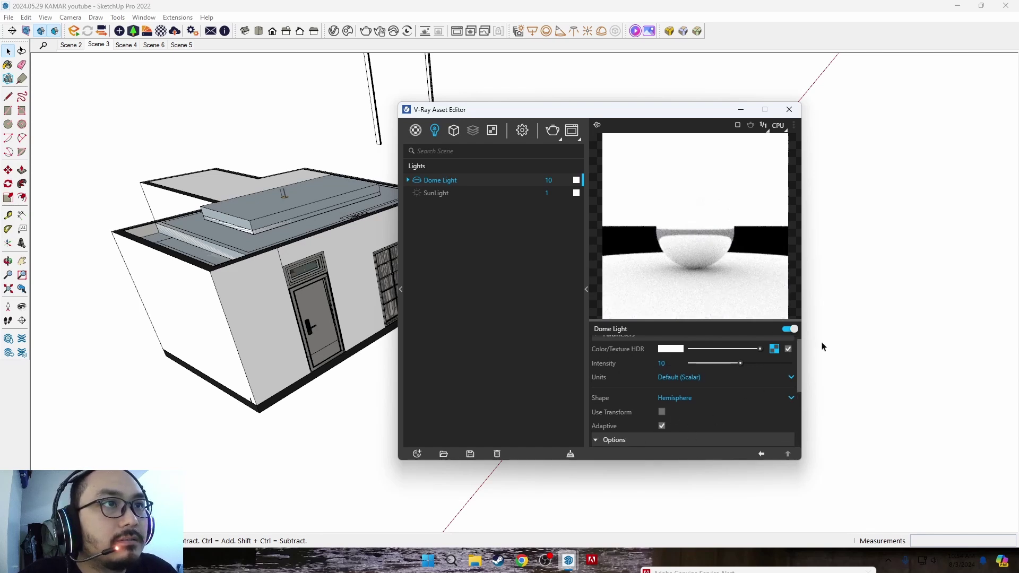
pyautogui.click(747, 398)
pyautogui.click(726, 427)
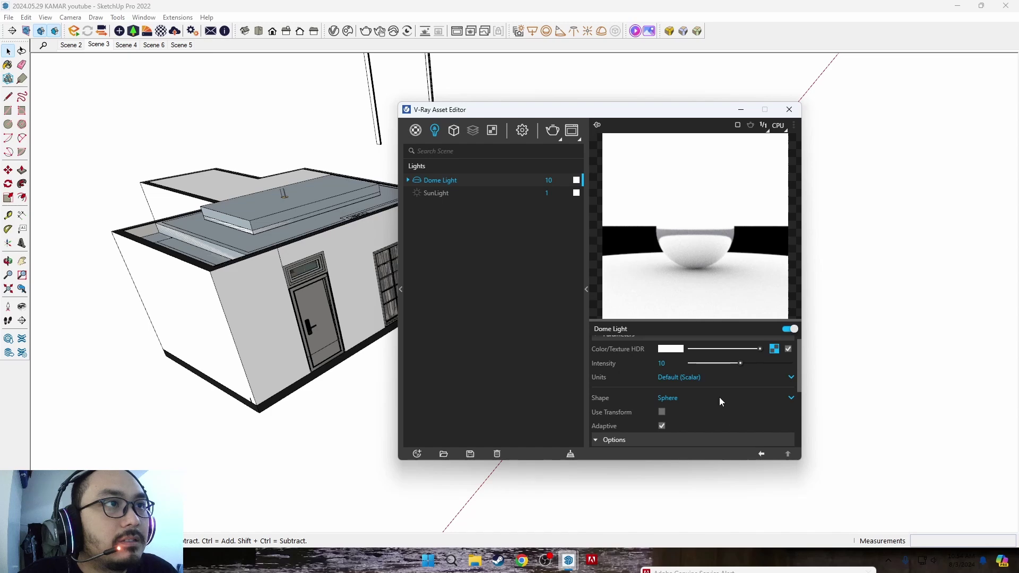
pyautogui.click(681, 397)
pyautogui.click(683, 412)
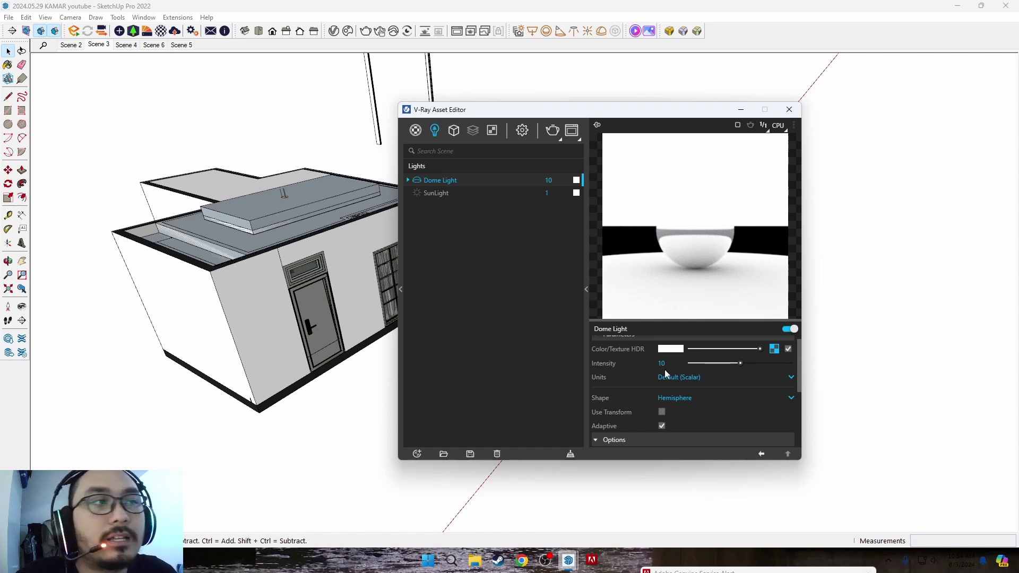
pyautogui.moveTo(799, 349); pyautogui.dragTo(796, 388)
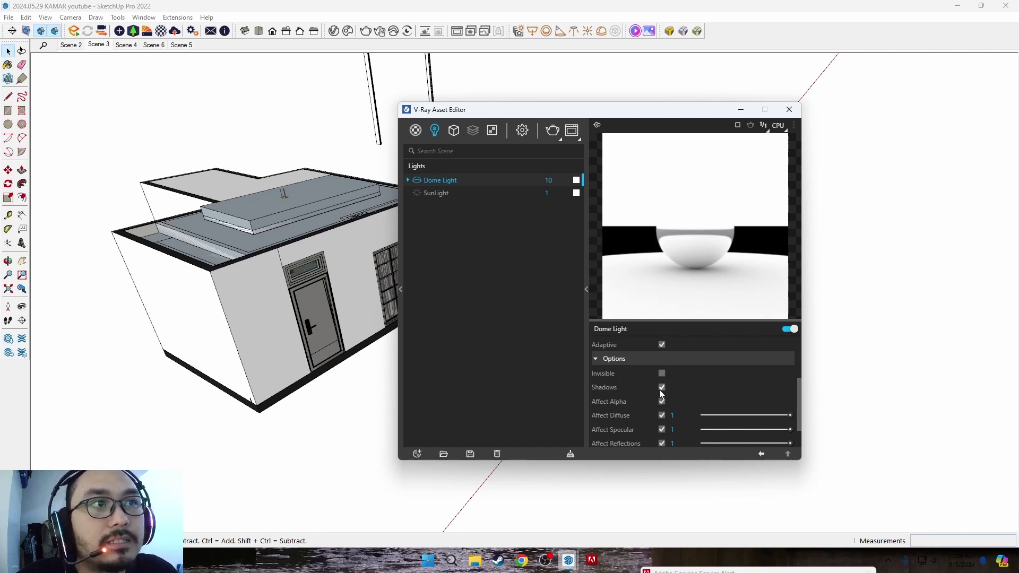
pyautogui.moveTo(801, 388)
pyautogui.mouseDown()
pyautogui.moveTo(799, 408)
pyautogui.moveTo(801, 379)
pyautogui.mouseUp()
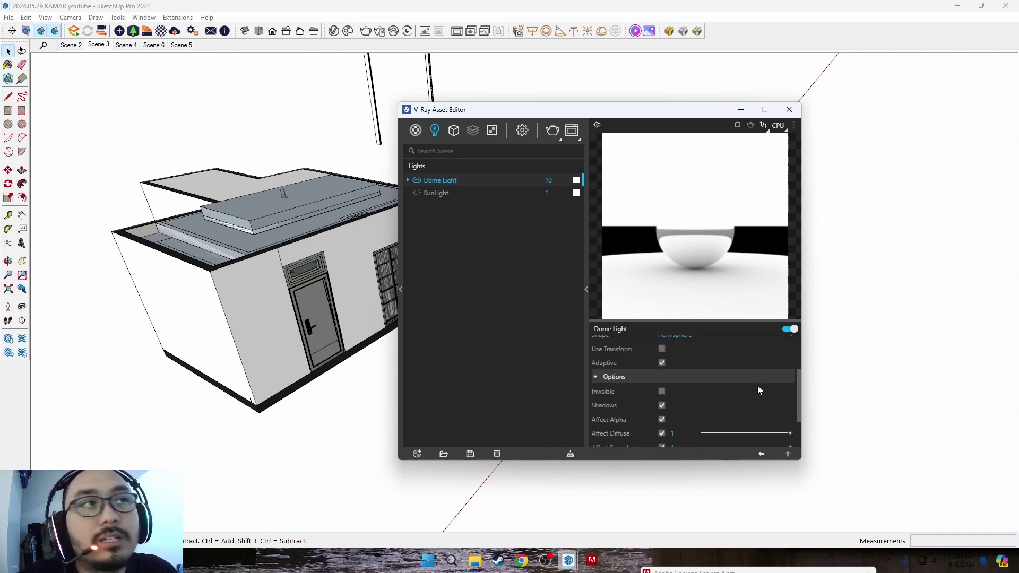
pyautogui.moveTo(801, 389)
pyautogui.mouseDown()
pyautogui.moveTo(800, 415)
pyautogui.moveTo(801, 369)
pyautogui.mouseUp()
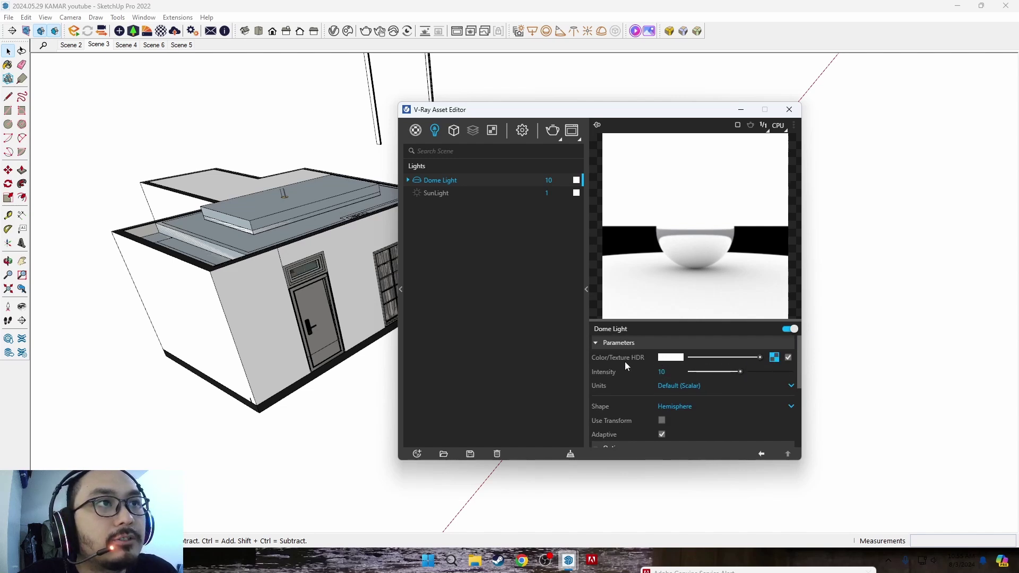
pyautogui.scroll(-1, 795, 388)
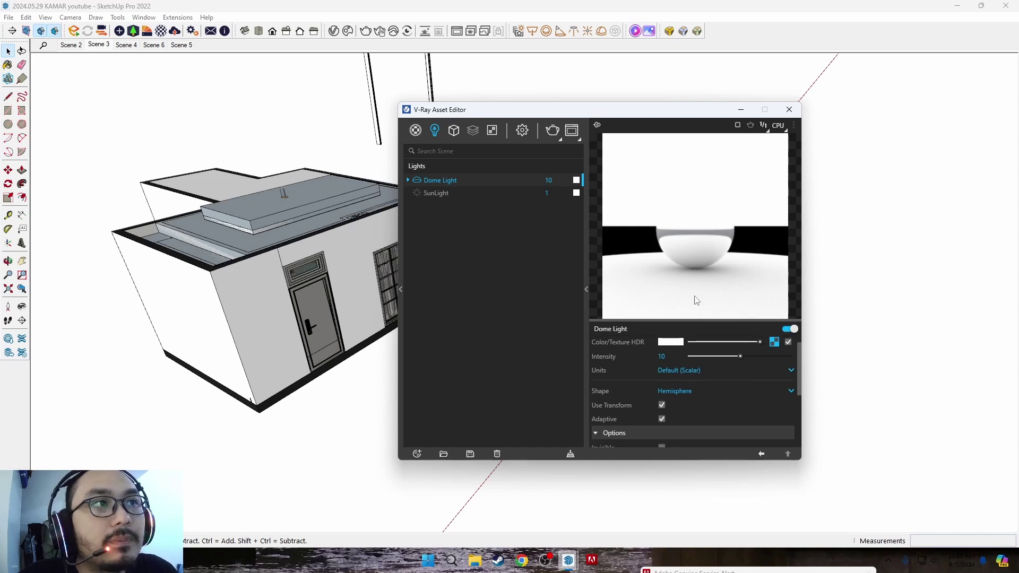
# Close the Asset Editor and switch to the Scene 3 bedroom view.
pyautogui.moveTo(586, 116); pyautogui.dragTo(758, 148)
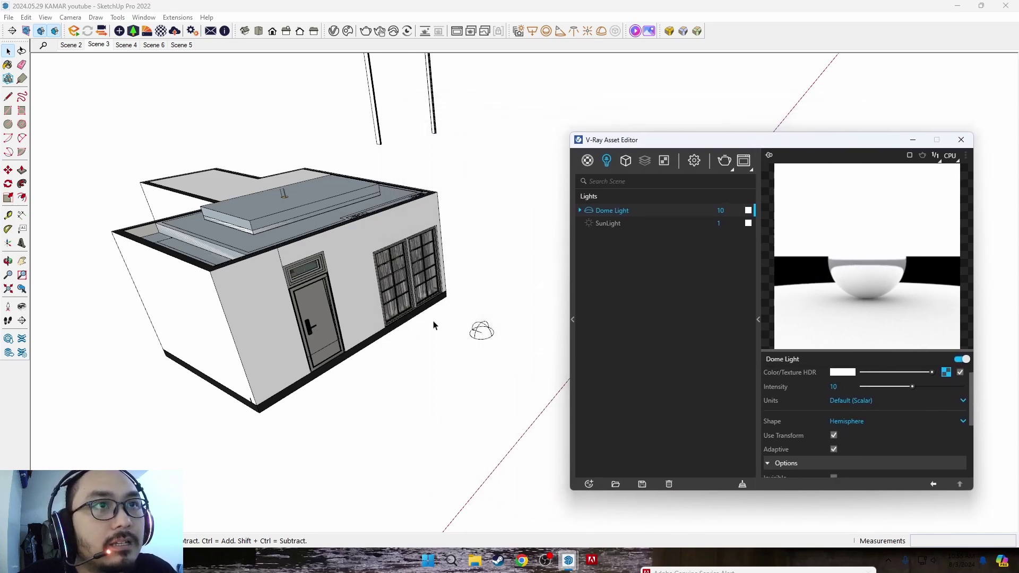
pyautogui.scroll(3, 475, 338)
pyautogui.scroll(2, 474, 340)
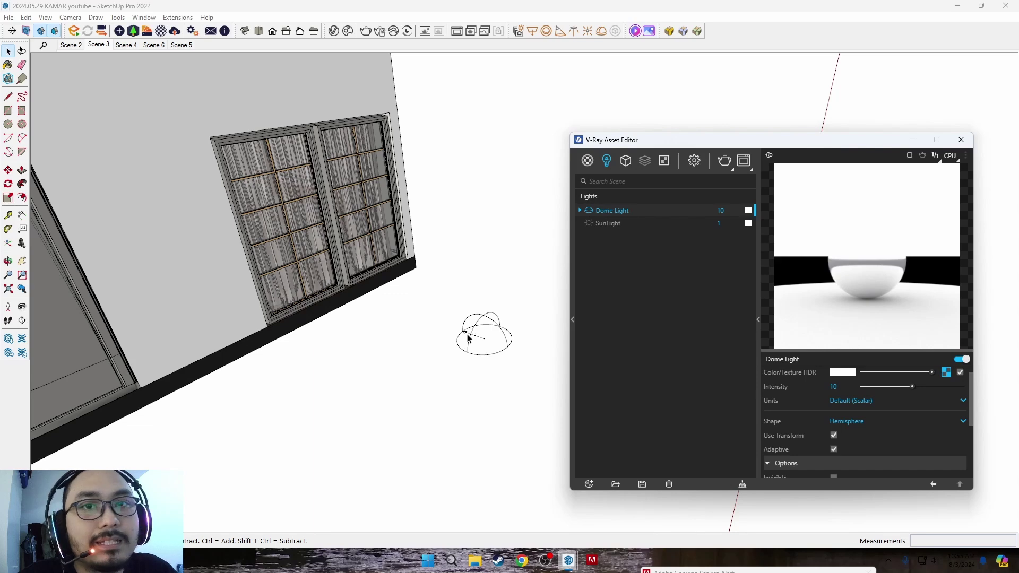
pyautogui.scroll(-2, 470, 339)
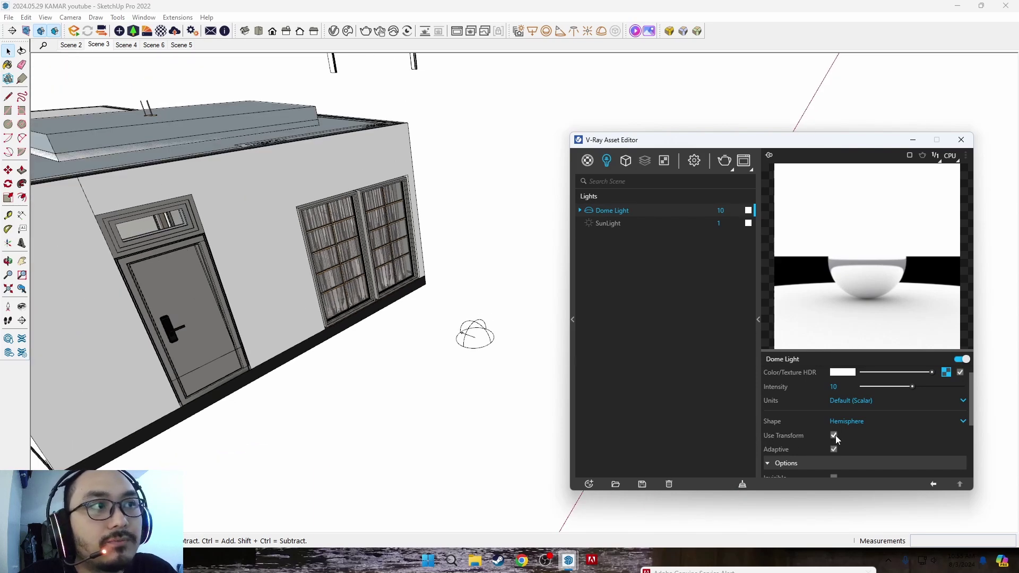
pyautogui.moveTo(773, 147); pyautogui.dragTo(619, 135)
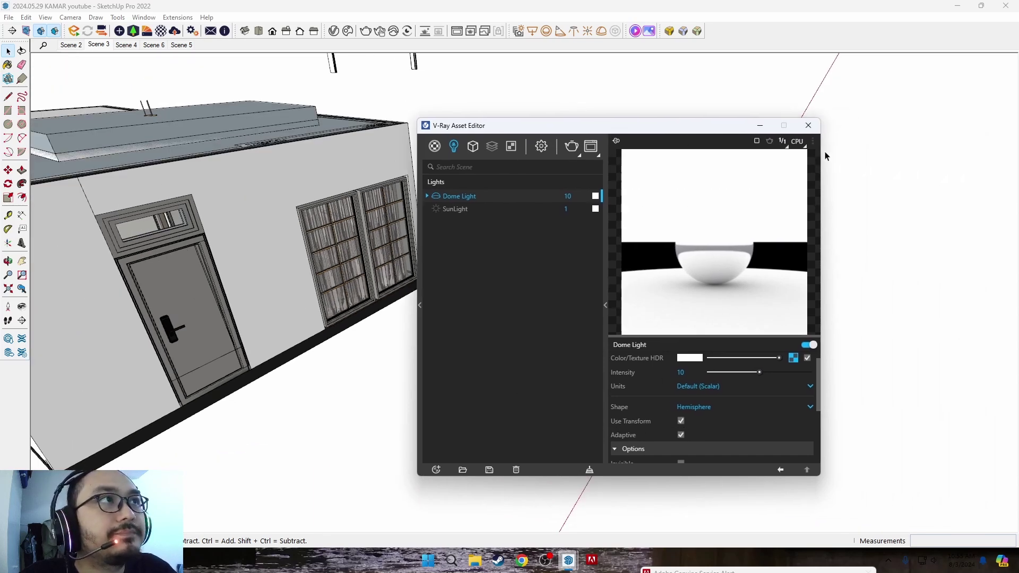
pyautogui.click(808, 127)
pyautogui.click(105, 47)
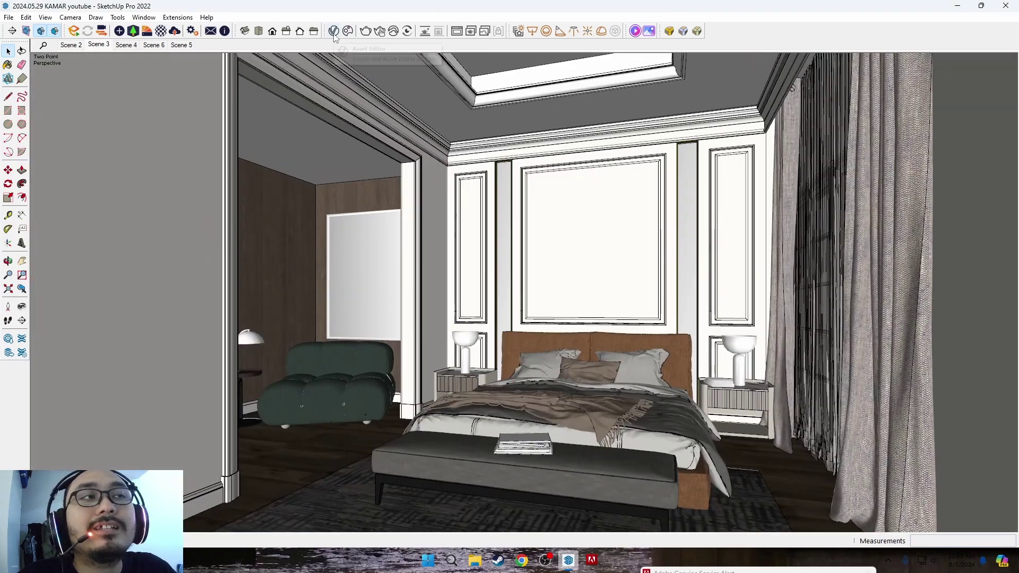
# Change the V-Ray render image width from 800 to 400, giving 400 × 225 output.
pyautogui.click(335, 31)
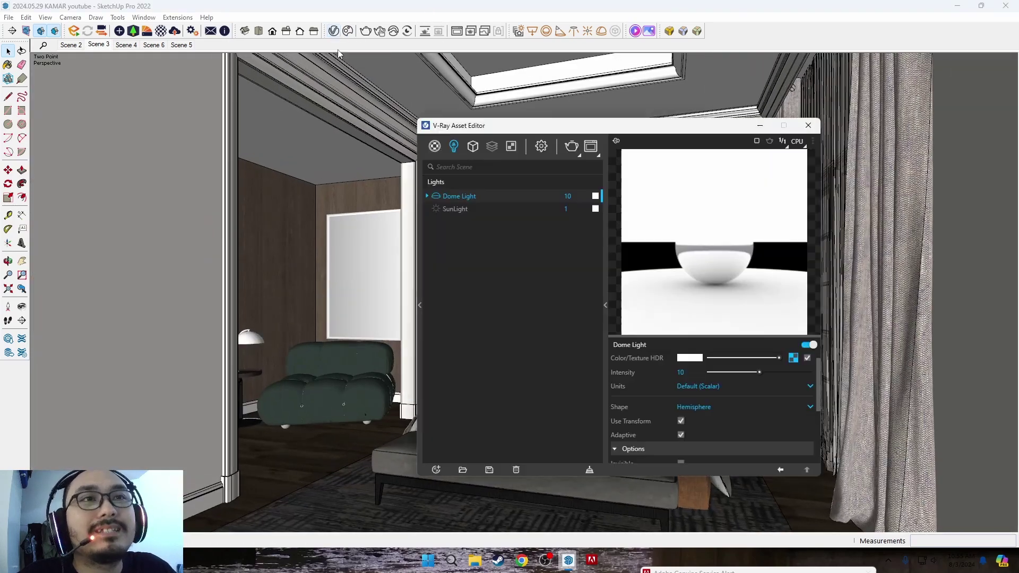
pyautogui.click(540, 149)
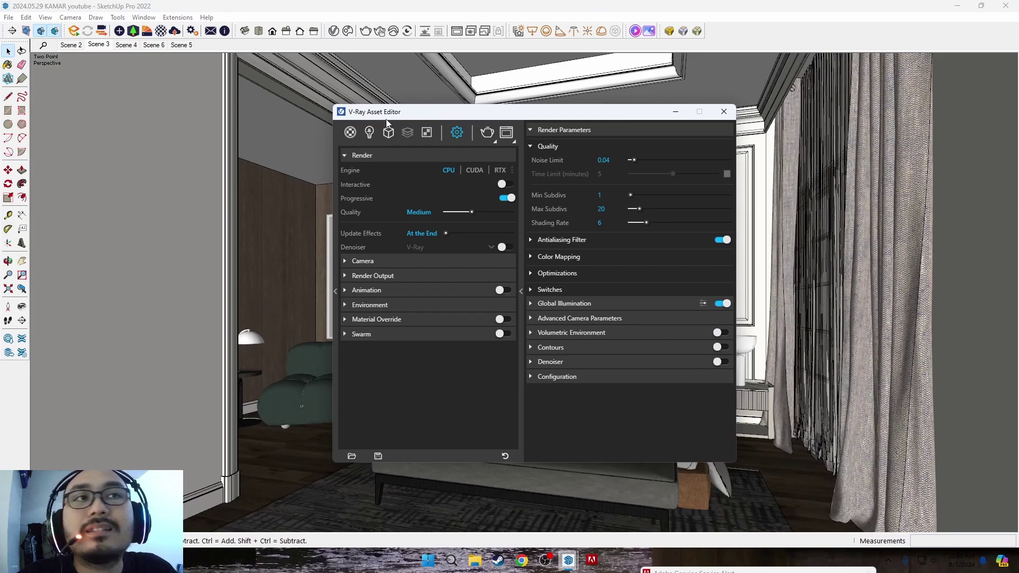
pyautogui.click(373, 275)
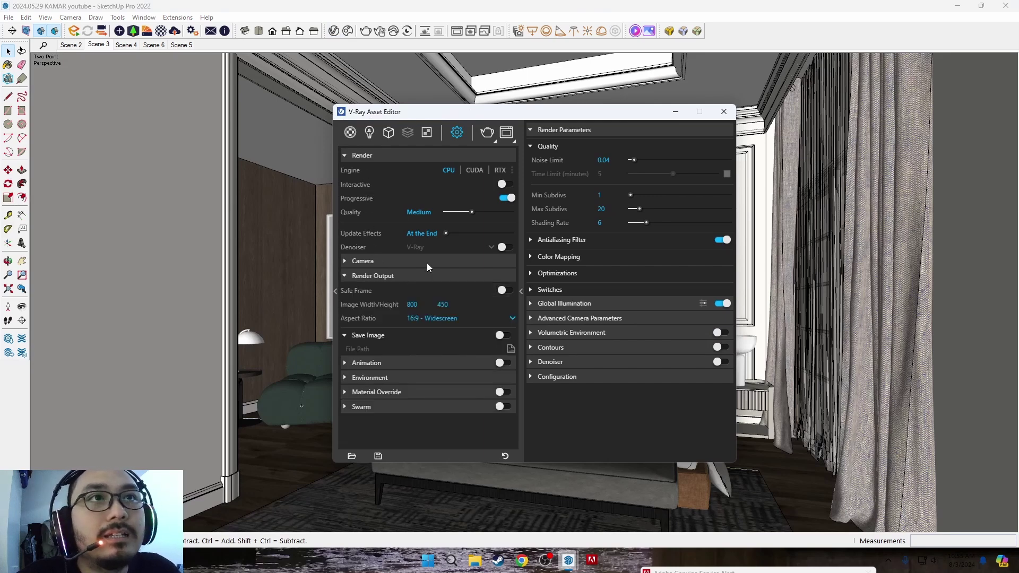
pyautogui.moveTo(425, 305); pyautogui.dragTo(399, 307)
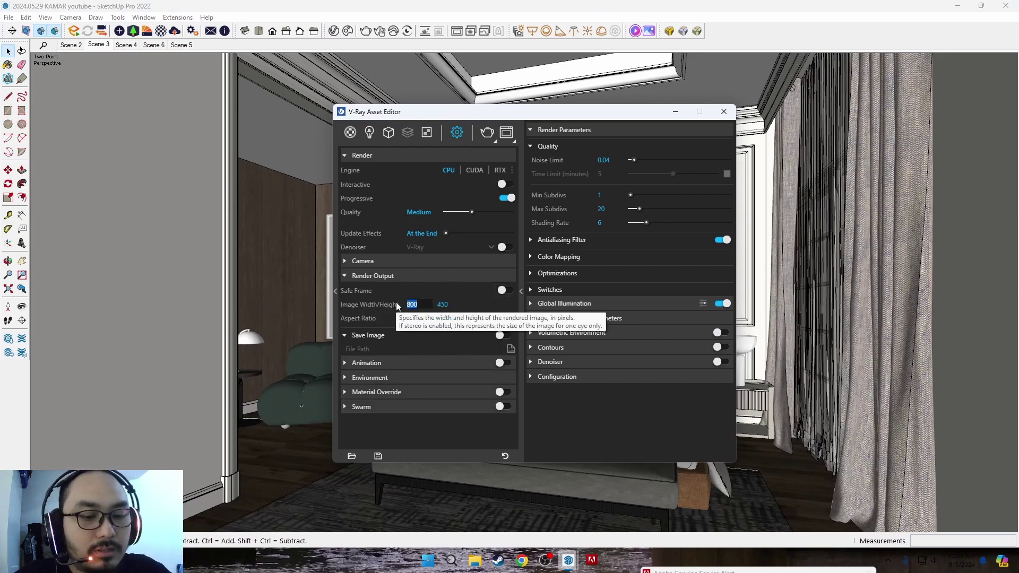
pyautogui.write('400')
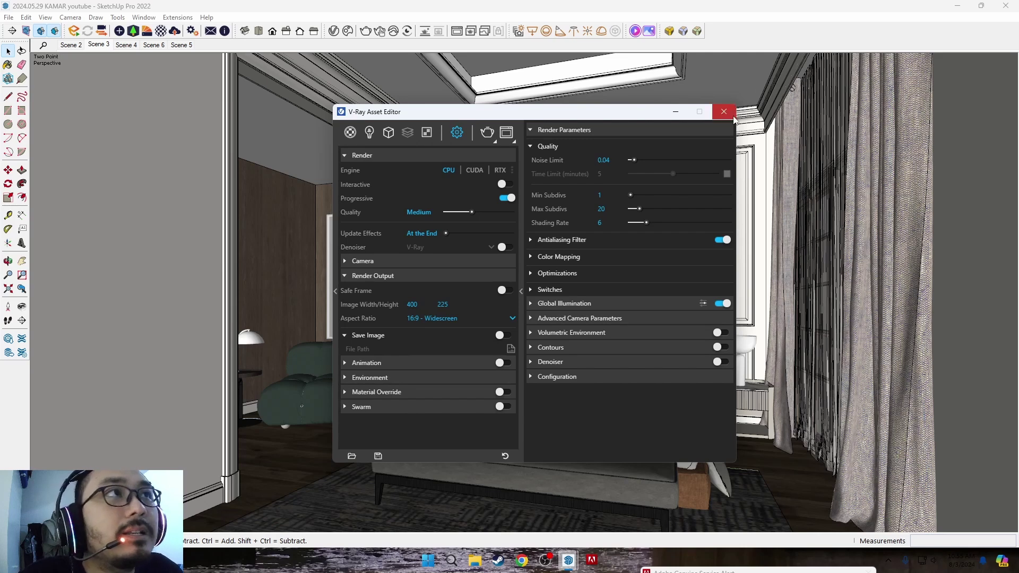
pyautogui.click(724, 111)
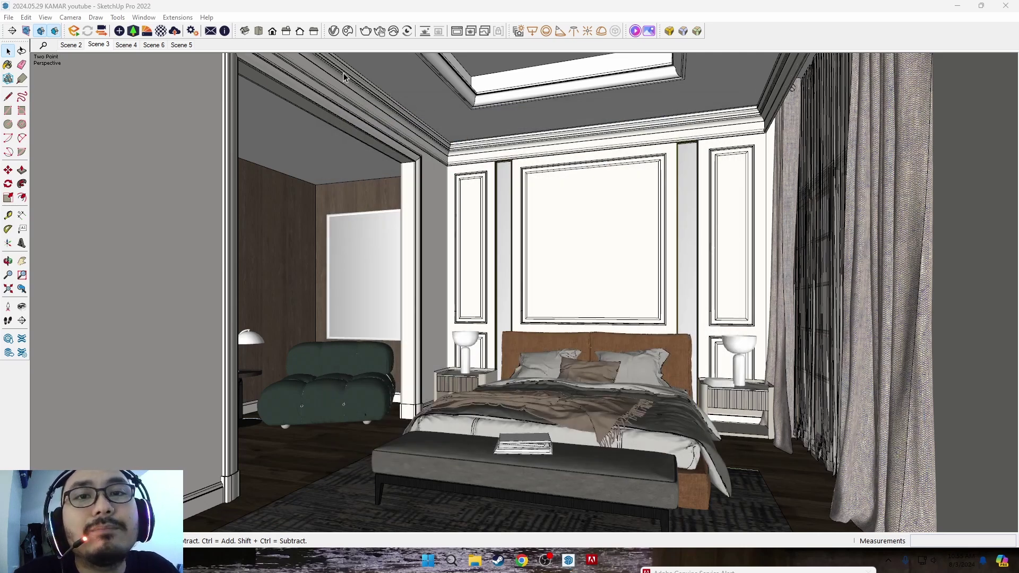
# Run a 400 × 225 test render, enlarge the Frame Buffer to view it, then close it.
pyautogui.click(370, 35)
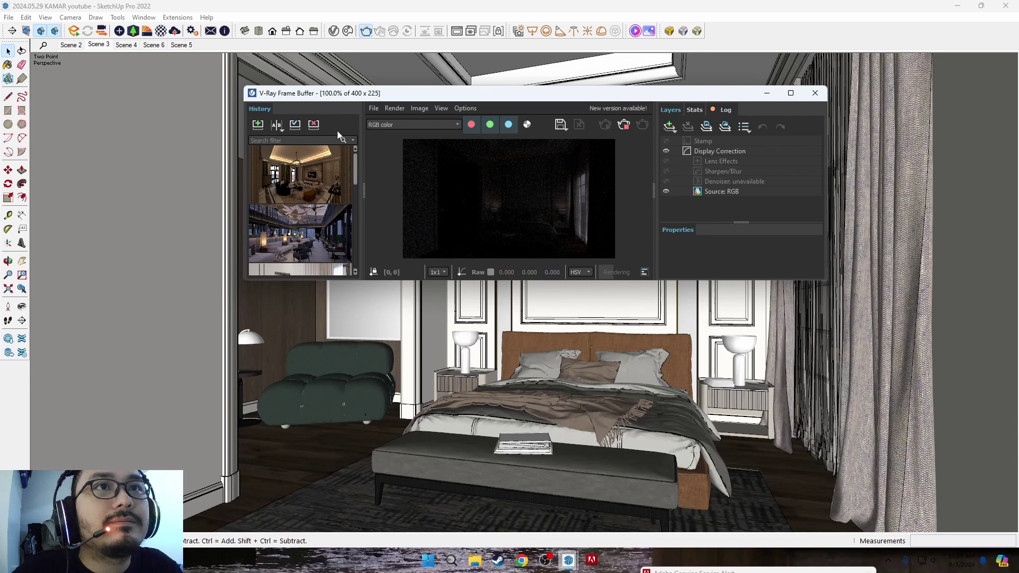
pyautogui.moveTo(364, 193); pyautogui.dragTo(286, 198)
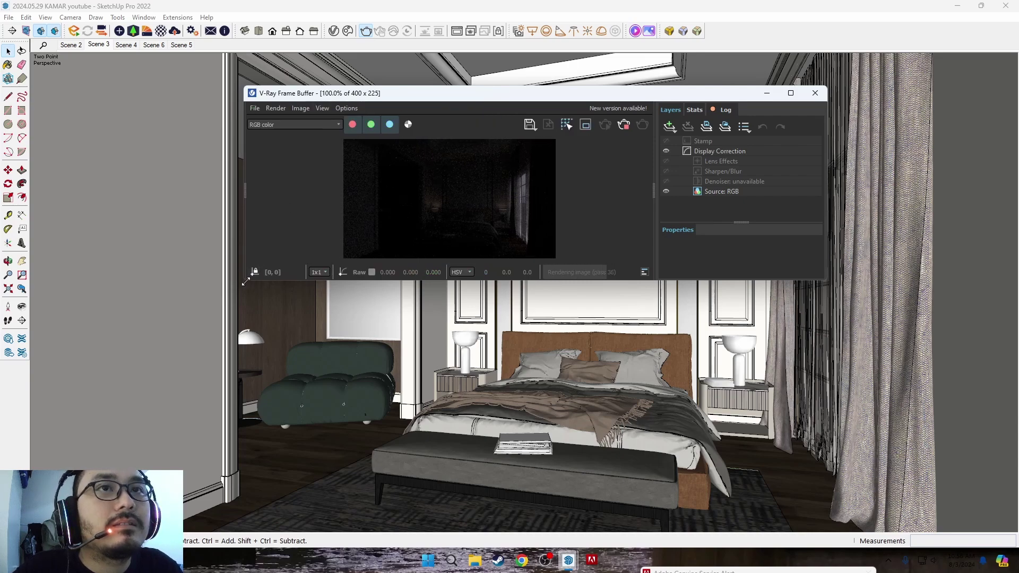
pyautogui.moveTo(245, 280); pyautogui.dragTo(112, 441)
pyautogui.scroll(1, 336, 322)
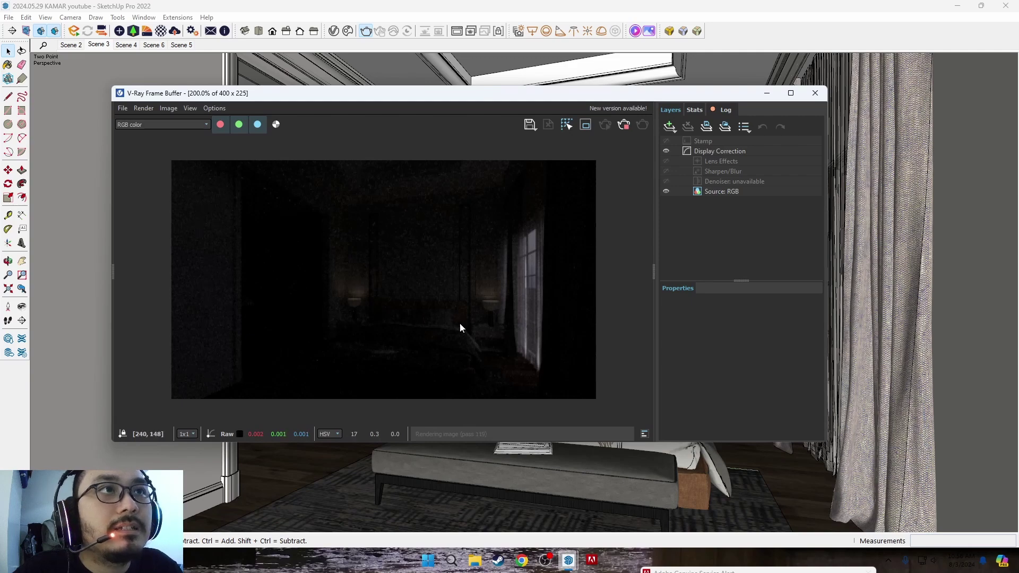
pyautogui.click(816, 95)
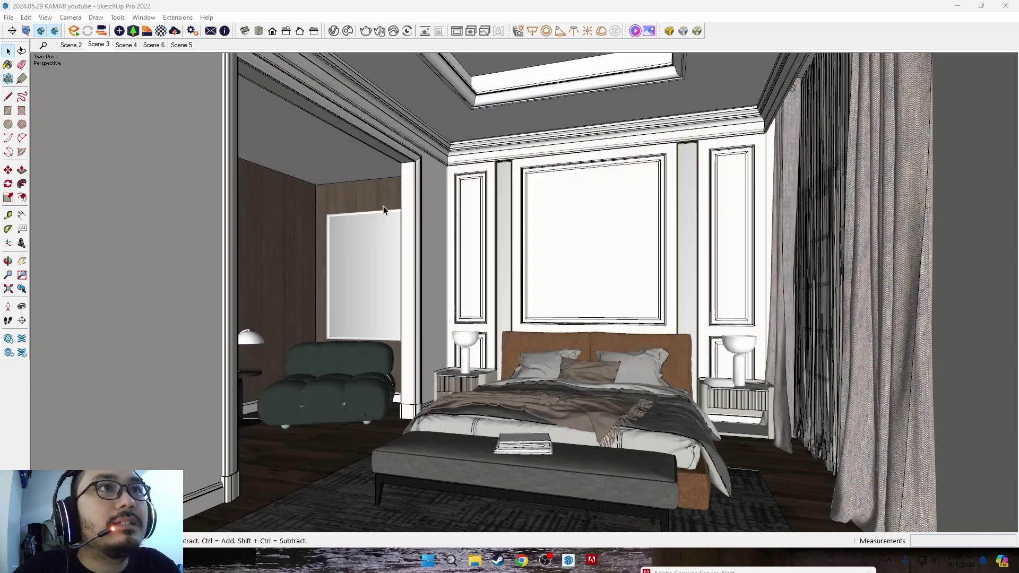
# Raise the Dome Light intensity from 10 to 20 in the Asset Editor.
pyautogui.click(334, 32)
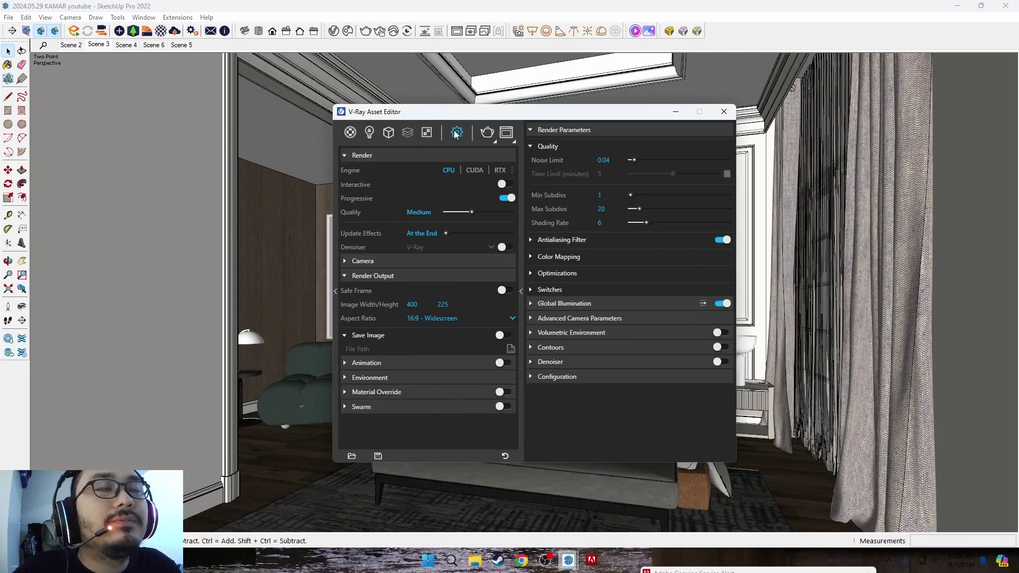
pyautogui.click(369, 132)
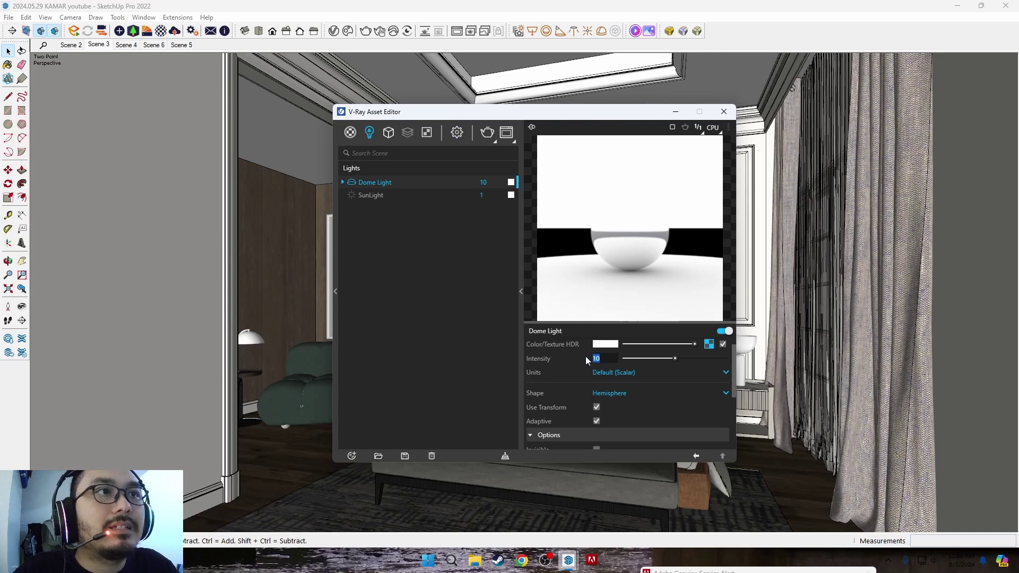
pyautogui.write('20')
pyautogui.press('Return')
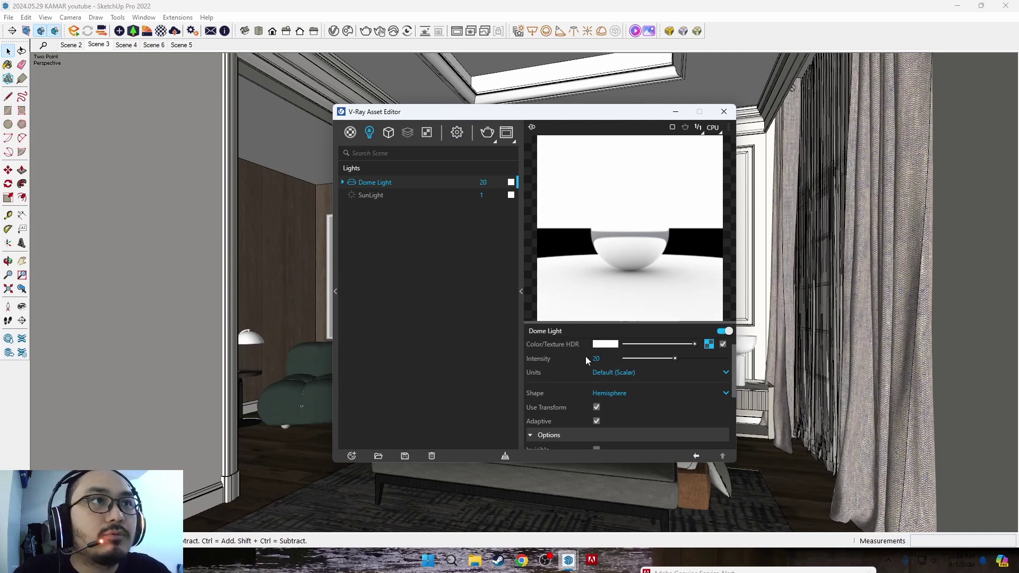
pyautogui.click(724, 111)
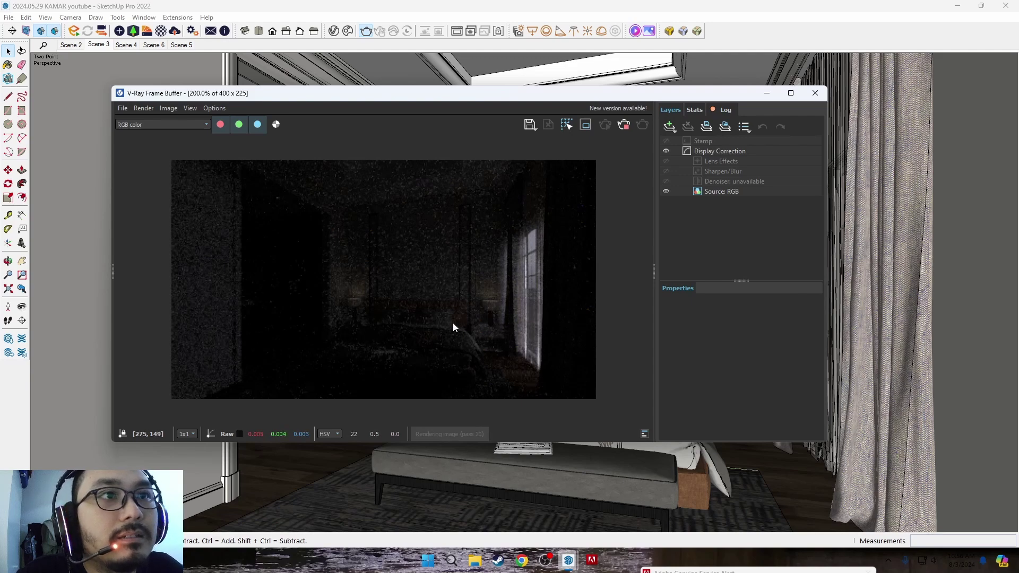
# Inspect the new dark, grainy render, then stop it and close the Frame Buffer.
pyautogui.scroll(2, 498, 315)
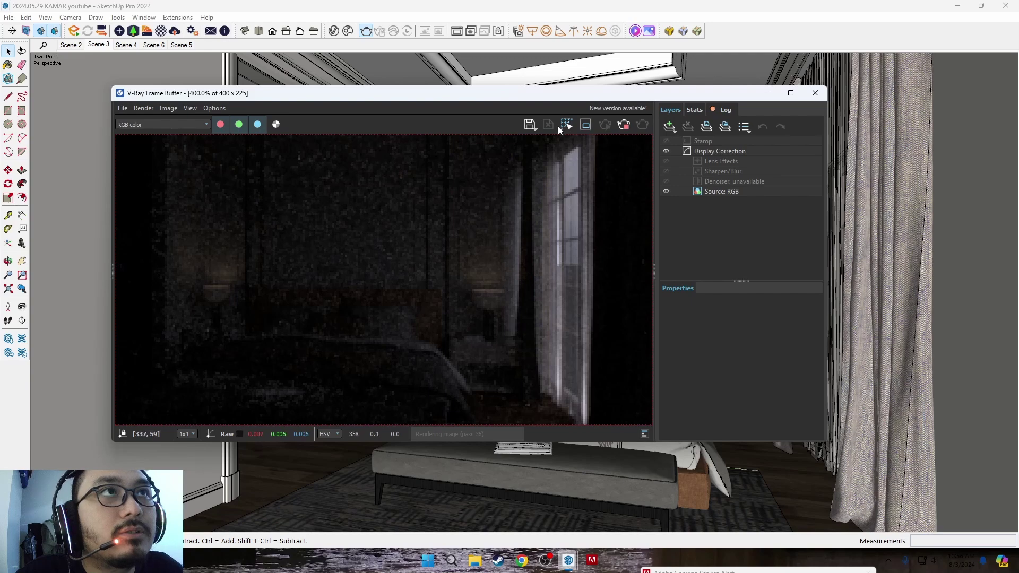
pyautogui.moveTo(548, 100)
pyautogui.mouseDown()
pyautogui.moveTo(621, 458)
pyautogui.moveTo(557, 157)
pyautogui.mouseUp()
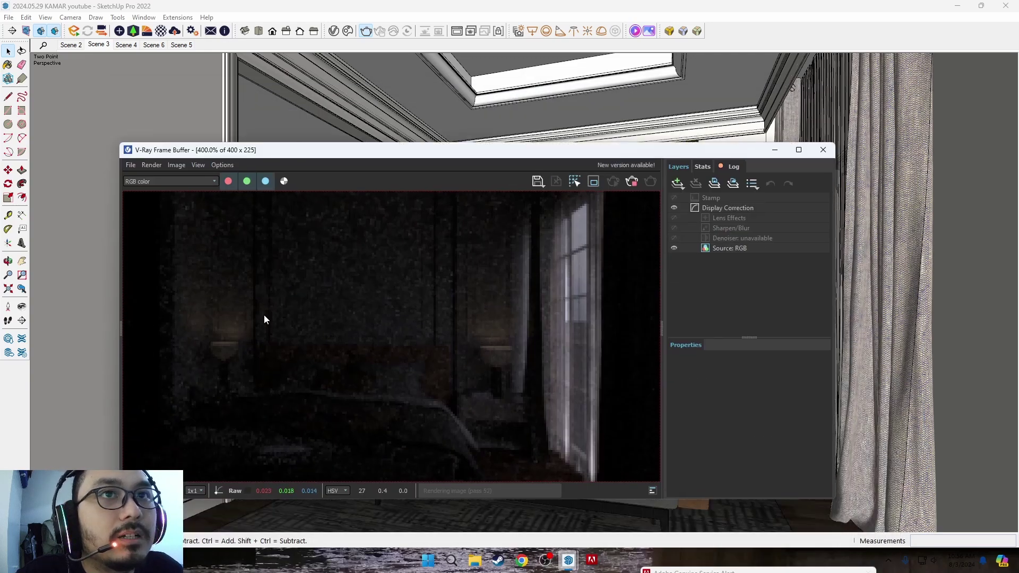
pyautogui.moveTo(252, 146); pyautogui.dragTo(369, 146)
pyautogui.scroll(-2, 555, 347)
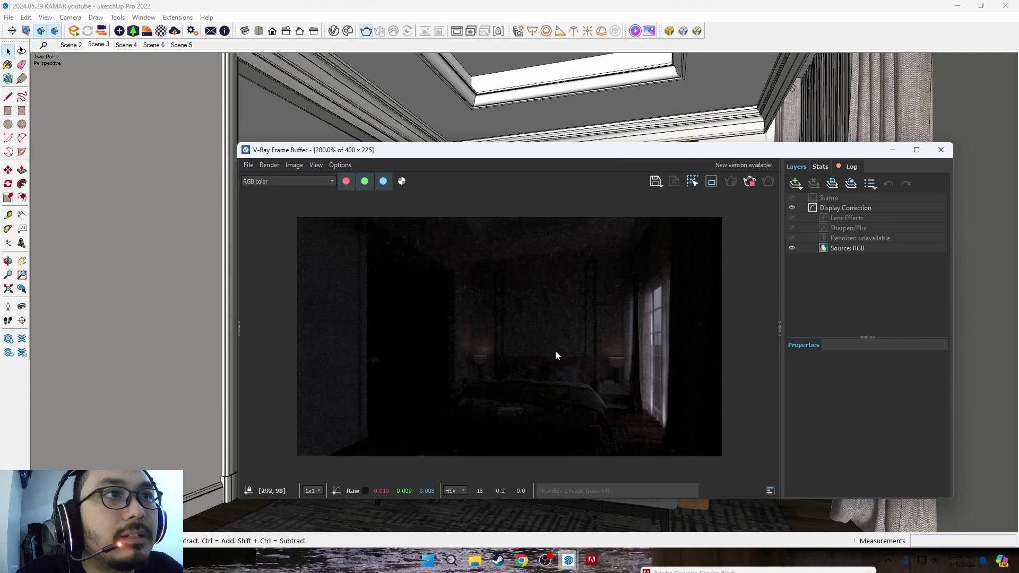
pyautogui.click(750, 181)
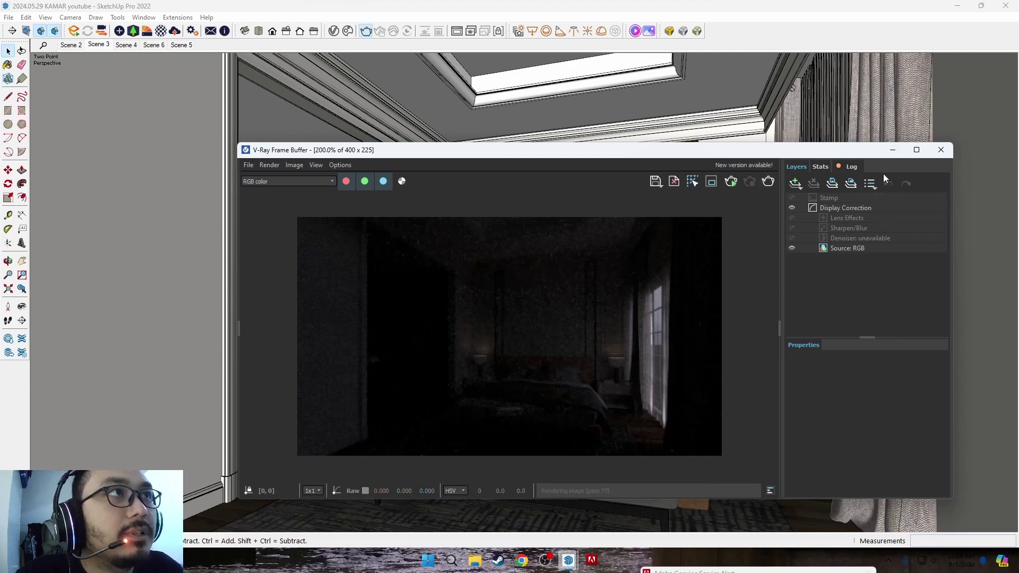
pyautogui.click(942, 150)
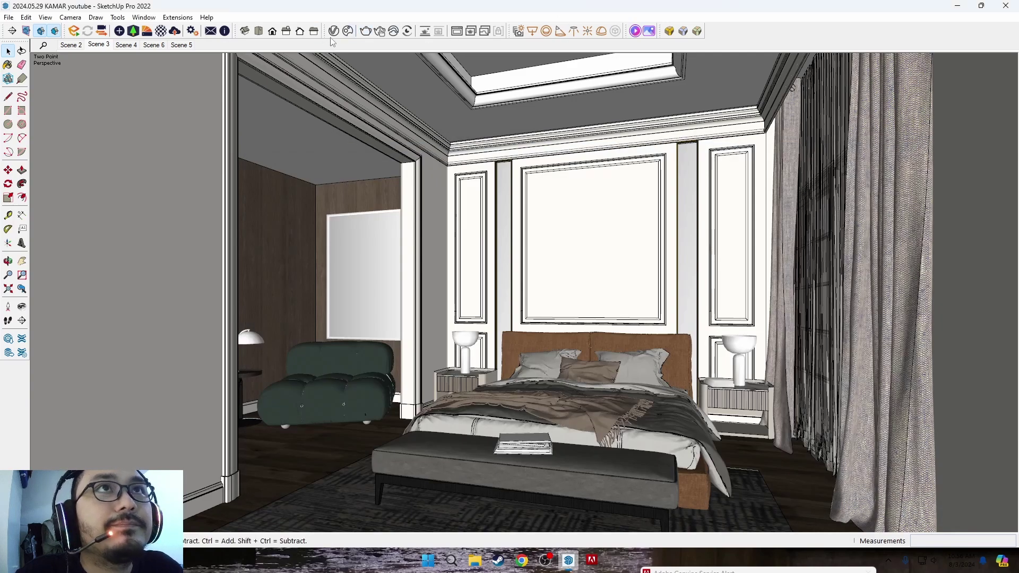
# Set the camera aperture to 7 and ISO to 300 in the render settings.
pyautogui.click(334, 32)
pyautogui.click(462, 133)
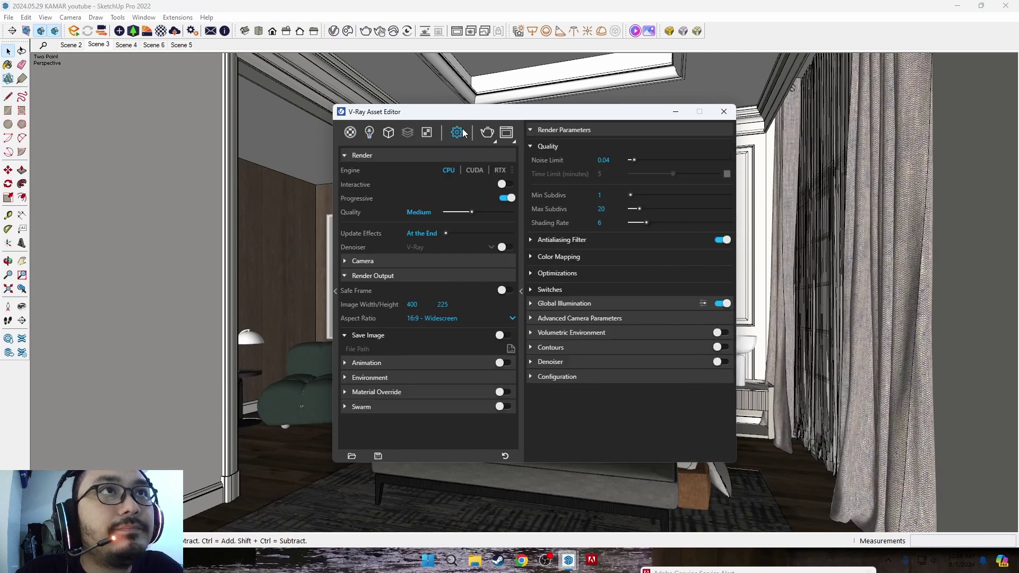
pyautogui.click(569, 318)
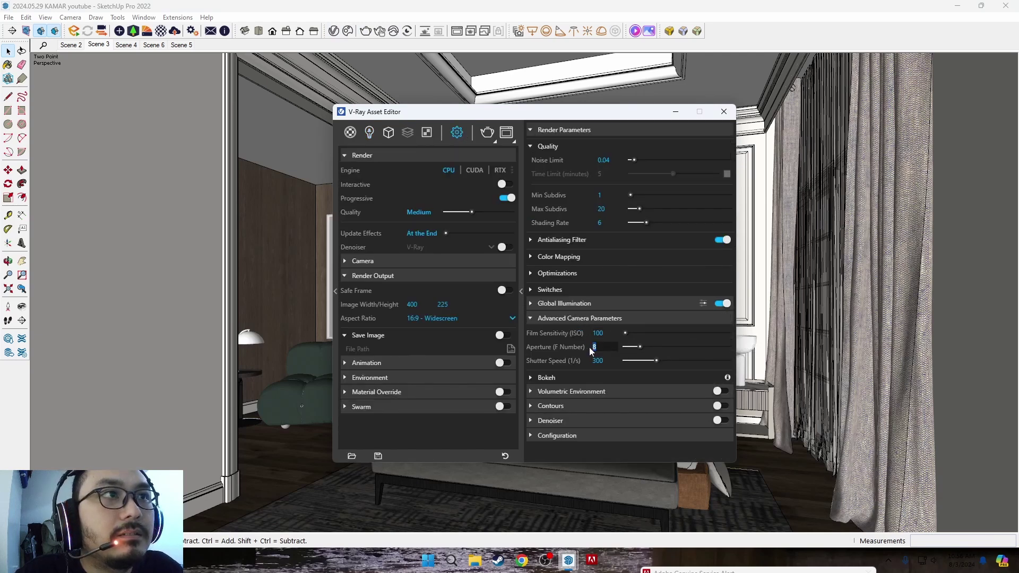
pyautogui.write('7')
pyautogui.press('Return')
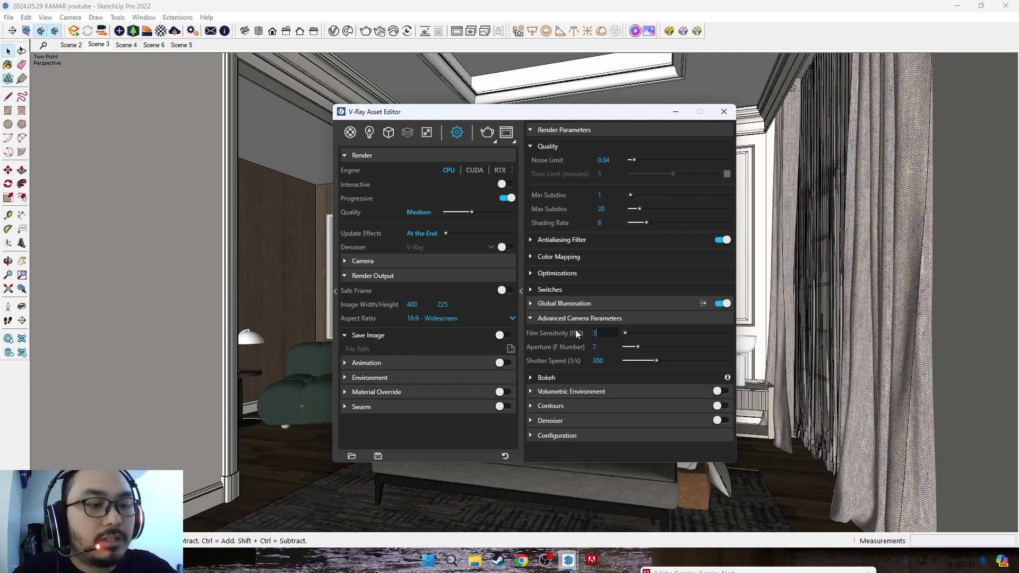
pyautogui.write('300')
pyautogui.press('Return')
pyautogui.click(724, 112)
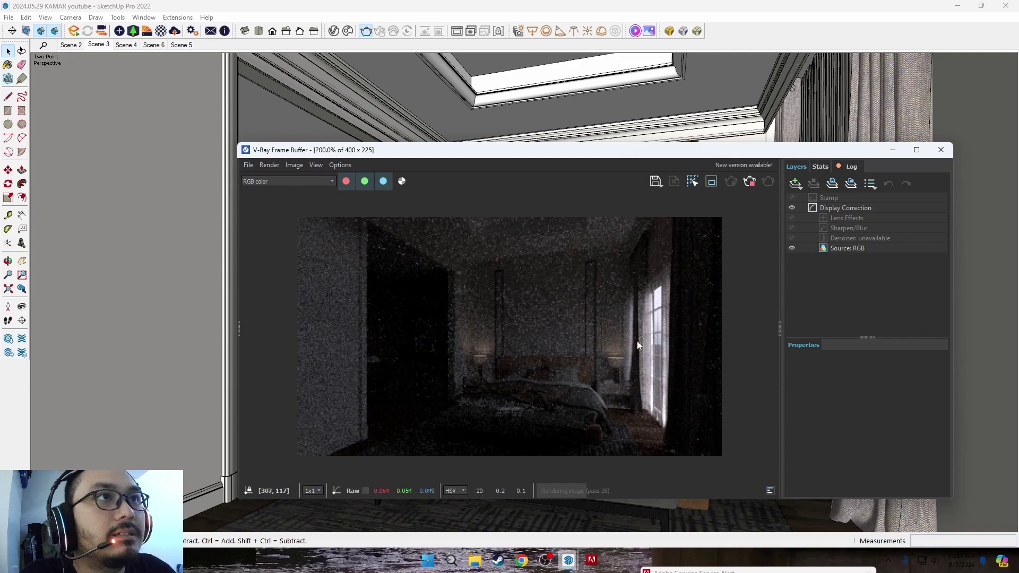
# Stop and review the brighter test render, then reopen the V-Ray Asset Editor.
pyautogui.click(751, 182)
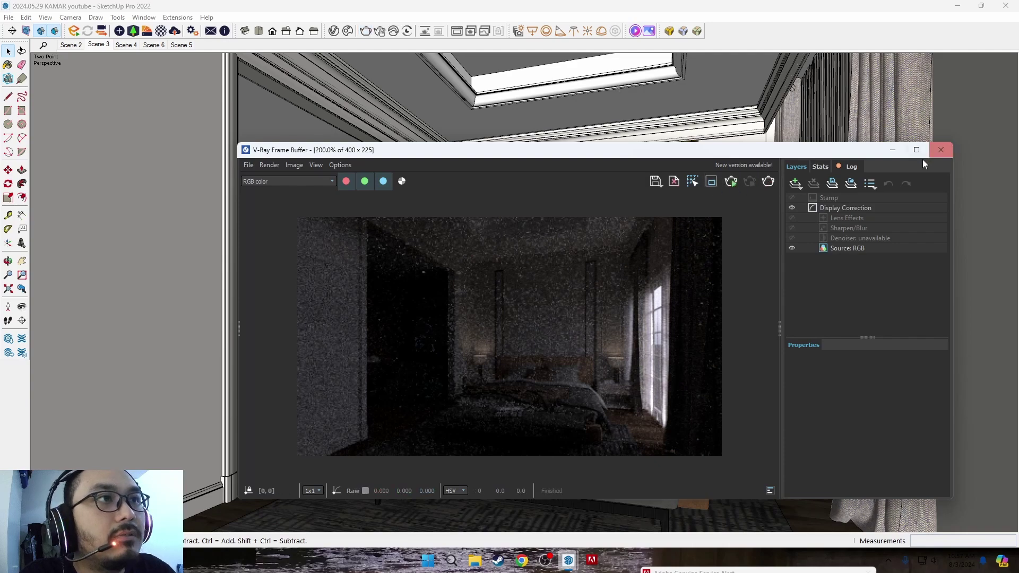
pyautogui.click(938, 152)
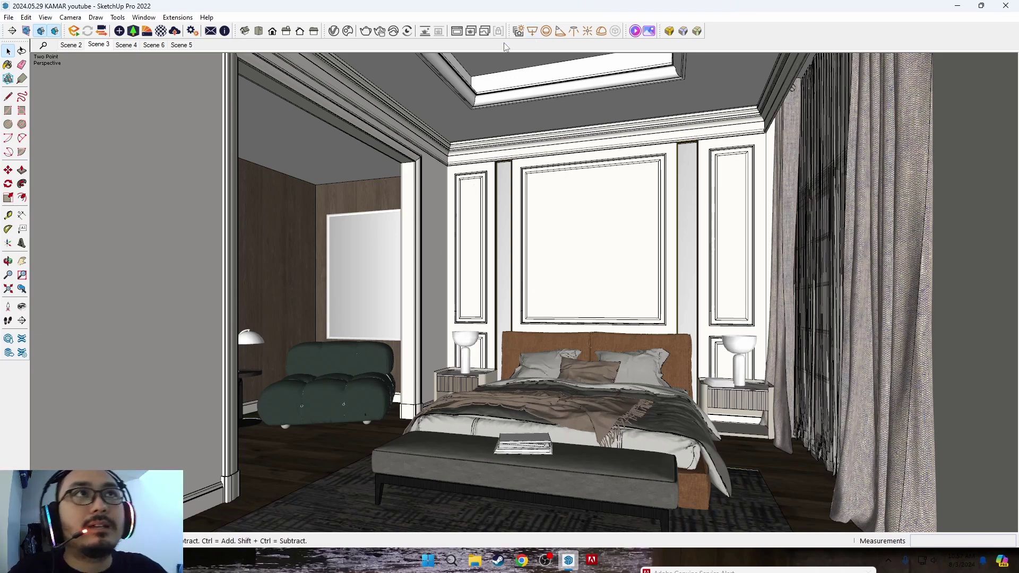
pyautogui.click(455, 32)
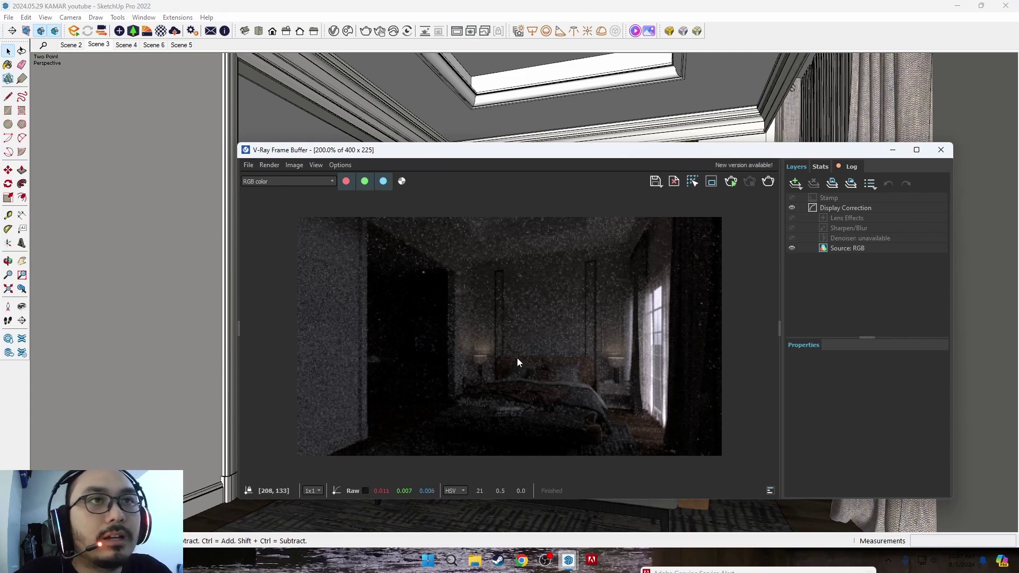
pyautogui.click(942, 150)
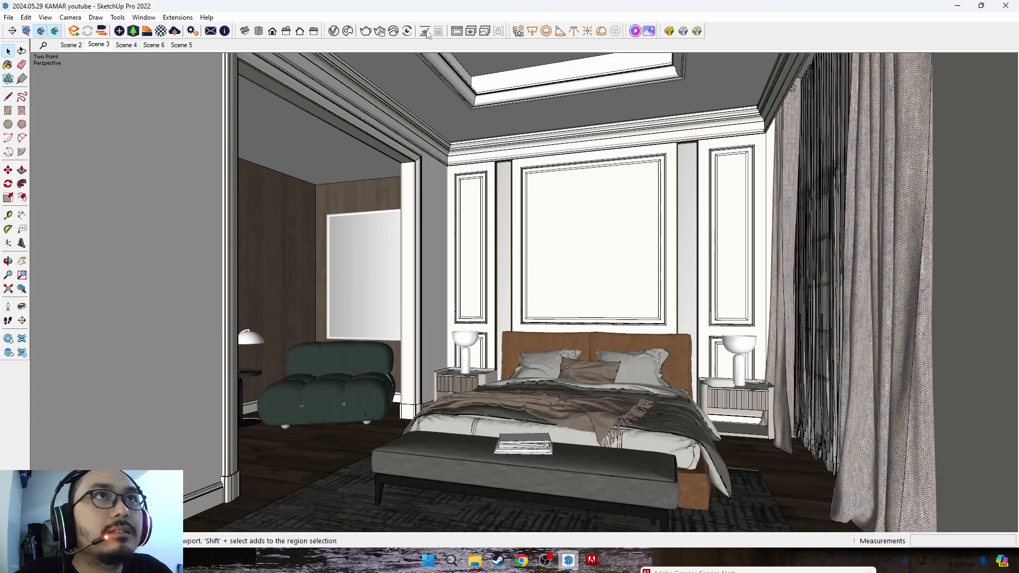
pyautogui.click(334, 31)
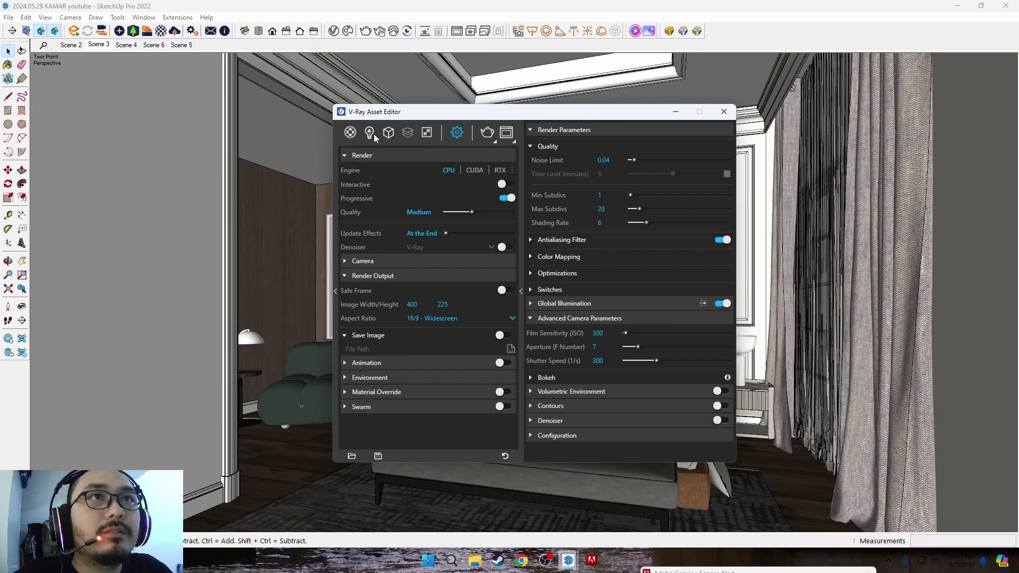
# Select the SunLight in the Asset Editor's Lights list and turn it back on.
pyautogui.click(374, 134)
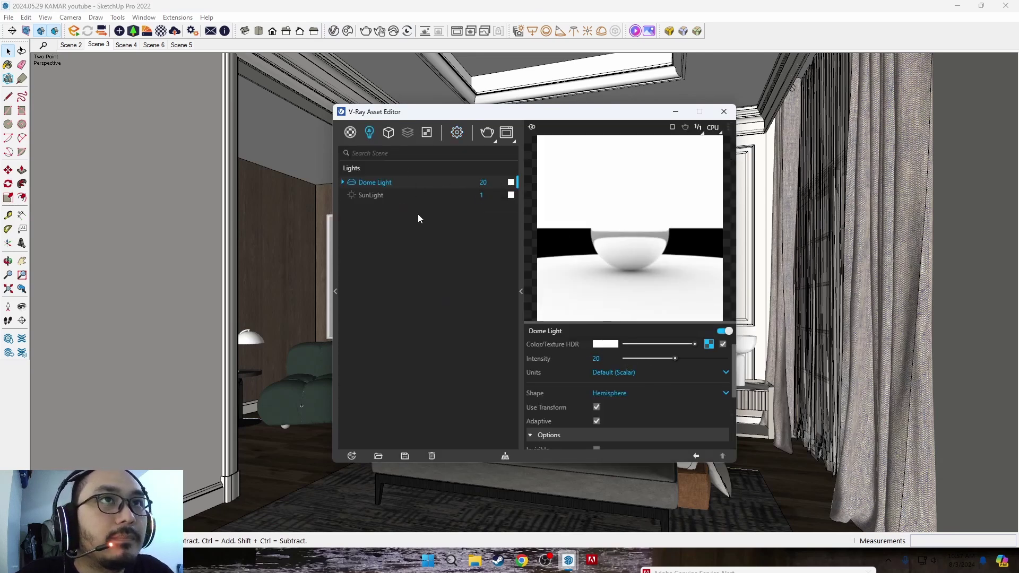
pyautogui.click(428, 198)
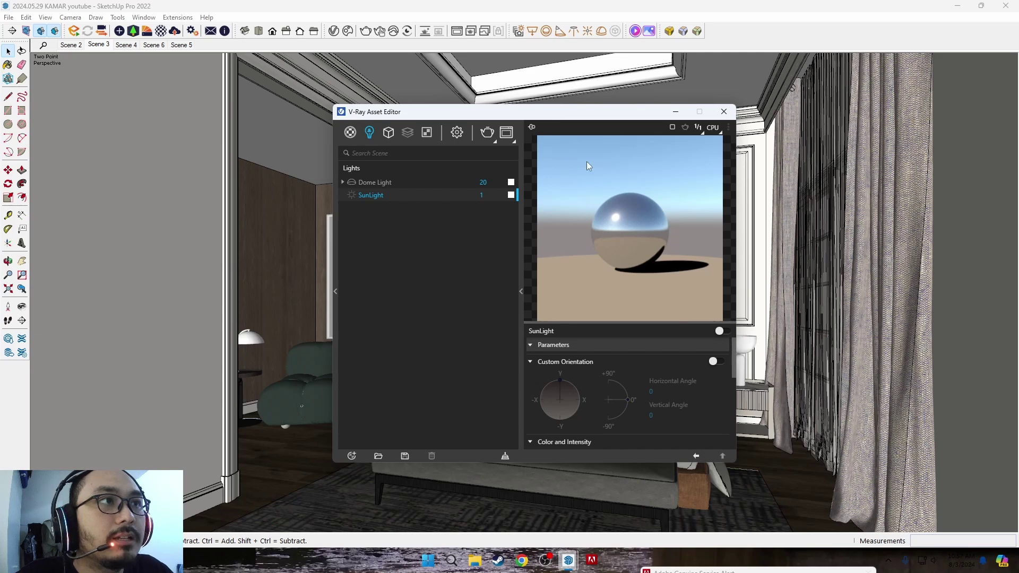
pyautogui.moveTo(568, 117); pyautogui.dragTo(473, 120)
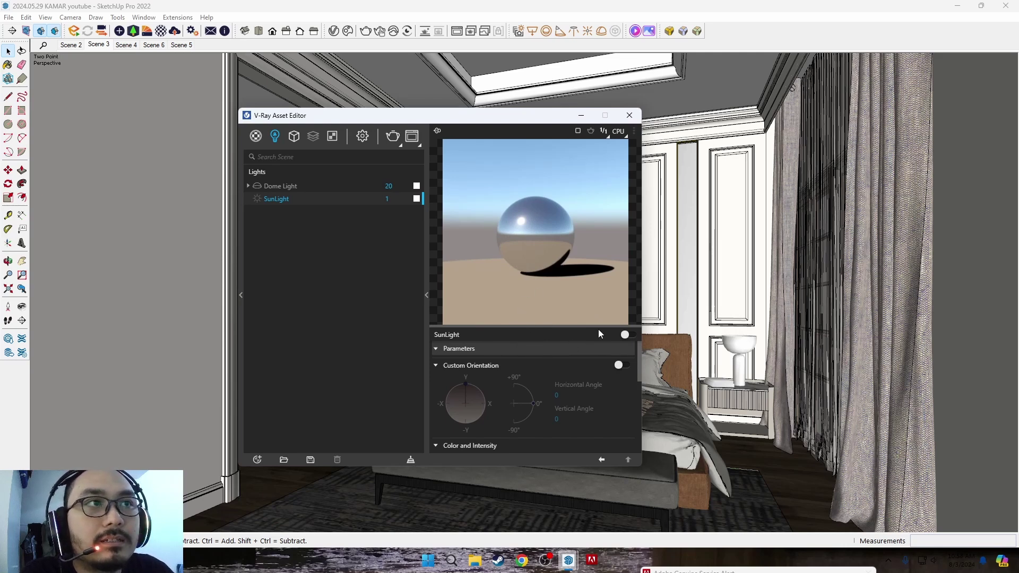
pyautogui.click(627, 336)
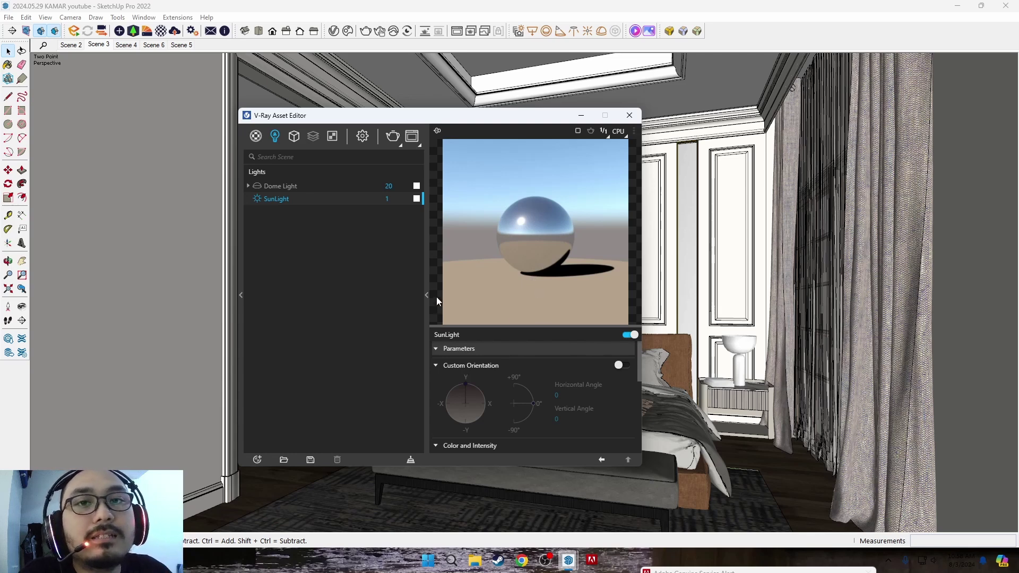
# Enable the SunLight's Custom Orientation and set Horizontal 39.9 and Vertical 36.1.
pyautogui.moveTo(639, 346); pyautogui.dragTo(640, 382)
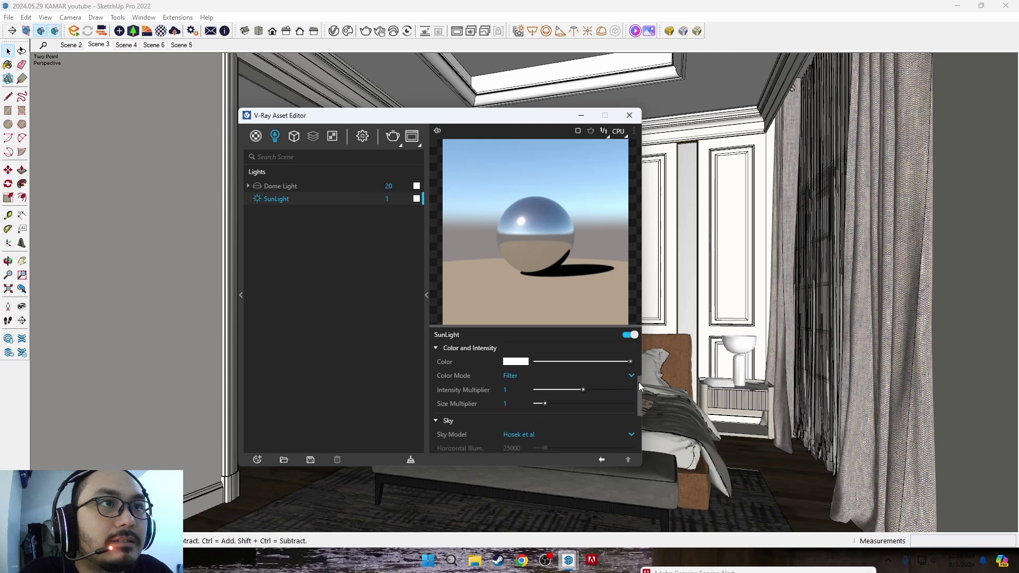
pyautogui.scroll(1, 641, 382)
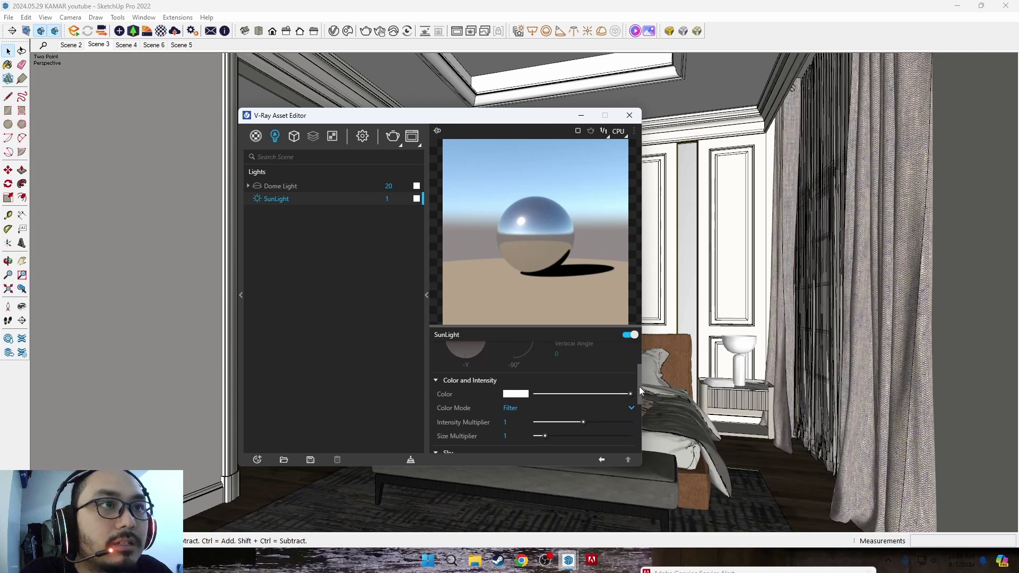
pyautogui.moveTo(640, 392)
pyautogui.mouseDown()
pyautogui.moveTo(642, 421)
pyautogui.moveTo(643, 371)
pyautogui.moveTo(626, 364)
pyautogui.mouseUp()
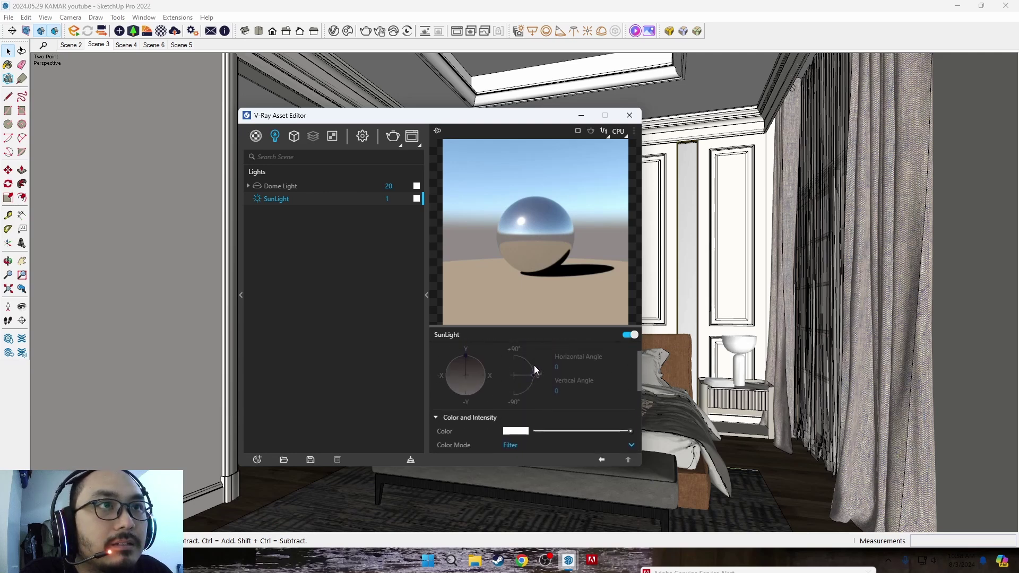
pyautogui.scroll(1, 621, 371)
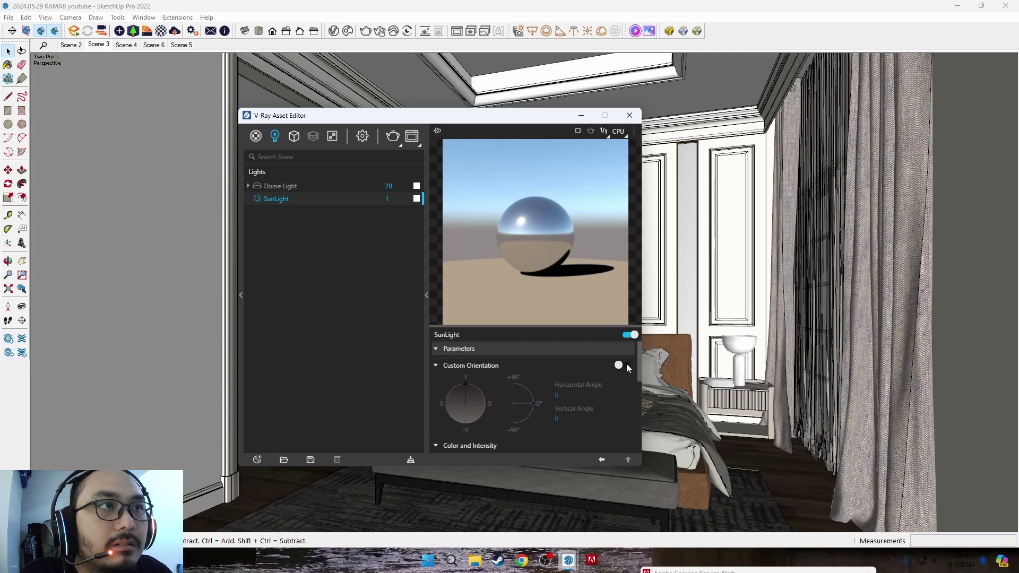
pyautogui.click(622, 365)
pyautogui.moveTo(465, 385)
pyautogui.mouseDown()
pyautogui.moveTo(489, 413)
pyautogui.moveTo(450, 425)
pyautogui.moveTo(438, 405)
pyautogui.moveTo(467, 390)
pyautogui.mouseUp()
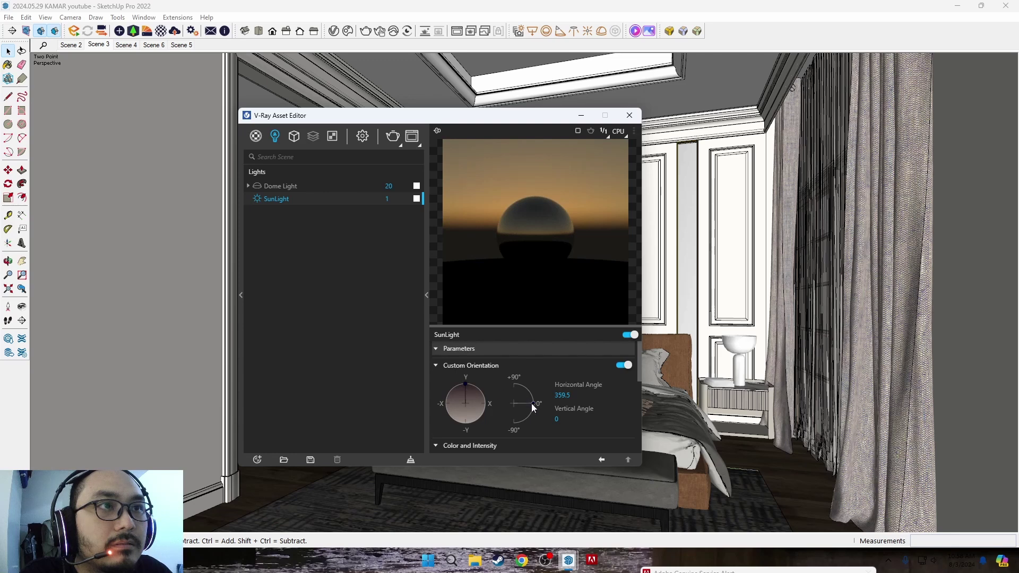
pyautogui.moveTo(533, 402); pyautogui.dragTo(530, 392)
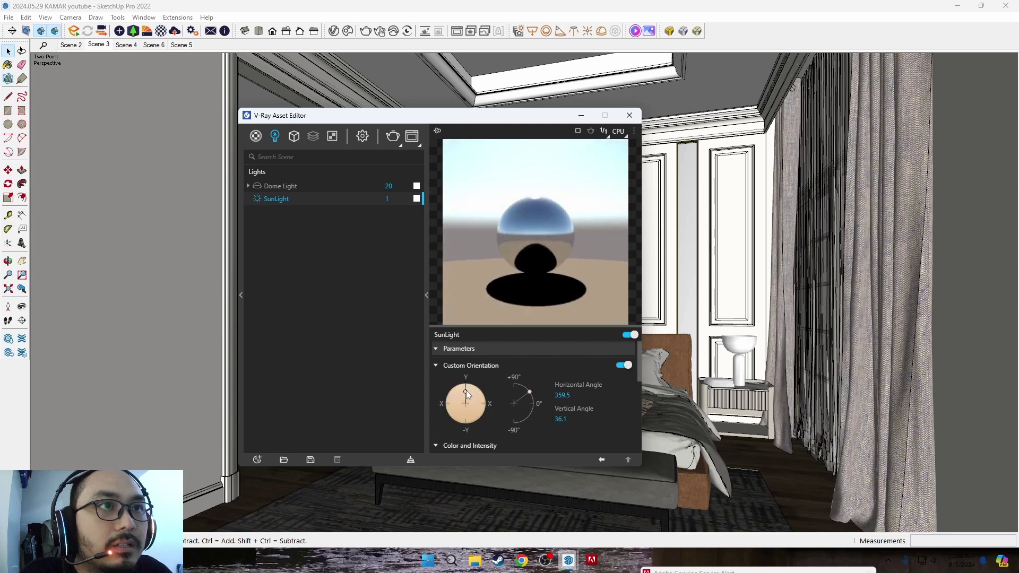
pyautogui.moveTo(466, 390); pyautogui.dragTo(476, 392)
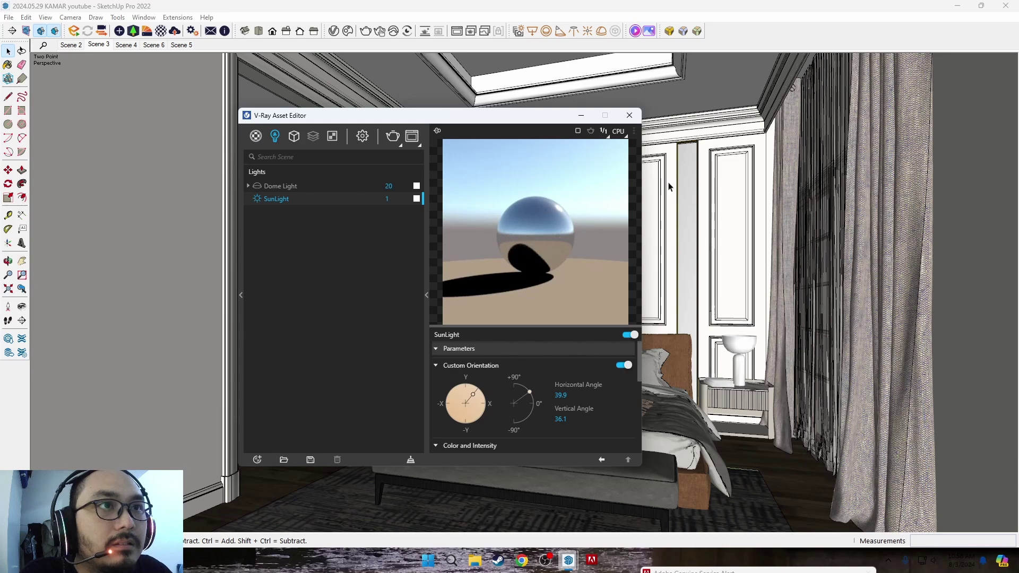
pyautogui.scroll(-3, 685, 367)
pyautogui.scroll(-3, 638, 399)
# Zoom and orbit out to a top-down view of the house exterior.
pyautogui.scroll(-5, 690, 244)
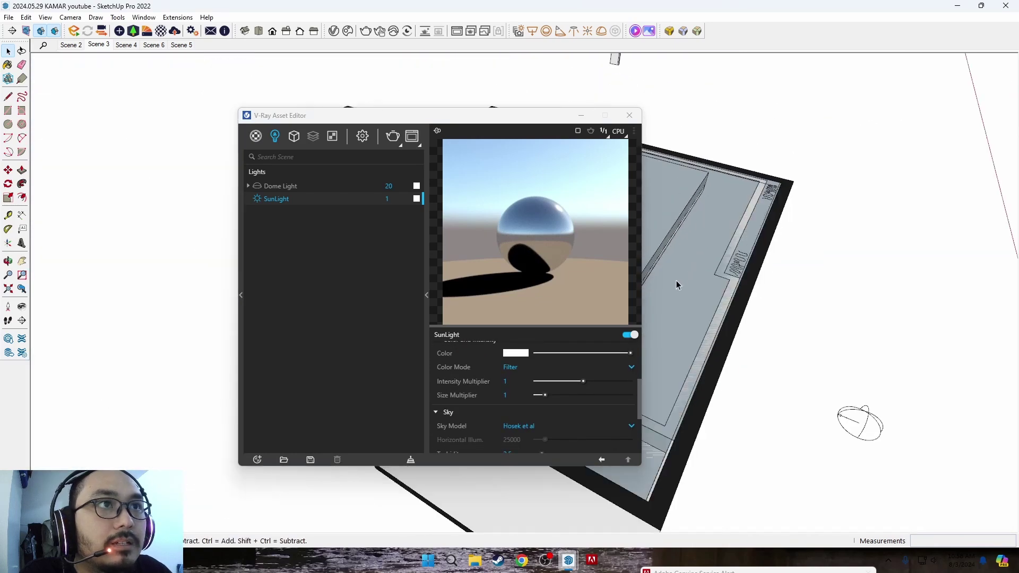
pyautogui.scroll(-2, 674, 284)
pyautogui.scroll(-1, 706, 271)
pyautogui.scroll(-1, 714, 274)
pyautogui.moveTo(714, 273)
pyautogui.mouseDown(button='middle')
pyautogui.moveTo(776, 428)
pyautogui.moveTo(790, 391)
pyautogui.moveTo(733, 498)
pyautogui.moveTo(353, 526)
pyautogui.moveTo(664, 428)
pyautogui.moveTo(489, 191)
pyautogui.moveTo(855, 303)
pyautogui.mouseUp(button='middle')
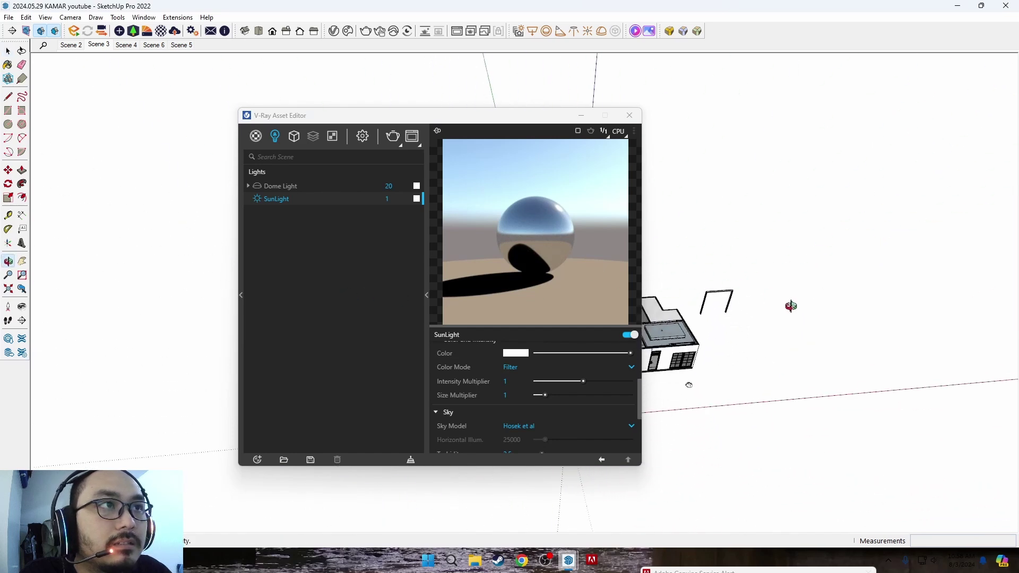
pyautogui.press('space')
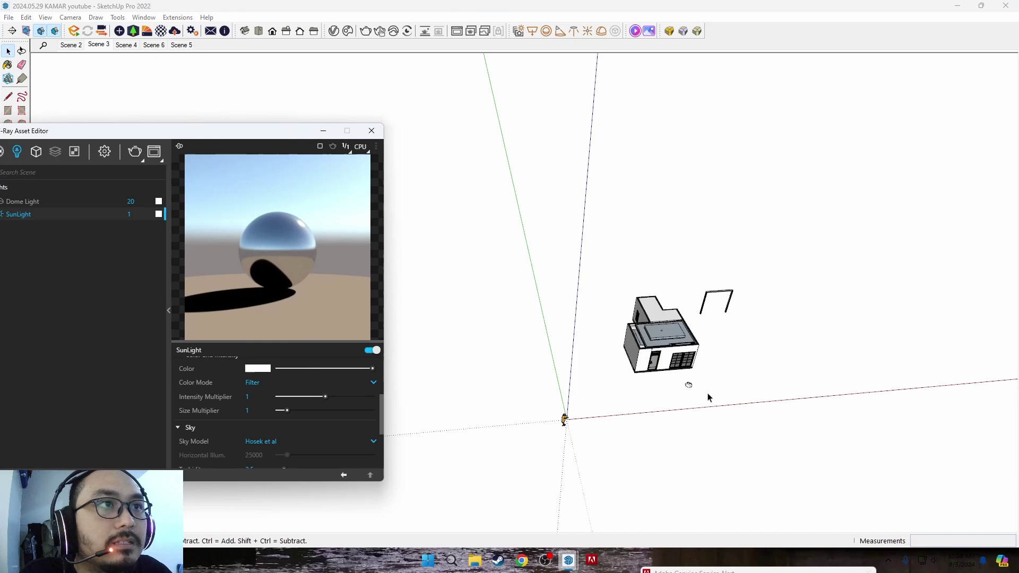
pyautogui.moveTo(689, 384)
pyautogui.mouseDown(button='middle')
pyautogui.moveTo(482, 467)
pyautogui.moveTo(426, 421)
pyautogui.moveTo(400, 452)
pyautogui.moveTo(482, 496)
pyautogui.moveTo(625, 459)
pyautogui.moveTo(664, 387)
pyautogui.moveTo(646, 385)
pyautogui.mouseUp(button='middle')
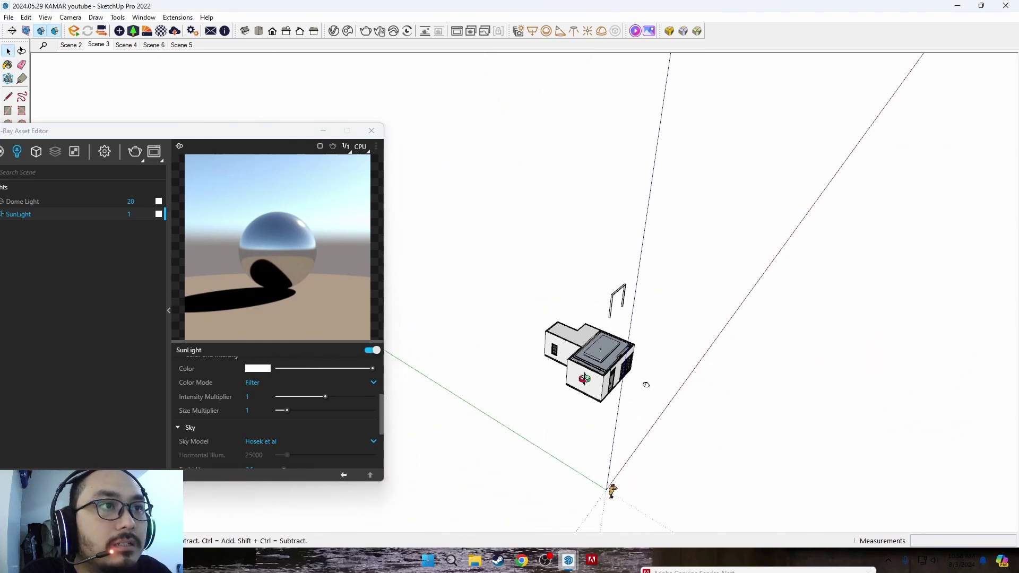
pyautogui.moveTo(536, 395); pyautogui.dragTo(436, 465, button='middle')
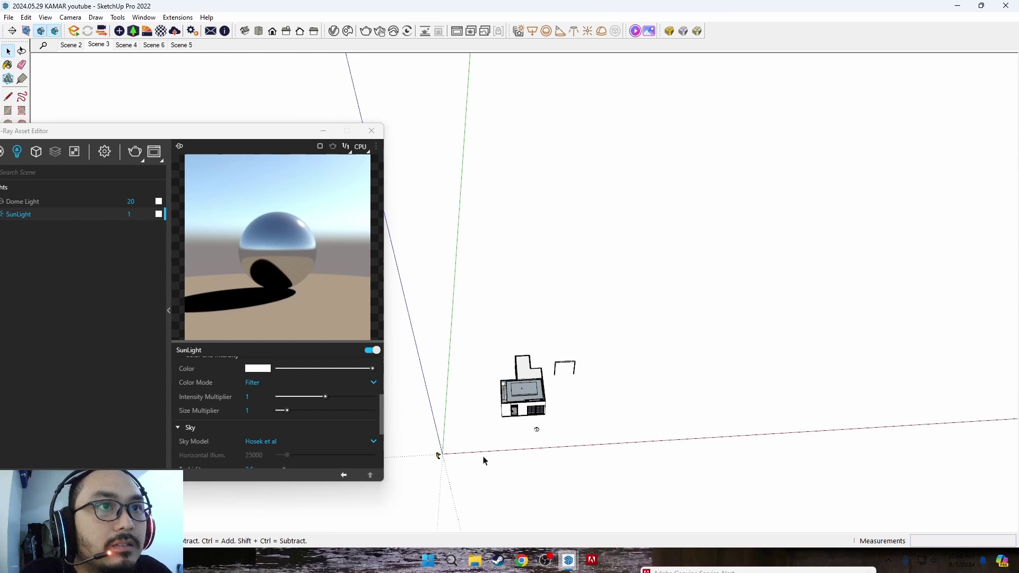
pyautogui.scroll(1, 269, 394)
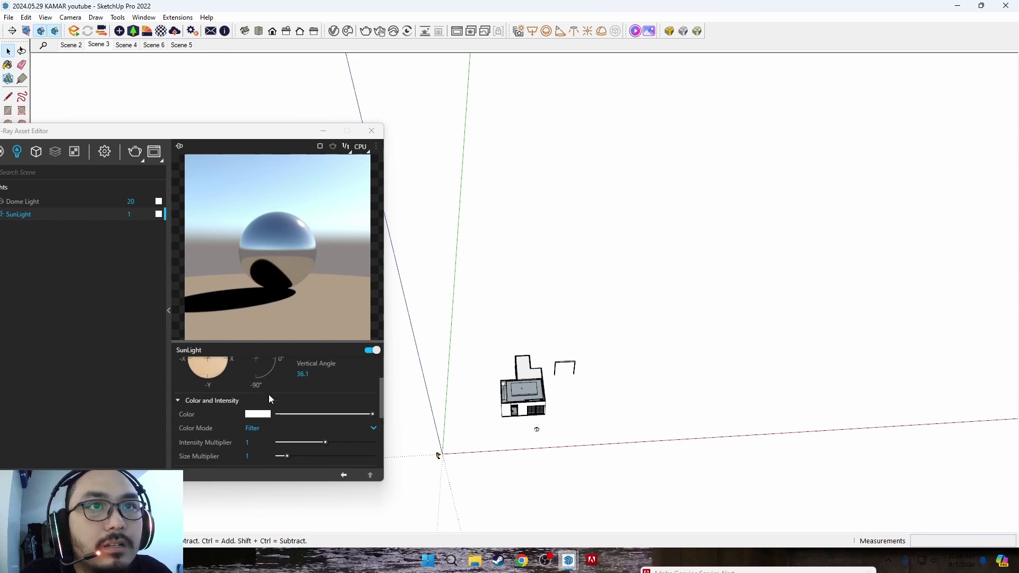
pyautogui.scroll(2, 268, 394)
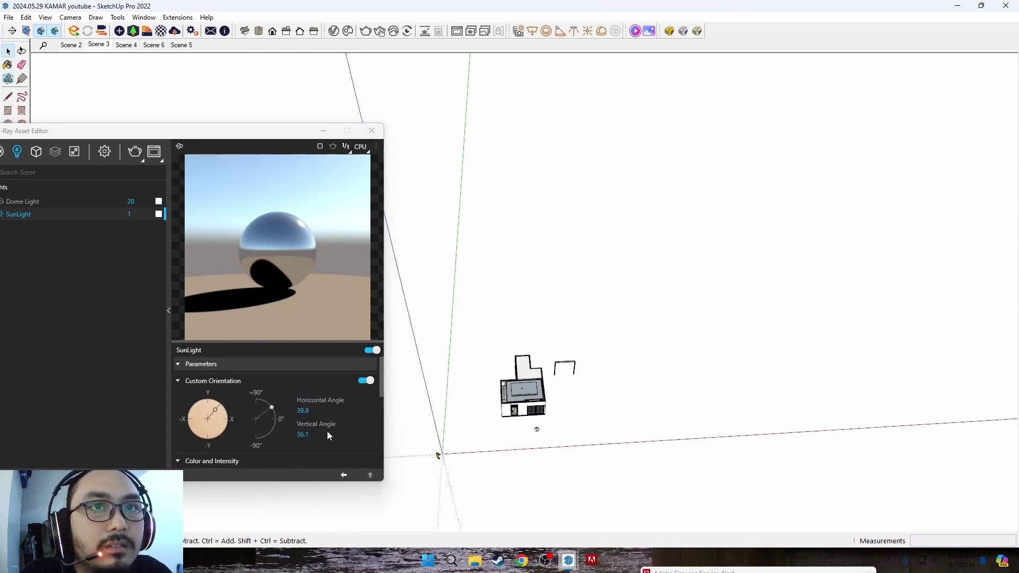
# Set the SunLight dials to Horizontal 178.6 and Vertical 27.3.
pyautogui.moveTo(216, 412); pyautogui.dragTo(209, 437)
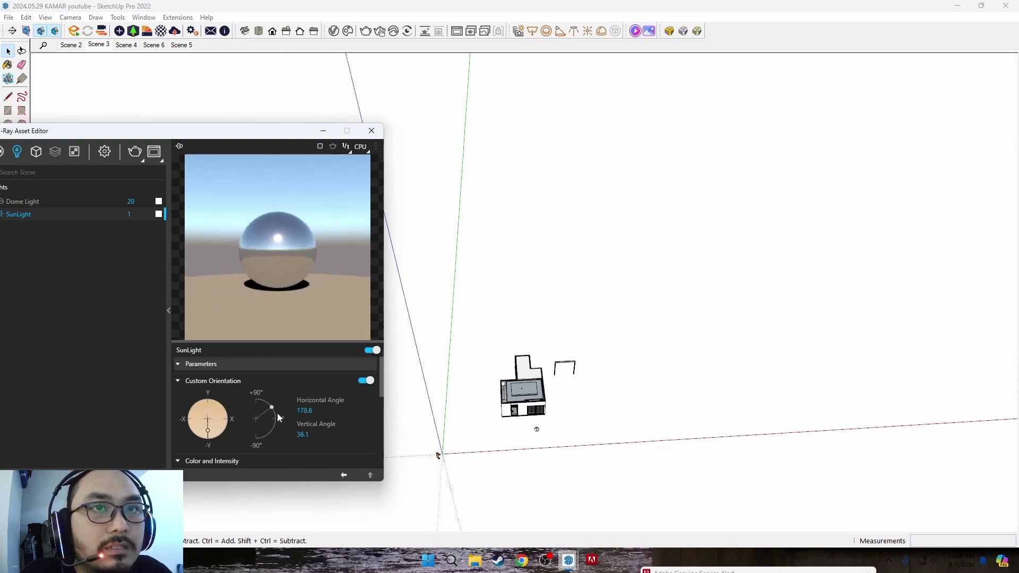
pyautogui.moveTo(272, 407)
pyautogui.mouseDown()
pyautogui.moveTo(264, 401)
pyautogui.moveTo(273, 411)
pyautogui.mouseUp()
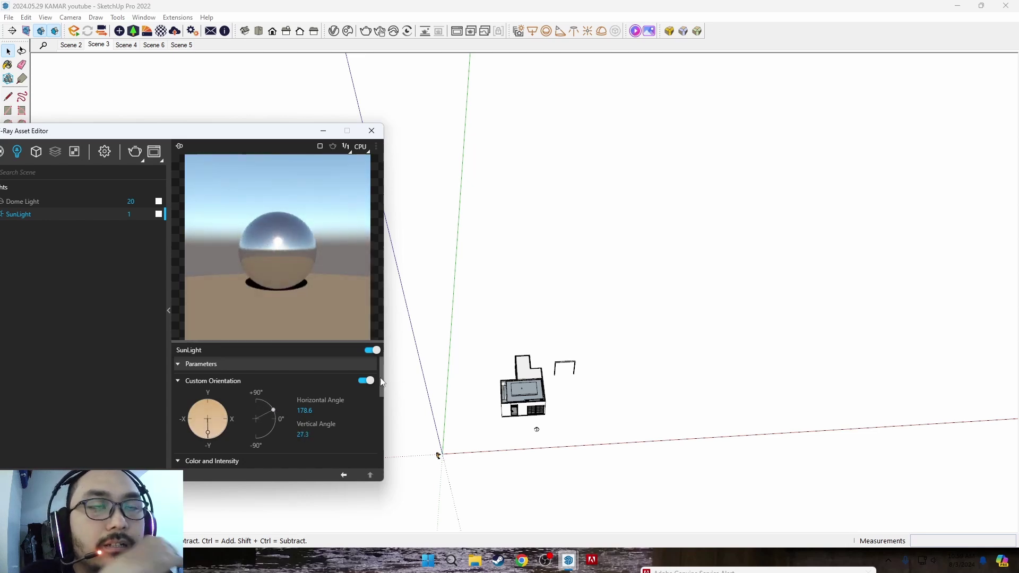
pyautogui.moveTo(381, 378)
pyautogui.mouseDown()
pyautogui.moveTo(387, 447)
pyautogui.moveTo(387, 386)
pyautogui.mouseUp()
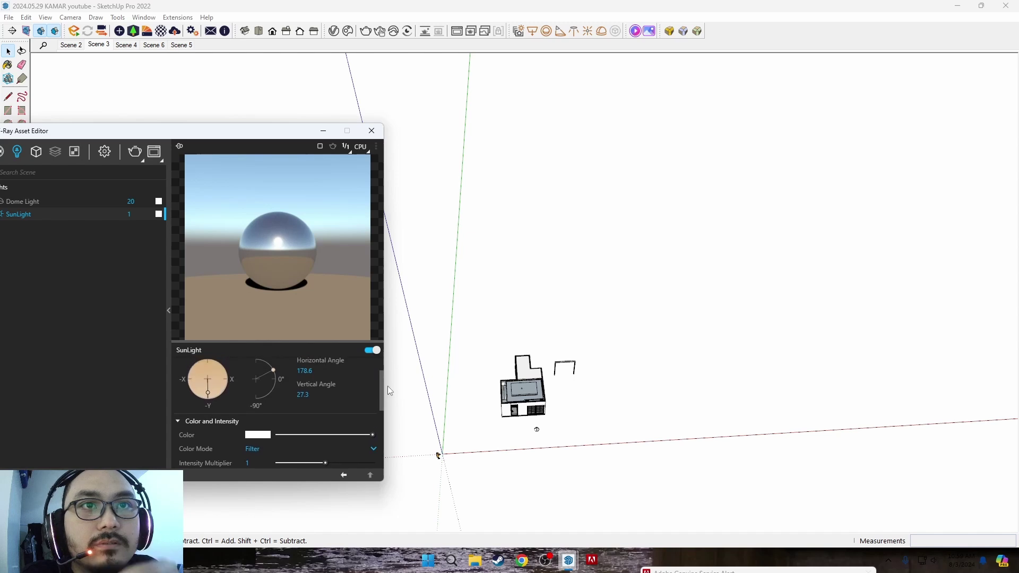
pyautogui.moveTo(389, 386); pyautogui.dragTo(383, 370)
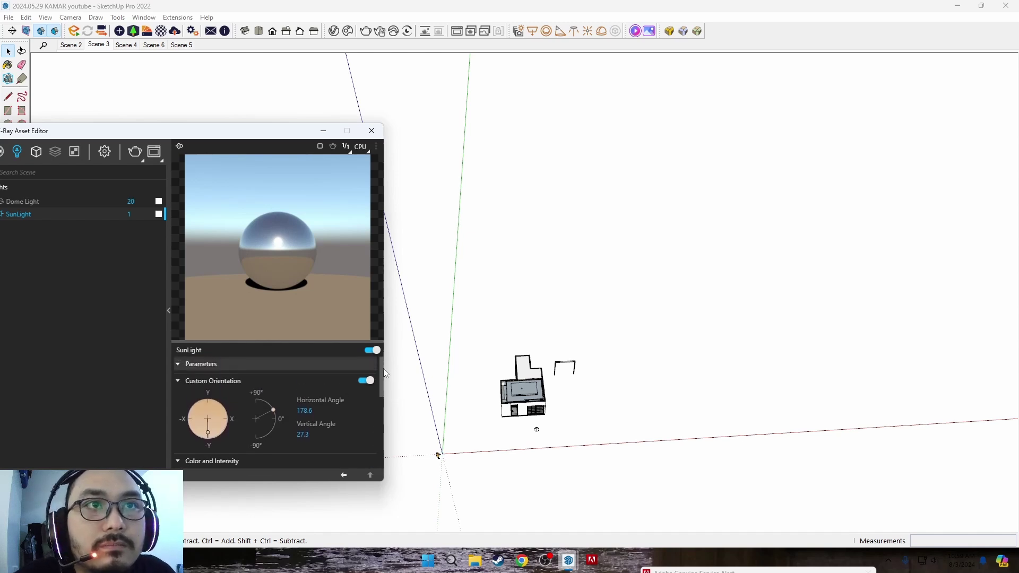
# Review the SunLight Options section, then close the V-Ray Asset Editor.
pyautogui.click(278, 368)
pyautogui.click(260, 365)
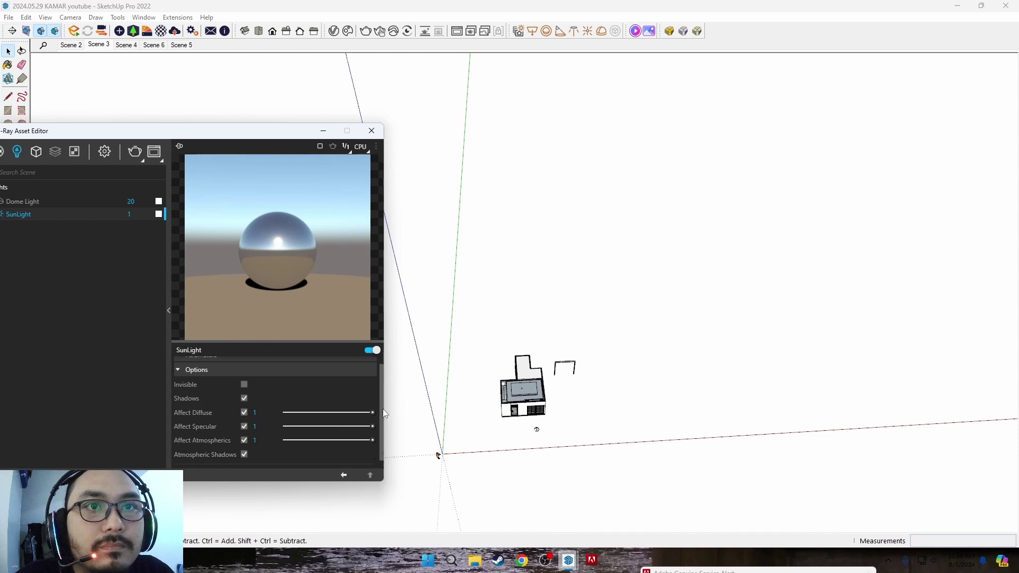
pyautogui.moveTo(380, 404); pyautogui.dragTo(379, 432)
pyautogui.click(253, 379)
pyautogui.click(292, 364)
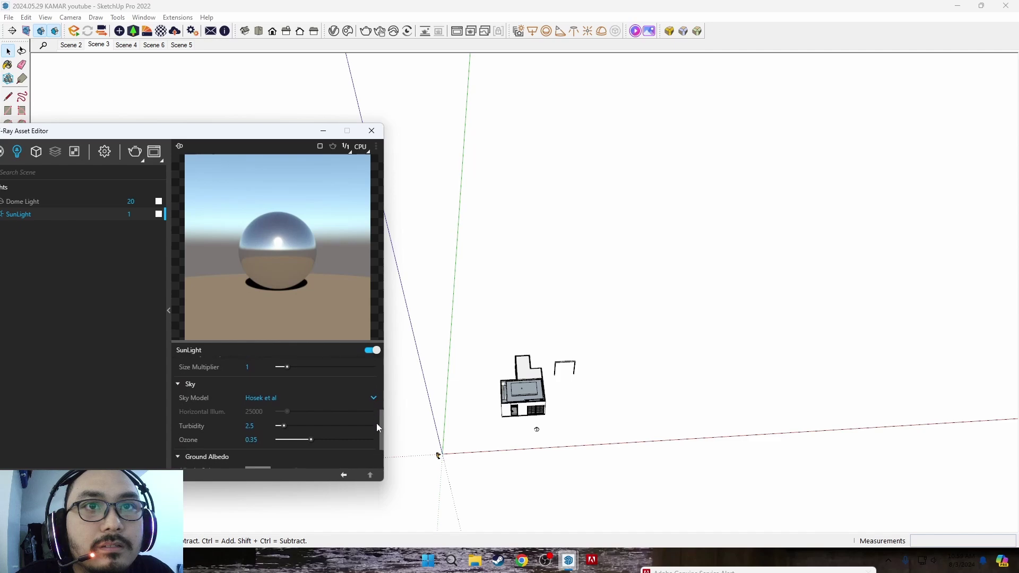
pyautogui.click(372, 131)
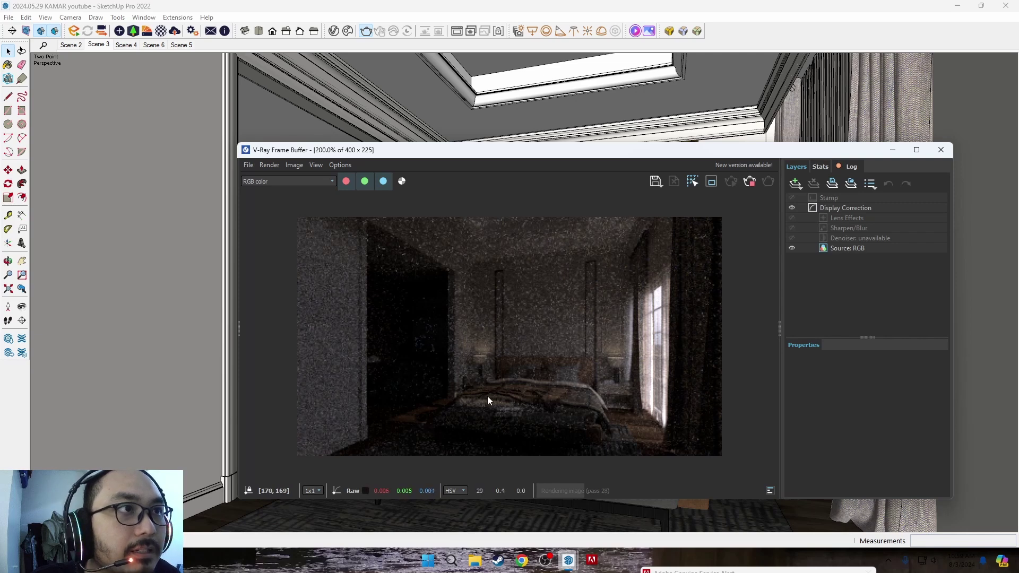
# Abort the render, set the Dome Light intensity to 100, and close the editor.
pyautogui.click(748, 183)
pyautogui.click(941, 149)
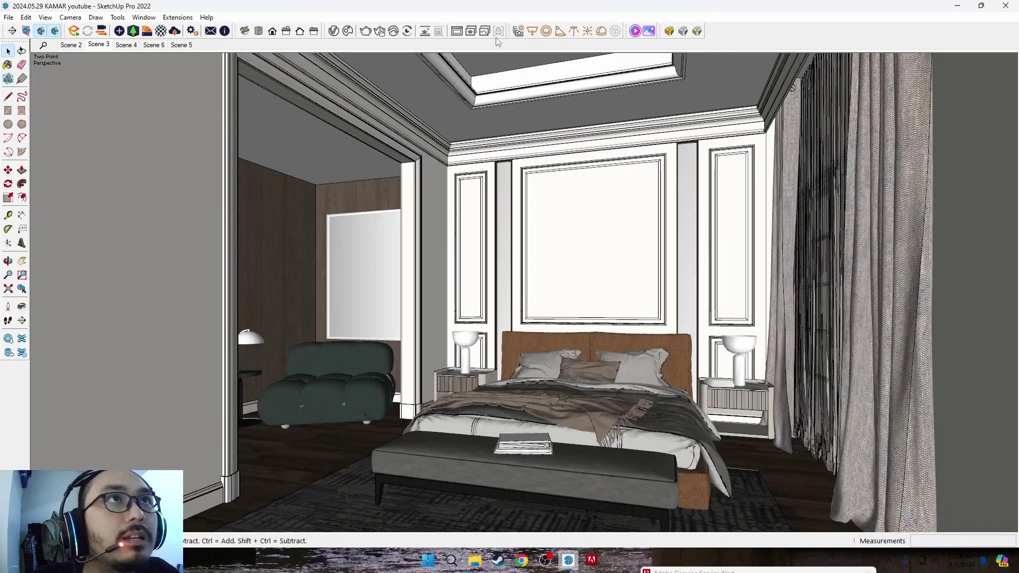
pyautogui.click(334, 31)
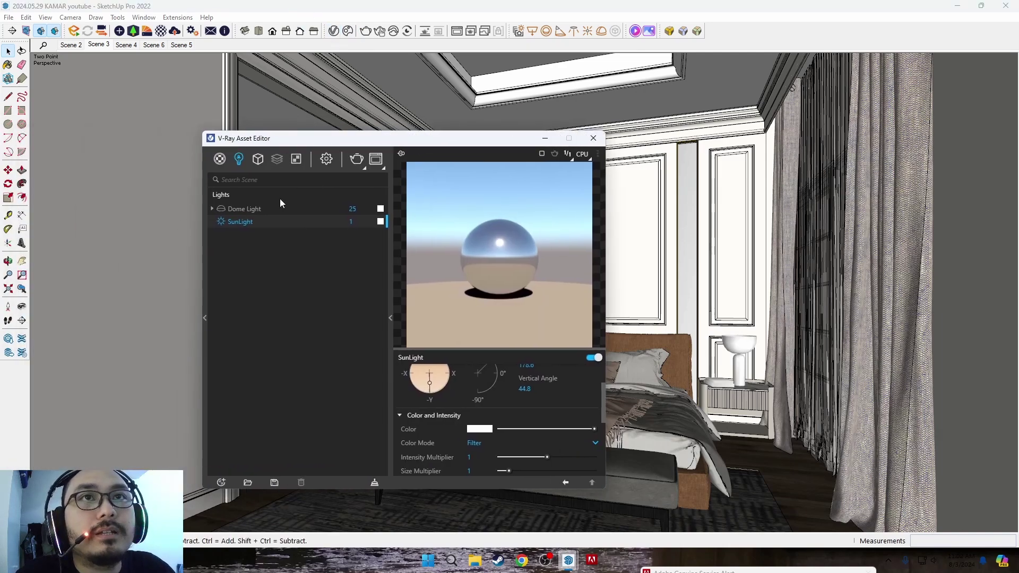
pyautogui.click(275, 209)
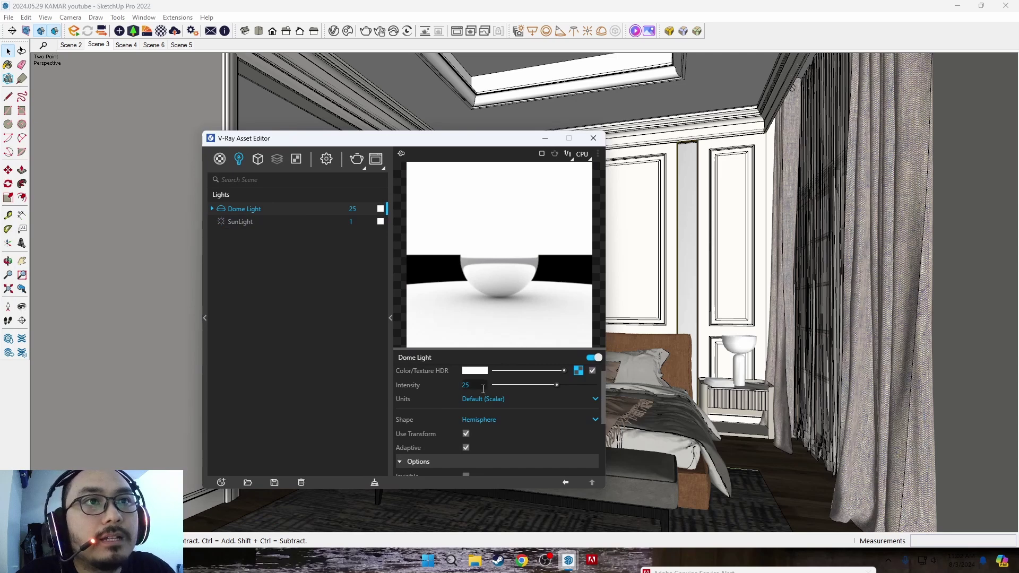
pyautogui.doubleClick(465, 384)
pyautogui.write('100')
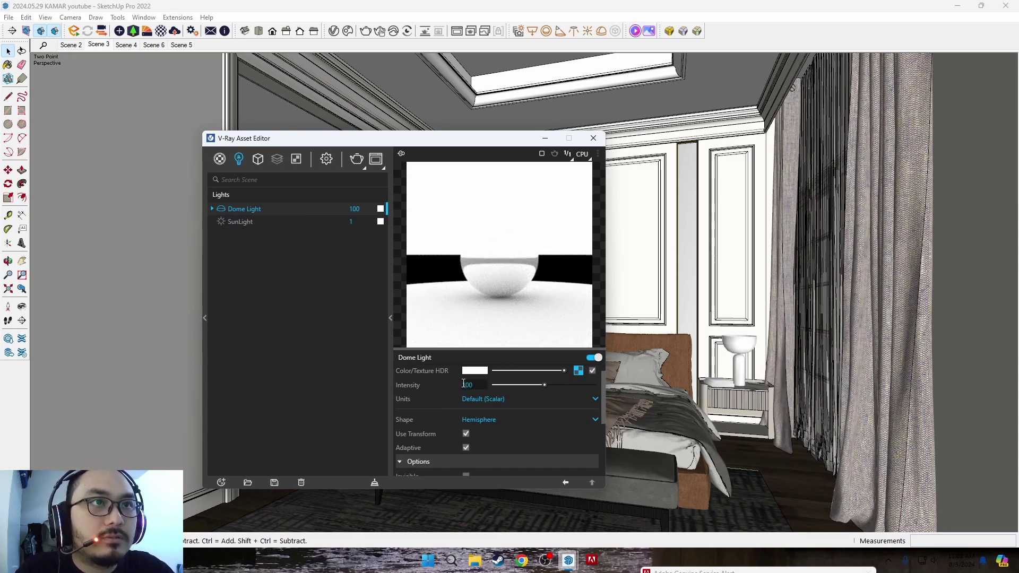
pyautogui.press('Return')
pyautogui.click(593, 138)
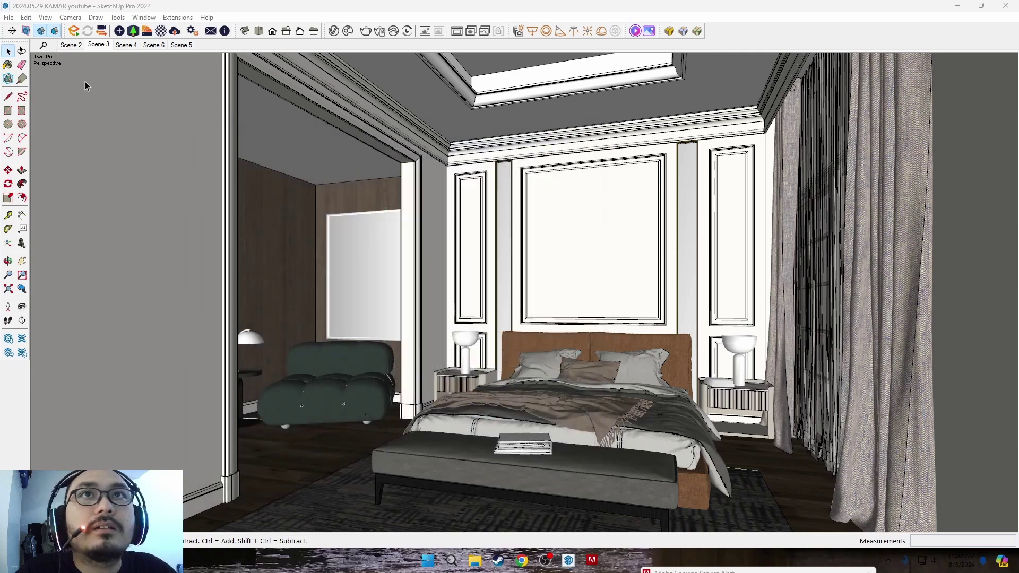
# Run a V-Ray test render at Dome Light 100, stop it, and close the Frame Buffer.
pyautogui.click(372, 34)
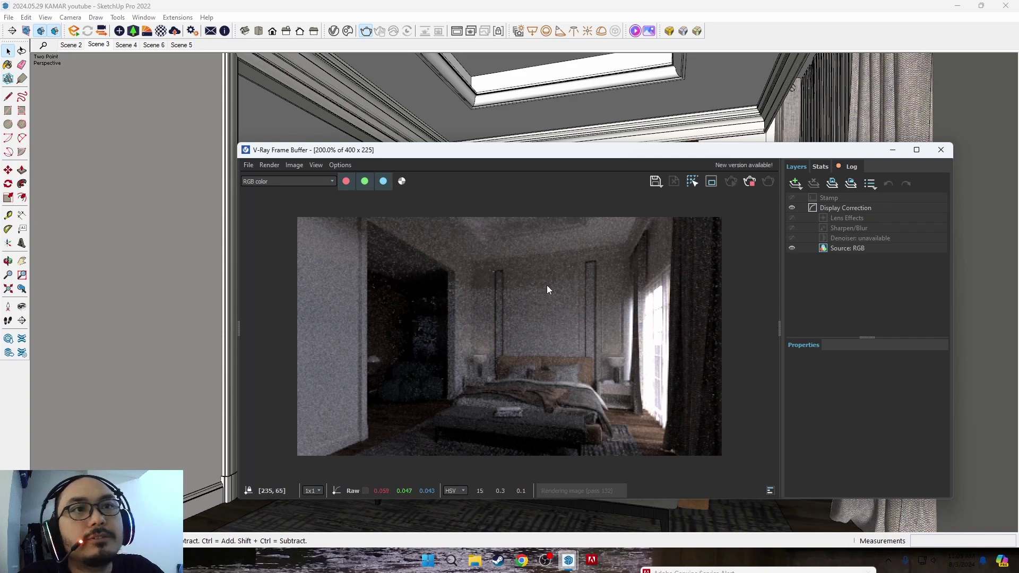
pyautogui.click(745, 187)
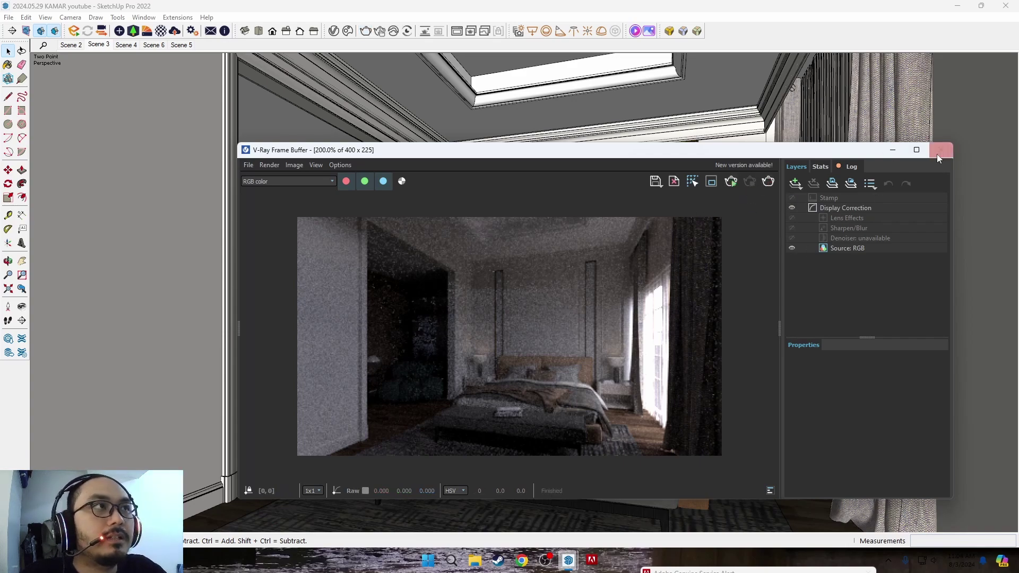
pyautogui.click(939, 153)
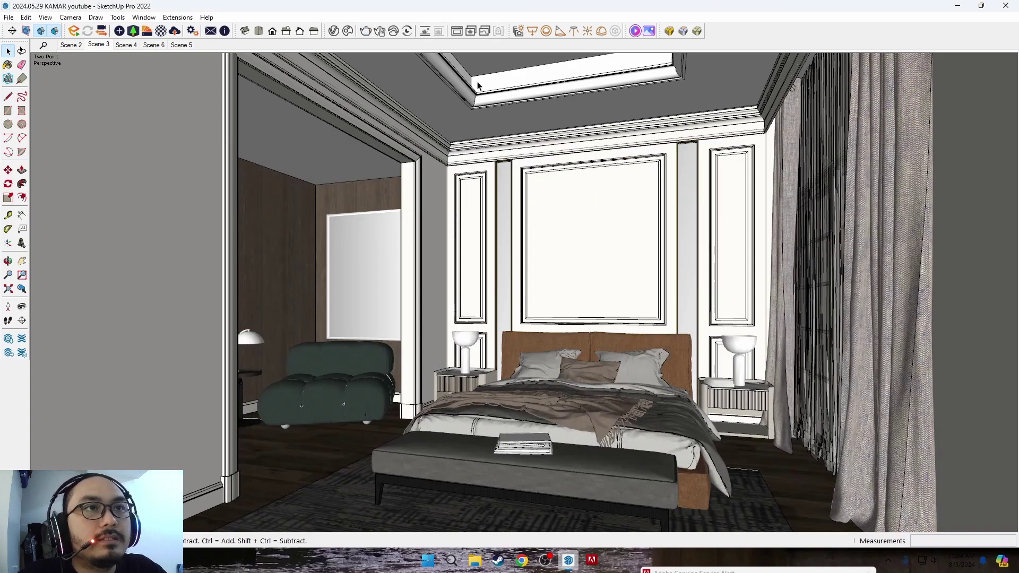
# Review the finished render in the Frame Buffer, close it, and activate Paint Bucket (B).
pyautogui.click(458, 32)
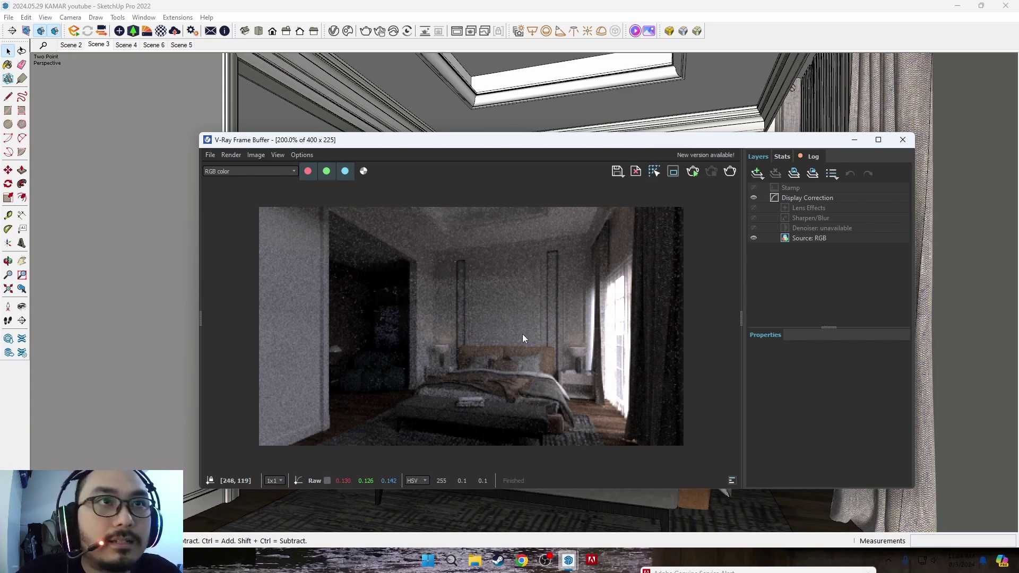
pyautogui.click(904, 140)
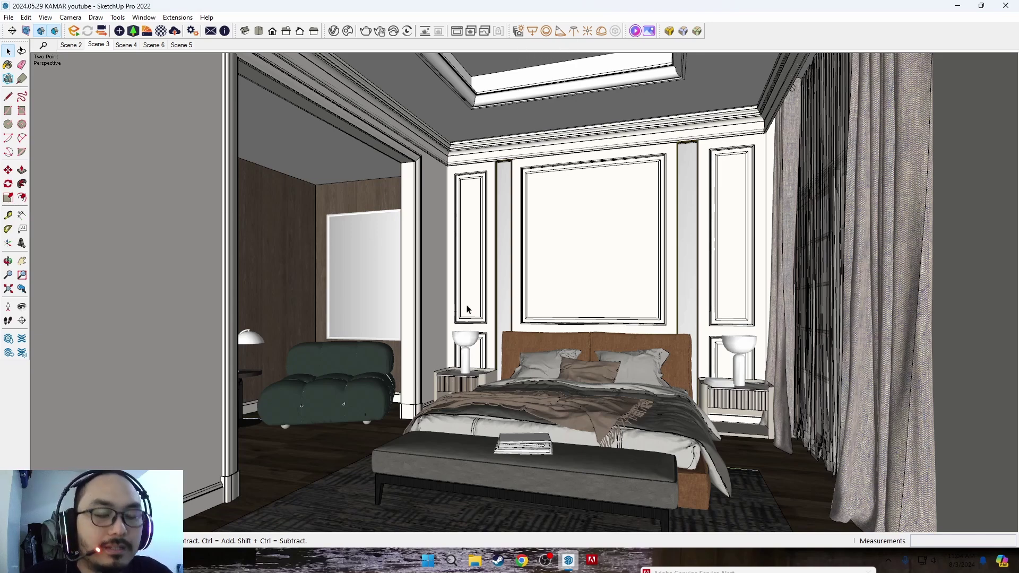
pyautogui.press('b')
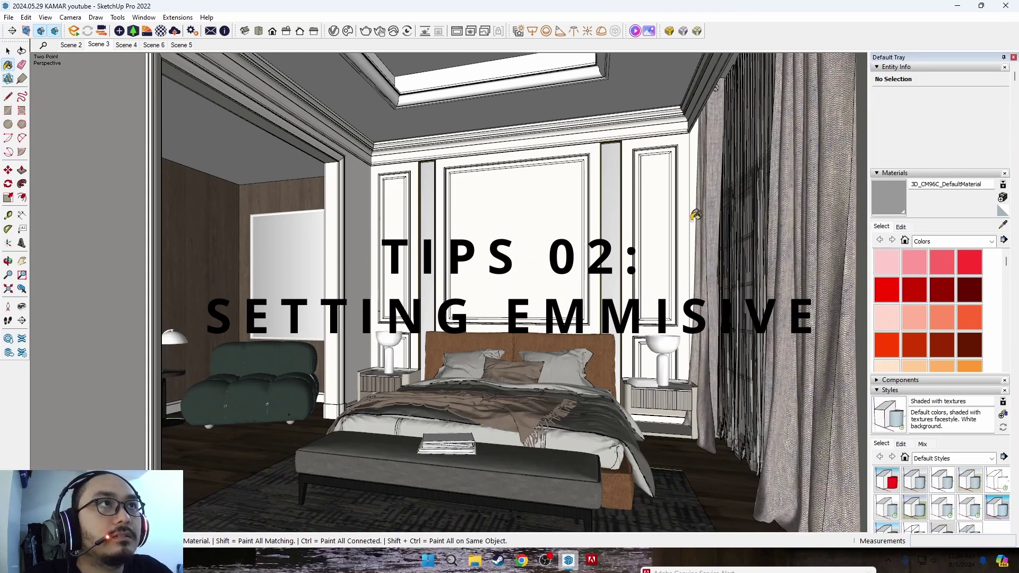
# Zoom and pan the view to frame the bed wall and ceiling cornice corner.
pyautogui.scroll(-2, 929, 317)
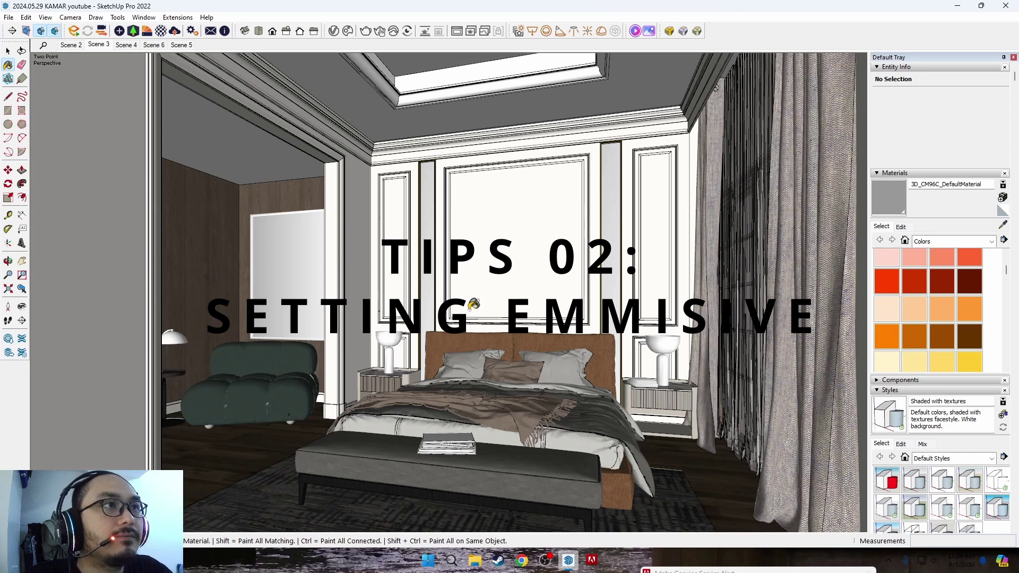
pyautogui.keyDown('shift'); pyautogui.moveTo(420, 133); pyautogui.dragTo(449, 175, button='middle'); pyautogui.keyUp('shift')
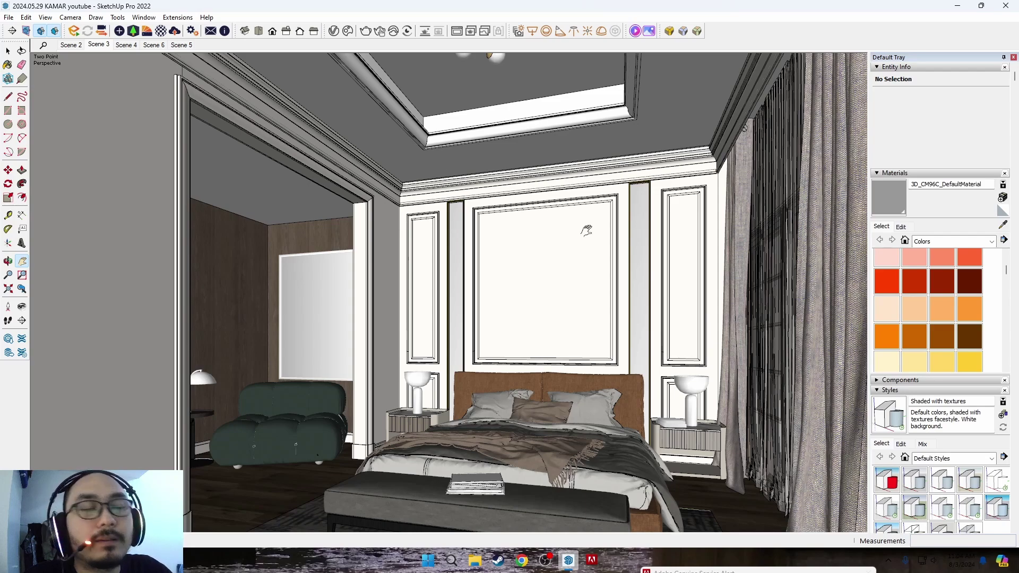
pyautogui.scroll(2, 468, 223)
pyautogui.scroll(2, 481, 233)
pyautogui.scroll(-2, 483, 235)
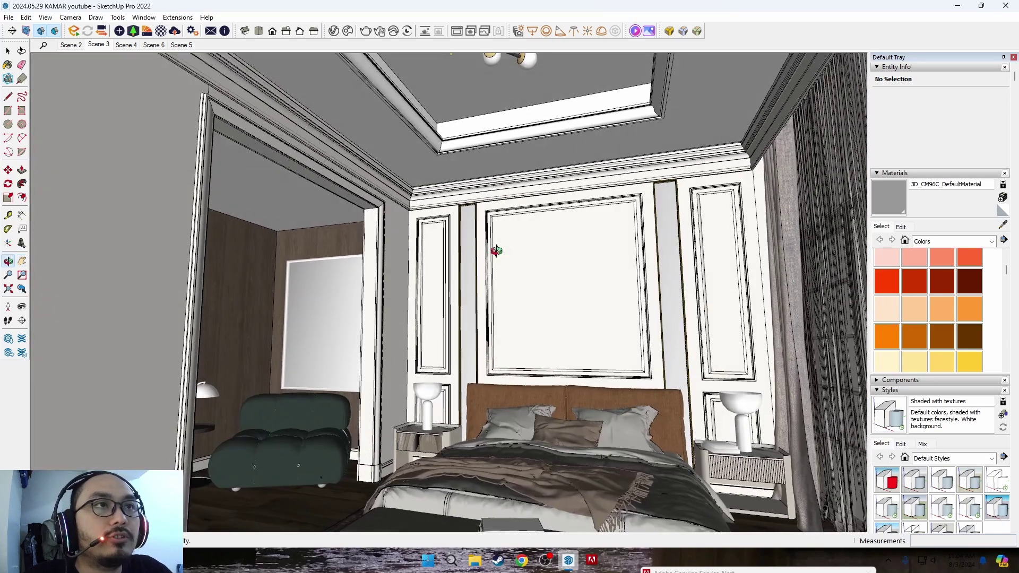
pyautogui.scroll(2, 464, 148)
pyautogui.scroll(2, 471, 160)
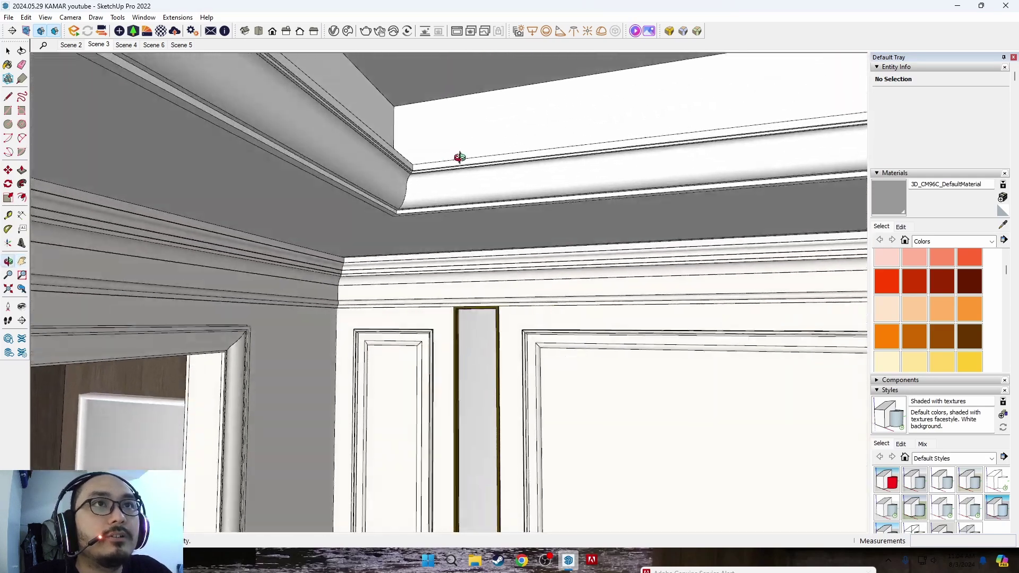
pyautogui.scroll(2, 459, 157)
pyautogui.scroll(2, 496, 208)
pyautogui.scroll(-2, 477, 273)
pyautogui.scroll(-2, 467, 244)
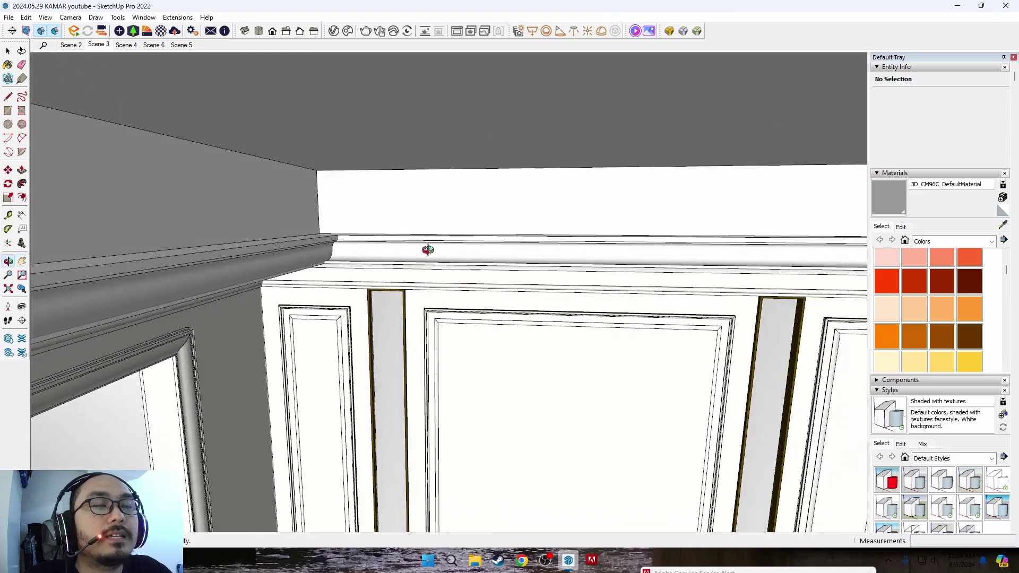
pyautogui.scroll(-2, 438, 266)
pyautogui.scroll(-2, 521, 250)
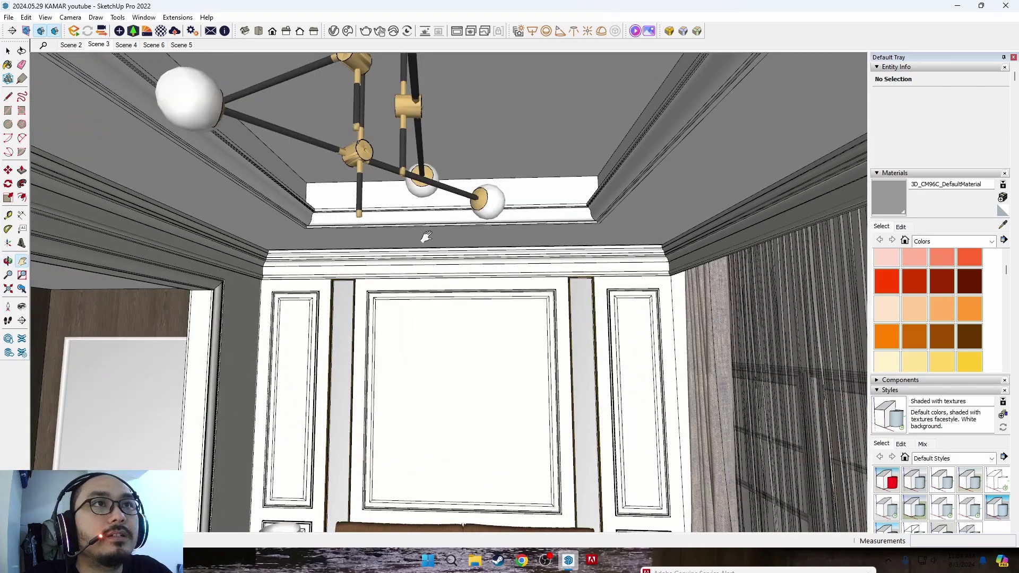
pyautogui.scroll(2, 446, 201)
pyautogui.scroll(-2, 468, 166)
pyautogui.scroll(2, 478, 170)
pyautogui.scroll(-1, 584, 159)
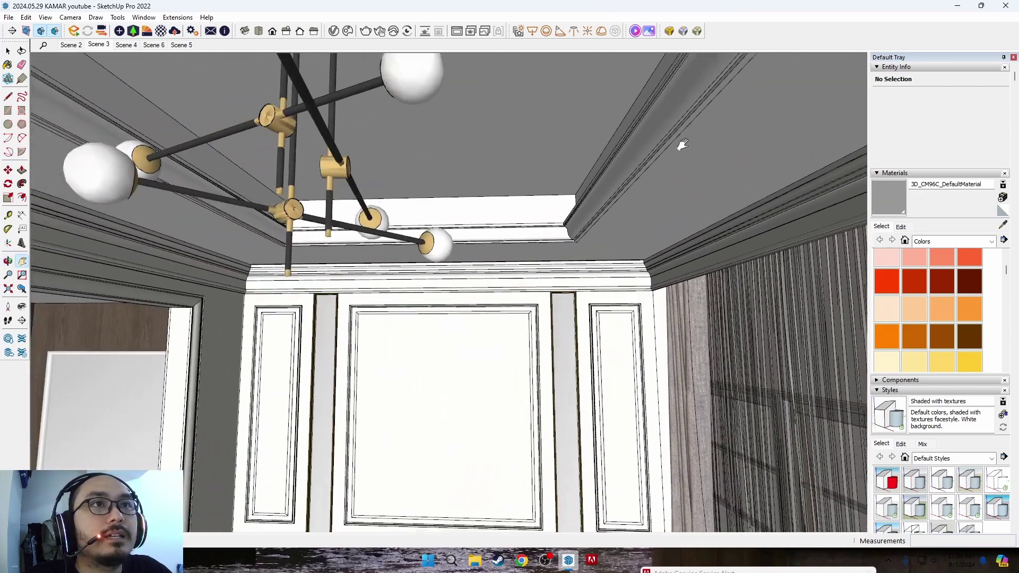
pyautogui.scroll(-1, 584, 175)
pyautogui.scroll(3, 387, 239)
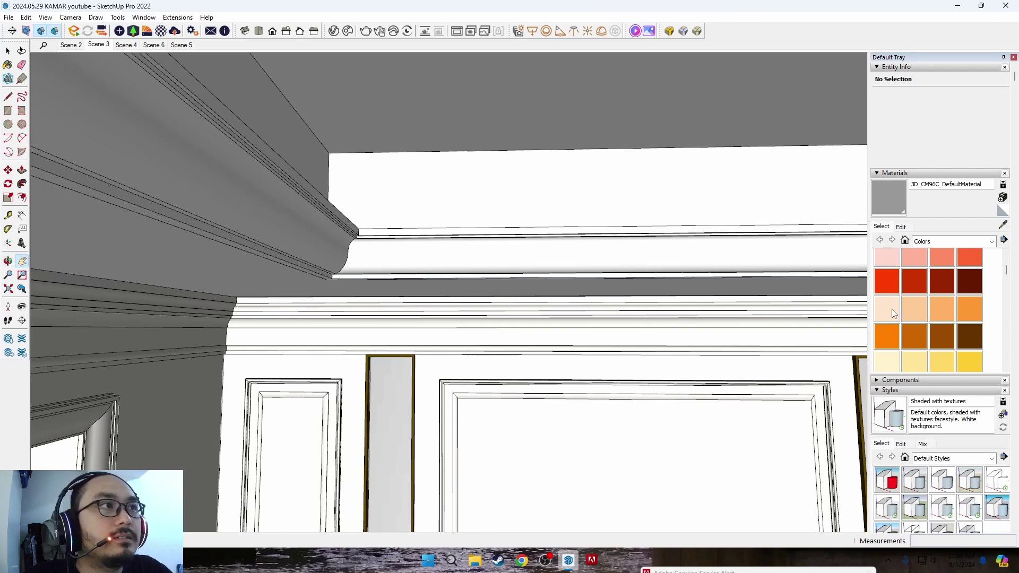
pyautogui.keyDown('shift'); pyautogui.moveTo(396, 255); pyautogui.dragTo(393, 253, button='middle'); pyautogui.keyUp('shift')
pyautogui.keyDown('shift'); pyautogui.moveTo(591, 299); pyautogui.dragTo(589, 287, button='middle'); pyautogui.keyUp('shift')
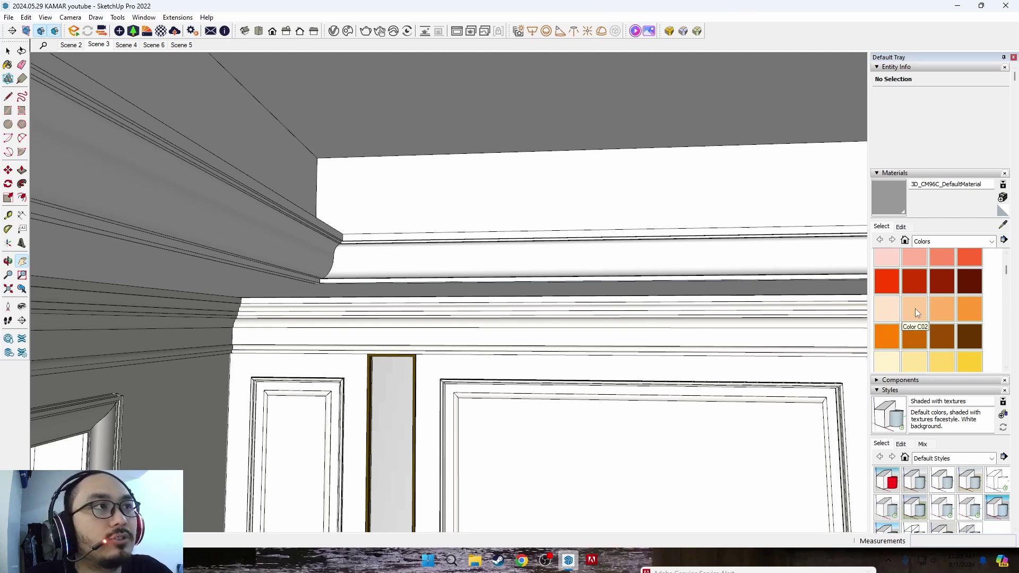
# Pick Color C02, open the ceiling slab group, trial-paint its top face, then undo.
pyautogui.click(915, 310)
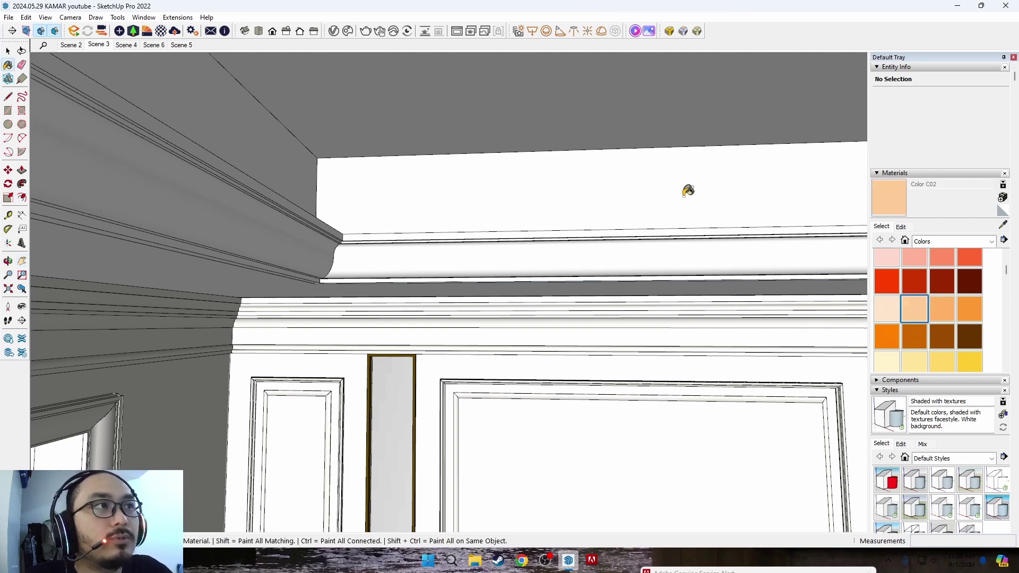
pyautogui.moveTo(449, 180); pyautogui.dragTo(485, 235, button='middle')
pyautogui.press('space')
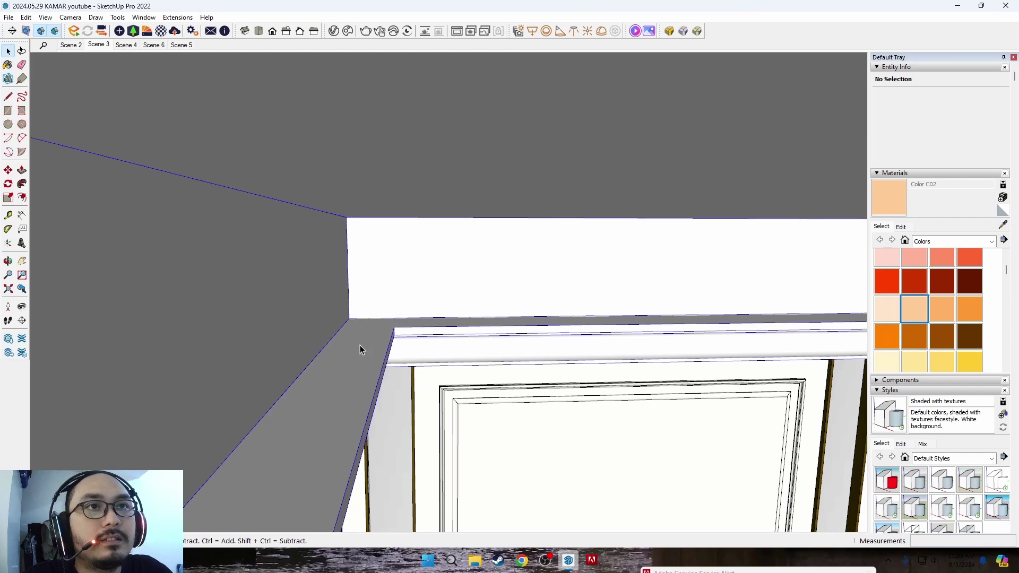
pyautogui.click(357, 332)
pyautogui.doubleClick(362, 324)
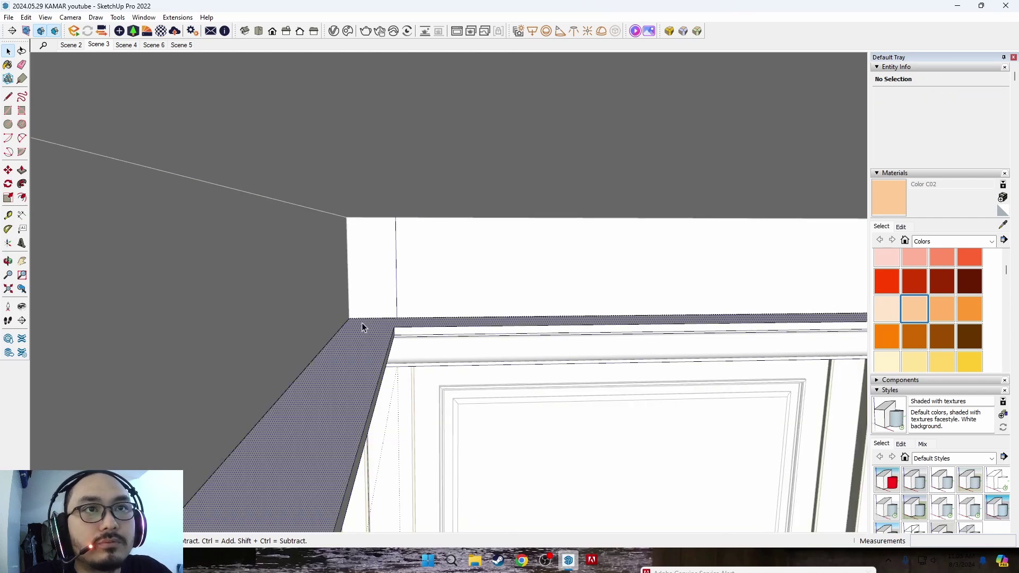
pyautogui.click(361, 333)
pyautogui.press('b')
pyautogui.click(362, 327)
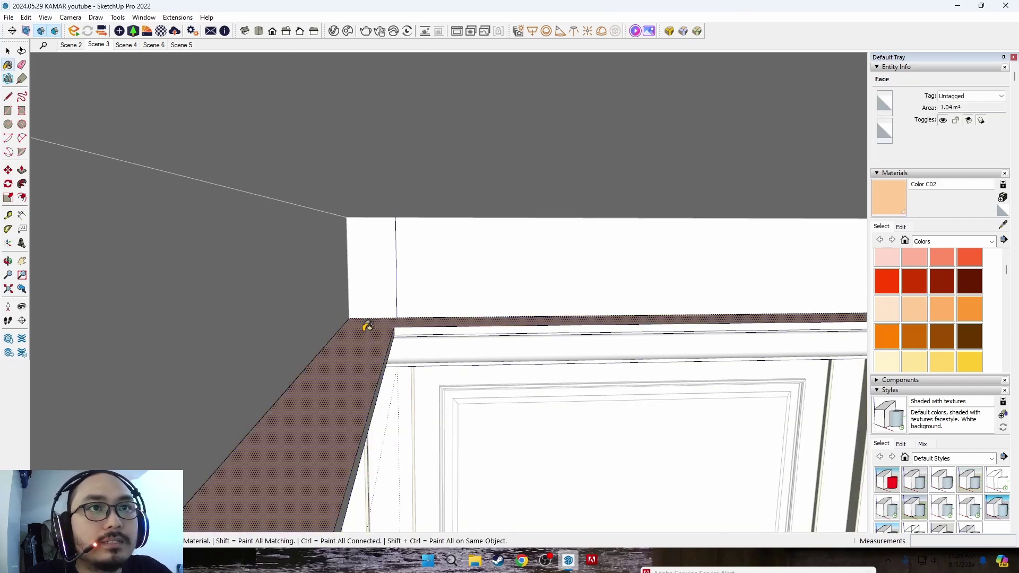
pyautogui.moveTo(428, 318)
pyautogui.mouseDown(button='middle')
pyautogui.moveTo(324, 314)
pyautogui.moveTo(344, 355)
pyautogui.mouseUp(button='middle')
pyautogui.press('space')
pyautogui.hotkey('ctrl', 'z')
# Offset the slab's top face about 52 mm inward and paint the outer band Color C02.
pyautogui.press('f')
pyautogui.click(310, 313)
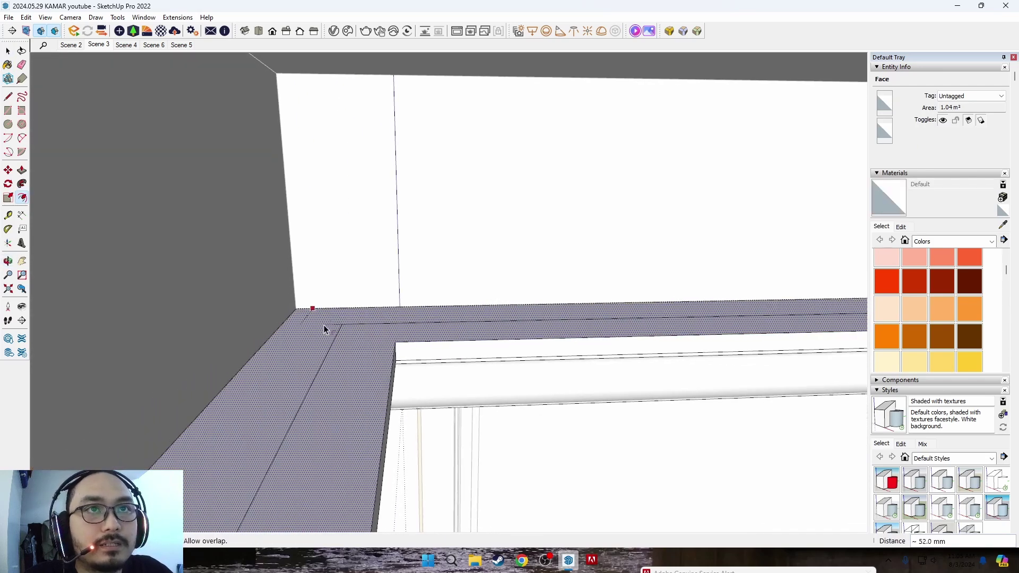
pyautogui.click(323, 326)
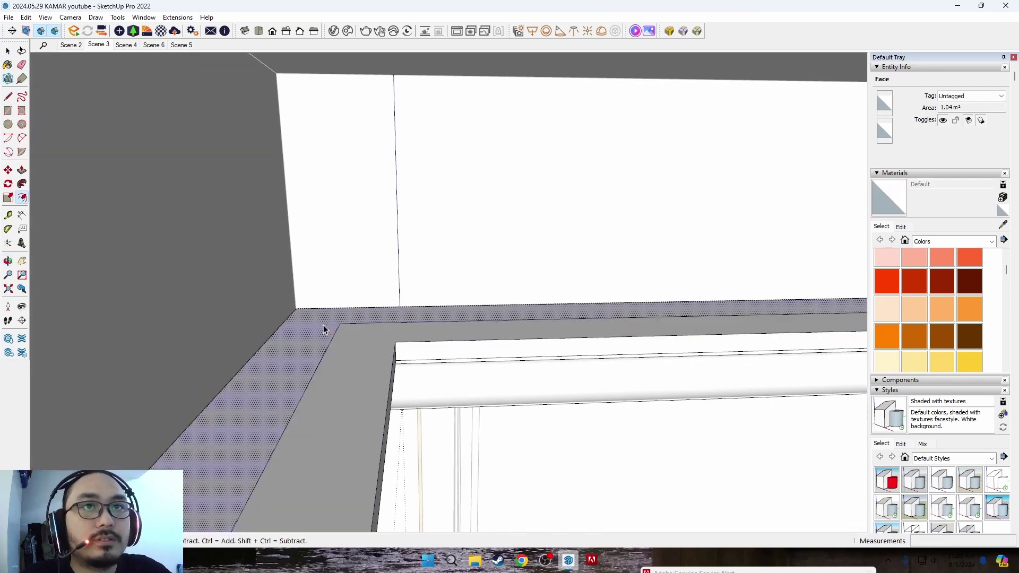
pyautogui.press('space')
pyautogui.press('b')
pyautogui.moveTo(332, 318); pyautogui.dragTo(328, 328, button='middle')
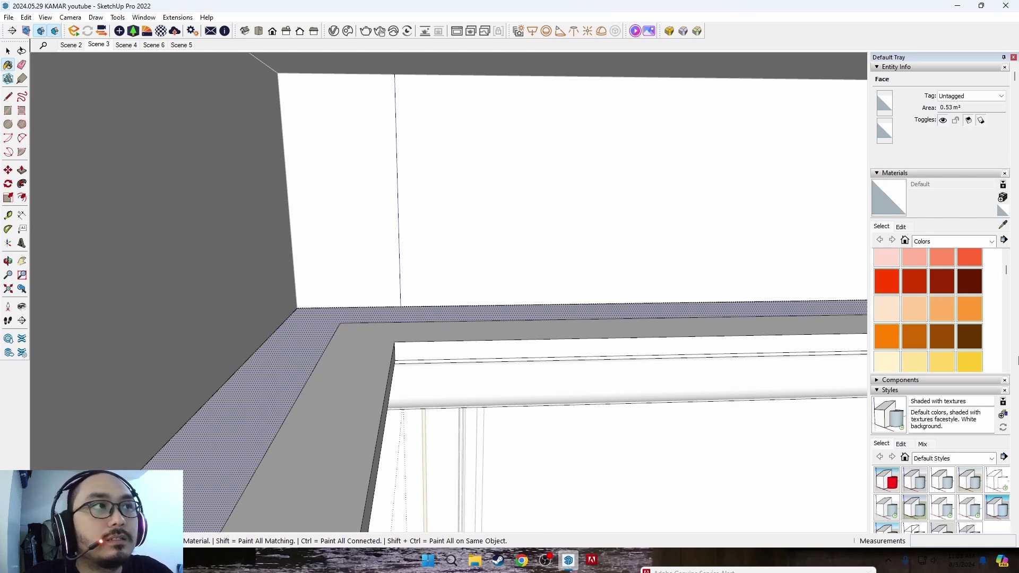
pyautogui.click(906, 310)
pyautogui.click(292, 378)
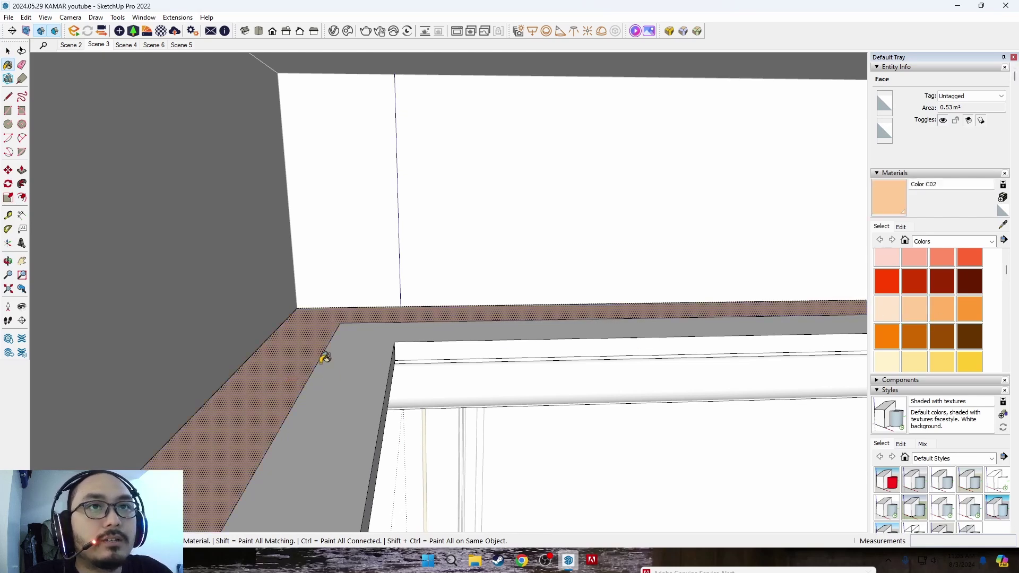
pyautogui.press('space')
# Select the ceiling edge beside the curtain and move it.
pyautogui.moveTo(324, 357); pyautogui.dragTo(376, 353, button='middle')
pyautogui.scroll(-3, 377, 308)
pyautogui.scroll(-2, 382, 273)
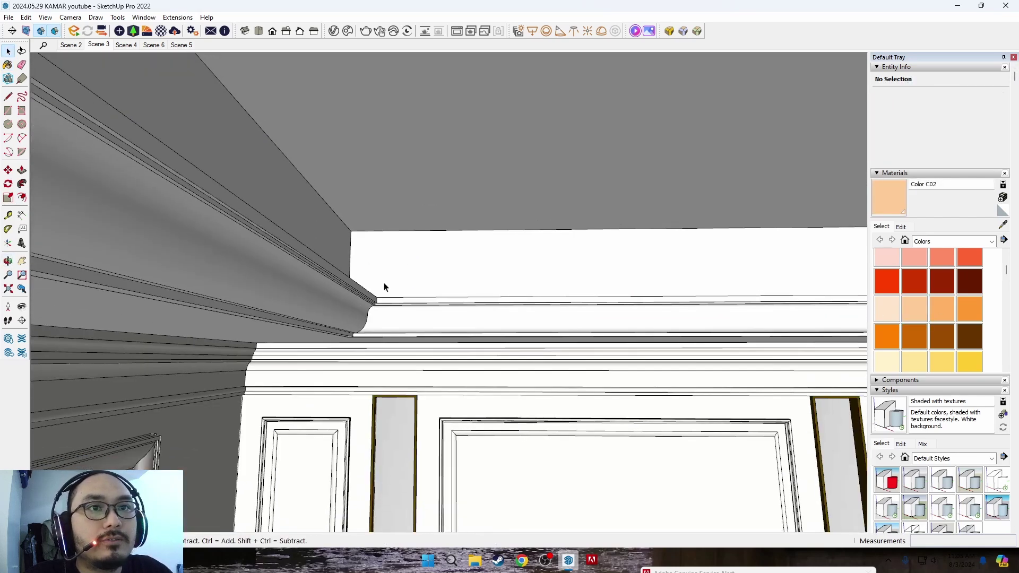
pyautogui.scroll(-2, 395, 298)
pyautogui.moveTo(566, 350)
pyautogui.keyDown('shift'); pyautogui.mouseDown(button='middle')
pyautogui.moveTo(583, 313)
pyautogui.moveTo(506, 319)
pyautogui.moveTo(621, 221)
pyautogui.moveTo(609, 232)
pyautogui.mouseUp(button='middle'); pyautogui.keyUp('shift')
pyautogui.click(556, 205)
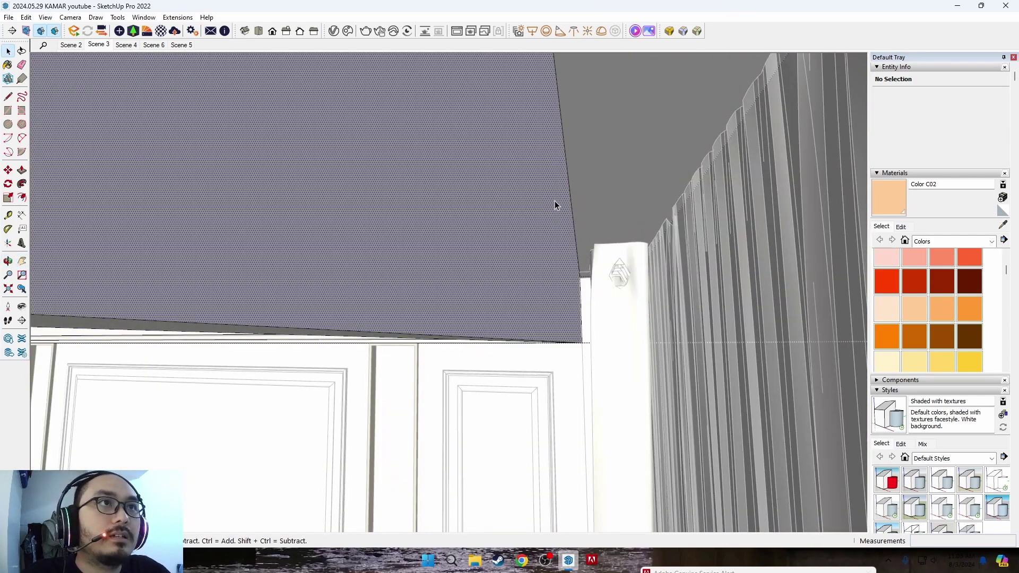
pyautogui.click(567, 188)
pyautogui.press('m')
pyautogui.click(568, 183)
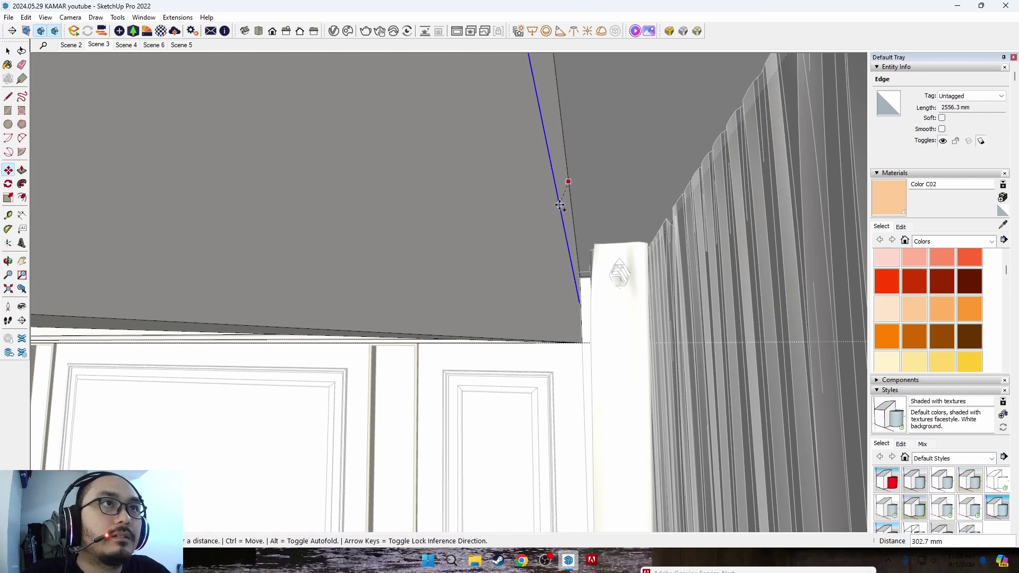
pyautogui.write('50')
pyautogui.press('Return')
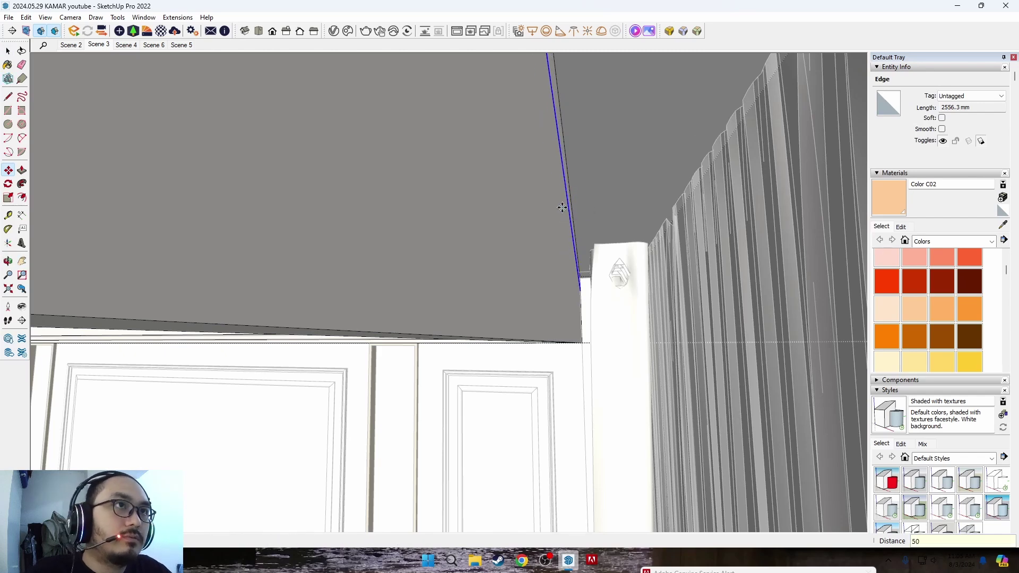
# Move the ceiling edge 50 mm and paint the new ceiling strip Color C02.
pyautogui.moveTo(566, 208)
pyautogui.mouseDown(button='middle')
pyautogui.moveTo(541, 212)
pyautogui.moveTo(505, 248)
pyautogui.moveTo(641, 179)
pyautogui.mouseUp(button='middle')
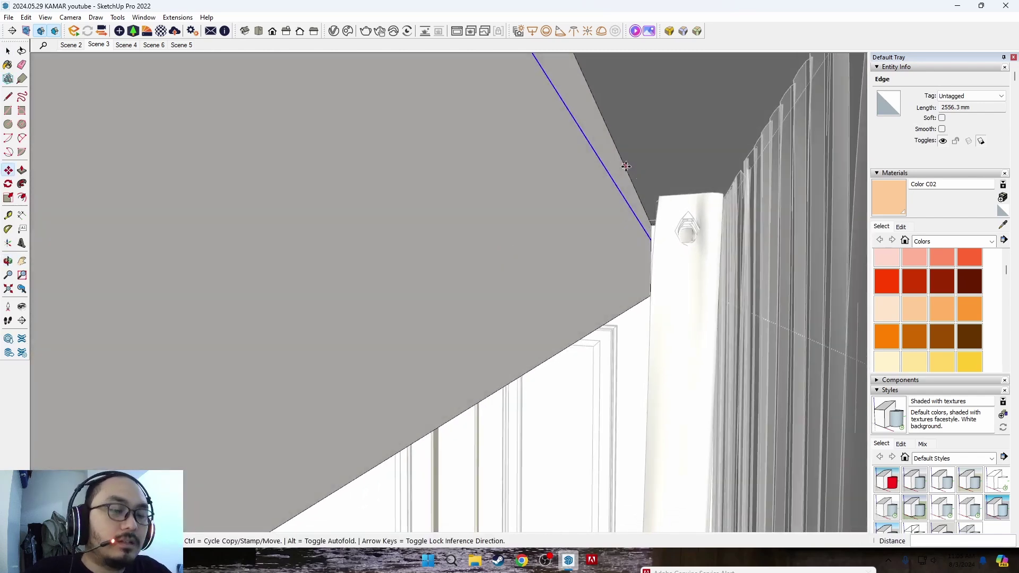
pyautogui.click(607, 315)
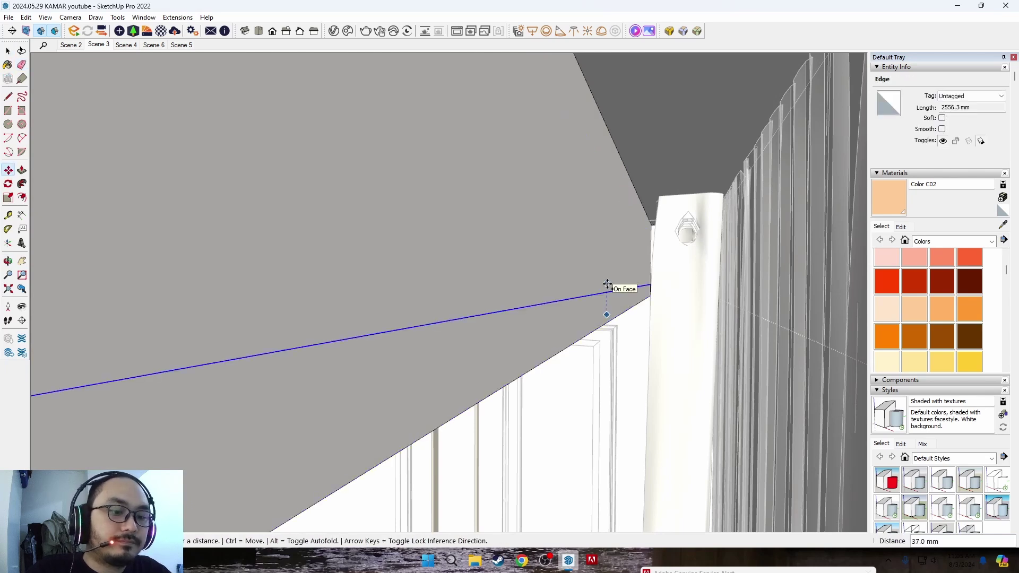
pyautogui.write('50')
pyautogui.press('Return')
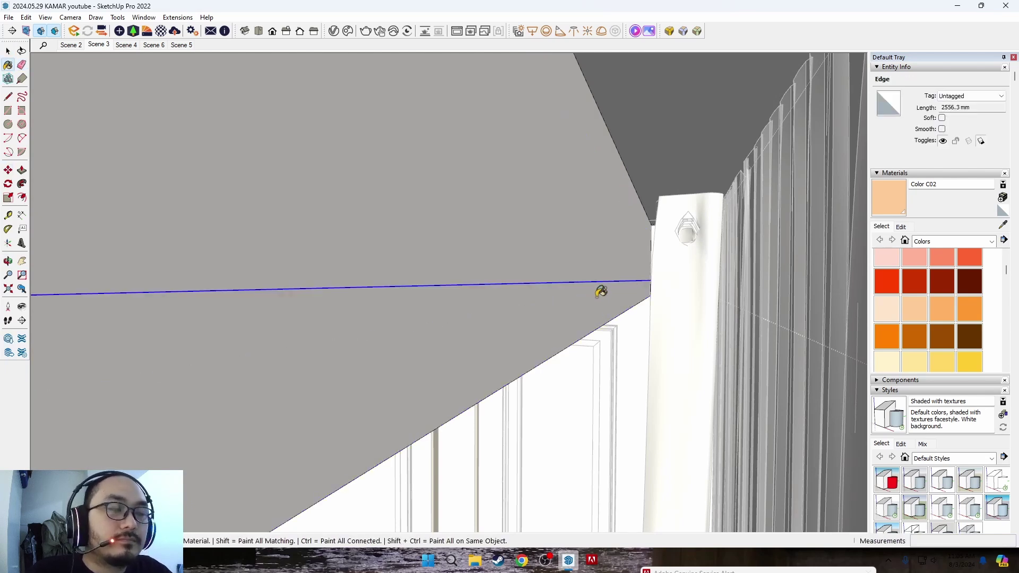
pyautogui.press('space')
pyautogui.press('m')
pyautogui.click(599, 261)
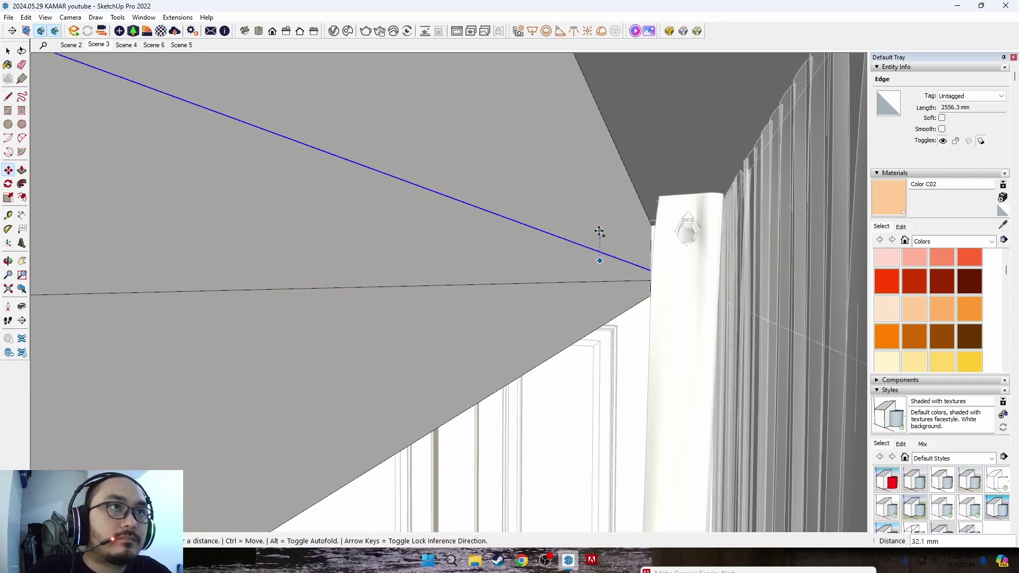
pyautogui.click(600, 232)
pyautogui.press('b')
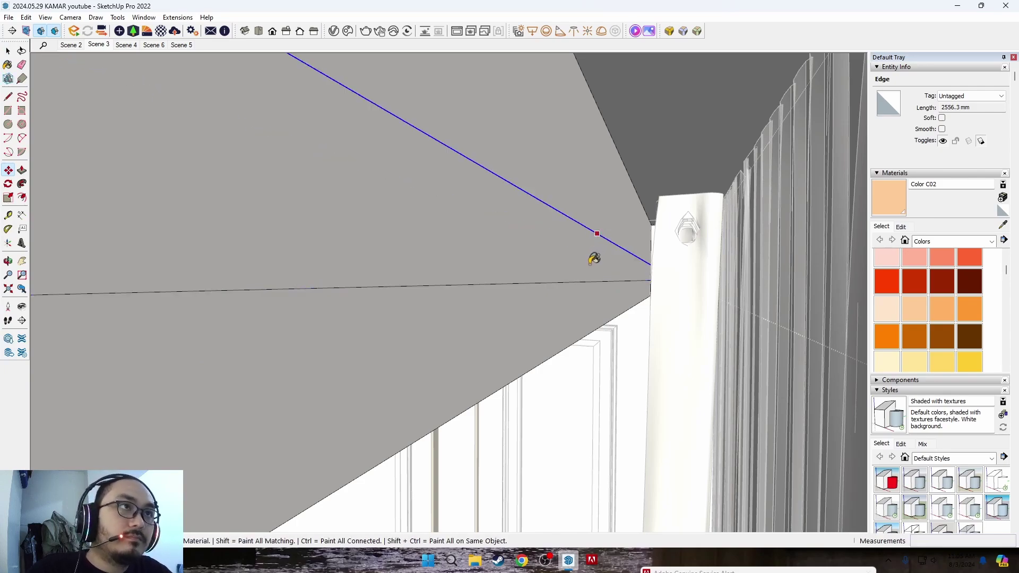
pyautogui.click(596, 257)
# Paint the first yellow strip face on the closet's dark side panel with Color C02.
pyautogui.moveTo(593, 400)
pyautogui.mouseDown(button='middle')
pyautogui.moveTo(669, 266)
pyautogui.moveTo(690, 302)
pyautogui.moveTo(531, 381)
pyautogui.moveTo(396, 349)
pyautogui.moveTo(269, 348)
pyautogui.mouseUp(button='middle')
pyautogui.scroll(-3, 601, 350)
pyautogui.scroll(3, 531, 382)
pyautogui.scroll(2, 480, 382)
pyautogui.scroll(3, 481, 383)
pyautogui.scroll(2, 523, 280)
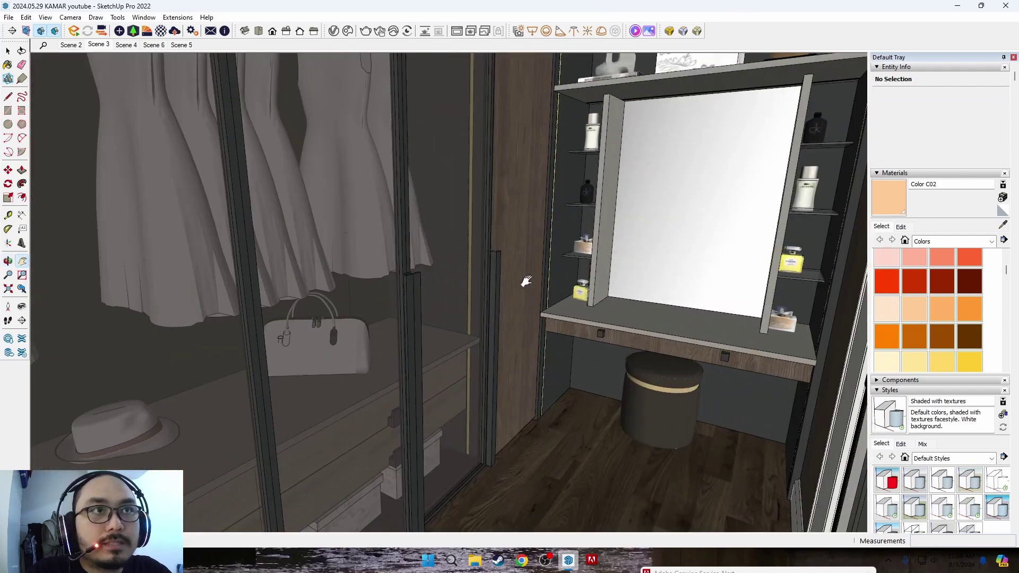
pyautogui.scroll(2, 535, 279)
pyautogui.scroll(2, 536, 281)
pyautogui.moveTo(536, 282); pyautogui.dragTo(513, 349)
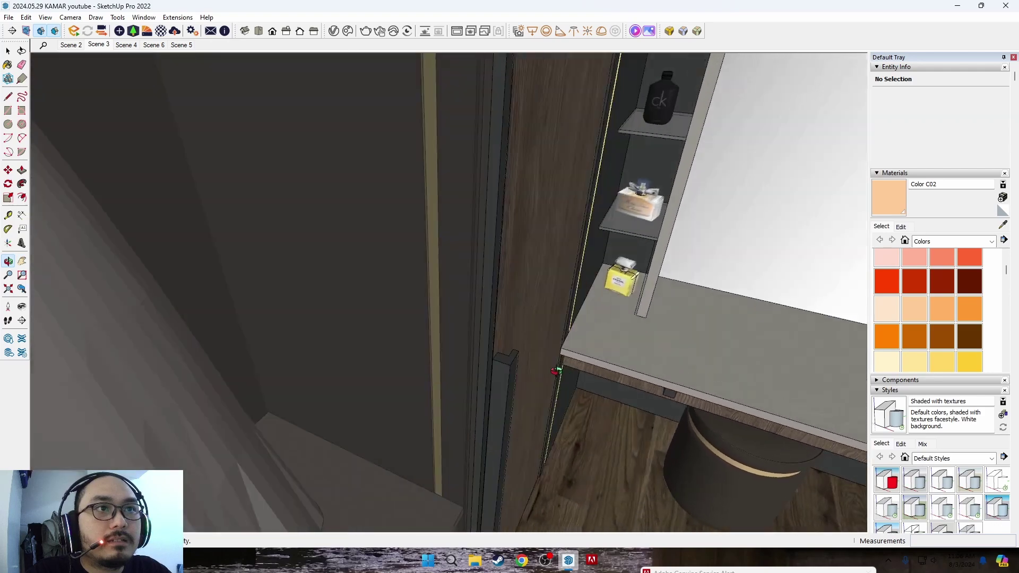
pyautogui.scroll(2, 512, 348)
pyautogui.scroll(5, 762, 378)
pyautogui.press('space')
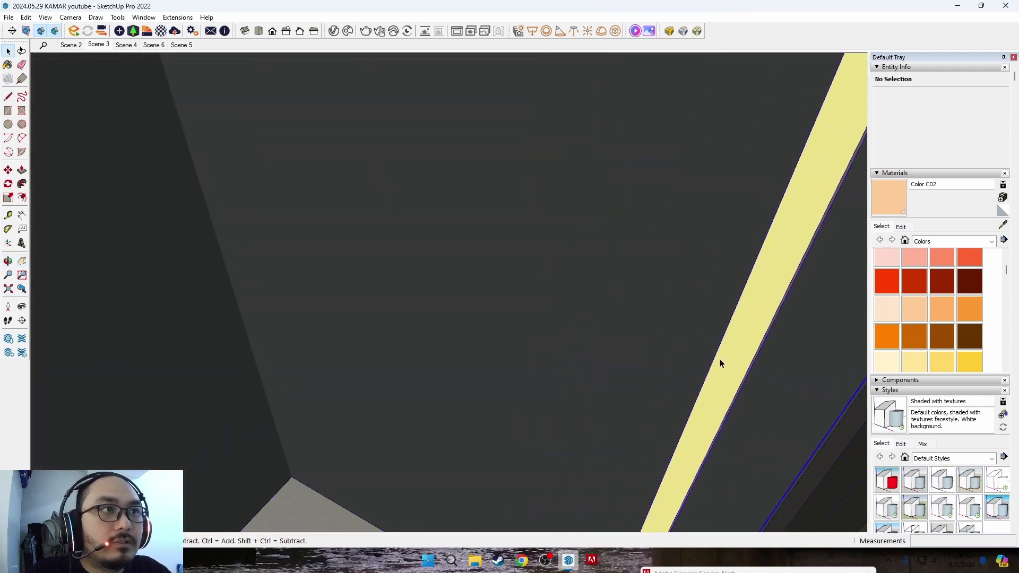
pyautogui.tripleClick(720, 359)
pyautogui.moveTo(718, 363)
pyautogui.mouseDown(button='middle')
pyautogui.moveTo(576, 318)
pyautogui.moveTo(610, 346)
pyautogui.mouseUp(button='middle')
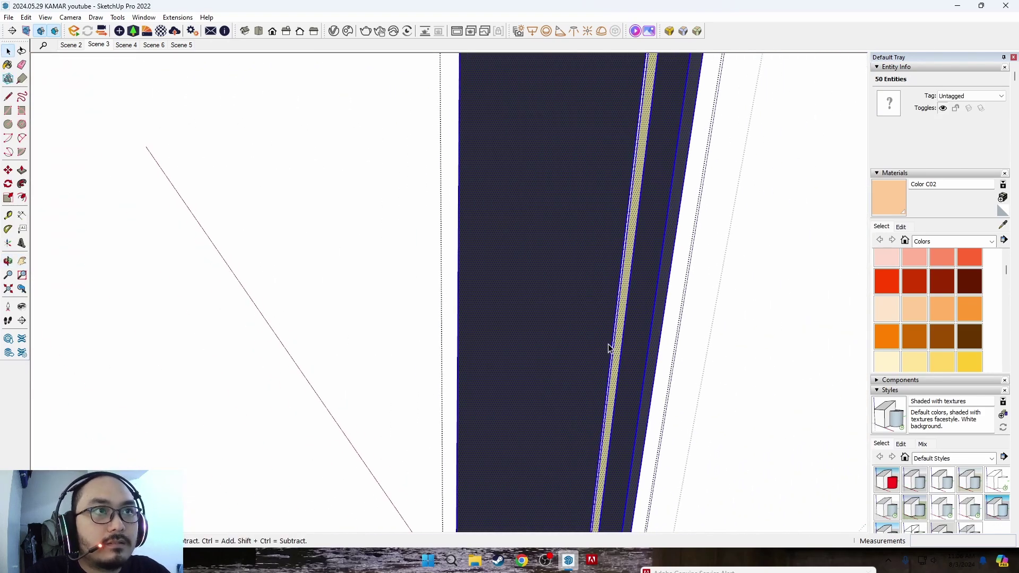
pyautogui.scroll(2, 617, 341)
pyautogui.scroll(2, 618, 342)
pyautogui.press('b')
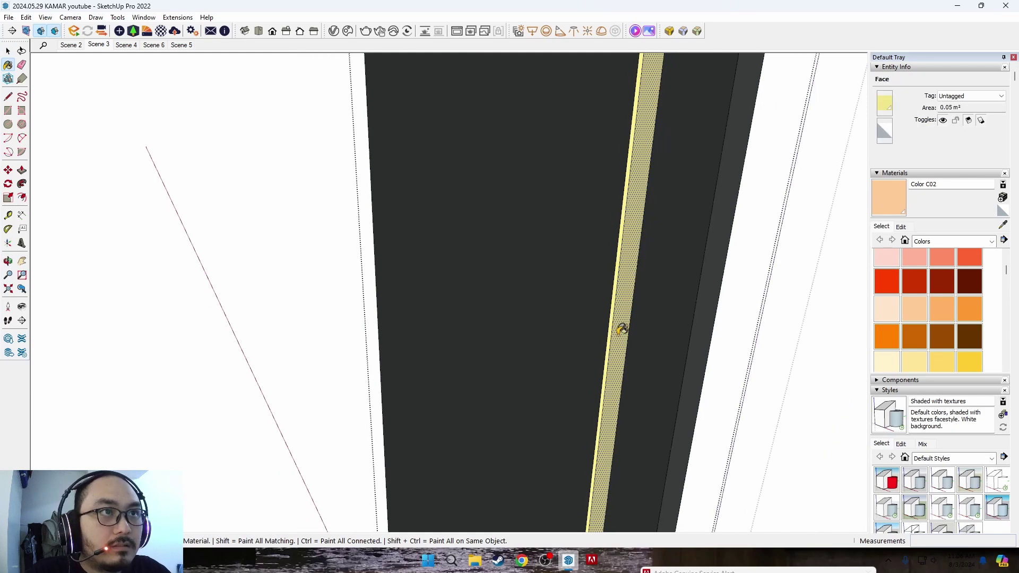
pyautogui.click(621, 330)
# Paint the next yellow LED strip on the cabinet peach with Color C02.
pyautogui.moveTo(620, 323)
pyautogui.mouseDown(button='middle')
pyautogui.moveTo(637, 298)
pyautogui.moveTo(436, 295)
pyautogui.mouseUp(button='middle')
pyautogui.scroll(-3, 436, 296)
pyautogui.scroll(-2, 559, 321)
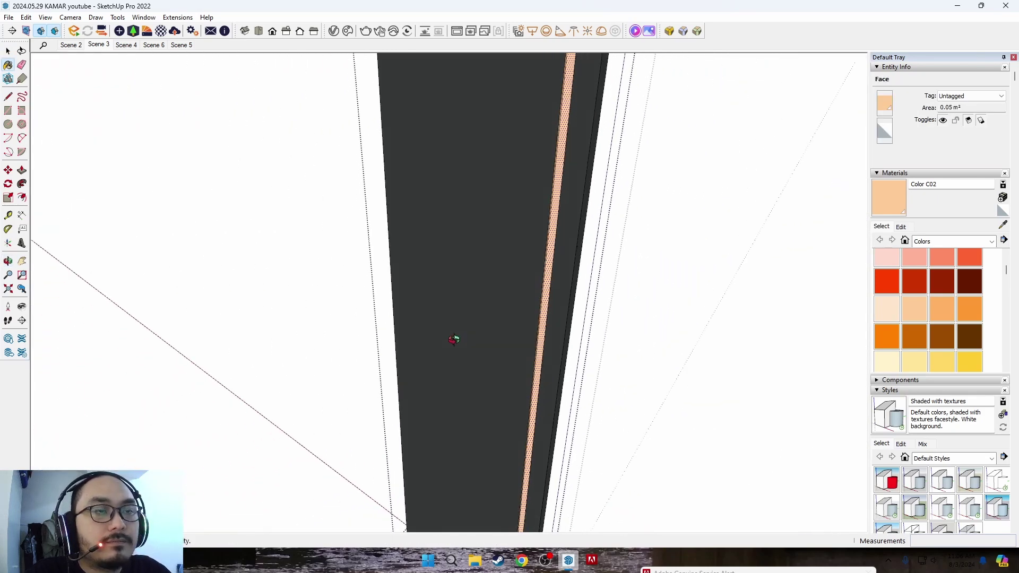
pyautogui.scroll(-3, 455, 337)
pyautogui.press('space')
pyautogui.scroll(2, 321, 416)
pyautogui.scroll(2, 317, 444)
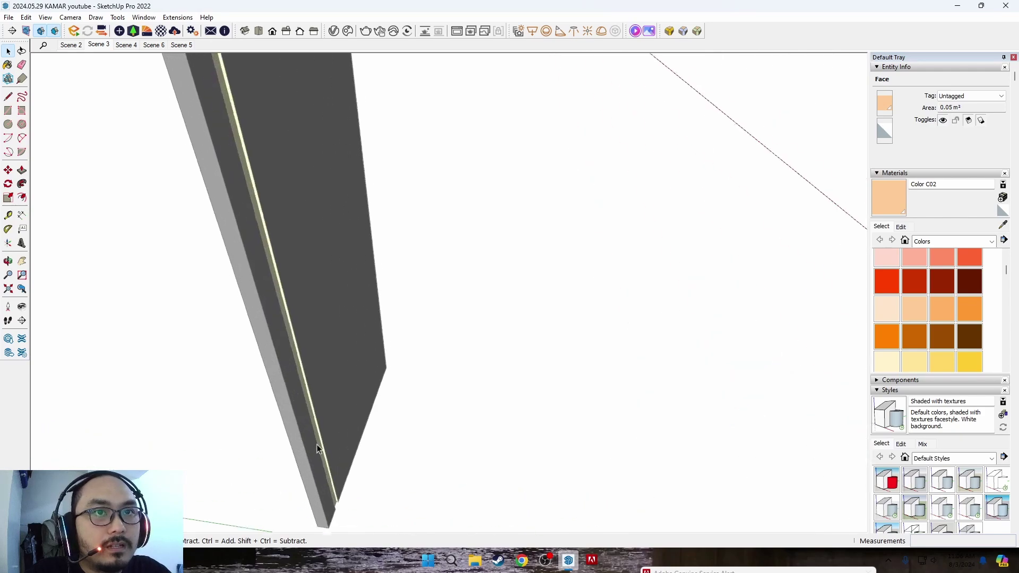
pyautogui.scroll(3, 298, 425)
pyautogui.moveTo(286, 413)
pyautogui.mouseDown(button='middle')
pyautogui.moveTo(462, 399)
pyautogui.moveTo(503, 412)
pyautogui.moveTo(287, 301)
pyautogui.moveTo(57, 281)
pyautogui.mouseUp(button='middle')
pyautogui.press('space')
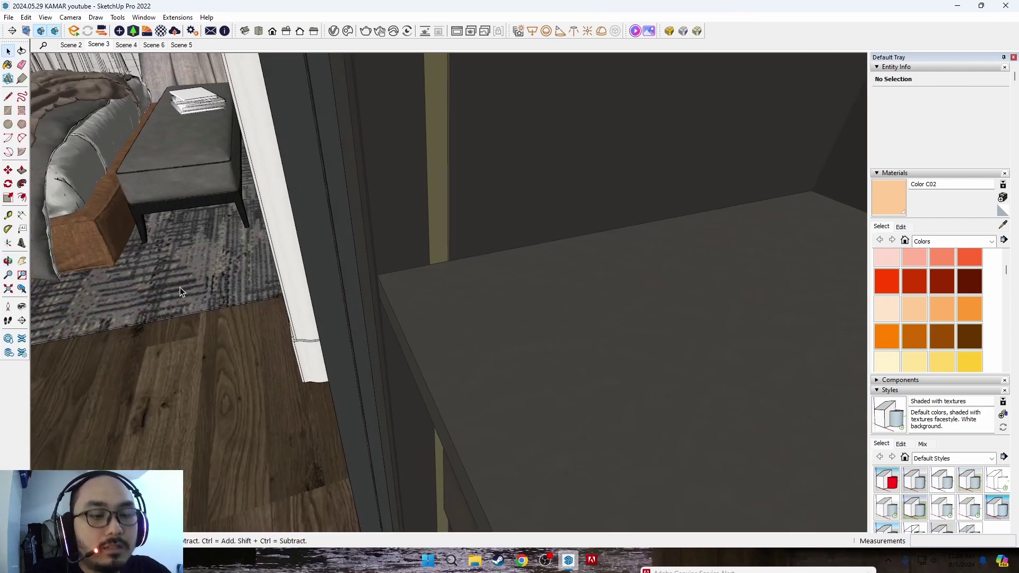
pyautogui.moveTo(180, 288)
pyautogui.mouseDown(button='middle')
pyautogui.moveTo(253, 237)
pyautogui.moveTo(433, 332)
pyautogui.moveTo(295, 290)
pyautogui.moveTo(219, 337)
pyautogui.moveTo(302, 356)
pyautogui.moveTo(235, 311)
pyautogui.moveTo(348, 337)
pyautogui.moveTo(477, 321)
pyautogui.mouseUp(button='middle')
pyautogui.click(218, 337)
pyautogui.press('b')
pyautogui.click(232, 344)
# From a wide closet view, paint another yellow strip face with Color C02.
pyautogui.press('space')
pyautogui.scroll(-3, 543, 281)
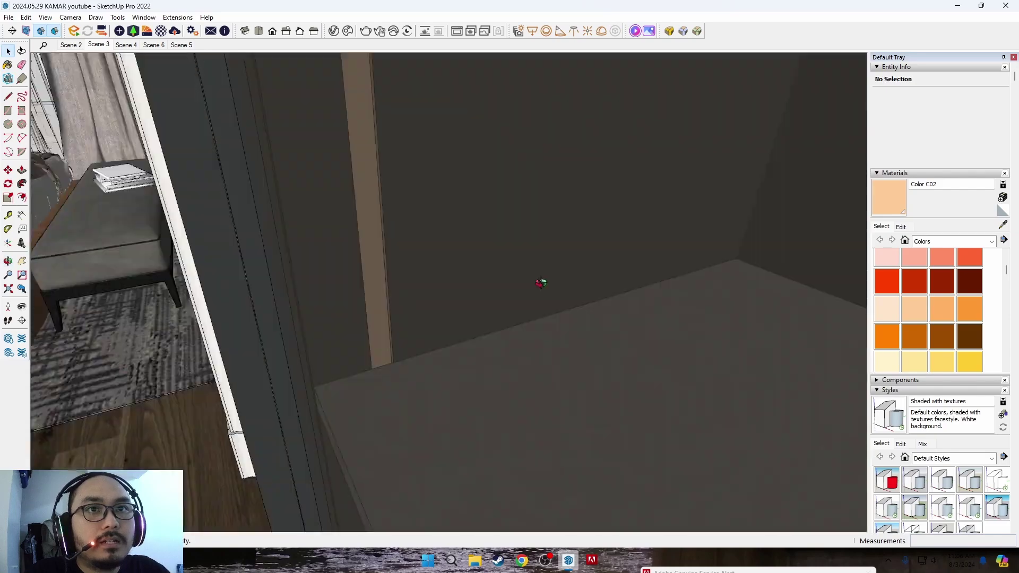
pyautogui.scroll(3, 498, 375)
pyautogui.scroll(-5, 498, 375)
pyautogui.moveTo(770, 361)
pyautogui.mouseDown(button='middle')
pyautogui.moveTo(637, 372)
pyautogui.moveTo(697, 356)
pyautogui.moveTo(531, 160)
pyautogui.moveTo(398, 198)
pyautogui.mouseUp(button='middle')
pyautogui.scroll(4, 526, 159)
pyautogui.scroll(3, 524, 154)
pyautogui.scroll(3, 506, 156)
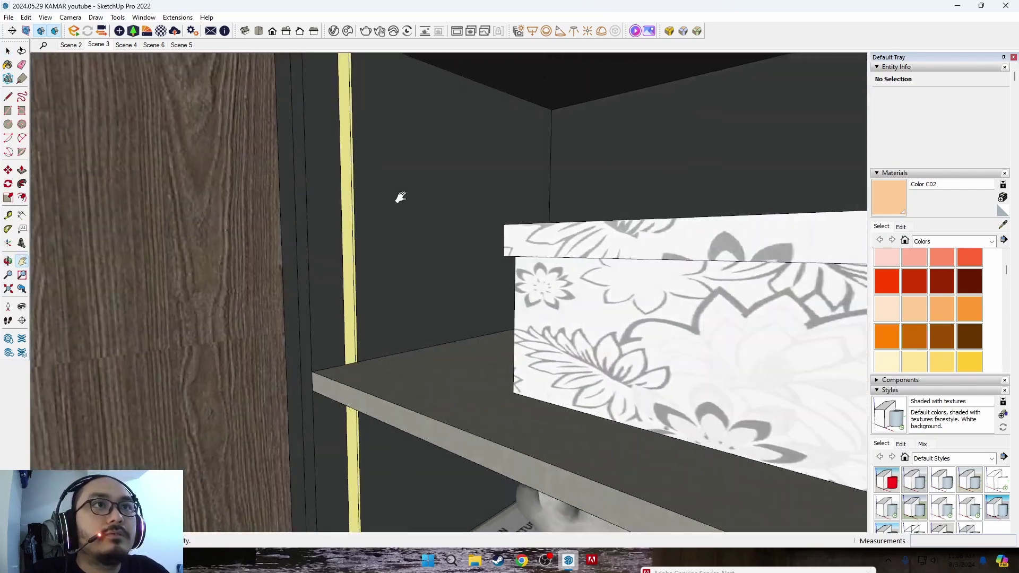
pyautogui.scroll(2, 369, 200)
pyautogui.scroll(3, 369, 199)
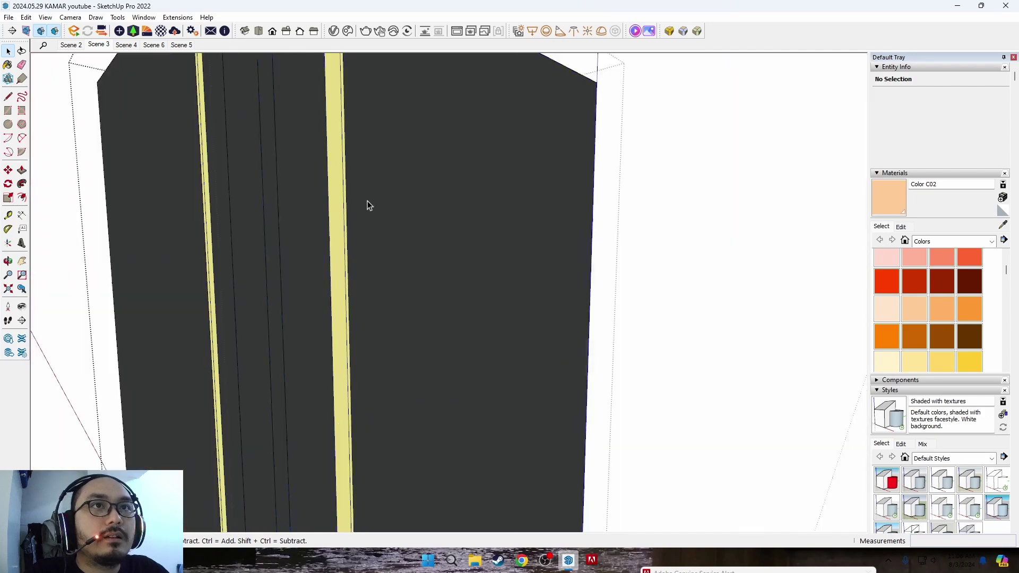
pyautogui.doubleClick(335, 215)
pyautogui.press('b')
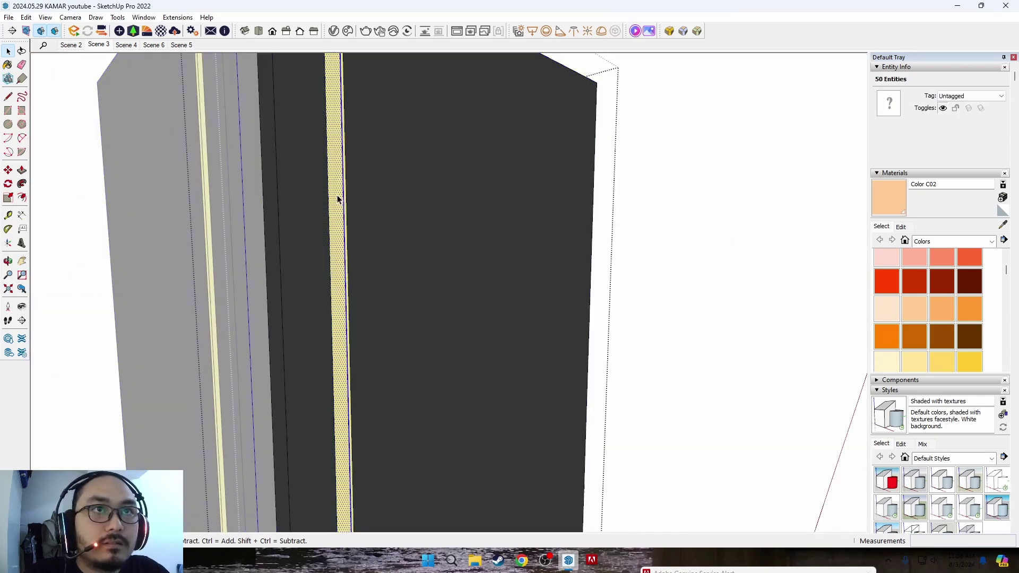
pyautogui.scroll(1, 340, 195)
pyautogui.click(341, 195)
# Paint the left panel's yellow strip peach with Color C02 and check it from another angle.
pyautogui.moveTo(353, 191); pyautogui.dragTo(367, 222, button='middle')
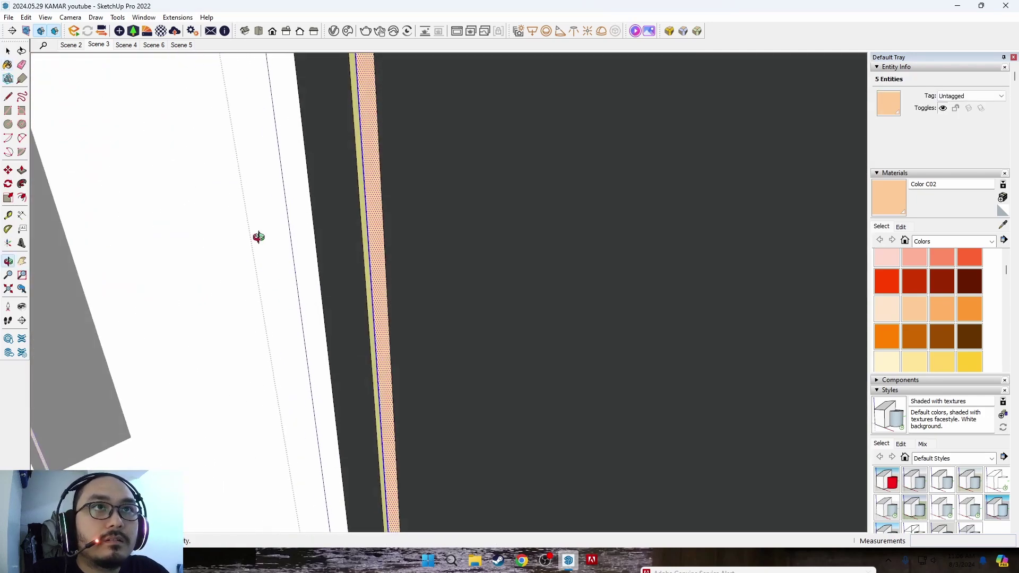
pyautogui.scroll(-3, 476, 300)
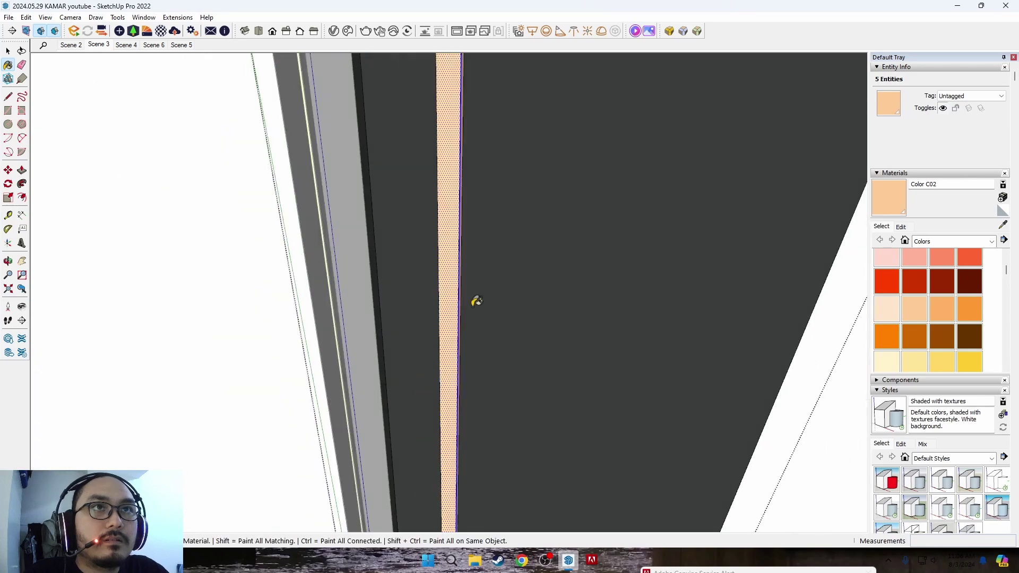
pyautogui.scroll(-3, 455, 299)
pyautogui.scroll(-3, 743, 326)
pyautogui.scroll(3, 683, 171)
pyautogui.scroll(2, 706, 171)
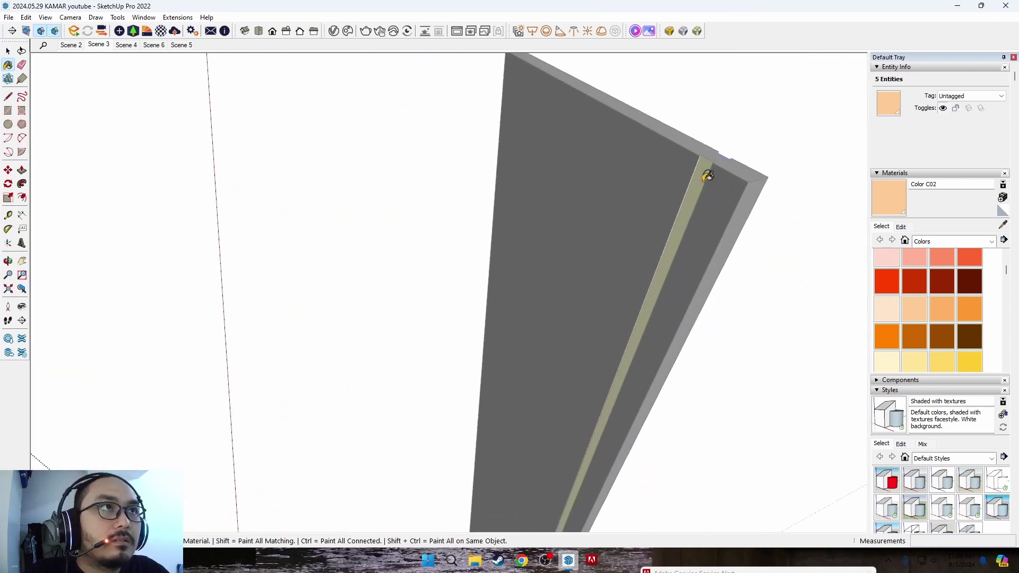
pyautogui.scroll(-1, 701, 171)
pyautogui.scroll(-3, 701, 170)
pyautogui.moveTo(701, 171)
pyautogui.mouseDown(button='middle')
pyautogui.moveTo(483, 295)
pyautogui.moveTo(669, 308)
pyautogui.mouseUp(button='middle')
pyautogui.scroll(3, 501, 263)
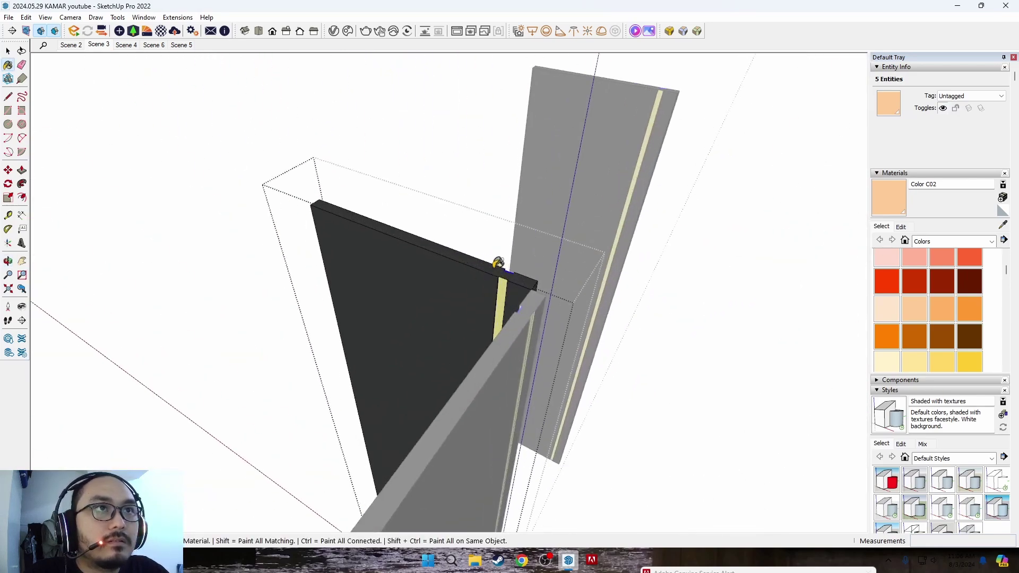
pyautogui.scroll(3, 513, 278)
pyautogui.click(502, 262)
pyautogui.scroll(3, 488, 255)
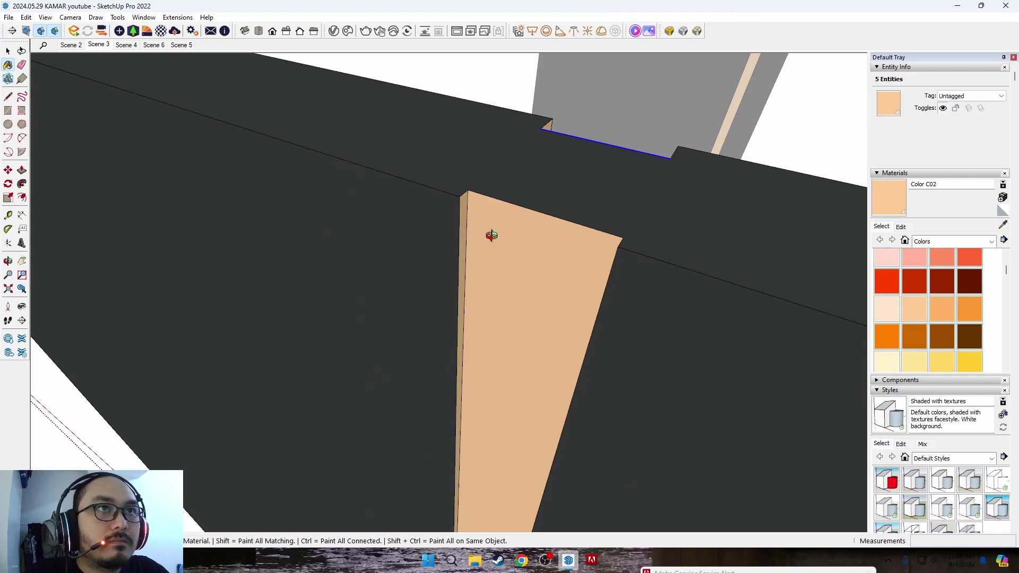
pyautogui.moveTo(492, 235)
pyautogui.mouseDown(button='middle')
pyautogui.moveTo(596, 218)
pyautogui.moveTo(441, 280)
pyautogui.mouseUp(button='middle')
pyautogui.scroll(-5, 171, 230)
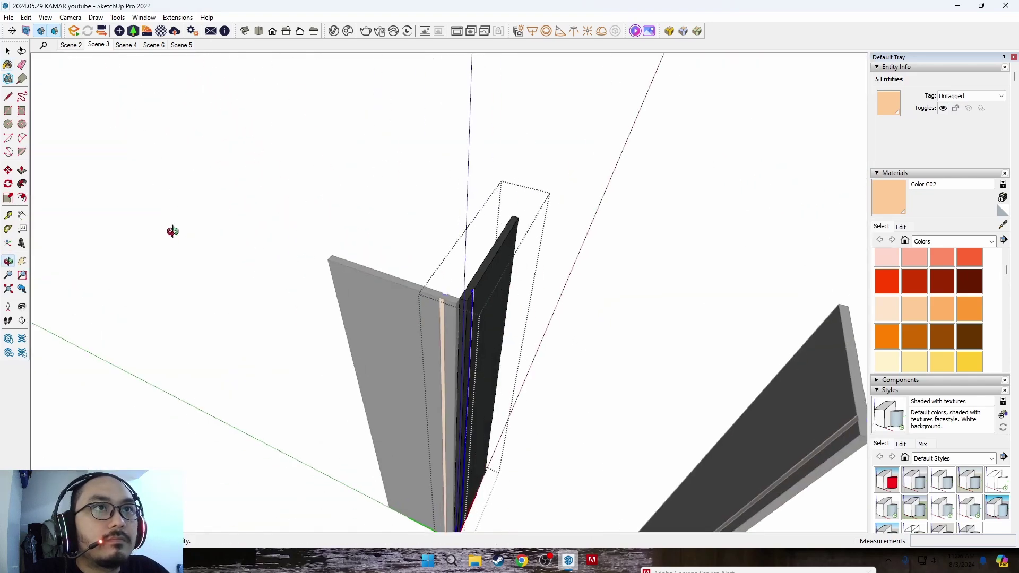
pyautogui.scroll(5, 412, 358)
pyautogui.press('space')
pyautogui.scroll(-5, 461, 254)
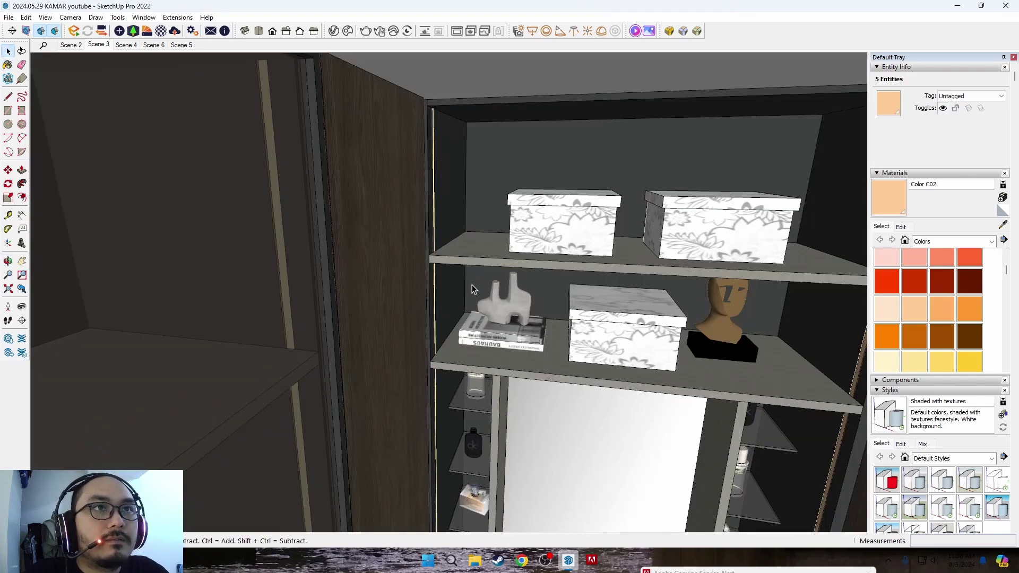
# Navigate from the closet interior past the wardrobe doorway to the door frame by the TV wall.
pyautogui.moveTo(460, 228); pyautogui.dragTo(733, 168, button='middle')
pyautogui.scroll(3, 664, 181)
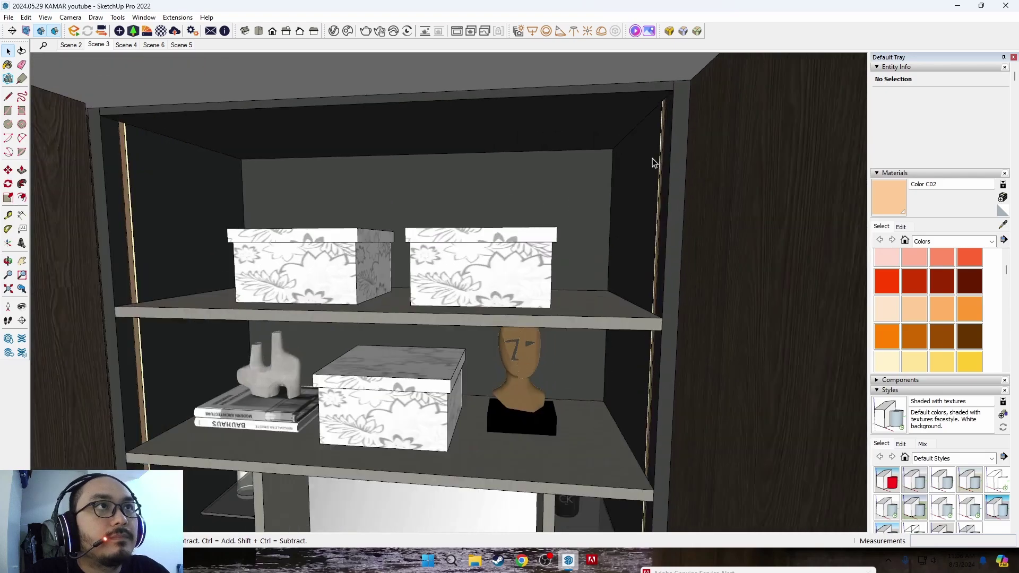
pyautogui.scroll(3, 611, 183)
pyautogui.scroll(-2, 599, 185)
pyautogui.moveTo(598, 186); pyautogui.dragTo(394, 227, button='middle')
pyautogui.scroll(3, 243, 241)
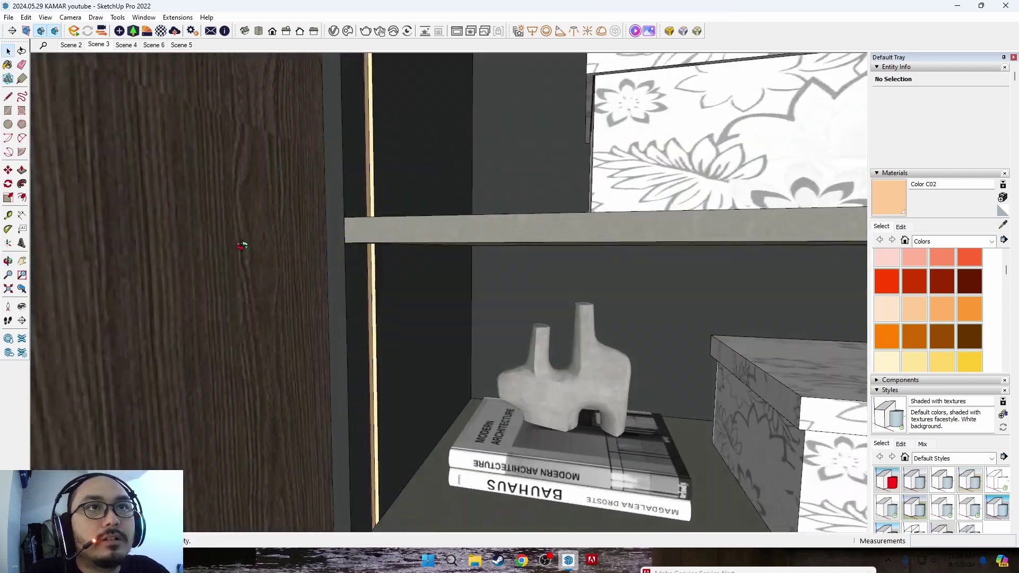
pyautogui.scroll(2, 152, 230)
pyautogui.scroll(-3, 591, 287)
pyautogui.scroll(-3, 552, 279)
pyautogui.scroll(-3, 537, 308)
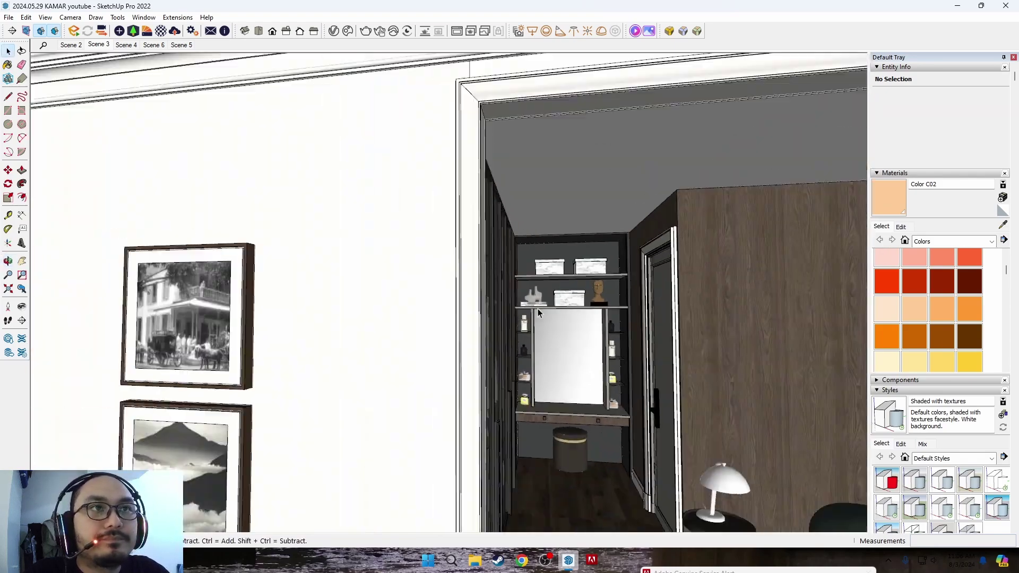
pyautogui.scroll(5, 537, 313)
pyautogui.scroll(1, 529, 339)
pyautogui.scroll(3, 529, 366)
pyautogui.scroll(3, 538, 388)
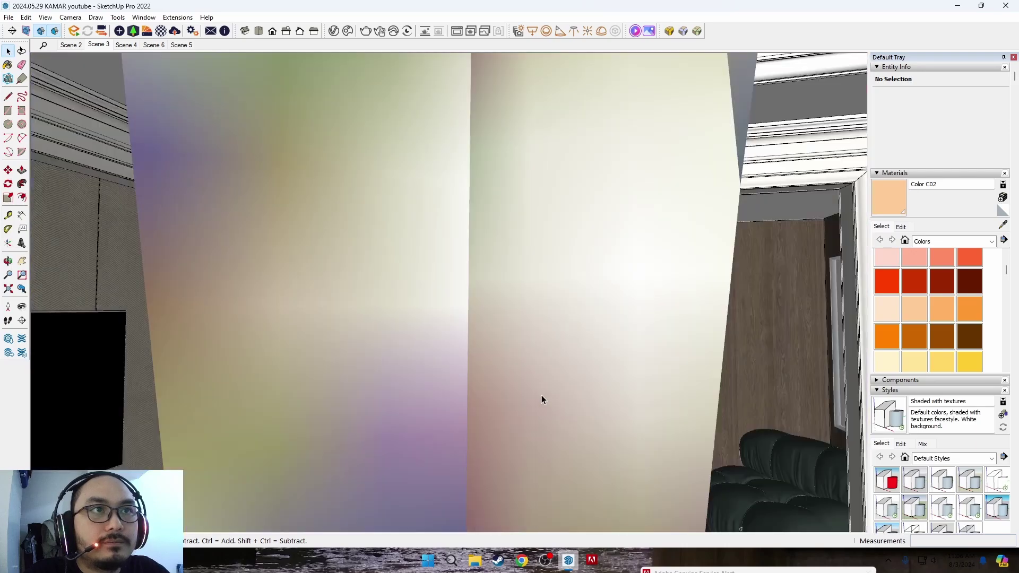
pyautogui.scroll(3, 531, 392)
pyautogui.moveTo(511, 391); pyautogui.dragTo(339, 400, button='middle')
pyautogui.scroll(-3, 298, 407)
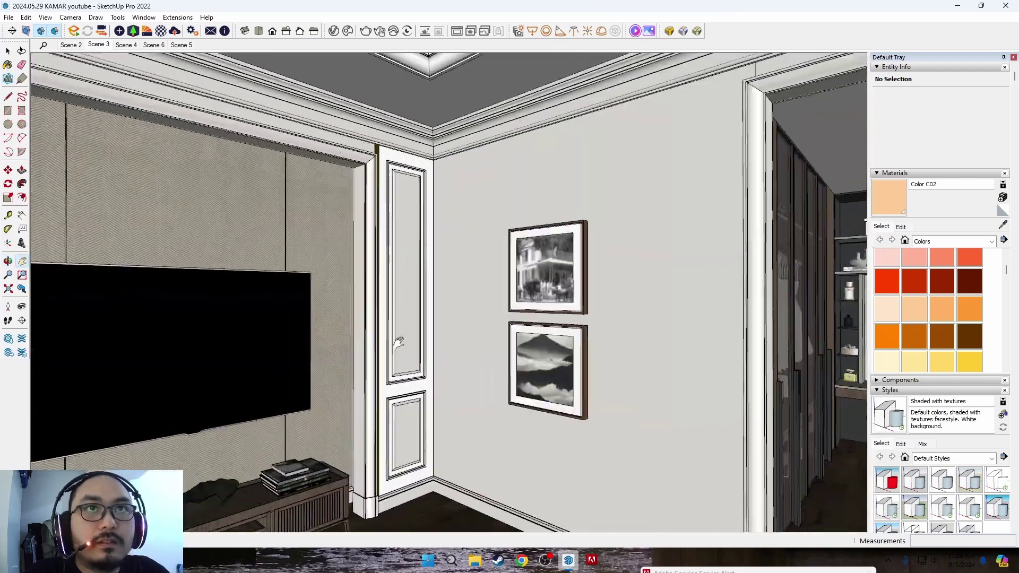
pyautogui.moveTo(278, 412)
pyautogui.mouseDown(button='middle')
pyautogui.moveTo(325, 326)
pyautogui.moveTo(549, 252)
pyautogui.mouseUp(button='middle')
pyautogui.scroll(2, 549, 253)
pyautogui.scroll(3, 451, 308)
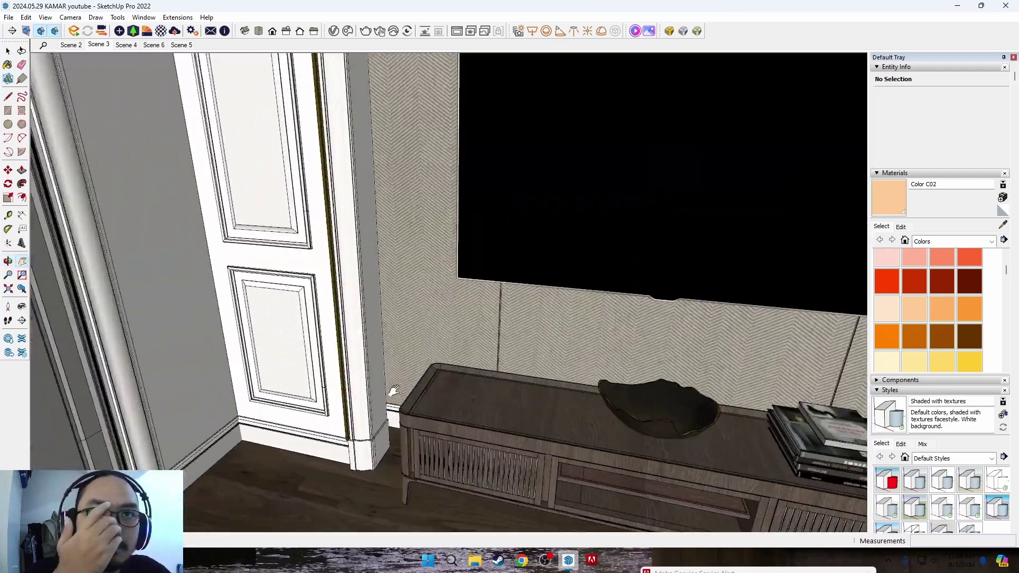
pyautogui.scroll(3, 345, 361)
pyautogui.scroll(2, 312, 363)
pyautogui.scroll(2, 329, 374)
pyautogui.scroll(2, 345, 414)
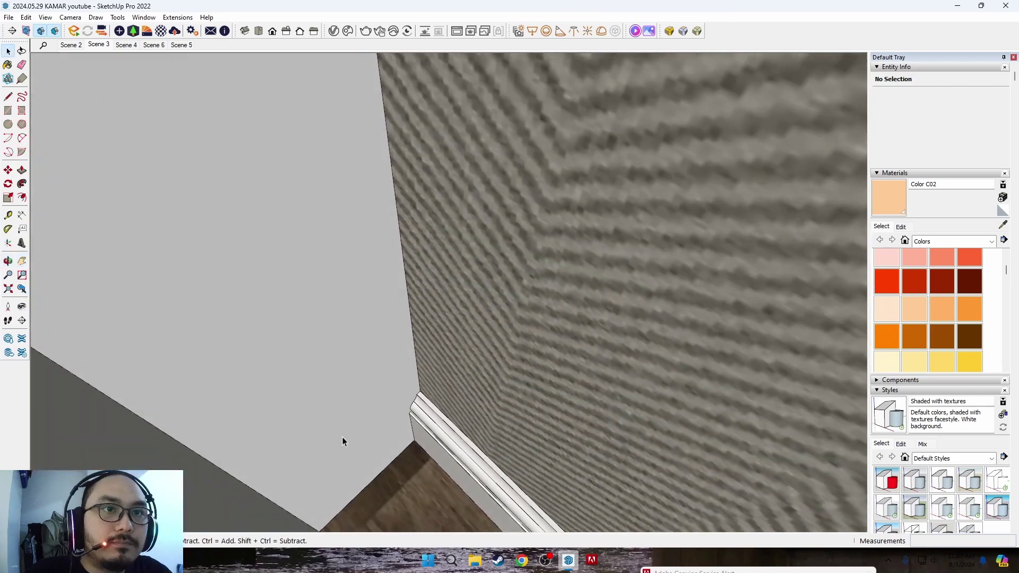
pyautogui.scroll(2, 318, 424)
pyautogui.scroll(3, 298, 446)
pyautogui.scroll(3, 310, 444)
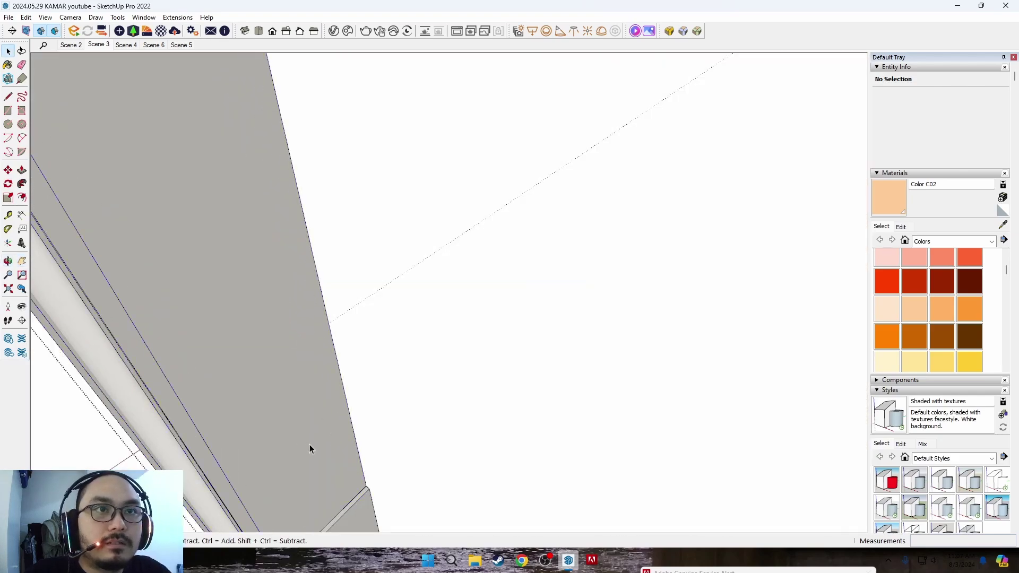
pyautogui.scroll(2, 255, 432)
pyautogui.scroll(2, 497, 377)
pyautogui.scroll(-2, 497, 381)
pyautogui.scroll(2, 303, 357)
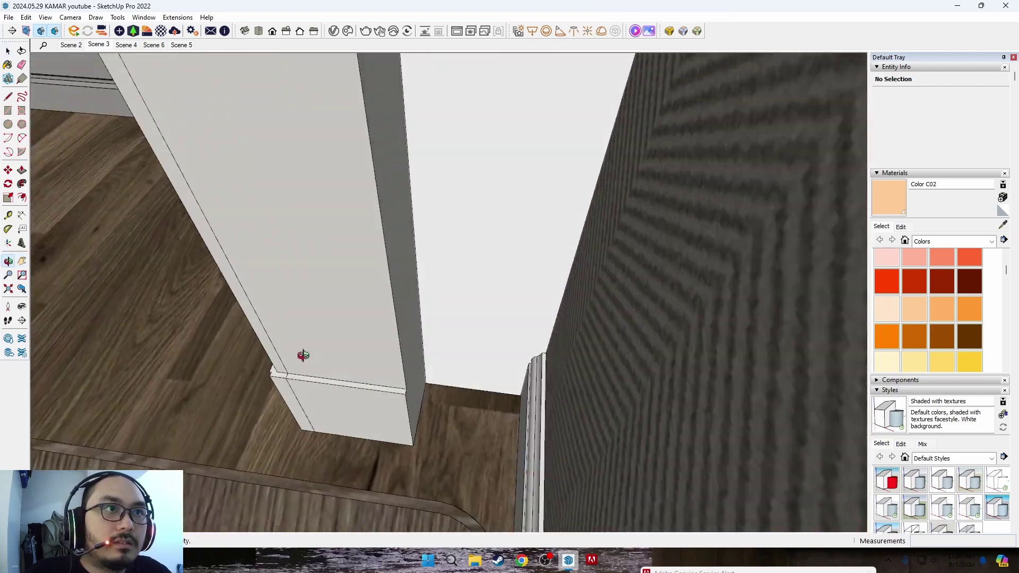
pyautogui.scroll(2, 409, 337)
pyautogui.scroll(2, 410, 331)
# Paint the door frame's side face with Color C02 and inspect it.
pyautogui.click(413, 332)
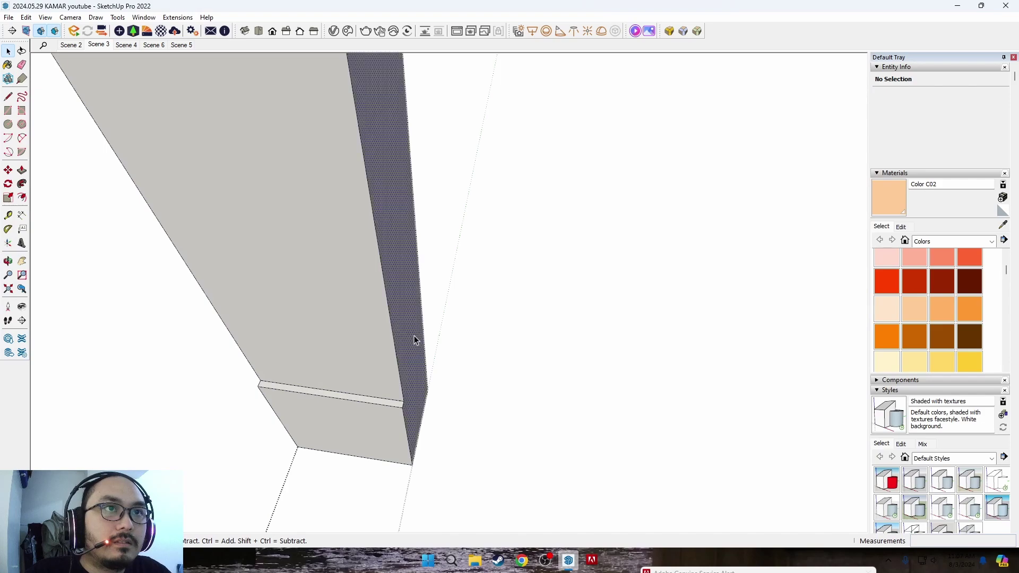
pyautogui.press('b')
pyautogui.click(393, 346)
pyautogui.moveTo(393, 346); pyautogui.dragTo(491, 382, button='middle')
pyautogui.scroll(-2, 493, 381)
pyautogui.scroll(-3, 462, 412)
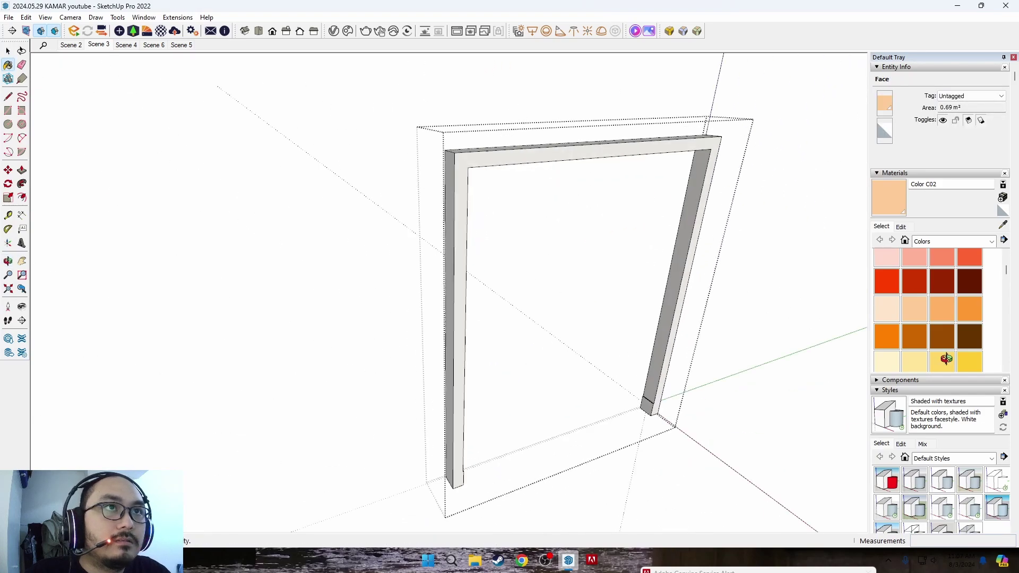
pyautogui.scroll(4, 632, 380)
pyautogui.moveTo(632, 380)
pyautogui.mouseDown(button='middle')
pyautogui.moveTo(775, 403)
pyautogui.moveTo(648, 294)
pyautogui.moveTo(548, 333)
pyautogui.moveTo(525, 391)
pyautogui.mouseUp(button='middle')
pyautogui.scroll(-3, 534, 412)
pyautogui.press('space')
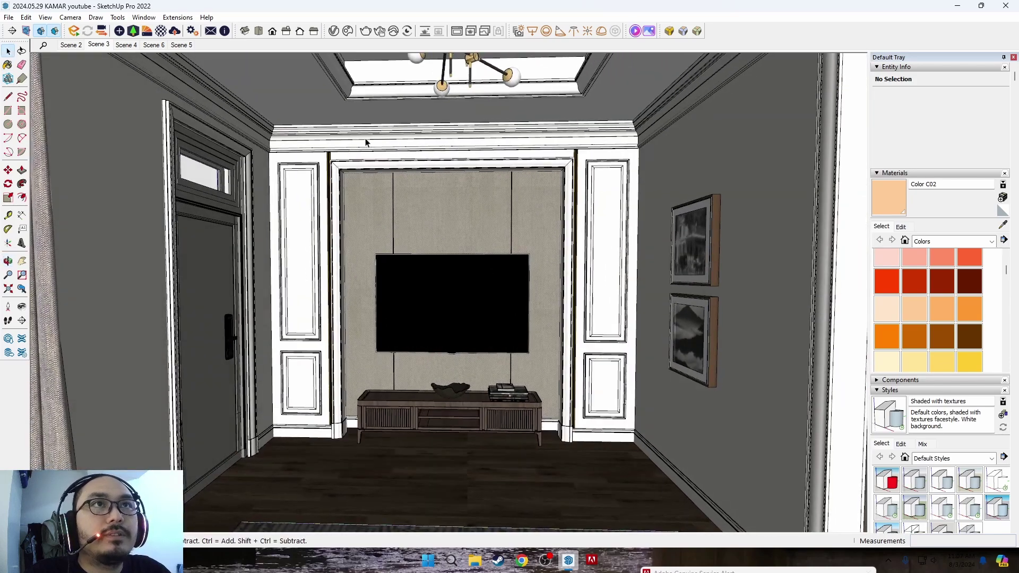
# Switch to the Scene 3 bedroom view, close the Default Tray, and bring up the V-Ray Asset Editor.
pyautogui.click(100, 45)
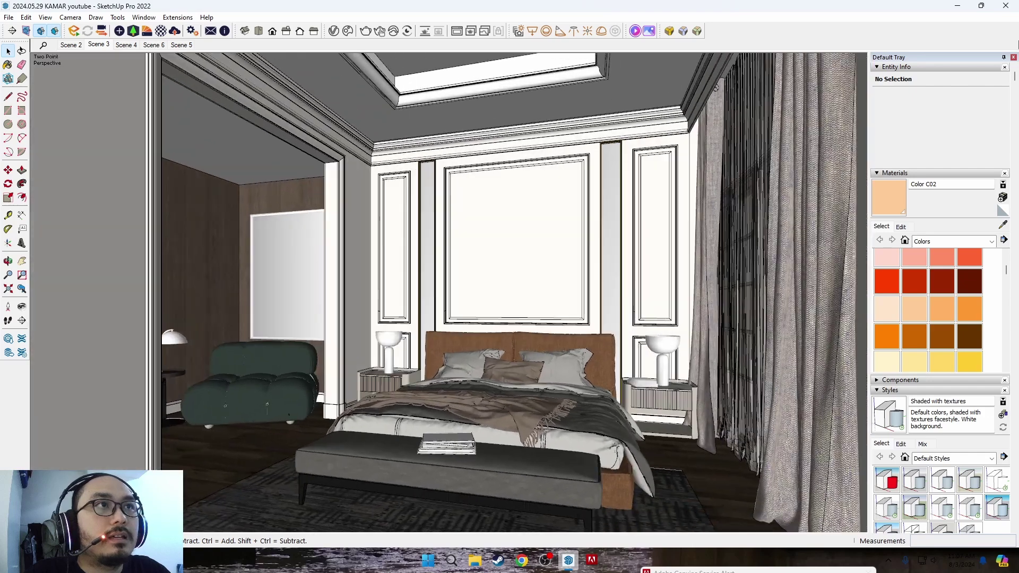
pyautogui.click(1014, 57)
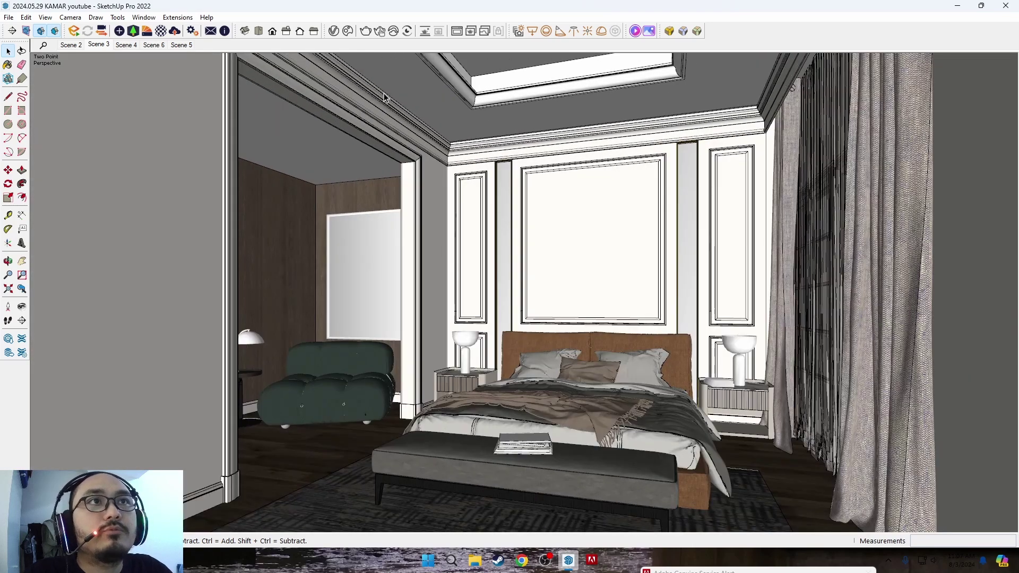
pyautogui.click(334, 33)
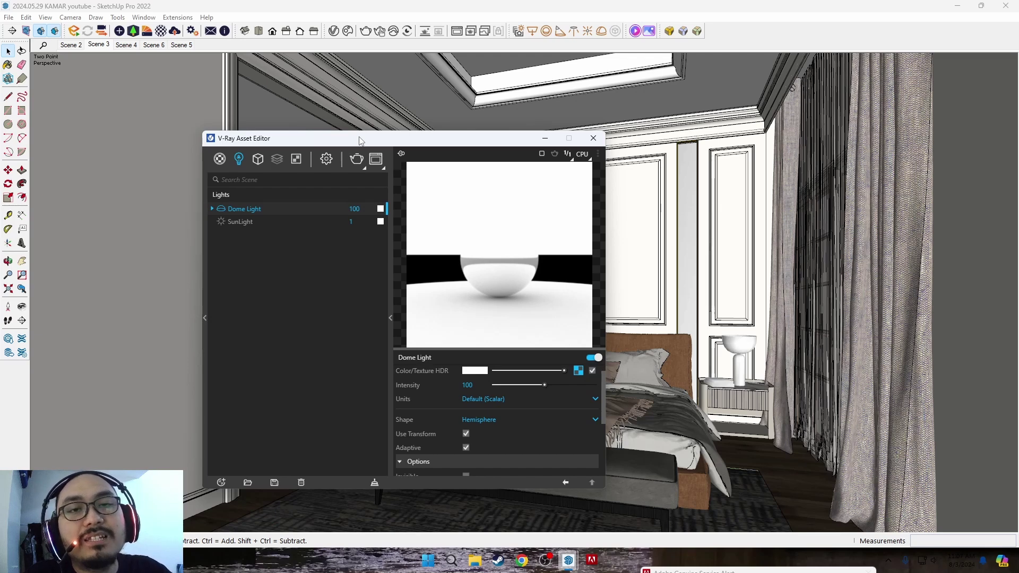
# Move the V-Ray Asset Editor aside and close it.
pyautogui.moveTo(373, 143); pyautogui.dragTo(438, 241)
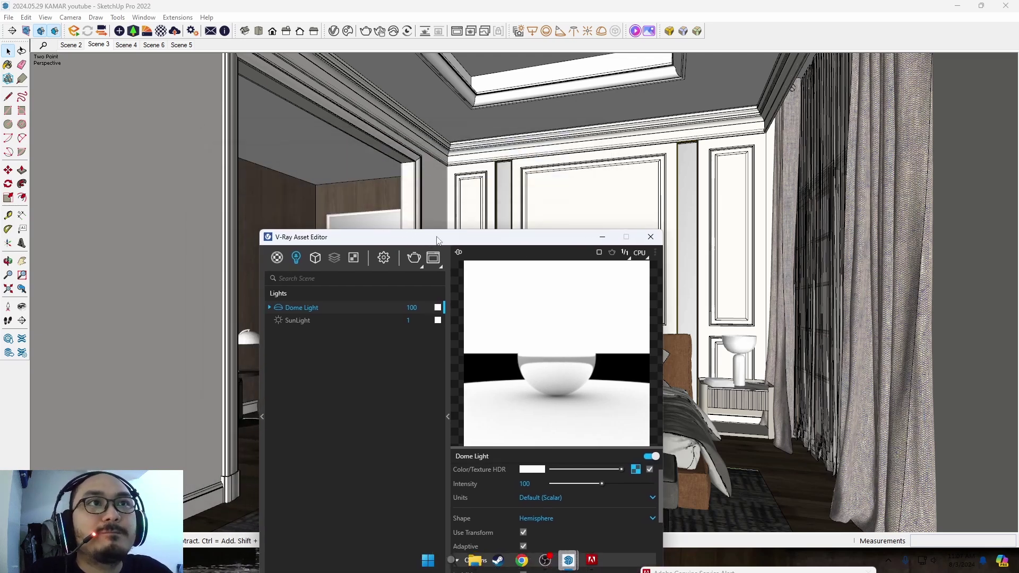
pyautogui.click(649, 237)
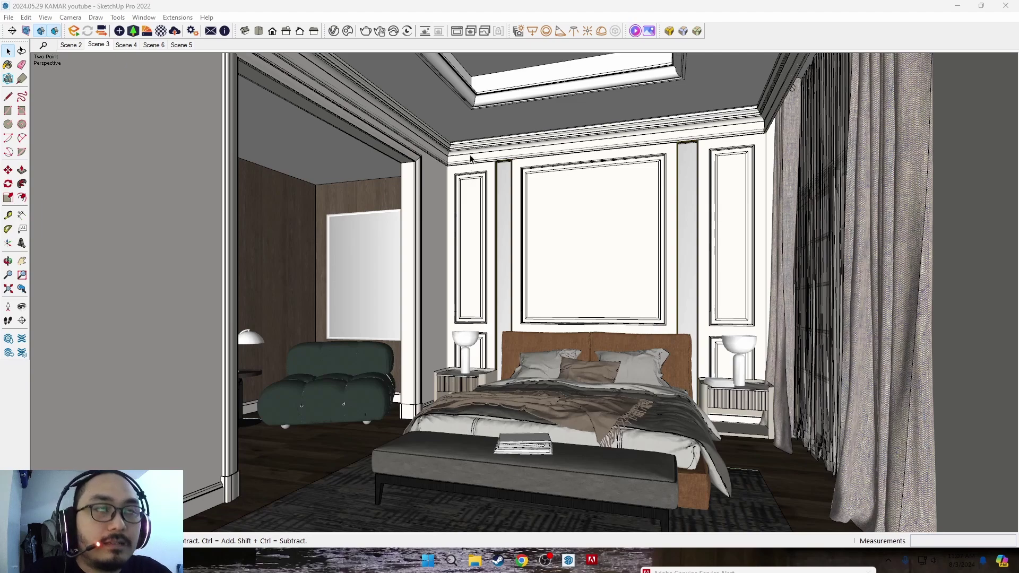
pyautogui.scroll(3, 470, 158)
pyautogui.scroll(2, 477, 114)
pyautogui.scroll(1, 478, 114)
pyautogui.scroll(3, 481, 114)
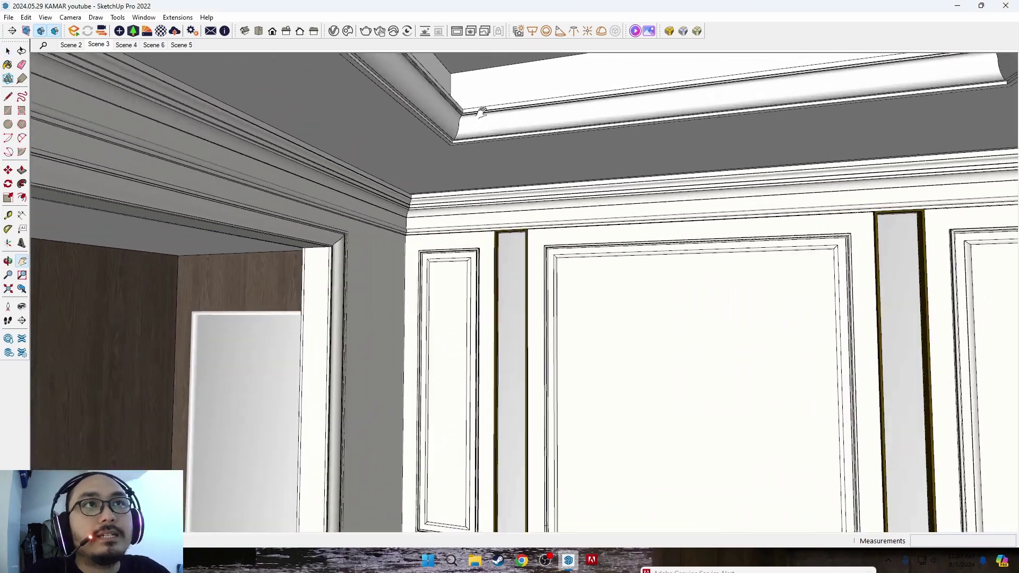
pyautogui.moveTo(481, 113)
pyautogui.mouseDown(button='middle')
pyautogui.moveTo(497, 191)
pyautogui.moveTo(531, 217)
pyautogui.moveTo(451, 191)
pyautogui.mouseUp(button='middle')
pyautogui.scroll(-3, 443, 346)
pyautogui.keyDown('shift'); pyautogui.moveTo(466, 391); pyautogui.dragTo(454, 321, button='middle'); pyautogui.keyUp('shift')
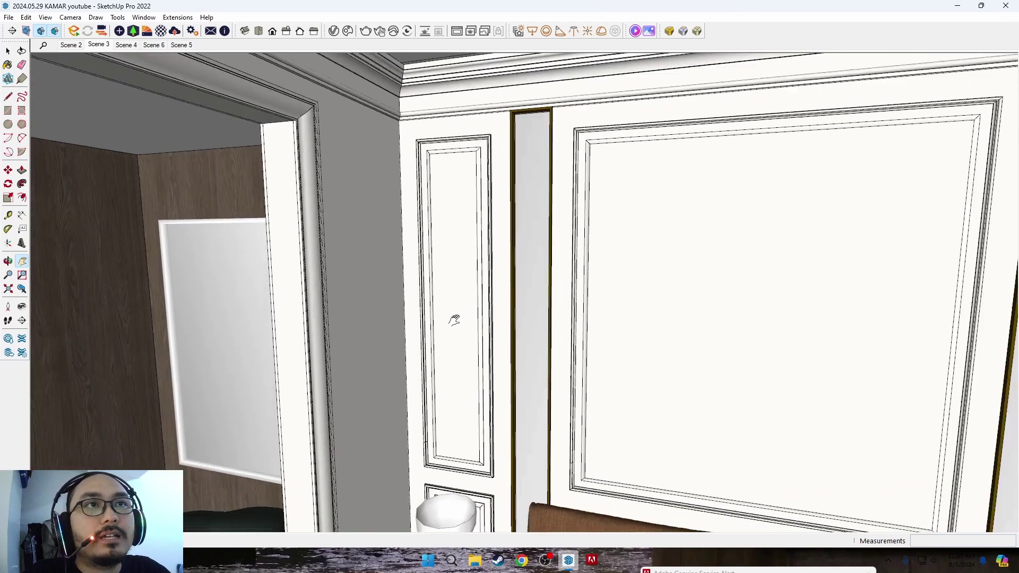
pyautogui.scroll(-5, 533, 111)
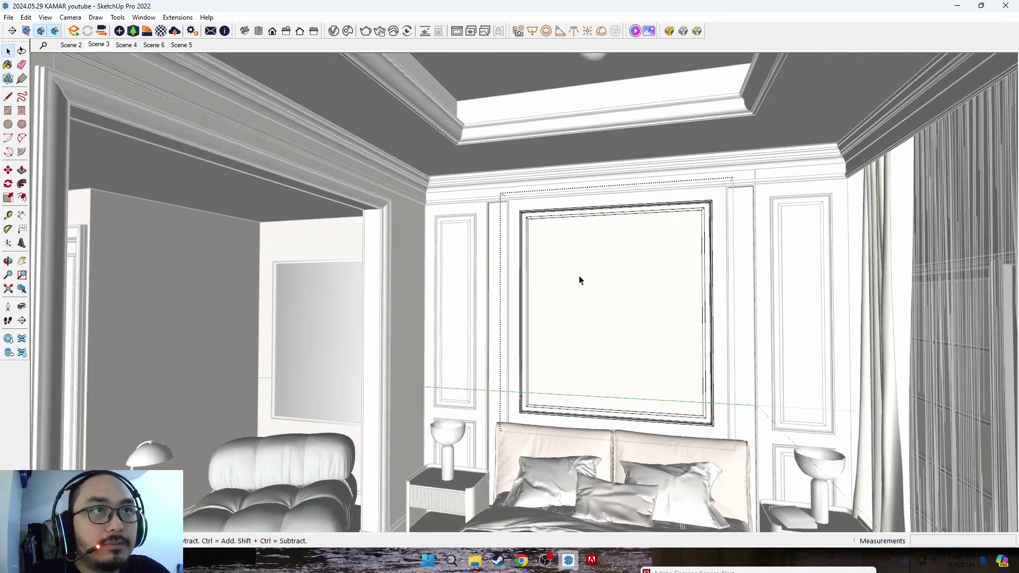
pyautogui.click(563, 261)
pyautogui.click(549, 246)
pyautogui.click(567, 262)
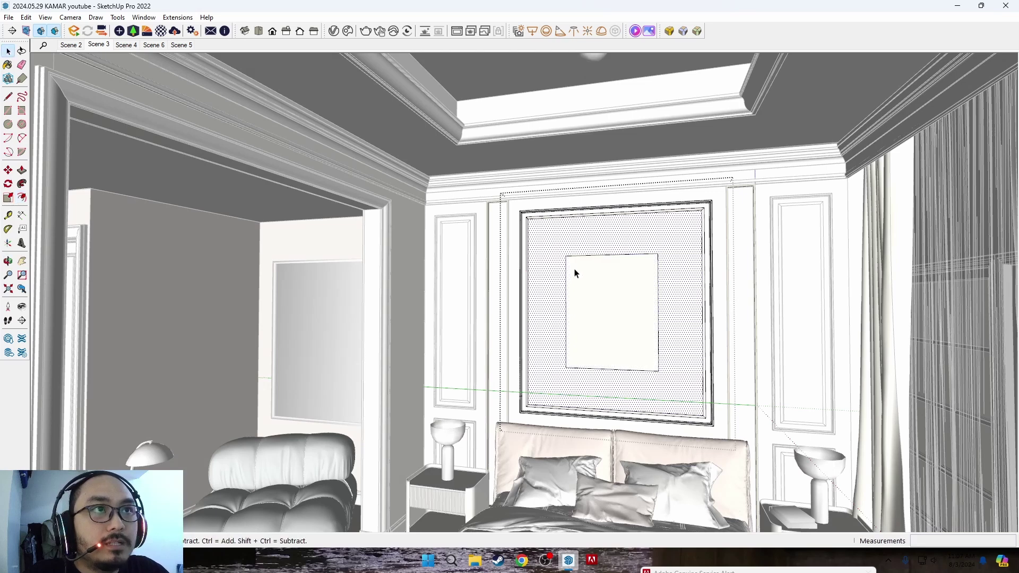
pyautogui.click(588, 289)
pyautogui.press('l')
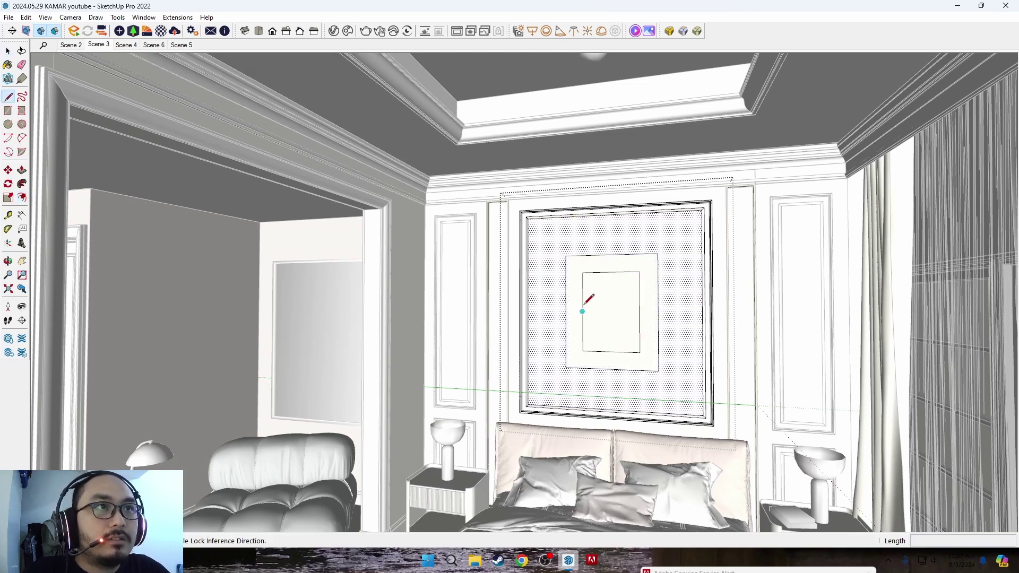
pyautogui.click(583, 311)
pyautogui.click(610, 273)
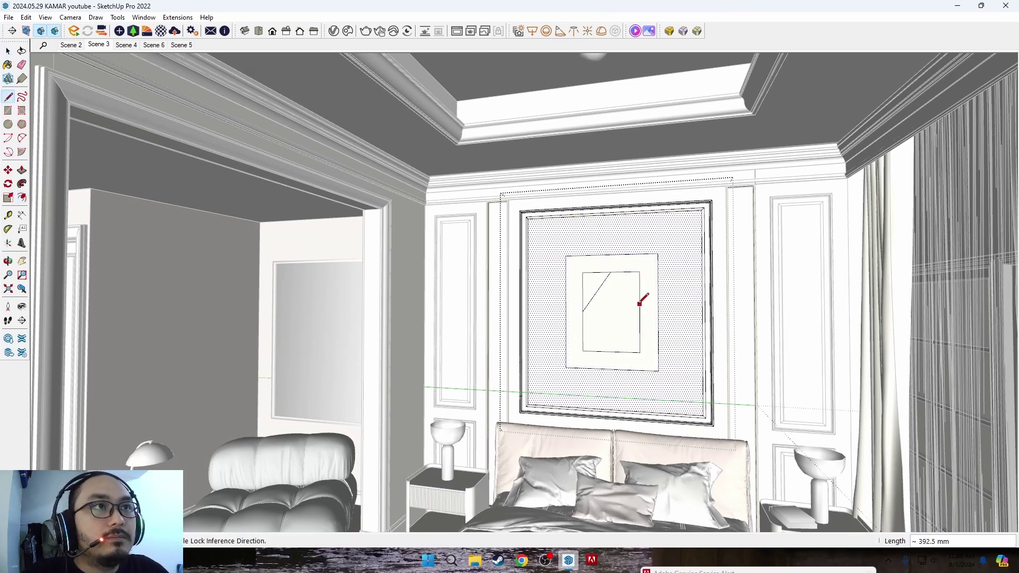
pyautogui.click(599, 291)
pyautogui.press('space')
pyautogui.click(607, 329)
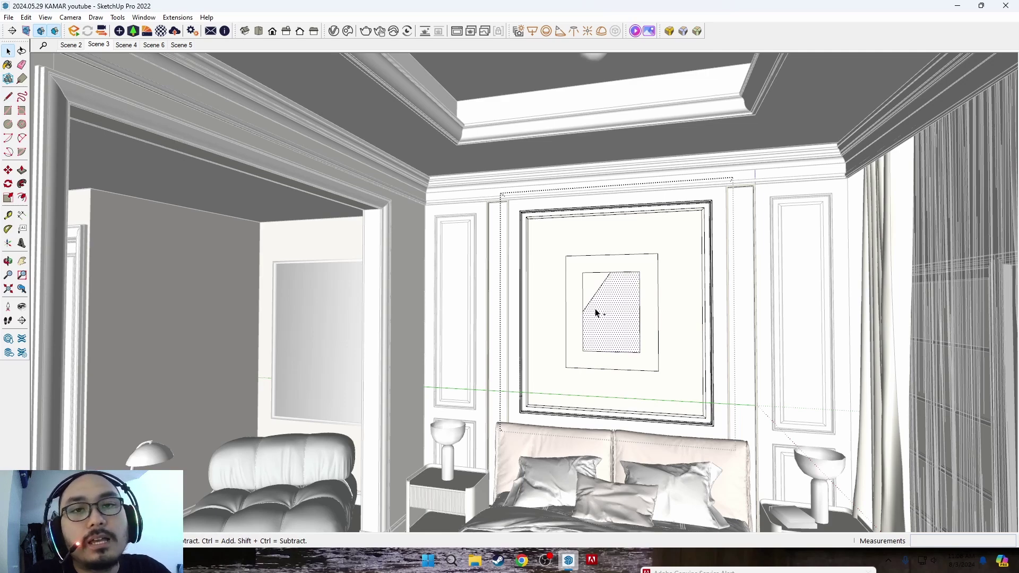
pyautogui.press('Delete')
pyautogui.press('Escape')
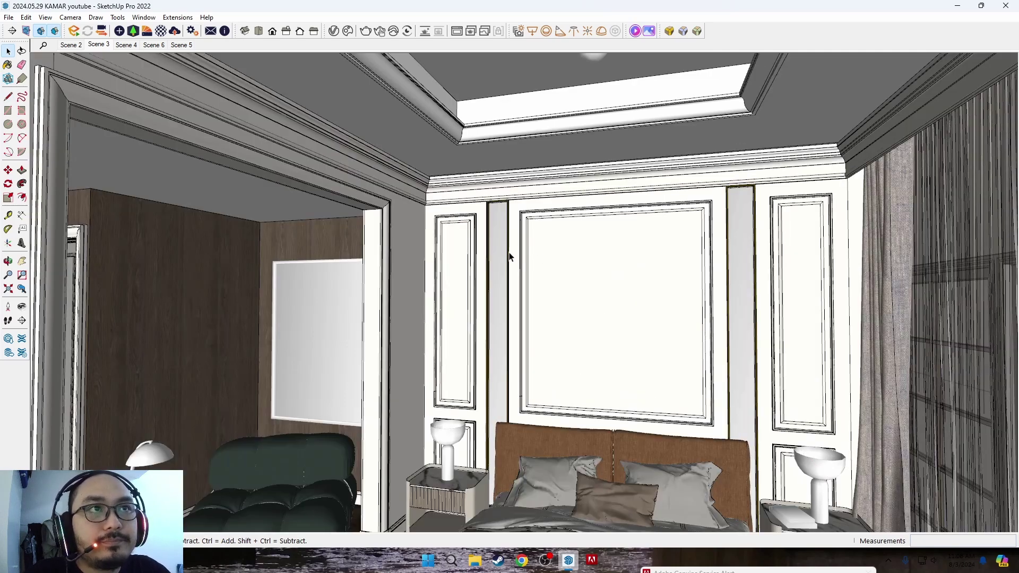
# Bring the ceiling chandelier into view and ready Paint Bucket with the Materials tray.
pyautogui.keyDown('shift'); pyautogui.moveTo(500, 234); pyautogui.dragTo(494, 281, button='middle'); pyautogui.keyUp('shift')
pyautogui.scroll(3, 488, 163)
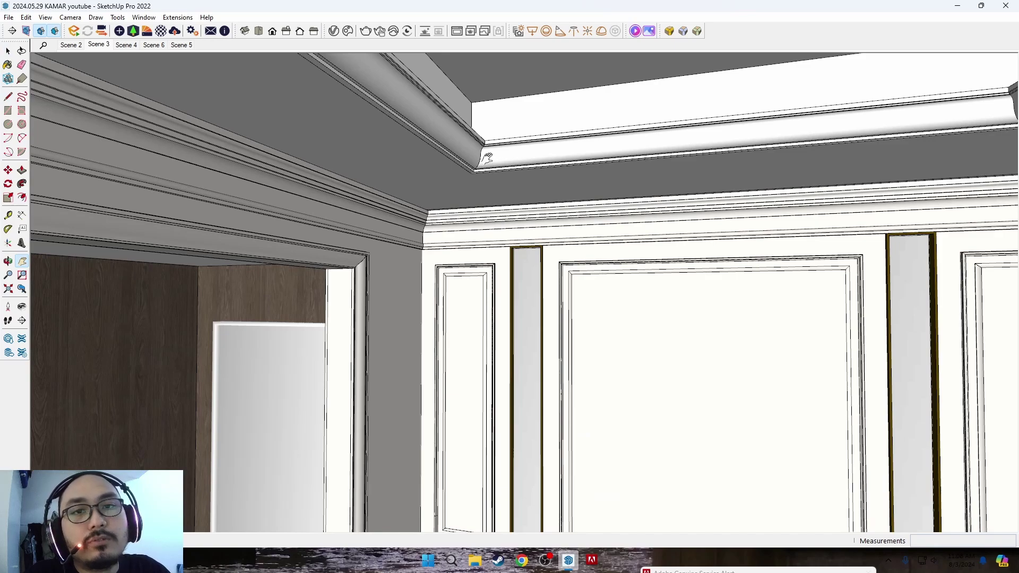
pyautogui.scroll(-5, 487, 158)
pyautogui.scroll(3, 499, 180)
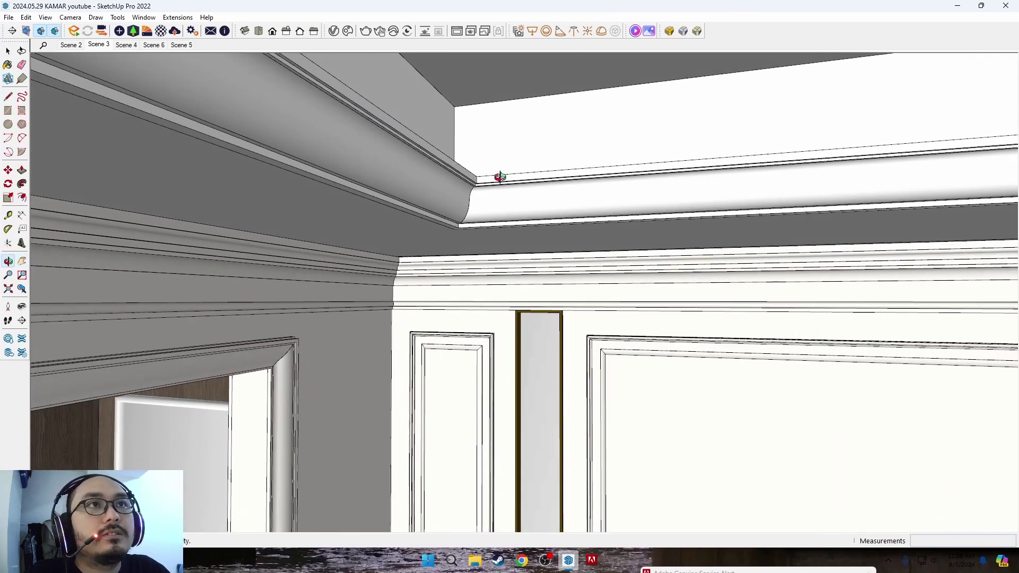
pyautogui.scroll(3, 485, 162)
pyautogui.scroll(3, 507, 209)
pyautogui.press('b')
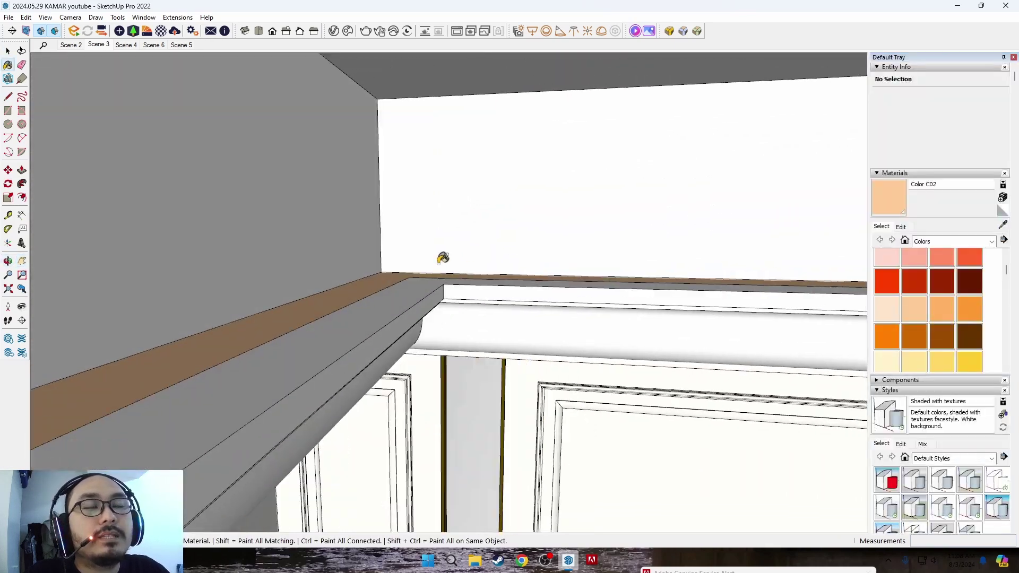
pyautogui.press('space')
pyautogui.moveTo(391, 280)
pyautogui.mouseDown(button='middle')
pyautogui.moveTo(437, 257)
pyautogui.moveTo(474, 328)
pyautogui.mouseUp(button='middle')
pyautogui.scroll(-5, 474, 328)
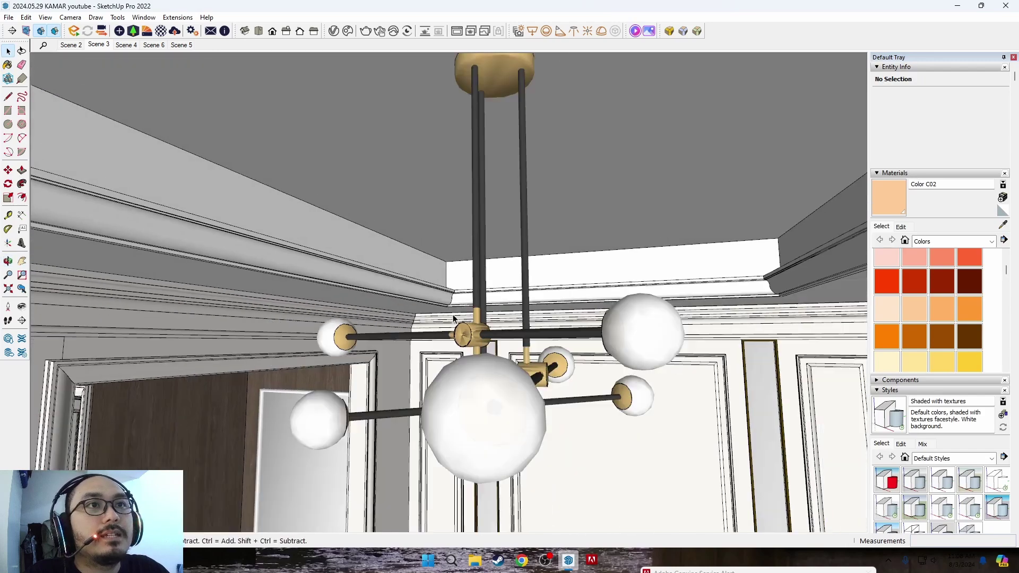
pyautogui.scroll(-2, 446, 377)
# Open the chandelier and paint the large globe's geometry with Color C02.
pyautogui.doubleClick(444, 380)
pyautogui.doubleClick(463, 368)
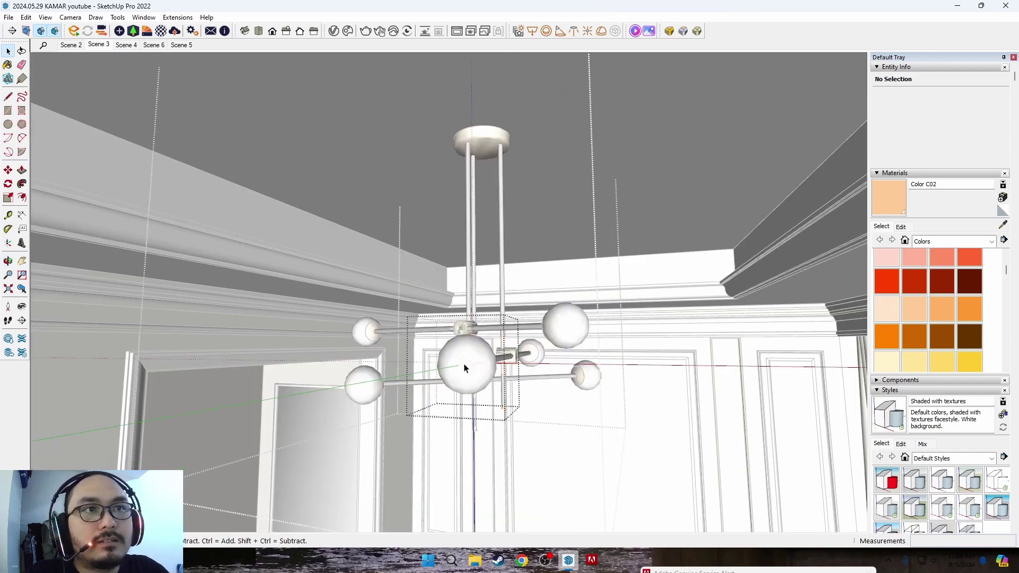
pyautogui.tripleClick(464, 368)
pyautogui.moveTo(464, 368); pyautogui.dragTo(483, 374, button='middle')
pyautogui.scroll(2, 483, 374)
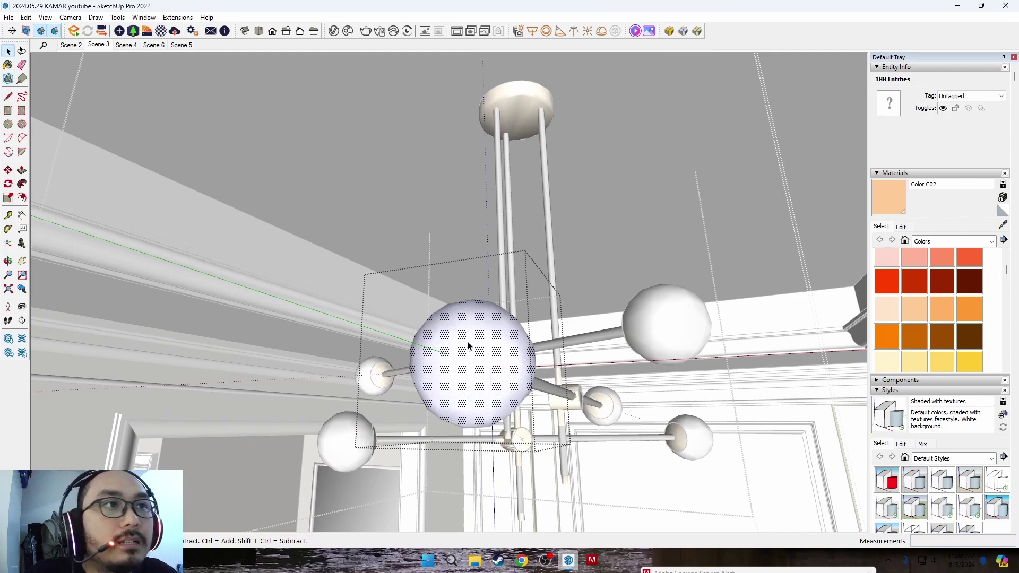
pyautogui.scroll(-3, 468, 346)
pyautogui.moveTo(520, 368); pyautogui.dragTo(450, 382, button='middle')
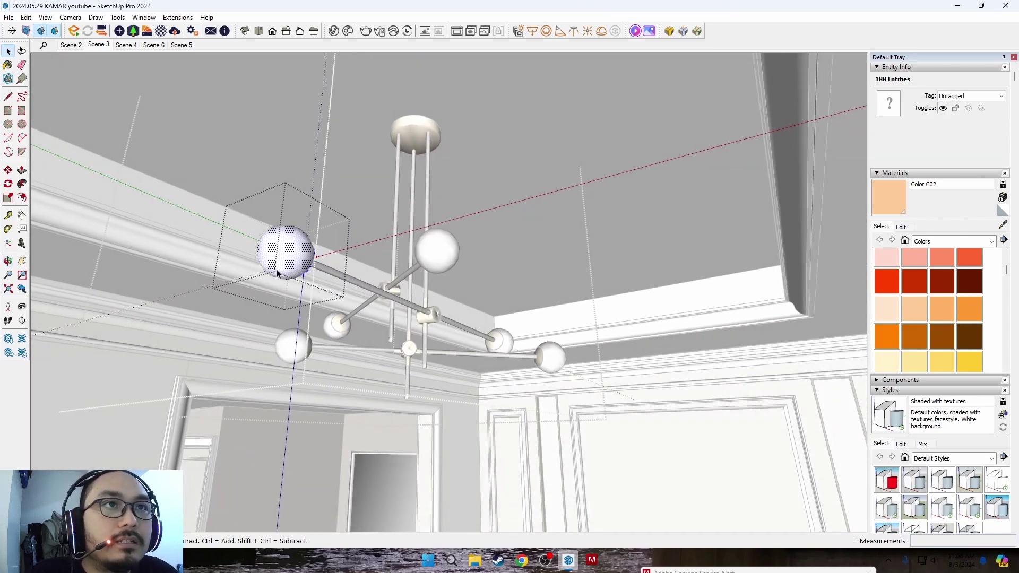
pyautogui.moveTo(290, 263)
pyautogui.mouseDown(button='middle')
pyautogui.moveTo(291, 234)
pyautogui.moveTo(463, 280)
pyautogui.moveTo(367, 265)
pyautogui.moveTo(448, 280)
pyautogui.moveTo(481, 271)
pyautogui.mouseUp(button='middle')
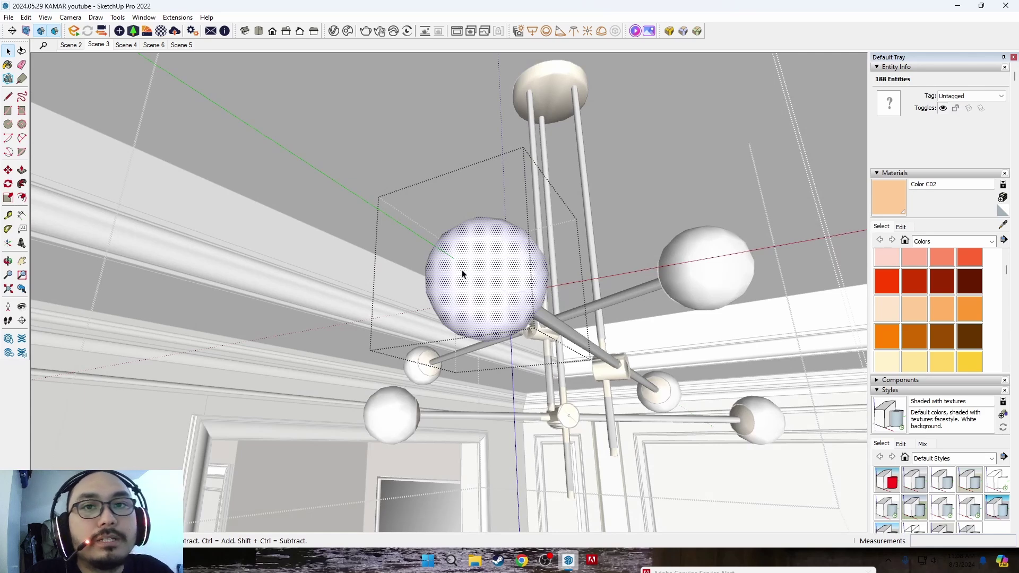
pyautogui.scroll(-1, 464, 276)
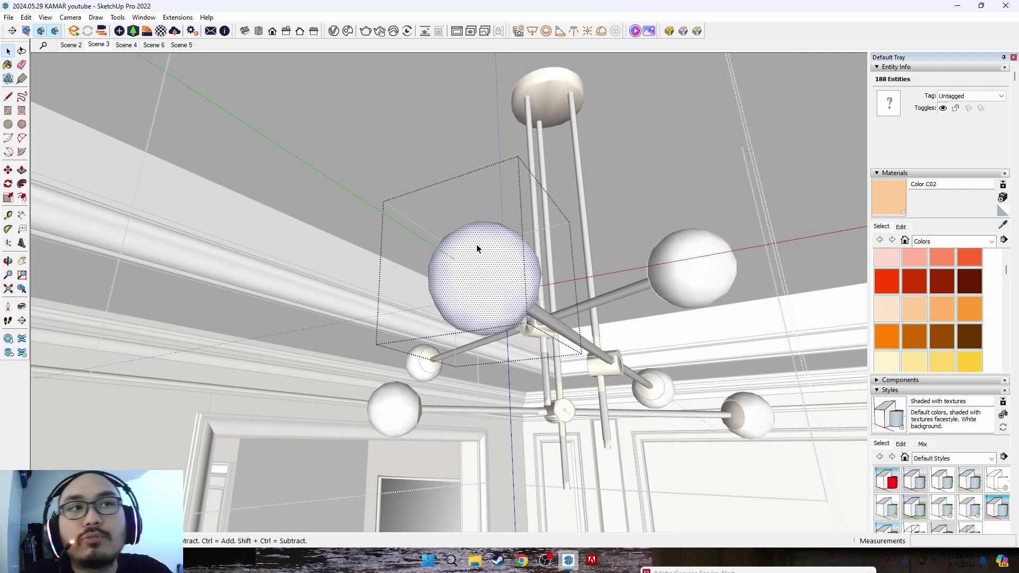
pyautogui.press('b')
pyautogui.click(464, 249)
pyautogui.press('Escape')
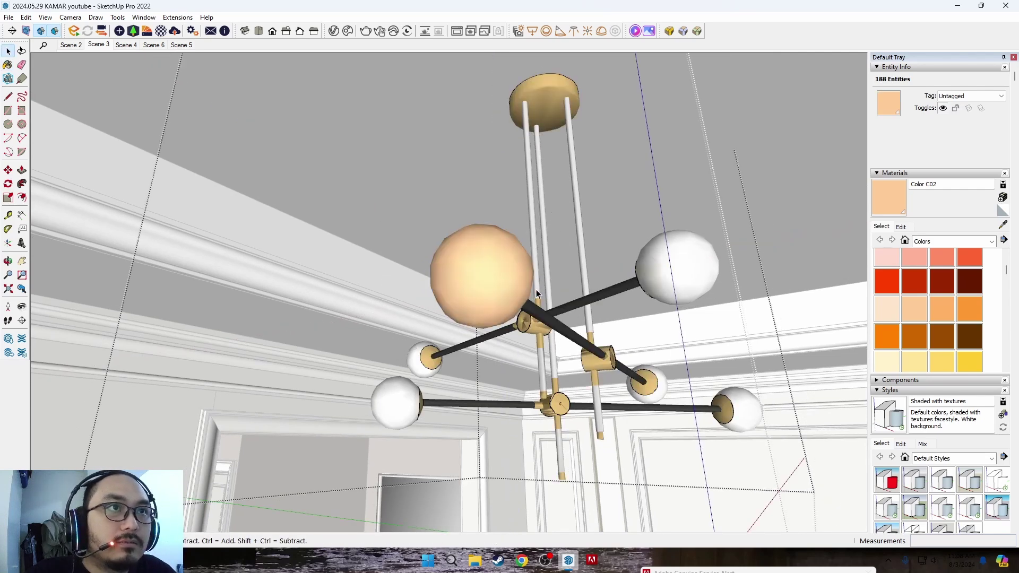
# Paint the upper right globe peach and edit the small right-hand globe.
pyautogui.doubleClick(689, 274)
pyautogui.tripleClick(689, 274)
pyautogui.scroll(1, 690, 274)
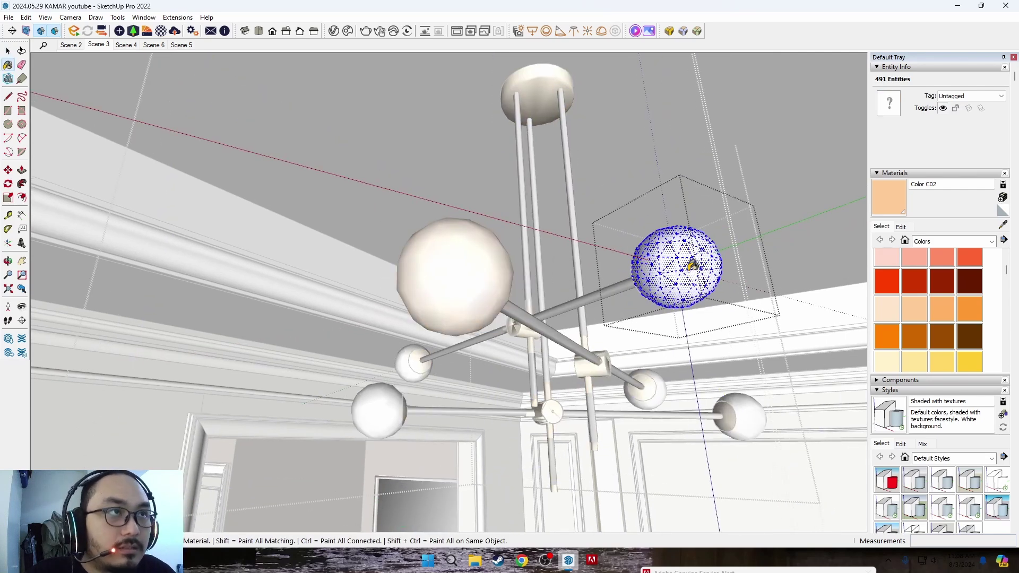
pyautogui.scroll(-2, 679, 276)
pyautogui.press('Escape')
pyautogui.click(728, 389)
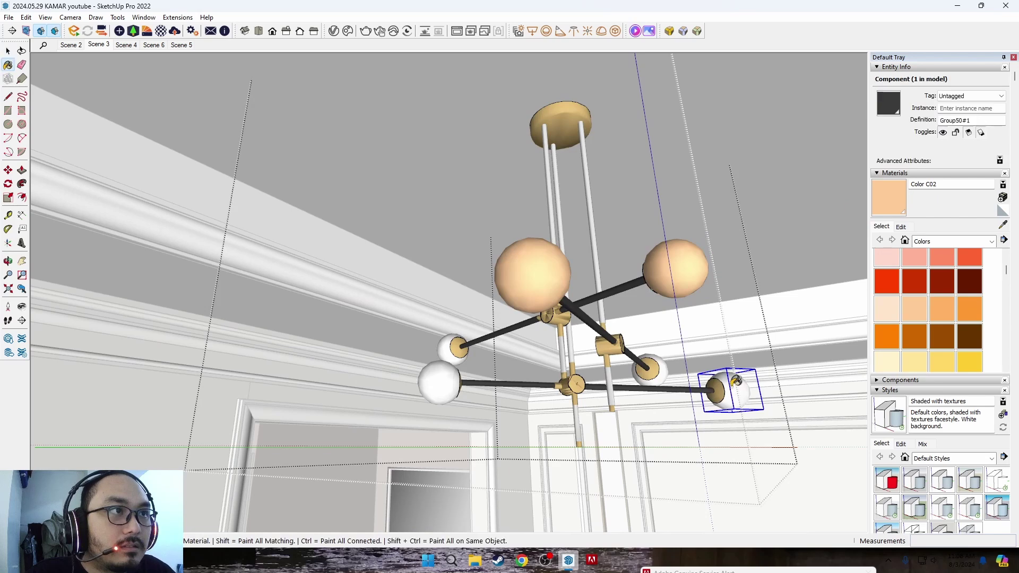
pyautogui.doubleClick(731, 391)
pyautogui.press('Escape')
pyautogui.press('Escape')
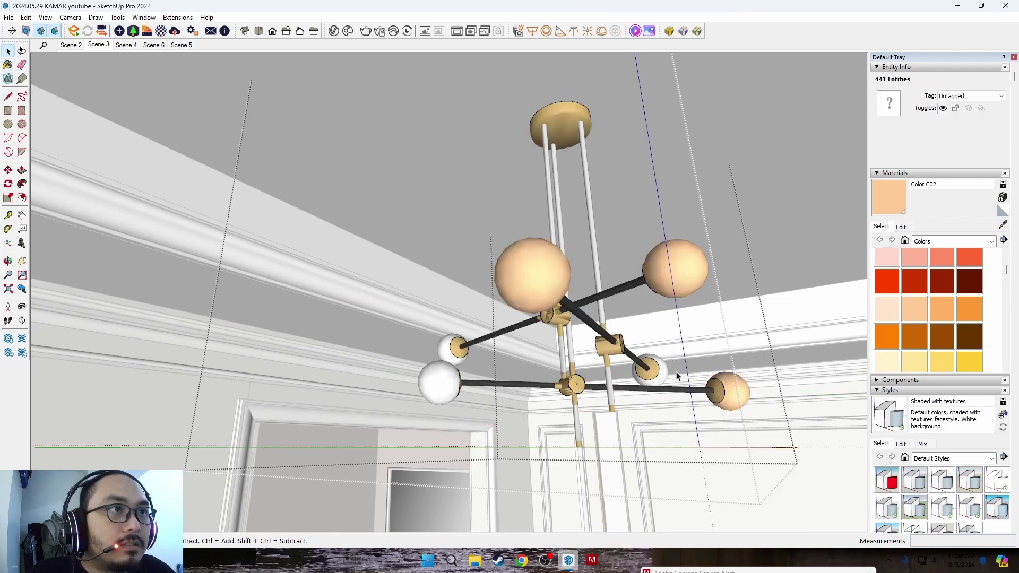
# Select the middle-right, left and lower-left globes and apply Color C02 to them.
pyautogui.scroll(3, 676, 372)
pyautogui.click(664, 377)
pyautogui.doubleClick(645, 365)
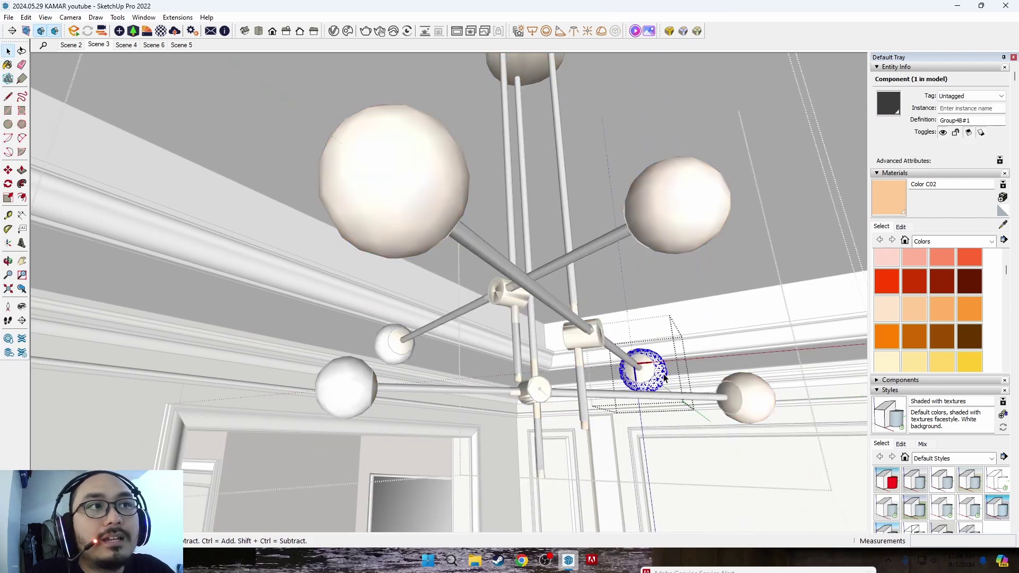
pyautogui.tripleClick(645, 365)
pyautogui.doubleClick(391, 343)
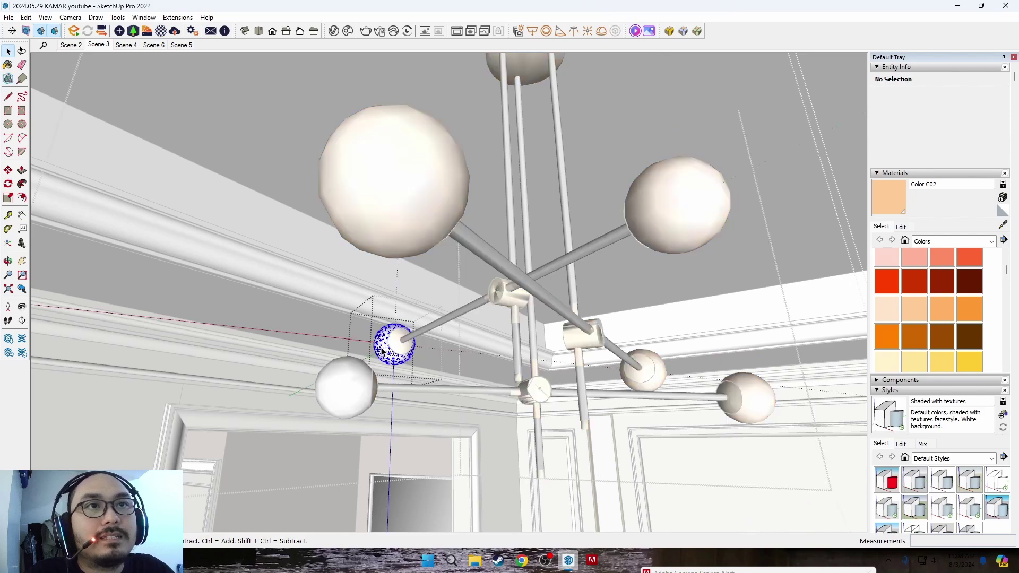
pyautogui.tripleClick(387, 345)
pyautogui.doubleClick(351, 387)
pyautogui.tripleClick(351, 388)
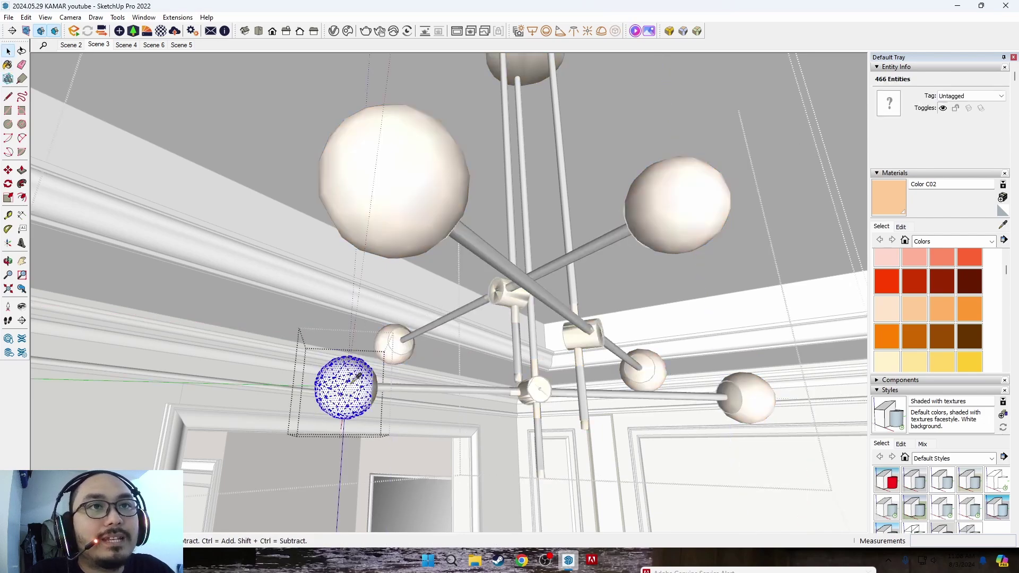
pyautogui.press('Escape')
pyautogui.scroll(-3, 520, 319)
pyautogui.moveTo(519, 320); pyautogui.dragTo(380, 206, button='middle')
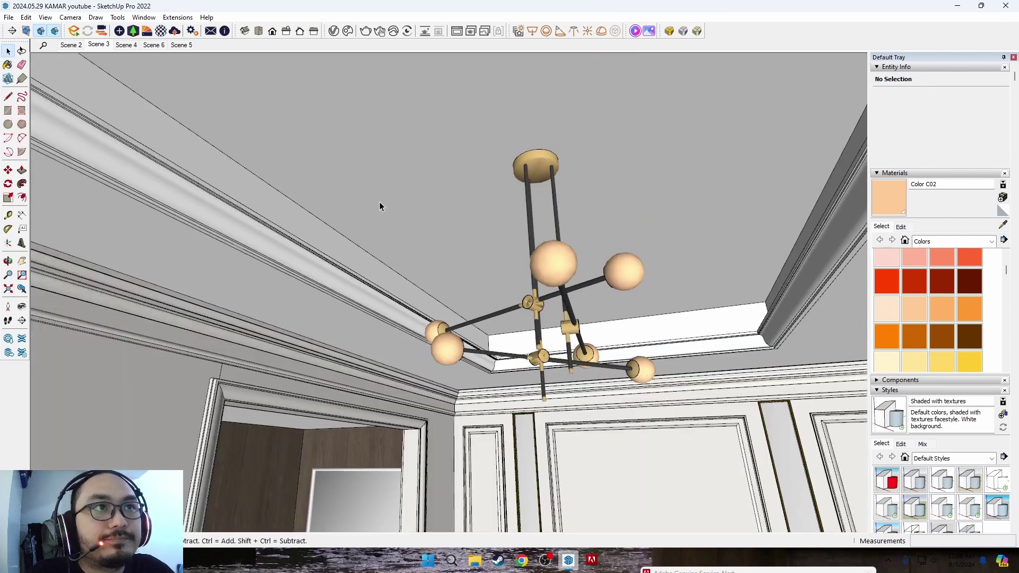
pyautogui.moveTo(125, 56); pyautogui.dragTo(1016, 58, button='middle')
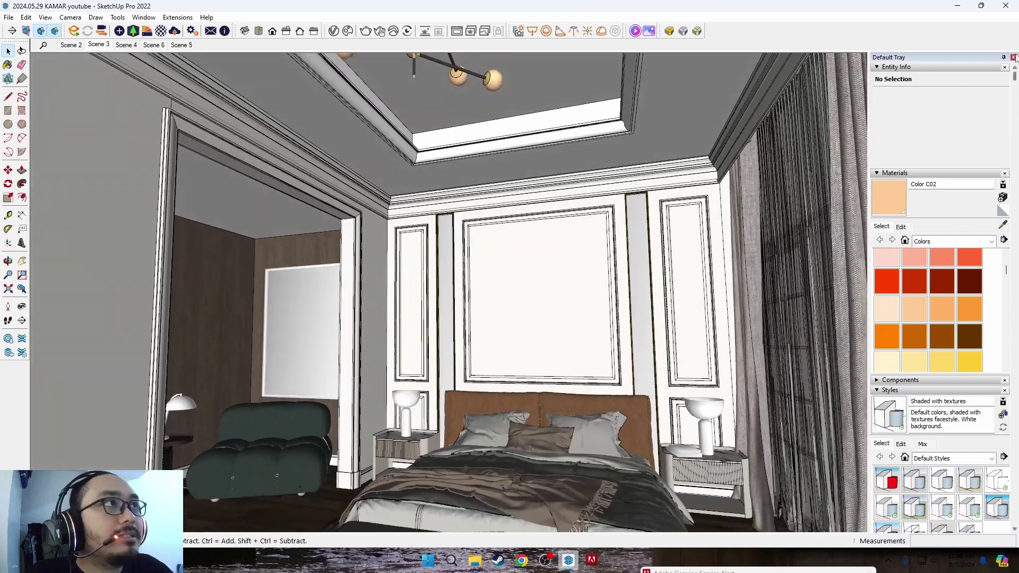
# Return to the bedroom view and show the Asset Editor's materials list beside the bed.
pyautogui.click(1014, 57)
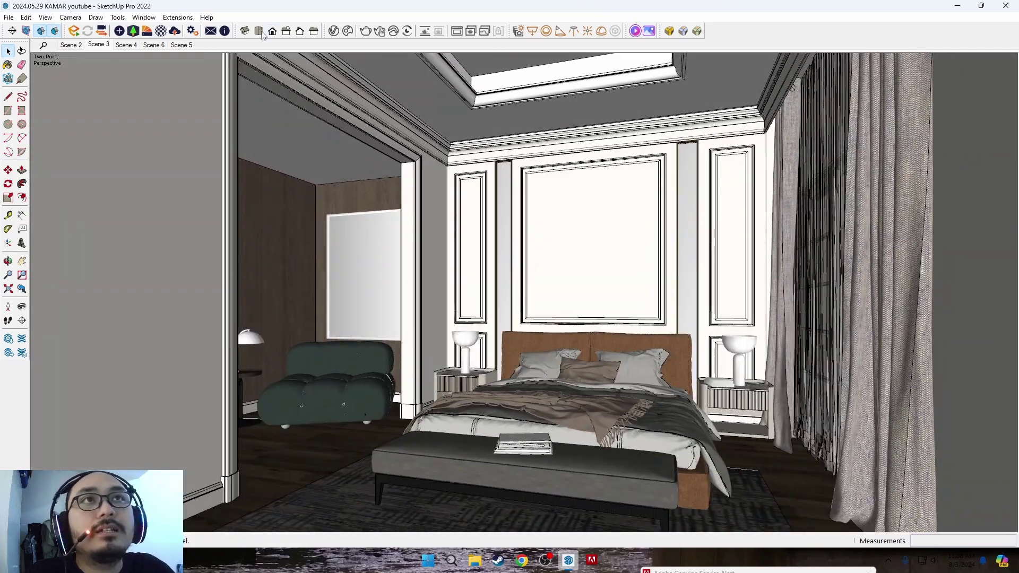
pyautogui.click(337, 31)
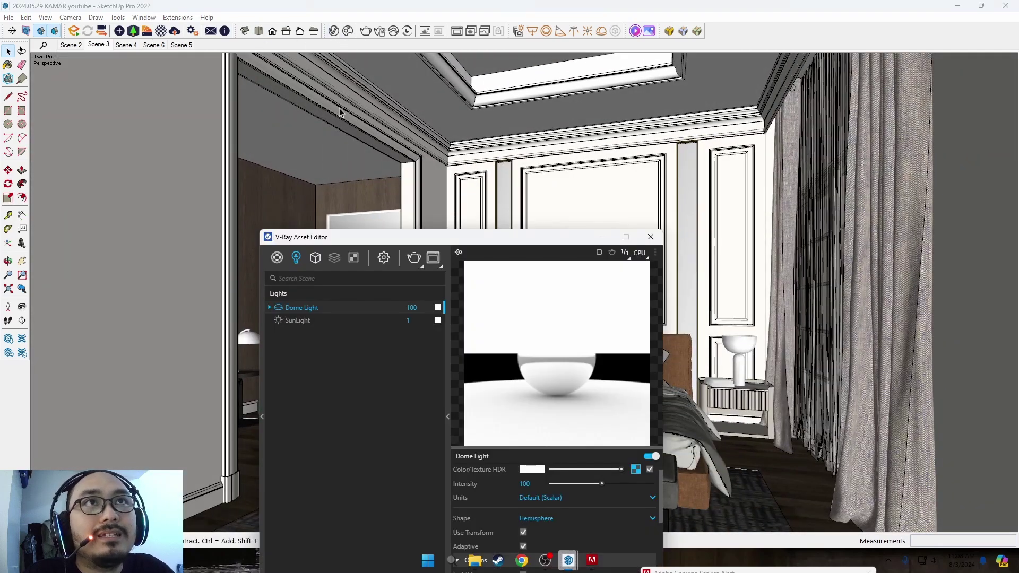
pyautogui.click(279, 257)
pyautogui.moveTo(327, 248); pyautogui.dragTo(353, 179)
pyautogui.click(350, 181)
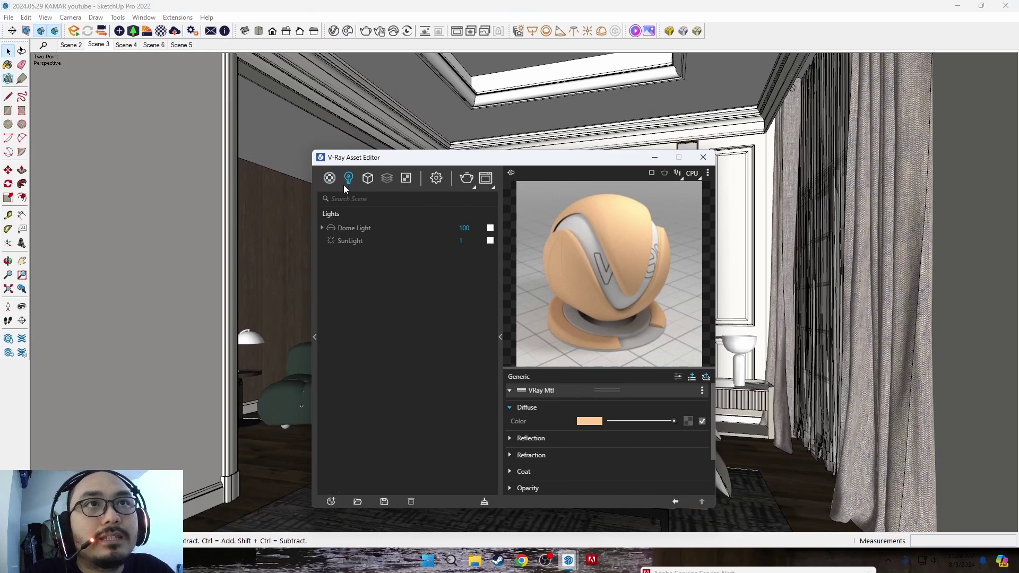
pyautogui.click(330, 180)
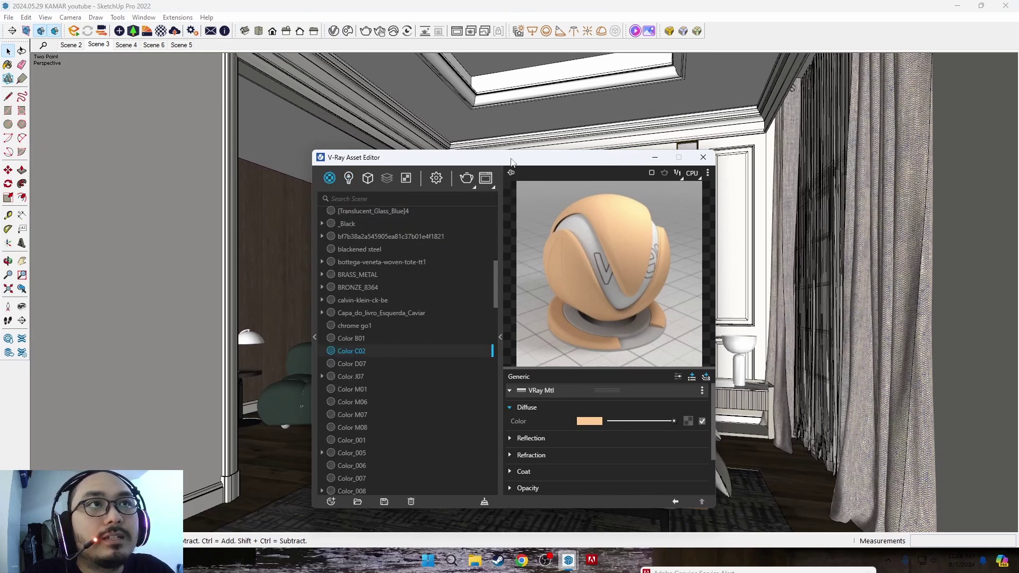
pyautogui.moveTo(513, 162); pyautogui.dragTo(364, 170)
pyautogui.moveTo(454, 180); pyautogui.dragTo(415, 196)
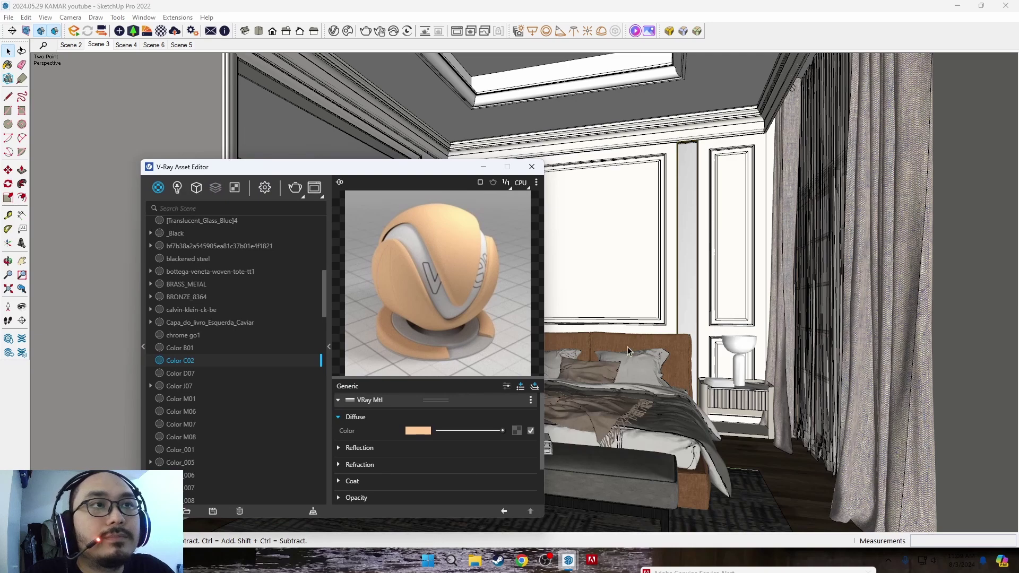
pyautogui.scroll(5, 628, 351)
pyautogui.moveTo(371, 167); pyautogui.dragTo(266, 165)
# Sample Color C02 from the ceiling edge with the Paint Bucket eyedropper.
pyautogui.press('b')
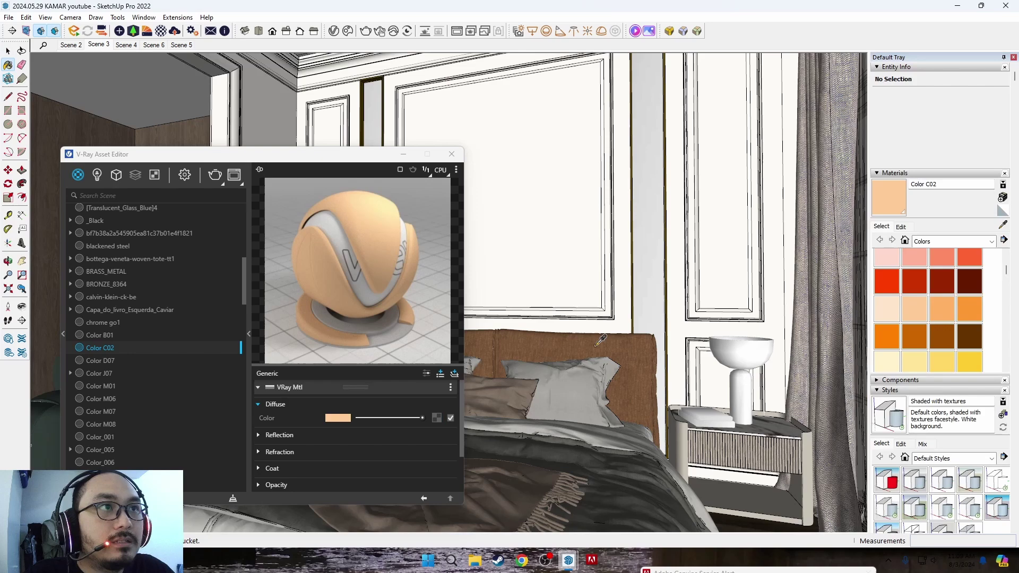
pyautogui.keyDown('alt'); pyautogui.click(597, 344); pyautogui.keyUp('alt')
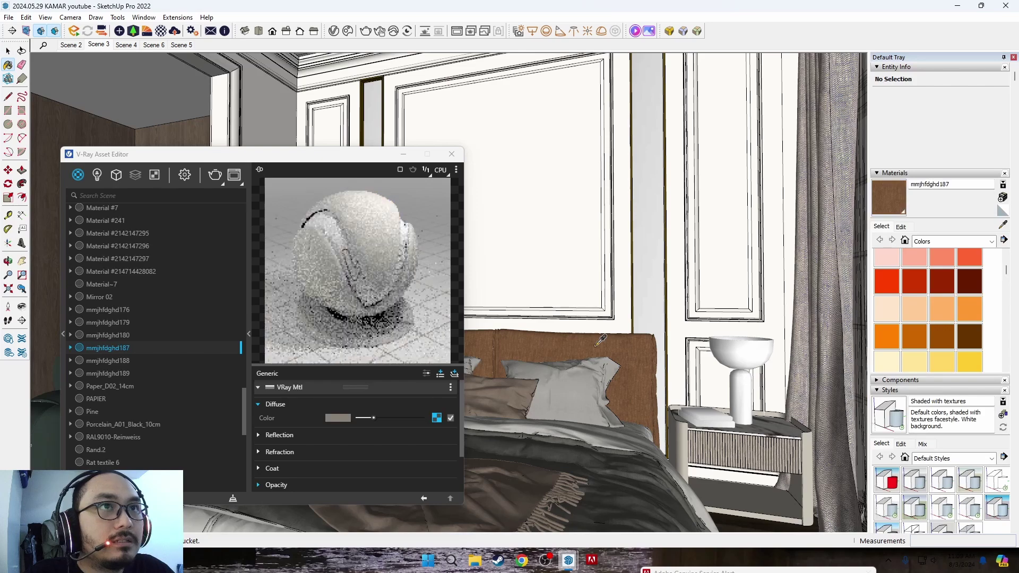
pyautogui.scroll(-3, 625, 330)
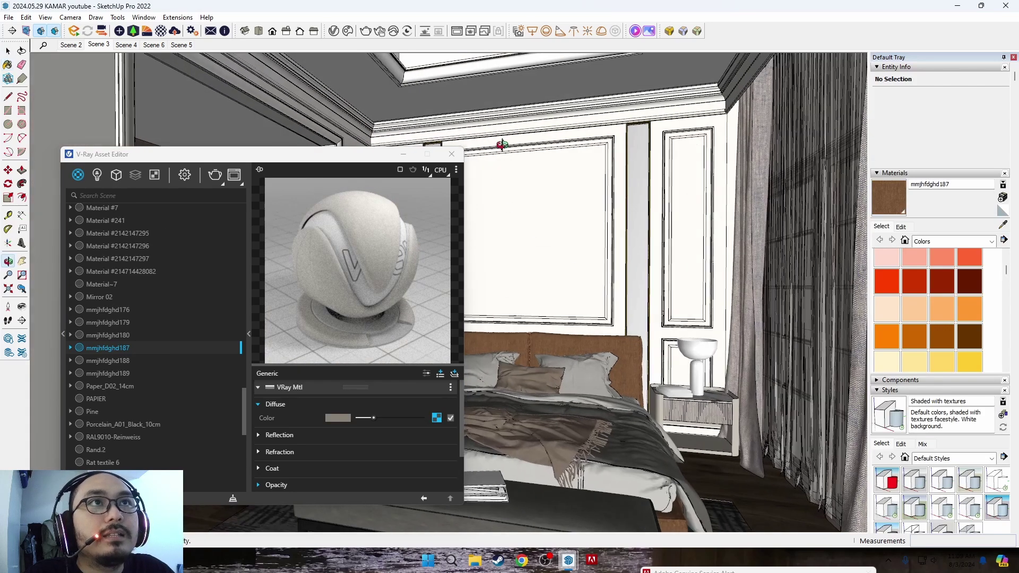
pyautogui.moveTo(607, 297); pyautogui.dragTo(508, 196, button='middle')
pyautogui.scroll(3, 512, 200)
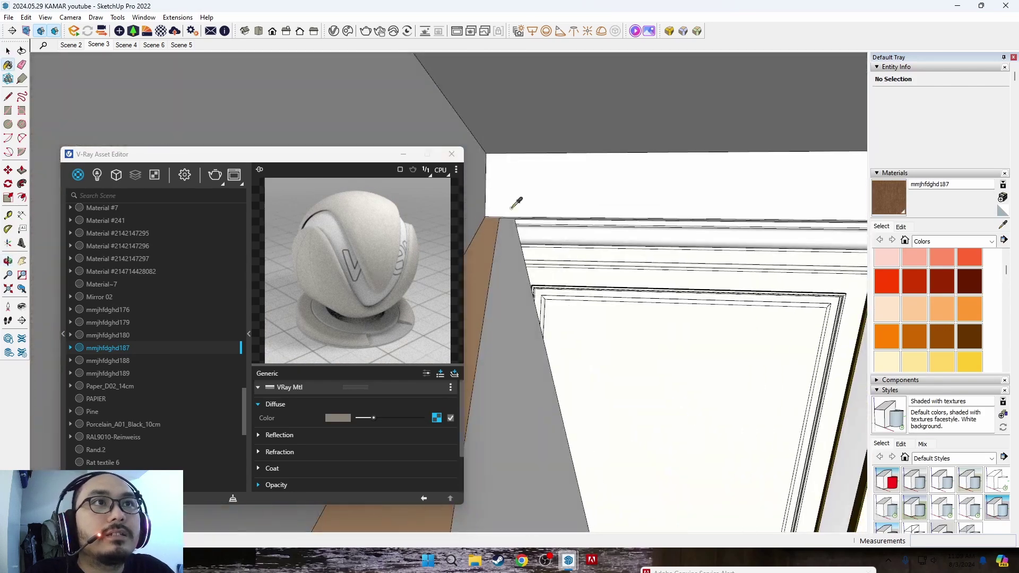
pyautogui.keyDown('alt'); pyautogui.click(488, 239); pyautogui.keyUp('alt')
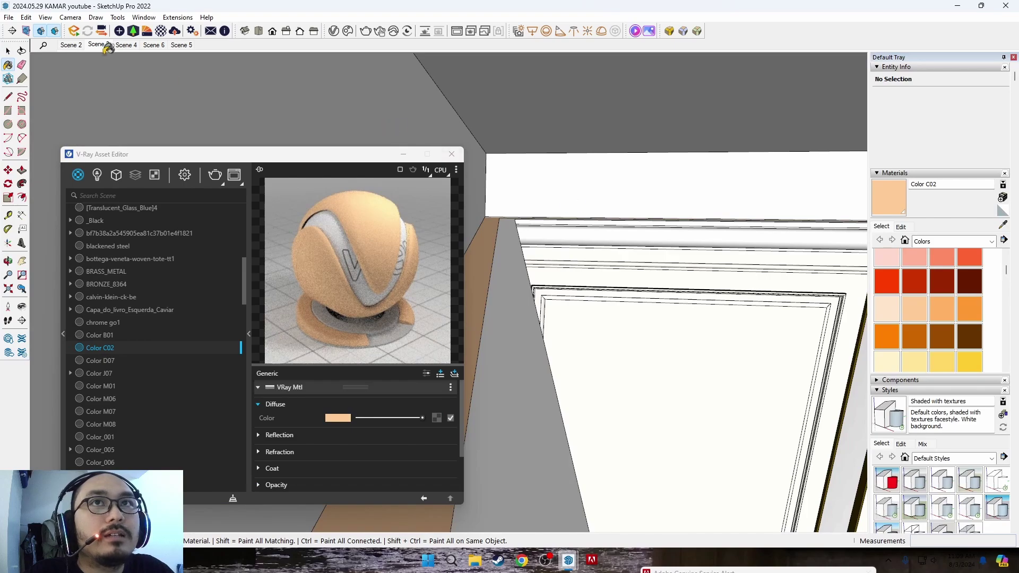
pyautogui.click(7, 52)
# Go back to Scene 3 and add an Emissive layer to Color C02.
pyautogui.click(98, 45)
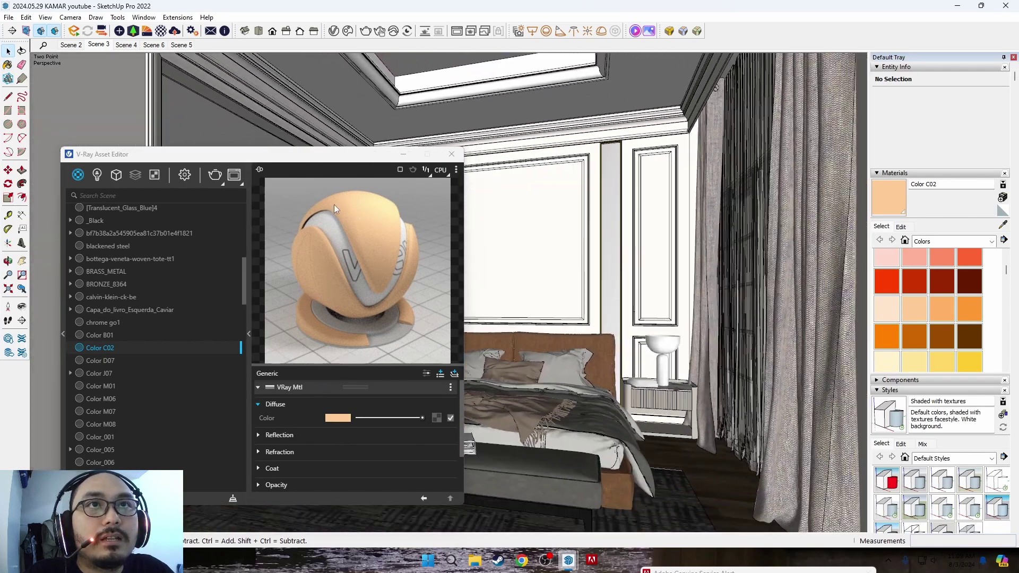
pyautogui.scroll(-1, 316, 453)
pyautogui.scroll(-2, 317, 454)
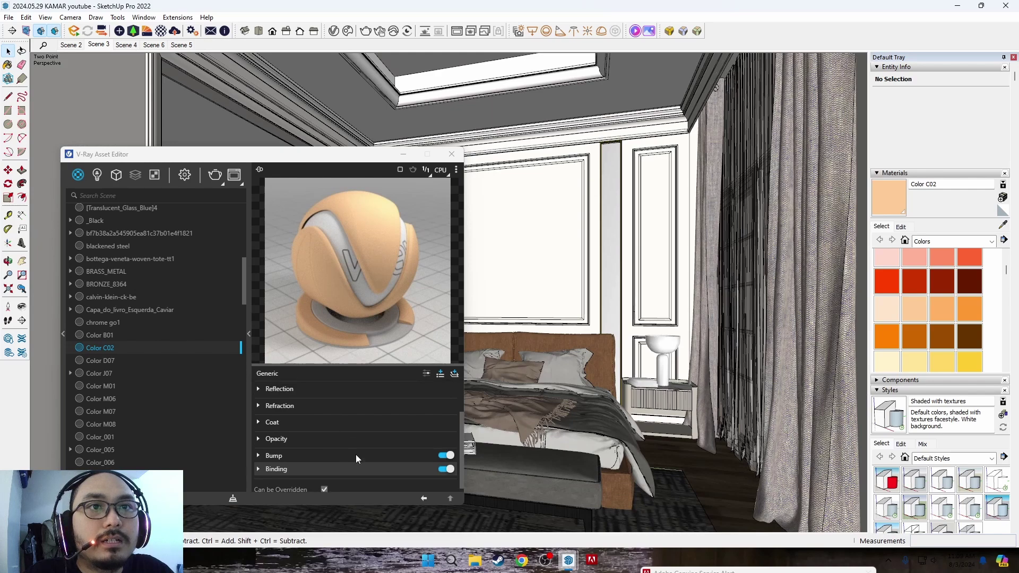
pyautogui.scroll(3, 356, 455)
pyautogui.click(455, 374)
pyautogui.click(433, 396)
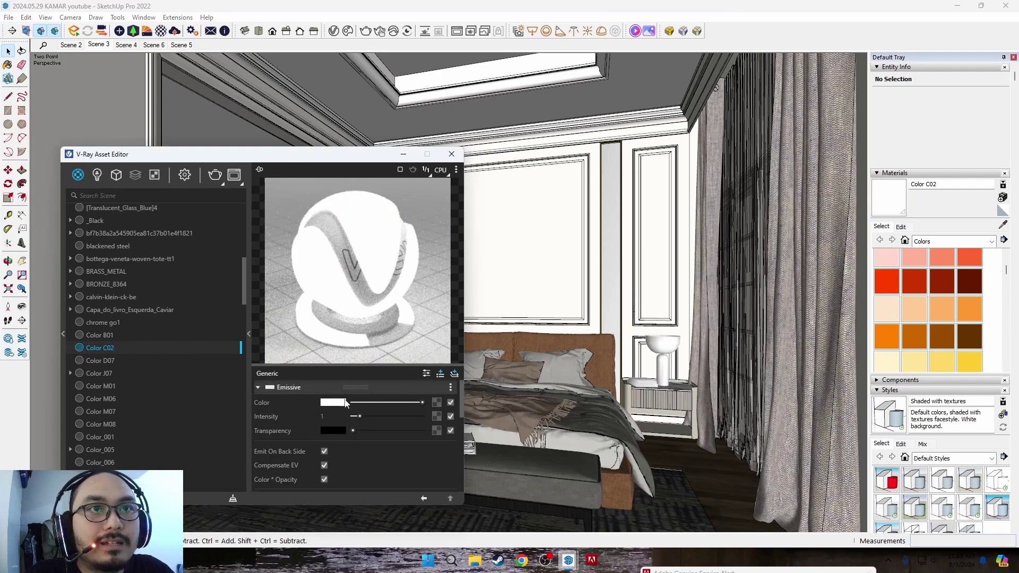
# Set the Emissive colour temperature of Color C02 to 3700 K.
pyautogui.click(334, 403)
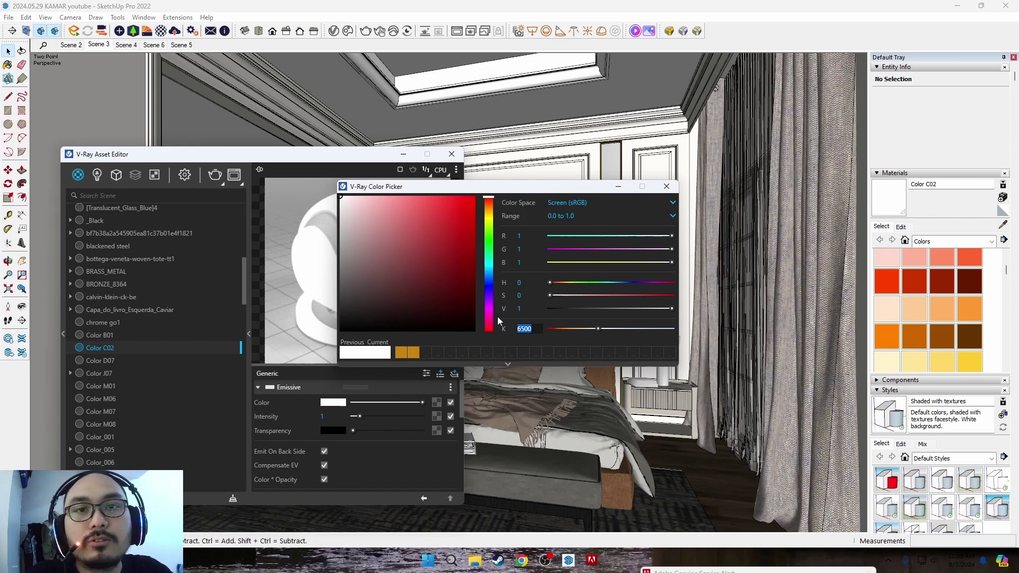
pyautogui.write('37')
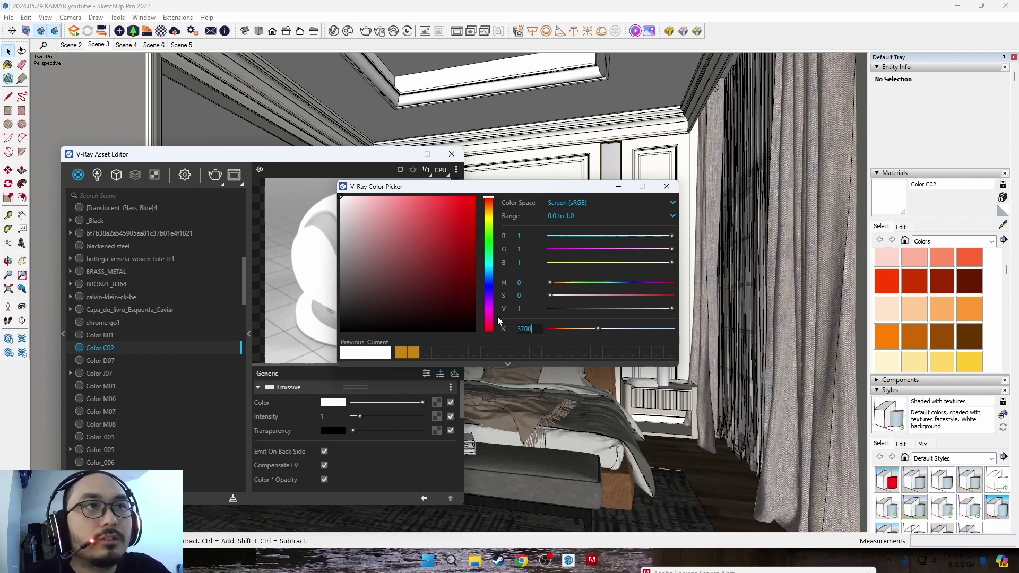
pyautogui.press('Return')
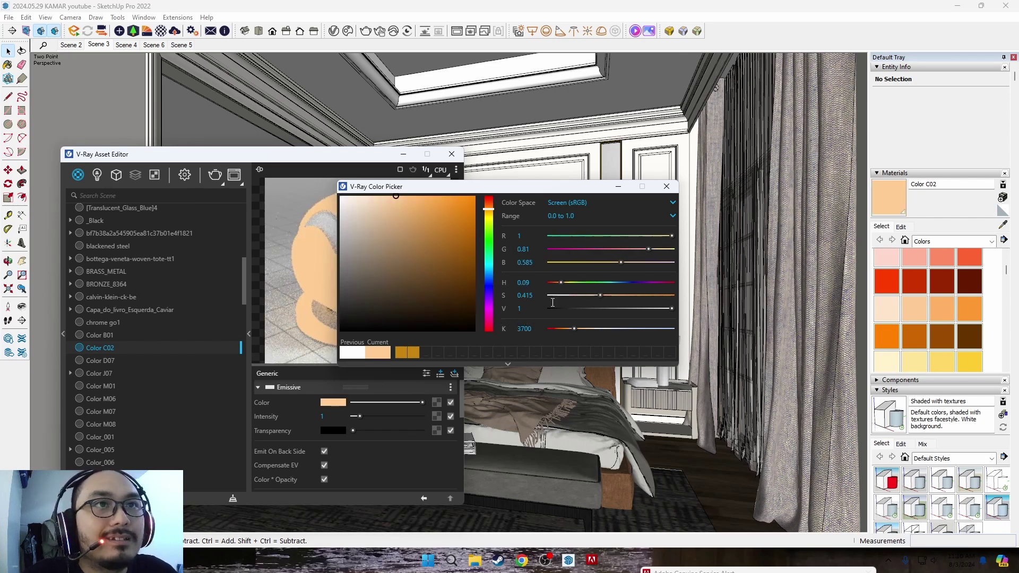
pyautogui.click(667, 187)
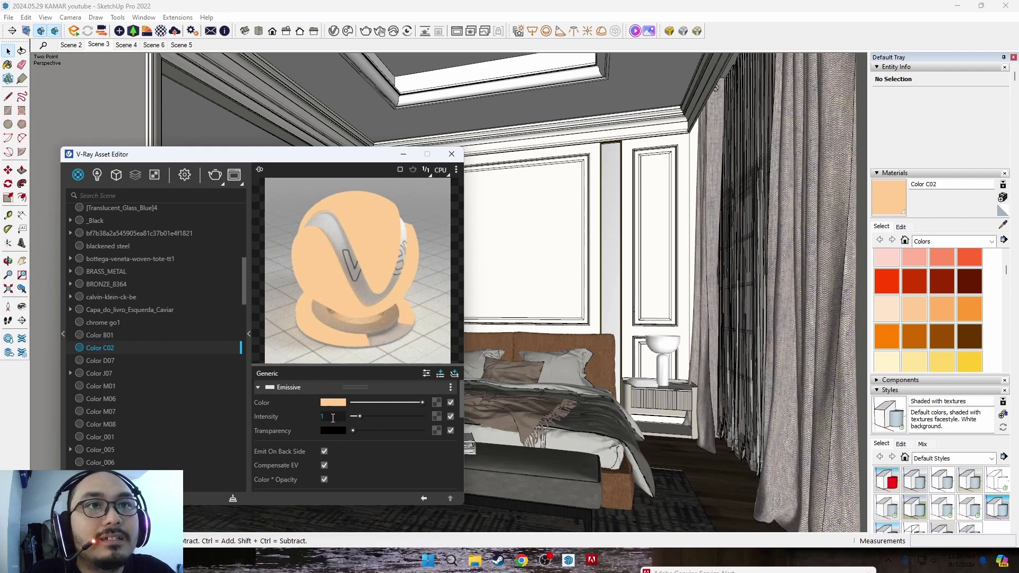
# Set the emissive intensity to 5 and close the V-Ray material editor.
pyautogui.moveTo(332, 418); pyautogui.dragTo(316, 416)
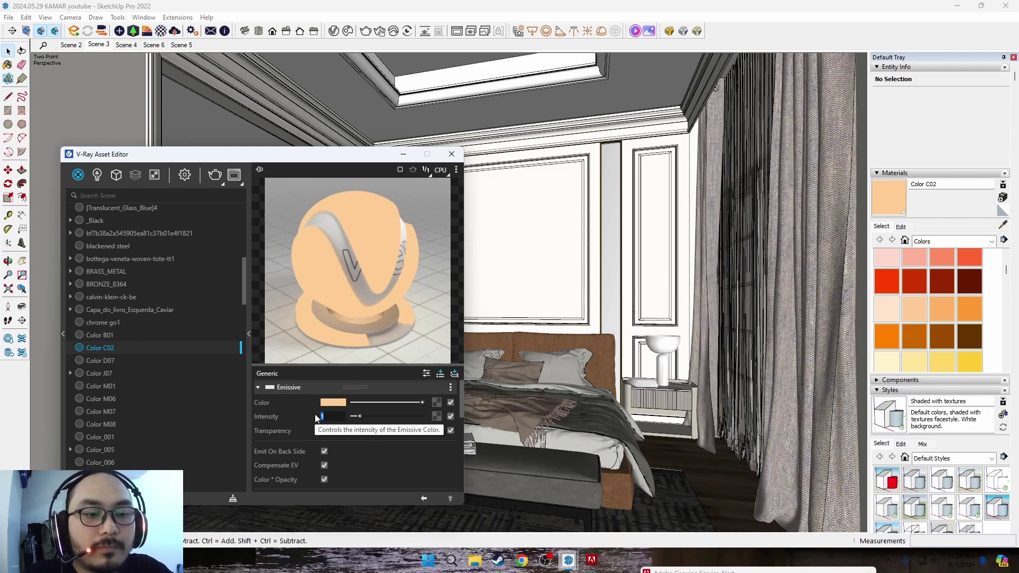
pyautogui.write('10')
pyautogui.press('Return')
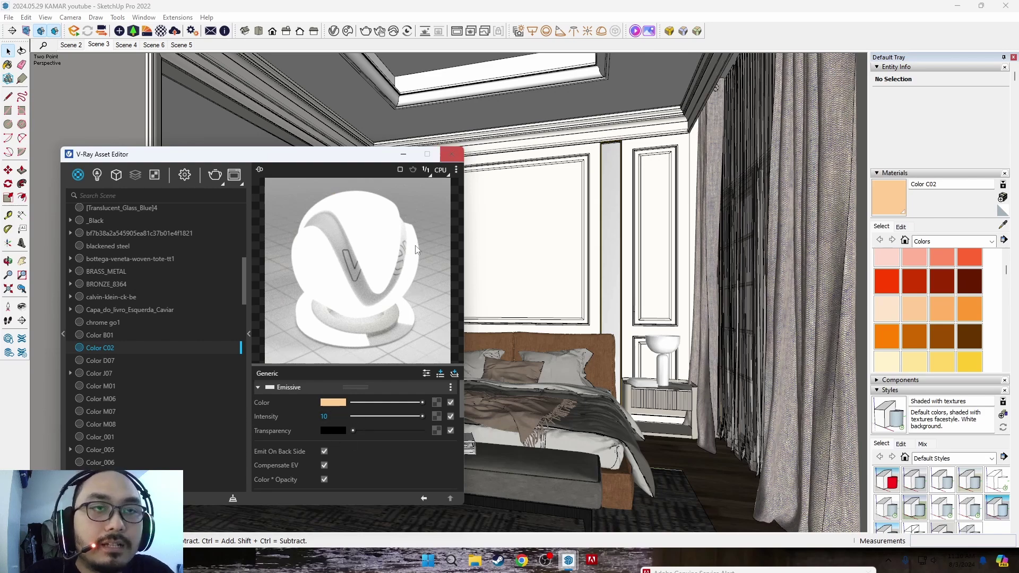
pyautogui.doubleClick(322, 418)
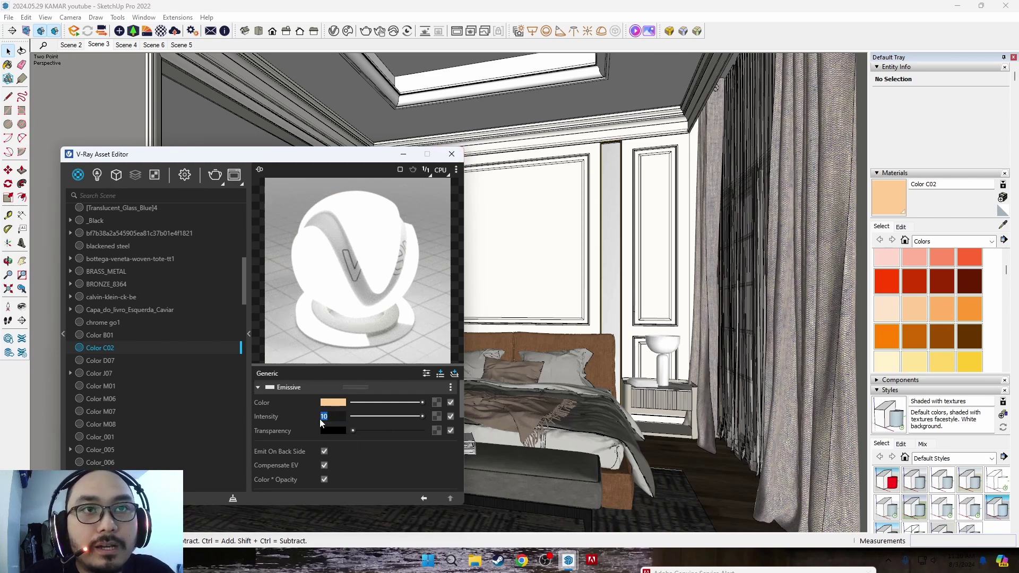
pyautogui.write('5')
pyautogui.press('Return')
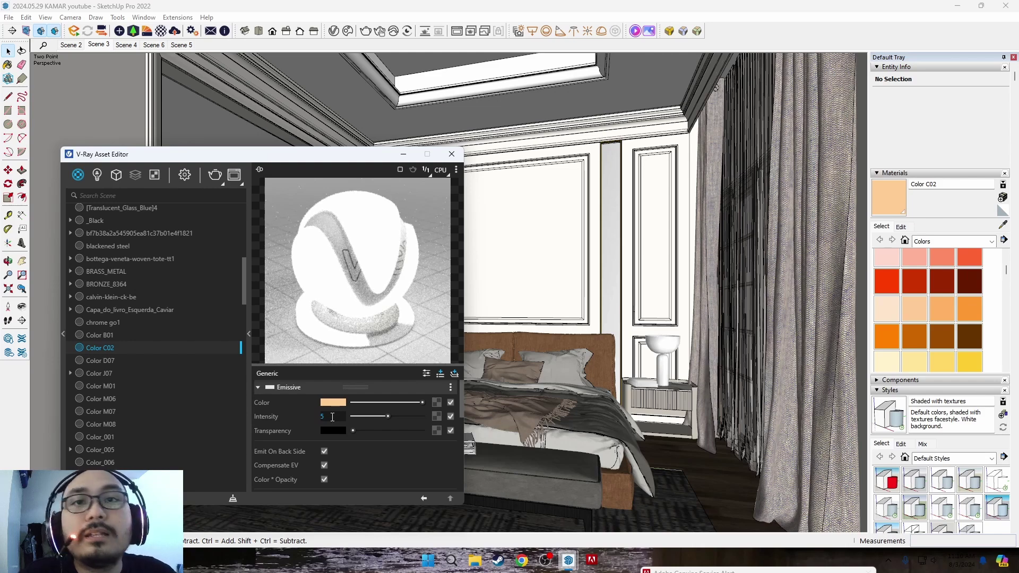
pyautogui.click(452, 154)
# Hide the side tray and start a V-Ray test render of the bedroom.
pyautogui.click(1014, 57)
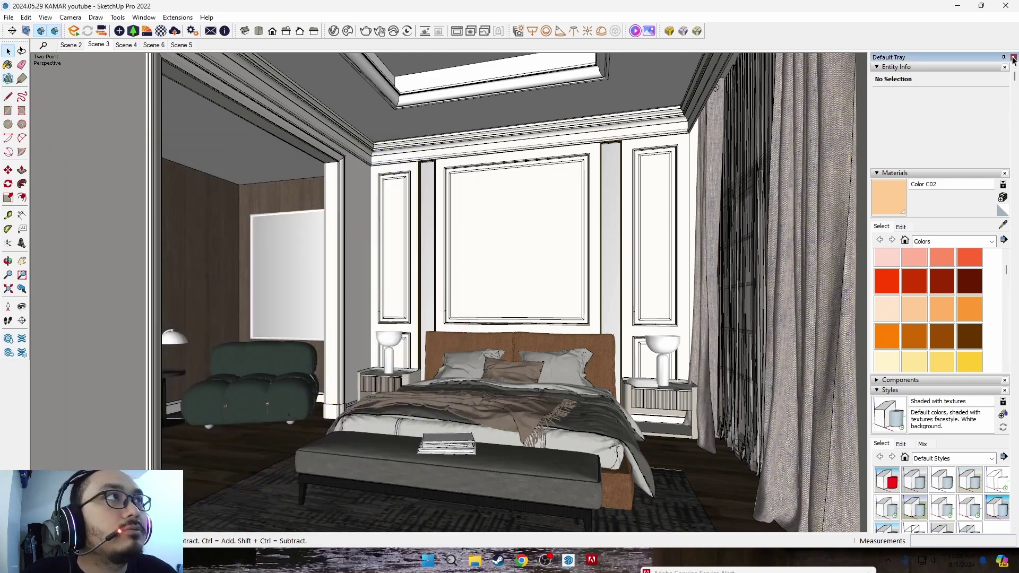
pyautogui.click(12, 55)
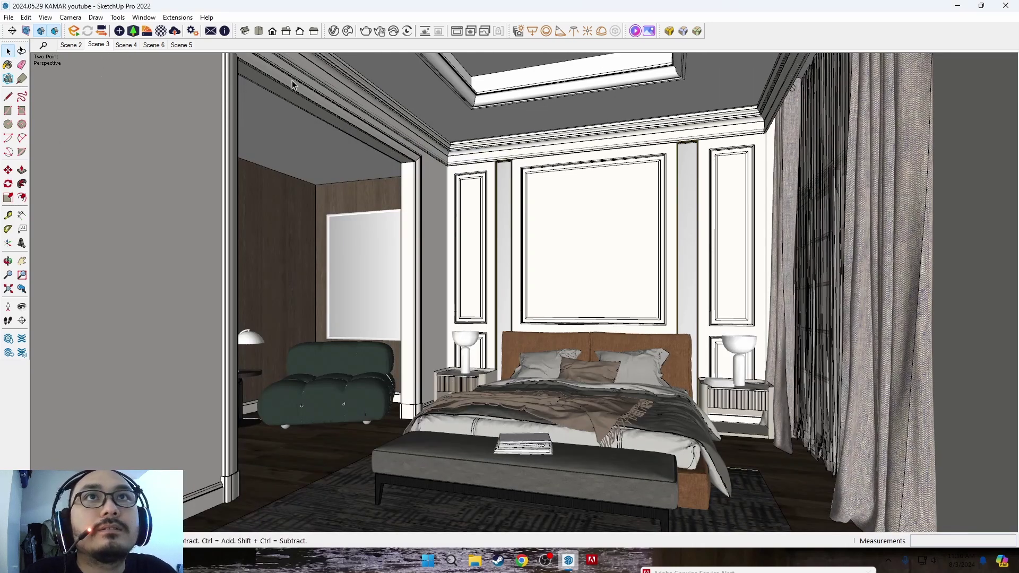
pyautogui.click(366, 32)
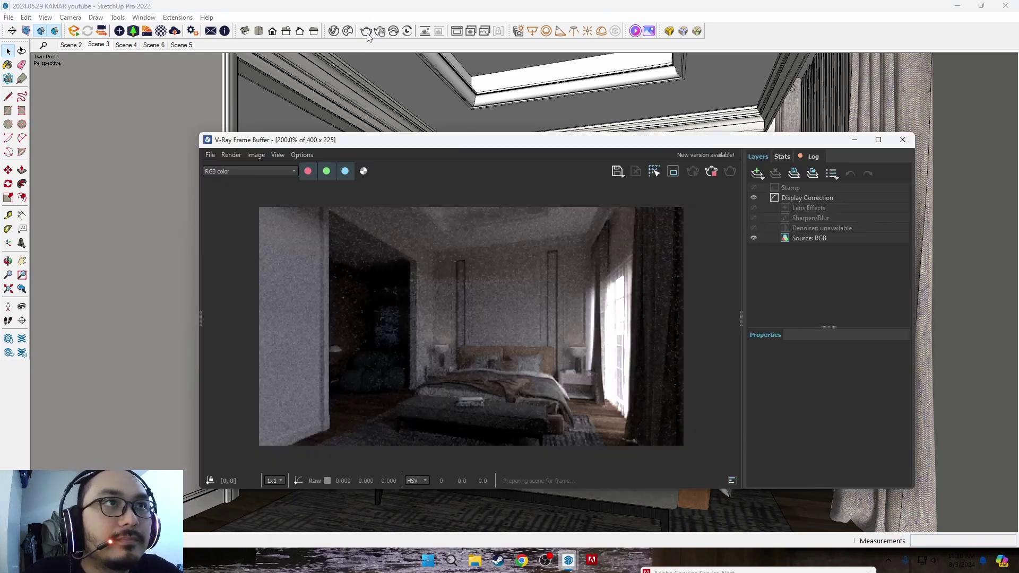
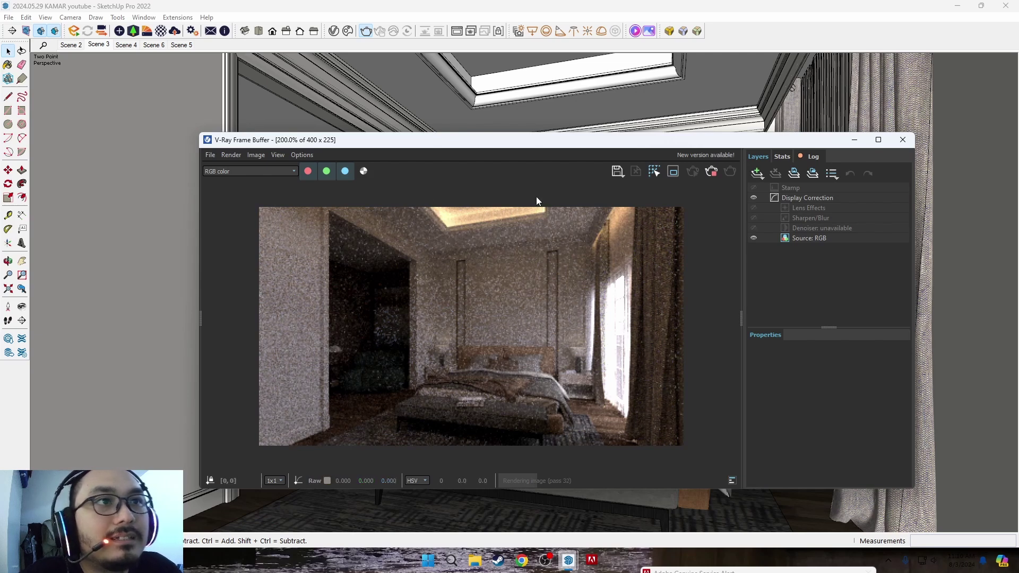
# Stop the running test render and raise Color C02's emissive intensity from 5 to 10.
pyautogui.click(711, 171)
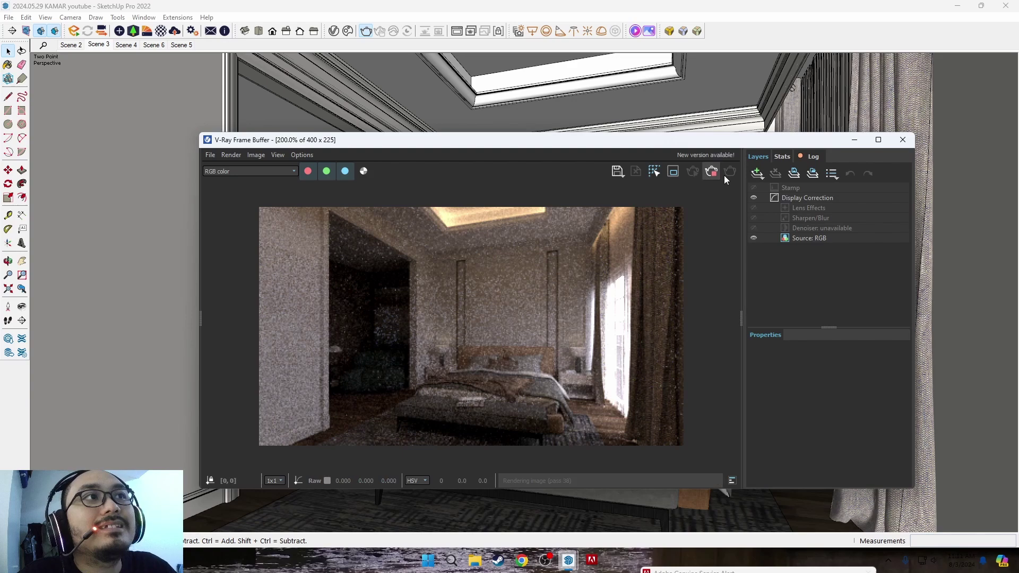
pyautogui.click(903, 140)
pyautogui.scroll(3, 565, 116)
pyautogui.click(334, 31)
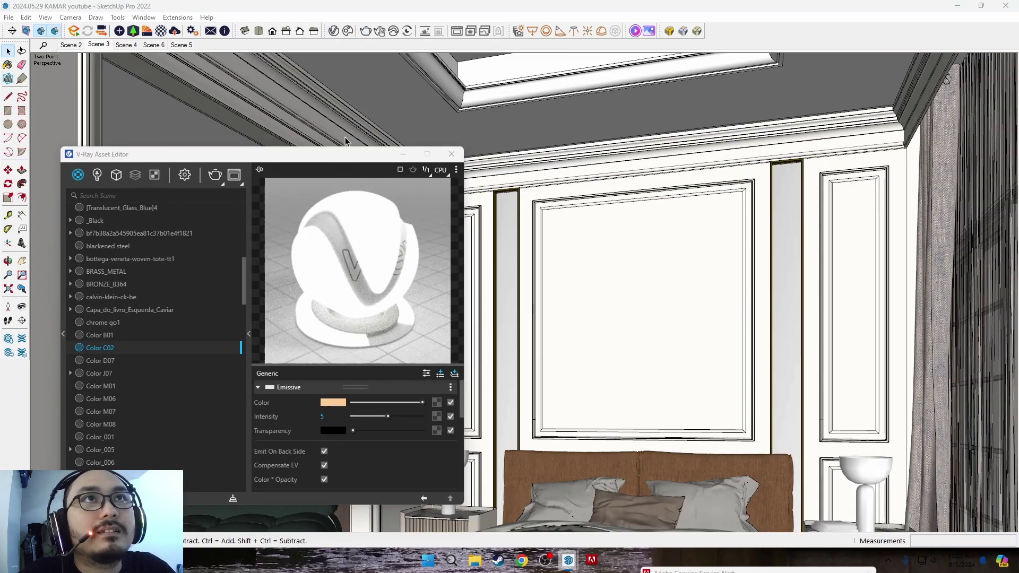
pyautogui.click(329, 418)
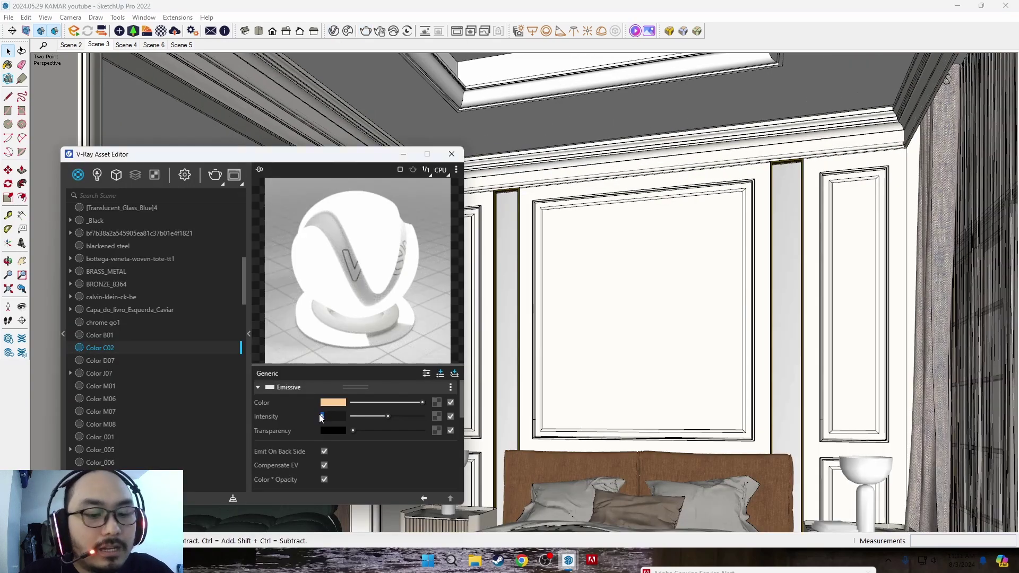
pyautogui.write('10')
pyautogui.press('Return')
pyautogui.click(452, 154)
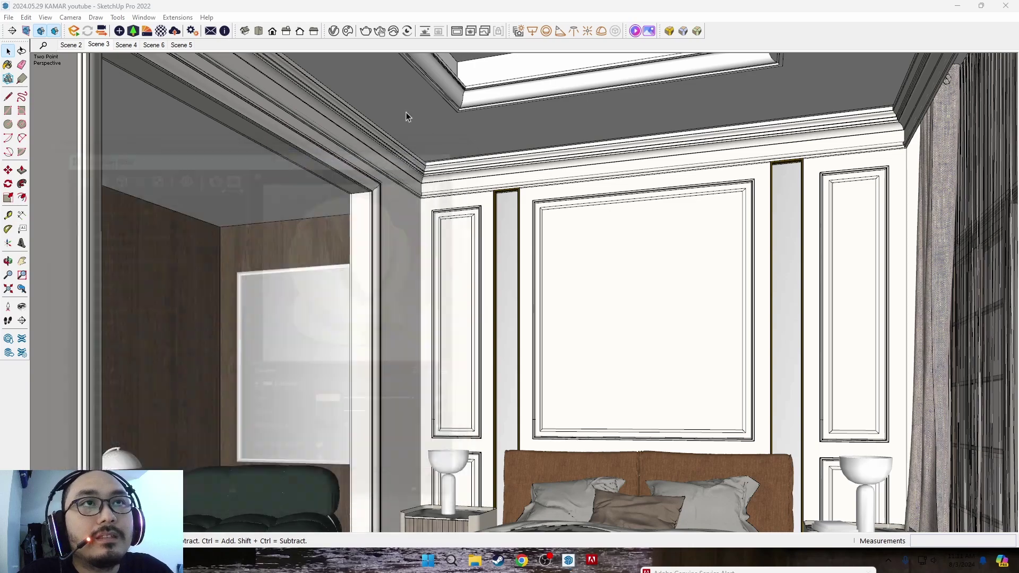
# Test-render the Scene 3 view, close the preview, and return to Scene 2.
pyautogui.click(93, 46)
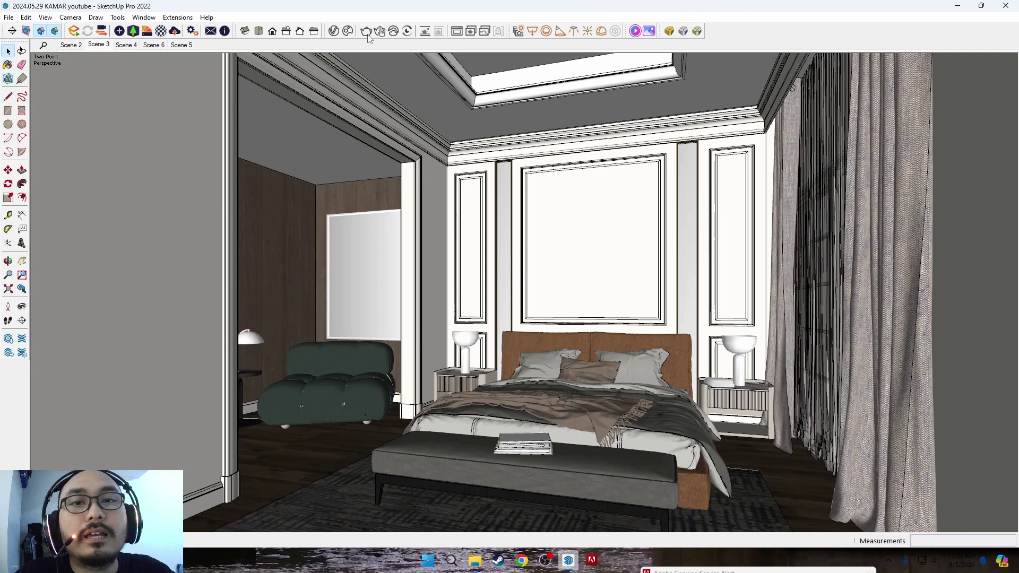
pyautogui.click(367, 32)
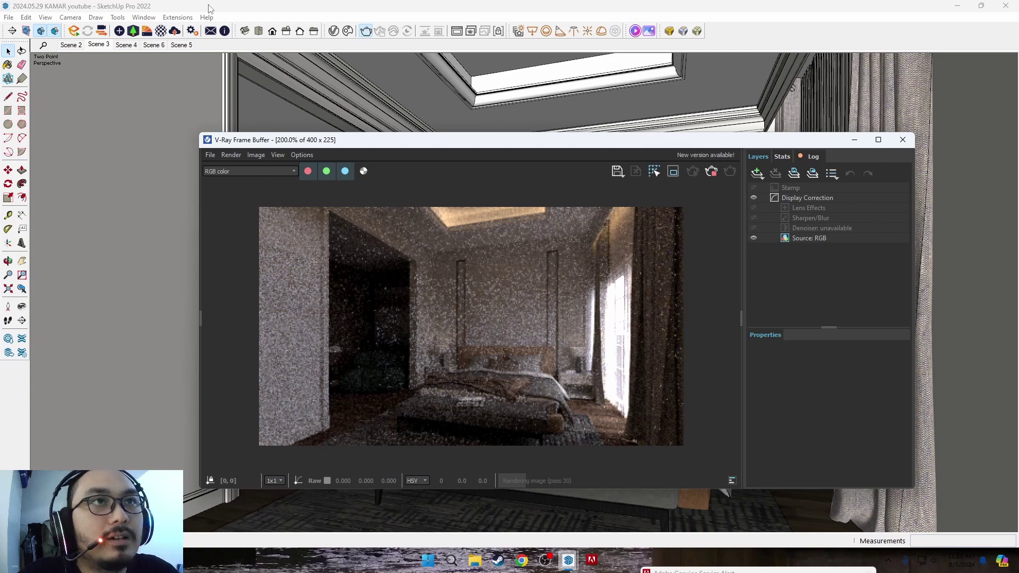
pyautogui.click(712, 171)
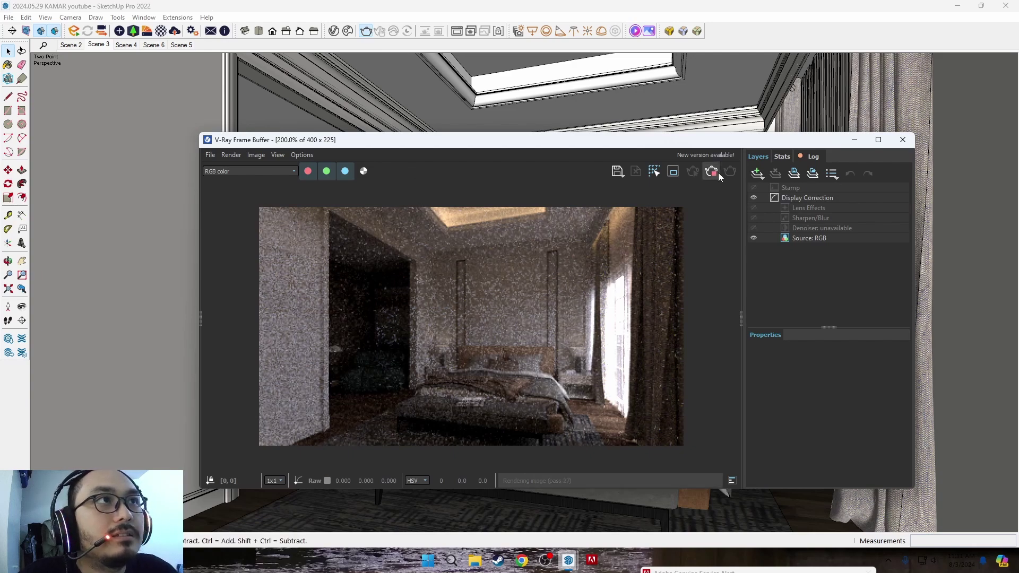
pyautogui.click(903, 139)
pyautogui.click(74, 46)
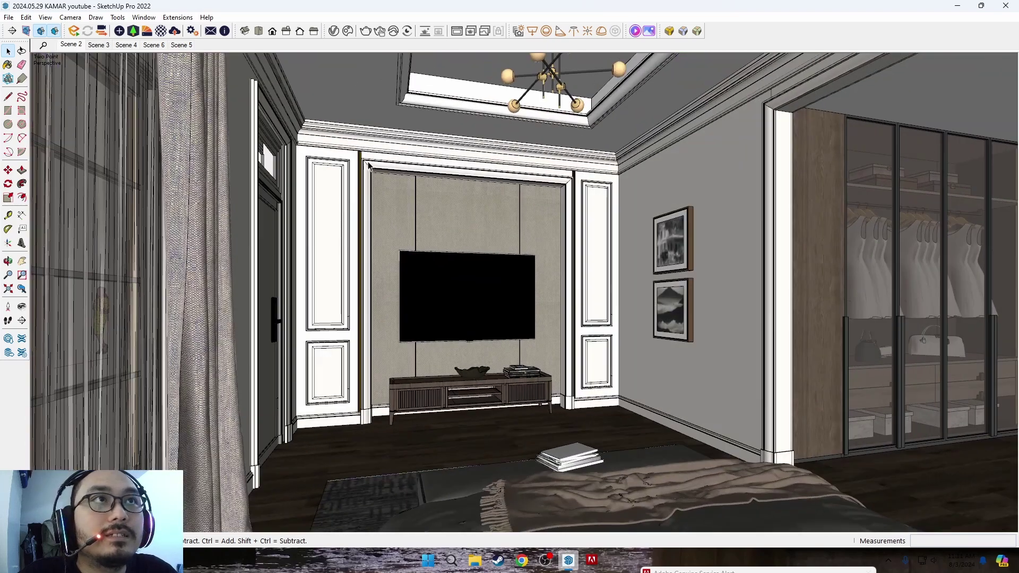
pyautogui.click(365, 33)
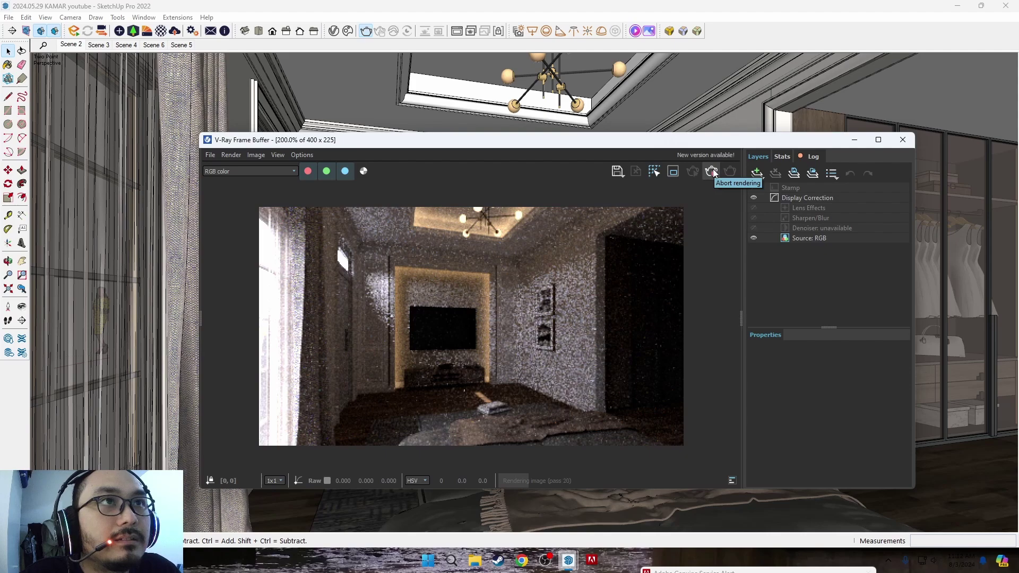
pyautogui.click(713, 170)
pyautogui.click(902, 141)
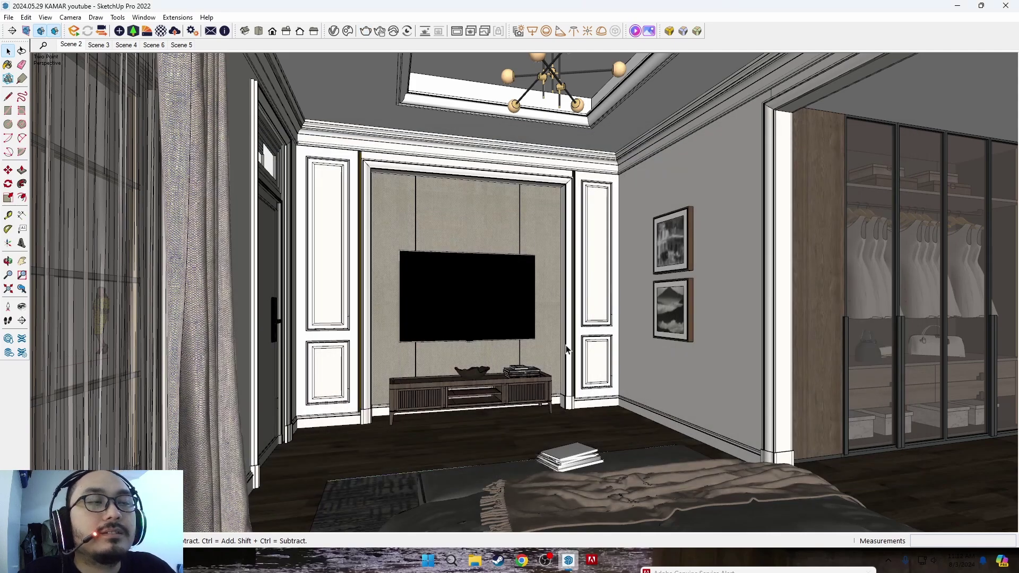
# Zoom in to the glowing frame's corner, then try and undo a first inward offset of its face.
pyautogui.scroll(3, 520, 384)
pyautogui.scroll(3, 526, 371)
pyautogui.scroll(3, 527, 362)
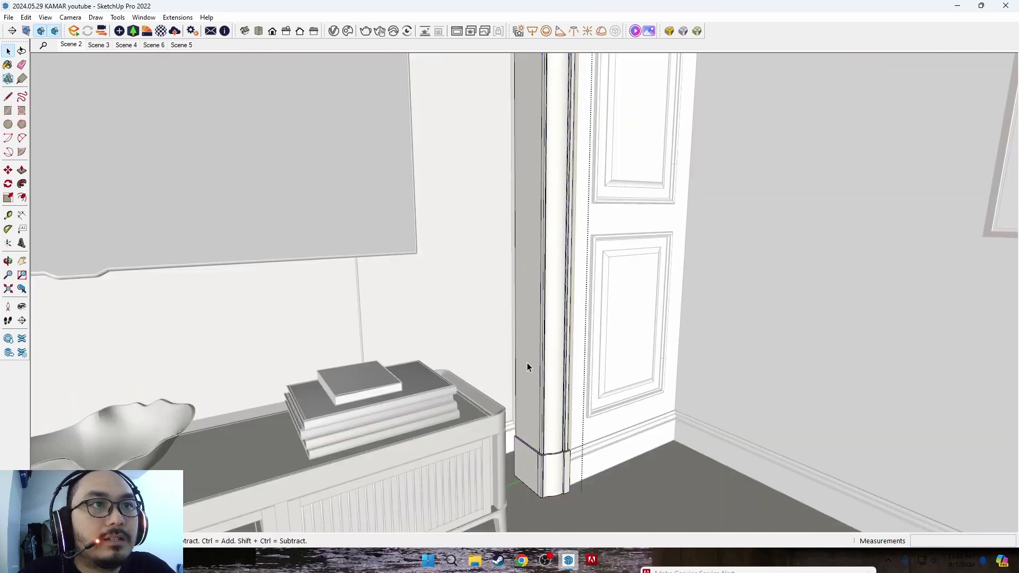
pyautogui.moveTo(527, 362)
pyautogui.mouseDown(button='middle')
pyautogui.moveTo(606, 433)
pyautogui.moveTo(568, 460)
pyautogui.moveTo(381, 396)
pyautogui.moveTo(562, 359)
pyautogui.moveTo(564, 376)
pyautogui.mouseUp(button='middle')
pyautogui.scroll(3, 606, 433)
pyautogui.scroll(2, 621, 467)
pyautogui.scroll(1, 639, 441)
pyautogui.scroll(-3, 398, 337)
pyautogui.scroll(-3, 457, 351)
pyautogui.scroll(2, 372, 265)
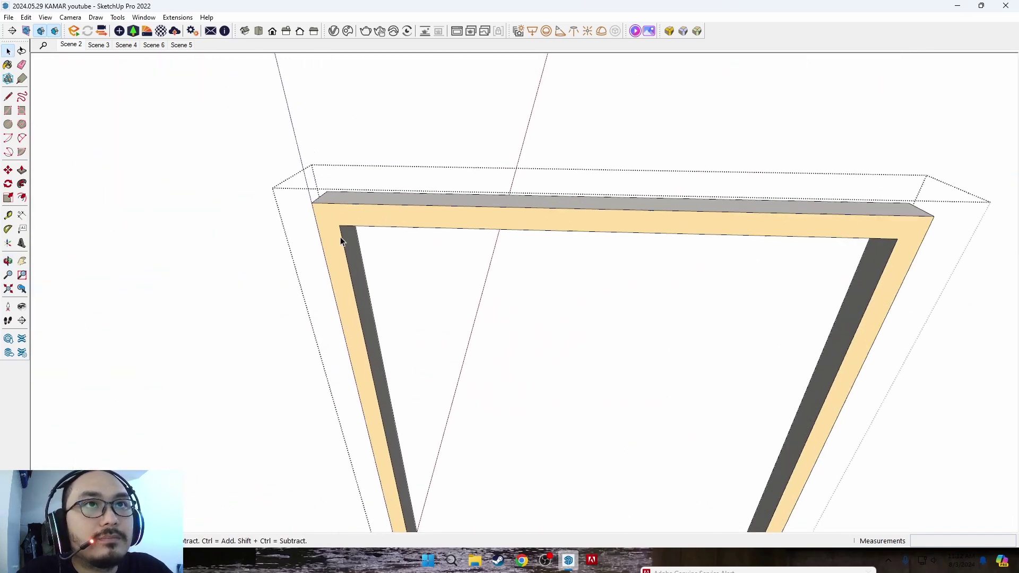
pyautogui.scroll(2, 338, 233)
pyautogui.scroll(1, 337, 234)
pyautogui.press('f')
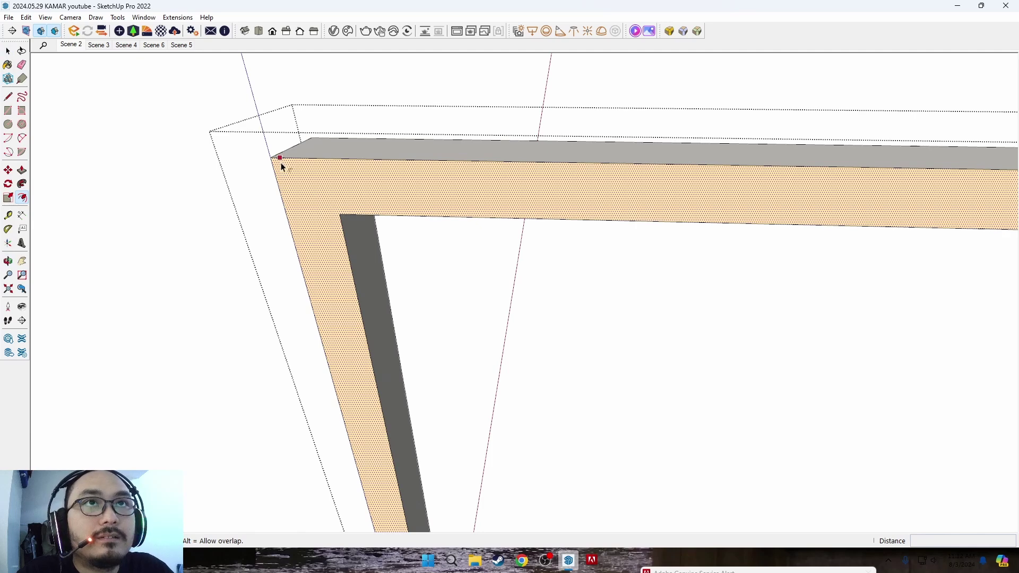
pyautogui.click(340, 214)
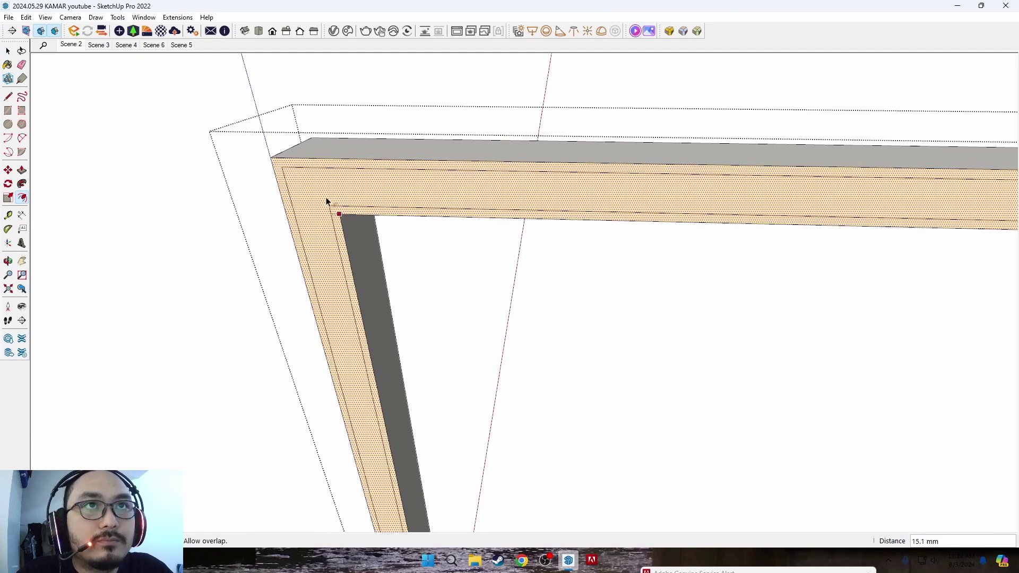
pyautogui.click(329, 202)
pyautogui.press('space')
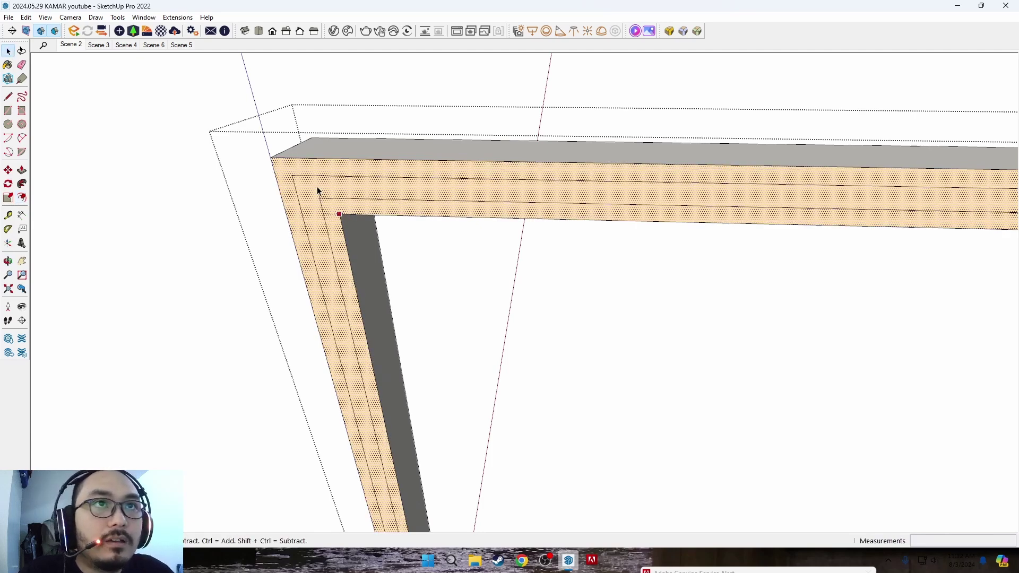
pyautogui.hotkey('ctrl', 'z')
pyautogui.press('l')
pyautogui.click(340, 214)
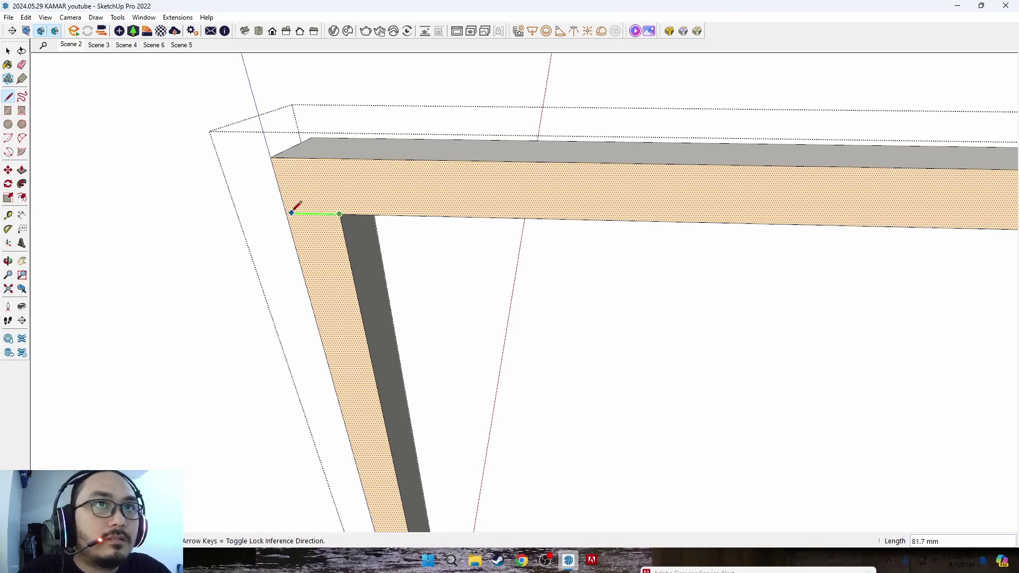
# Offset the frame face inward 50 mm, then again about 33 mm, to form bands.
pyautogui.press('f')
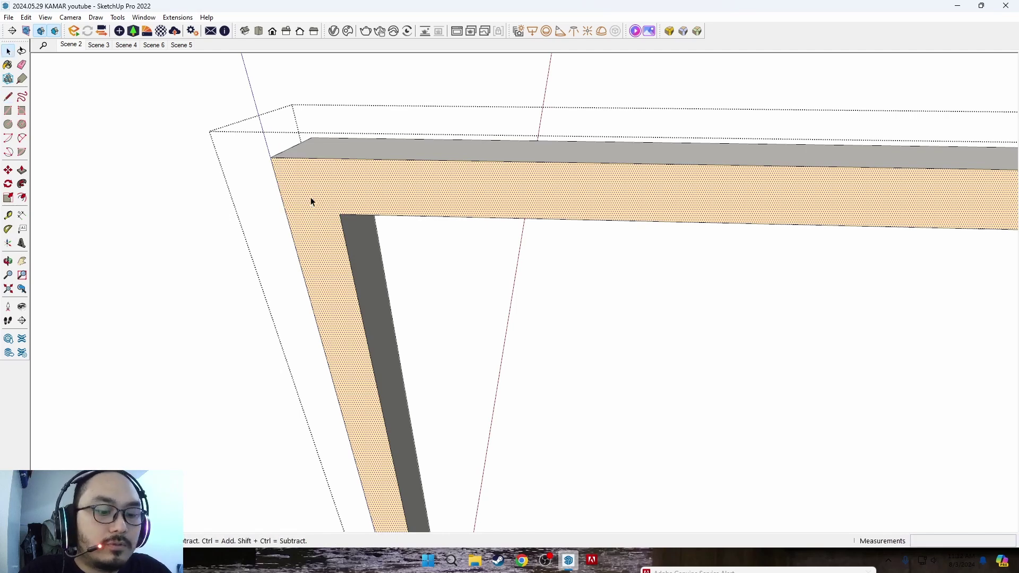
pyautogui.click(326, 206)
pyautogui.write('50')
pyautogui.press('Return')
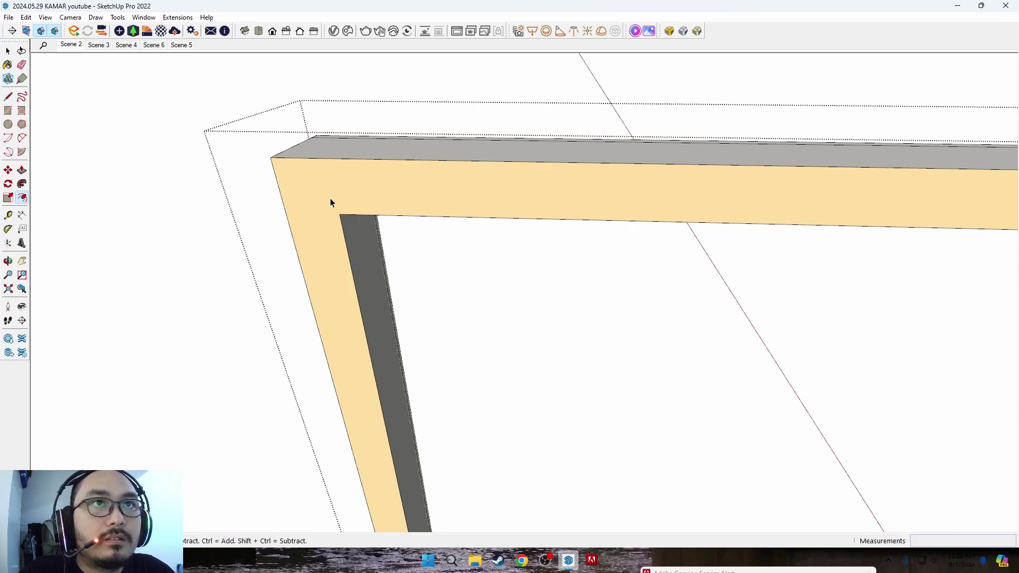
pyautogui.click(340, 207)
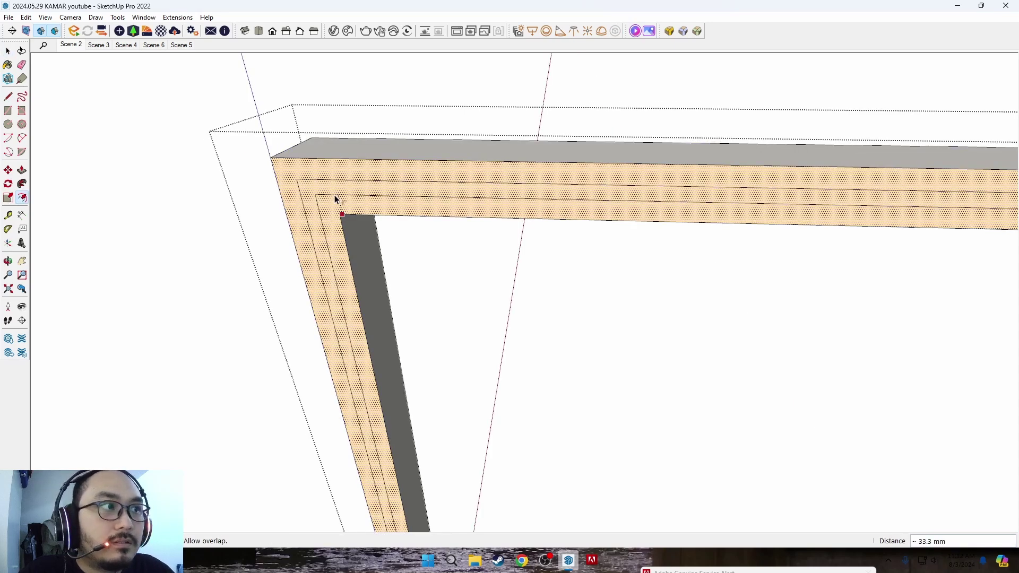
pyautogui.click(334, 197)
pyautogui.press('l')
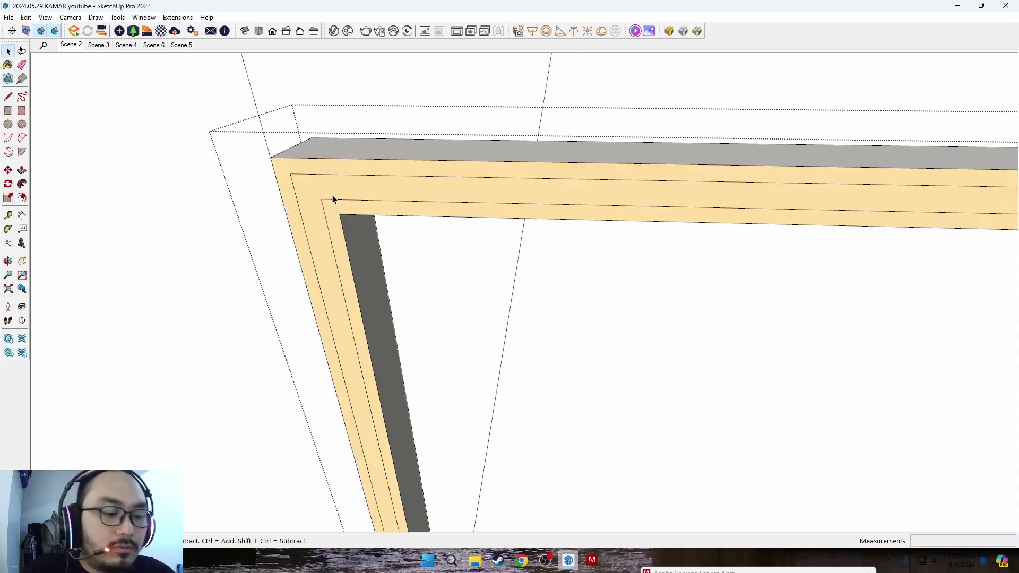
pyautogui.scroll(1, 333, 195)
pyautogui.click(321, 200)
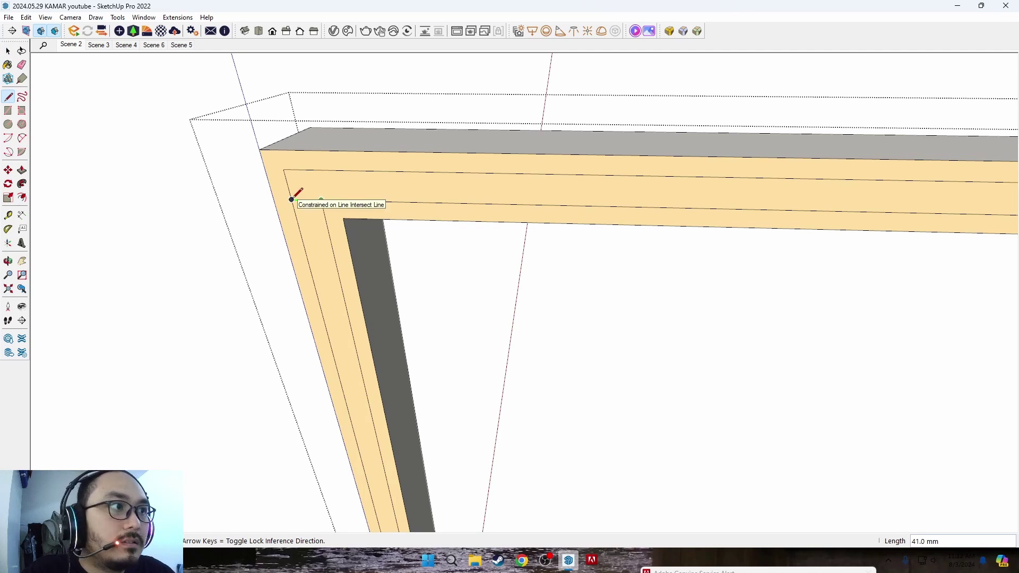
pyautogui.press('space')
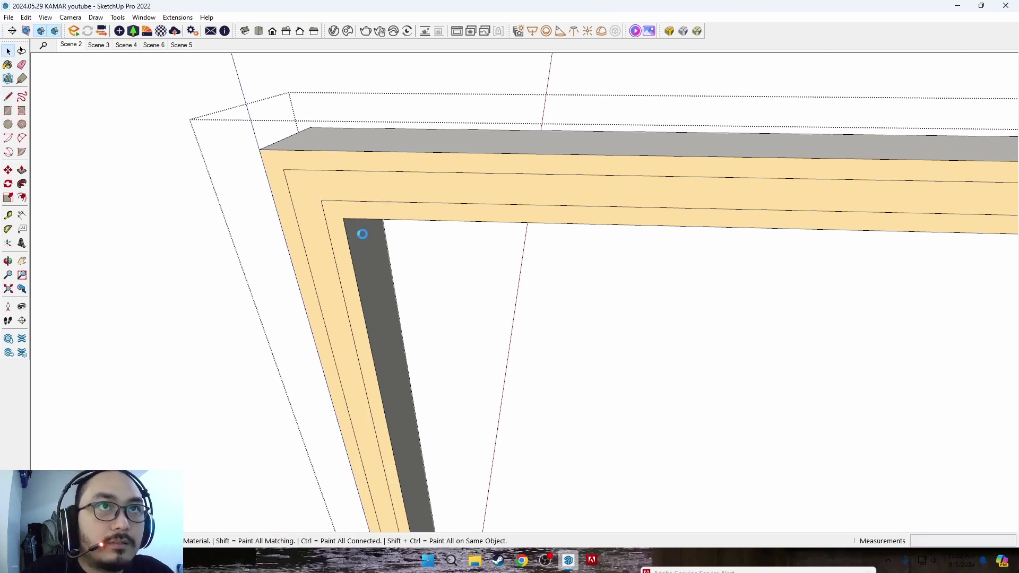
# Paint the inner and outer frame bands pale grey Color M01, then return to Scene 2.
pyautogui.press('b')
pyautogui.keyDown('shift'); pyautogui.moveTo(361, 233); pyautogui.dragTo(286, 233, button='middle'); pyautogui.keyUp('shift')
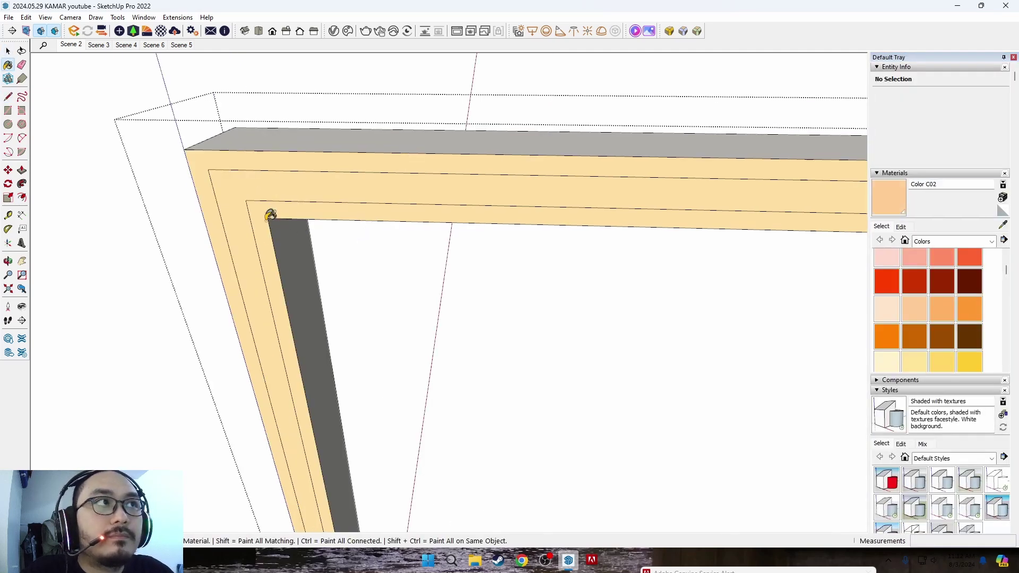
pyautogui.keyDown('alt'); pyautogui.click(296, 234); pyautogui.keyUp('alt')
pyautogui.click(268, 218)
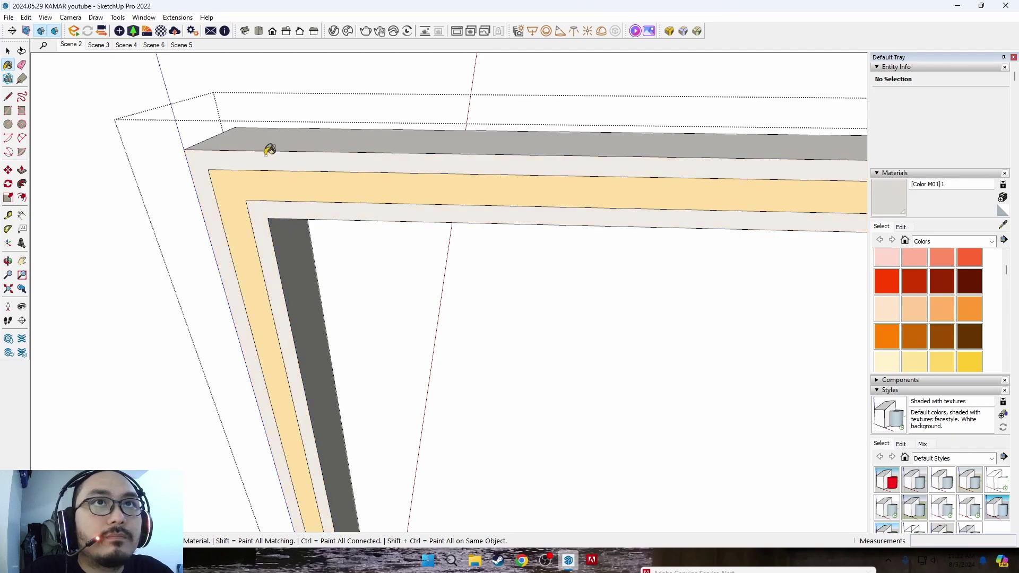
pyautogui.press('space')
pyautogui.moveTo(285, 203); pyautogui.dragTo(168, 84, button='middle')
pyautogui.click(83, 45)
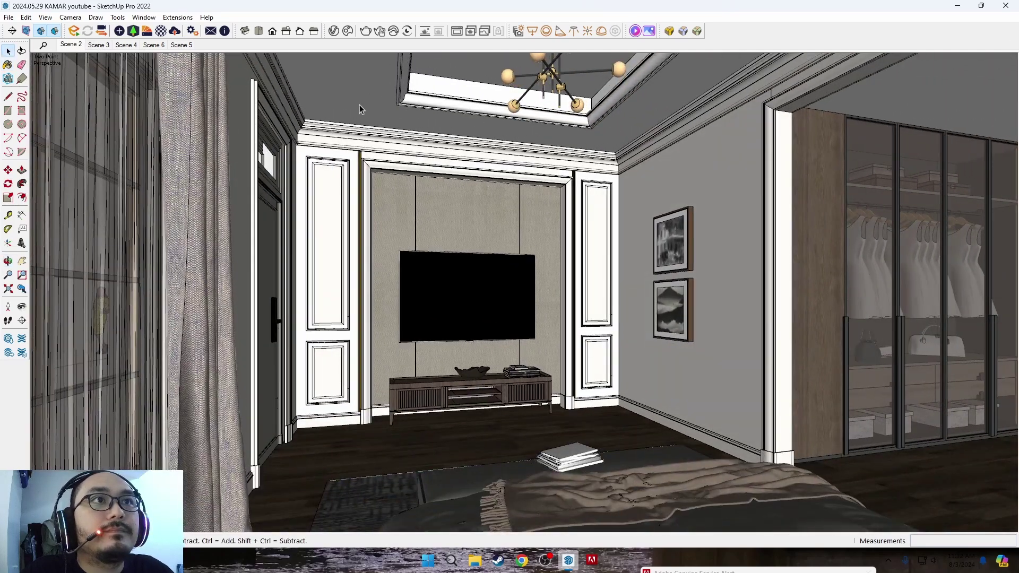
# Run a V-Ray test render of the Scene 3 bed-wall view and close the frame buffer.
pyautogui.click(99, 44)
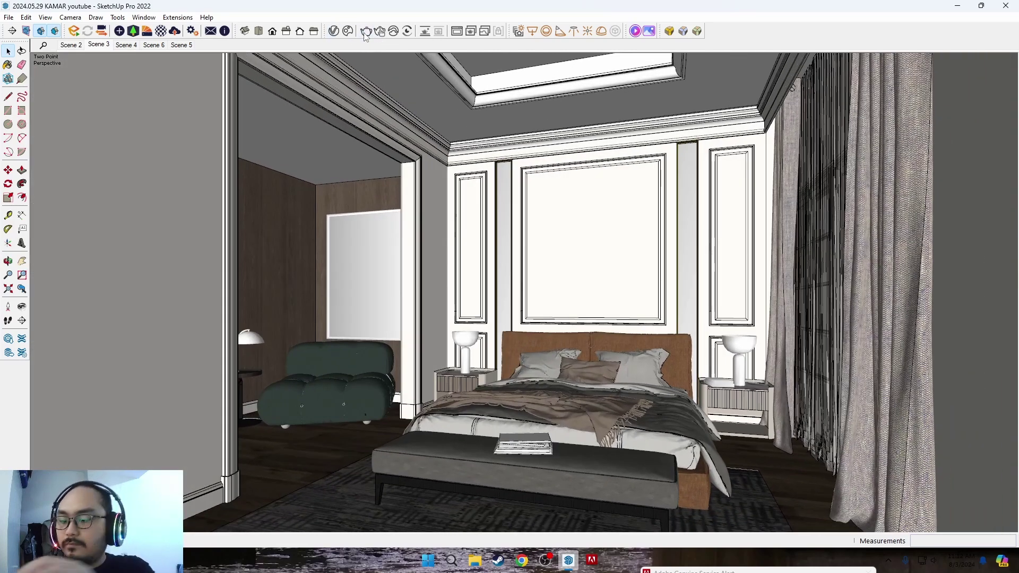
pyautogui.click(365, 32)
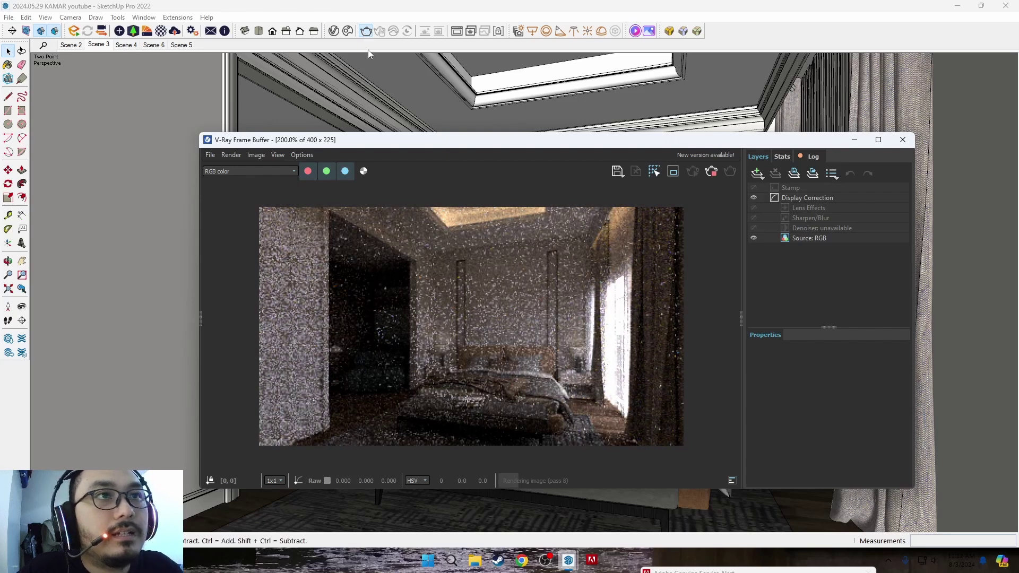
pyautogui.click(899, 146)
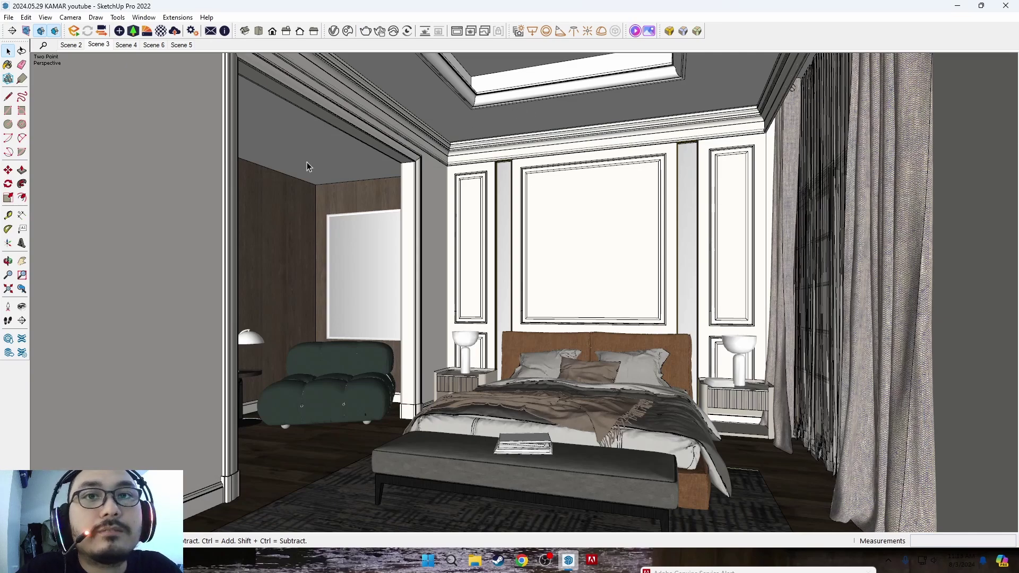
# Tilt the view up to the ceiling and draw a trial circle, then undo it.
pyautogui.click(22, 307)
pyautogui.moveTo(459, 319)
pyautogui.mouseDown()
pyautogui.moveTo(459, 230)
pyautogui.moveTo(467, 291)
pyautogui.mouseUp()
pyautogui.press('space')
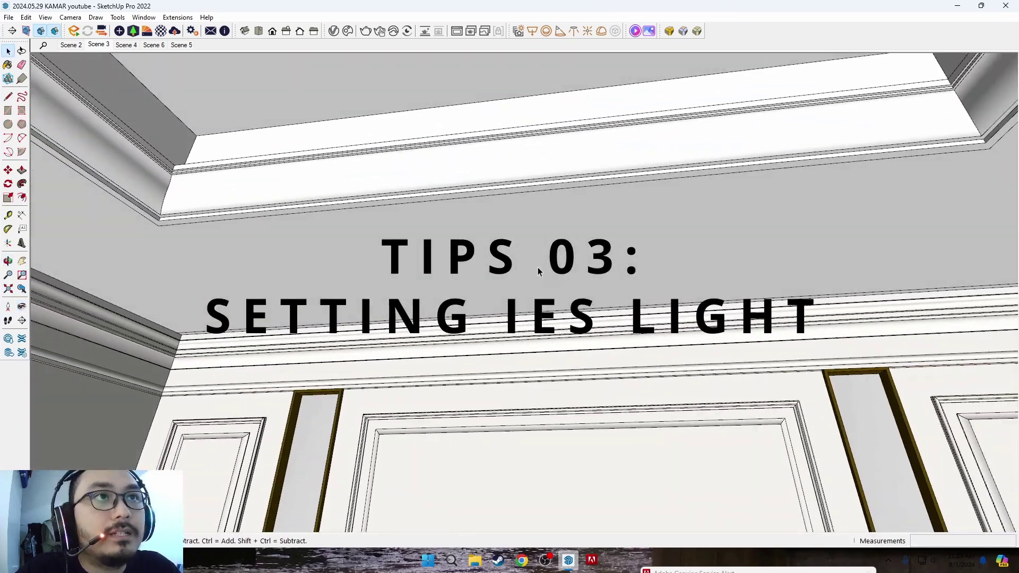
pyautogui.scroll(1, 539, 272)
pyautogui.press('c')
pyautogui.scroll(2, 494, 266)
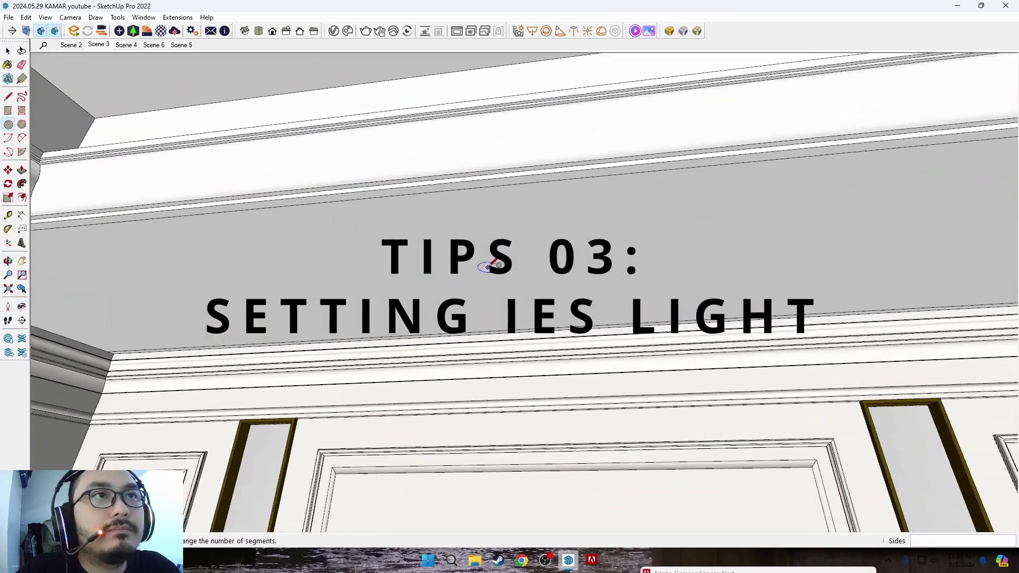
pyautogui.click(491, 260)
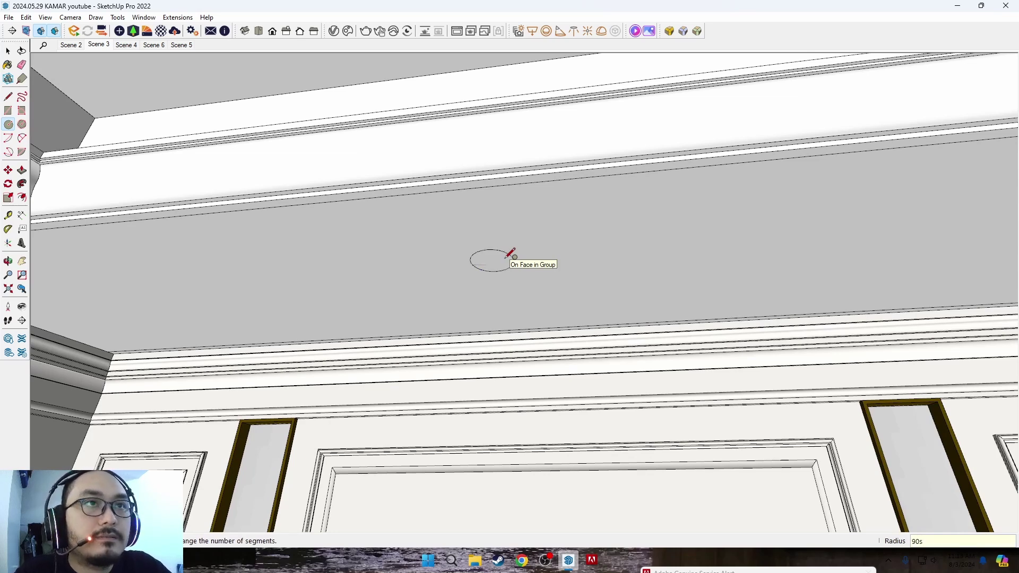
pyautogui.click(510, 253)
pyautogui.press('space')
pyautogui.hotkey('ctrl', 'z')
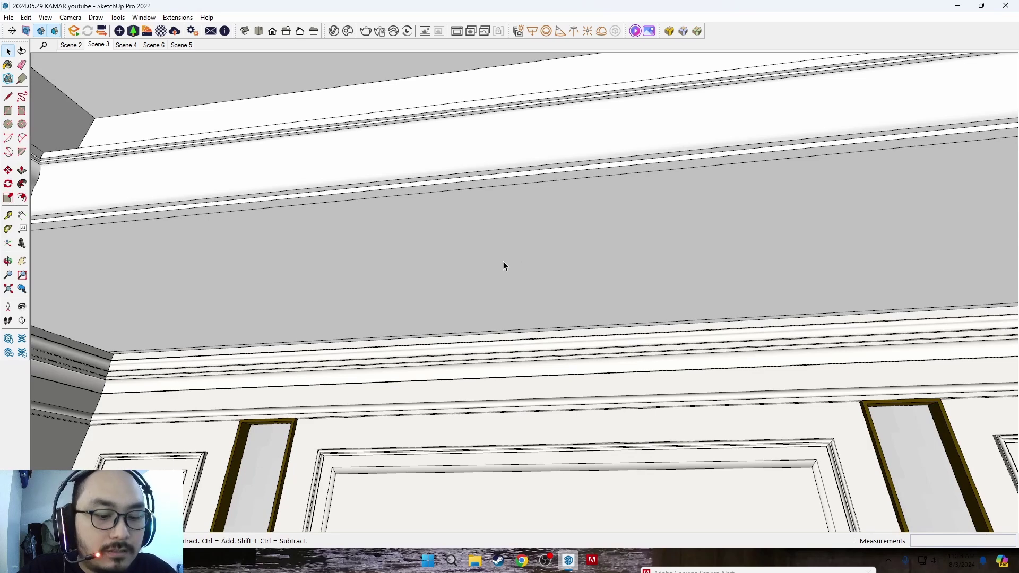
# Draw a 90-radius circle on the ceiling and group it.
pyautogui.press('c')
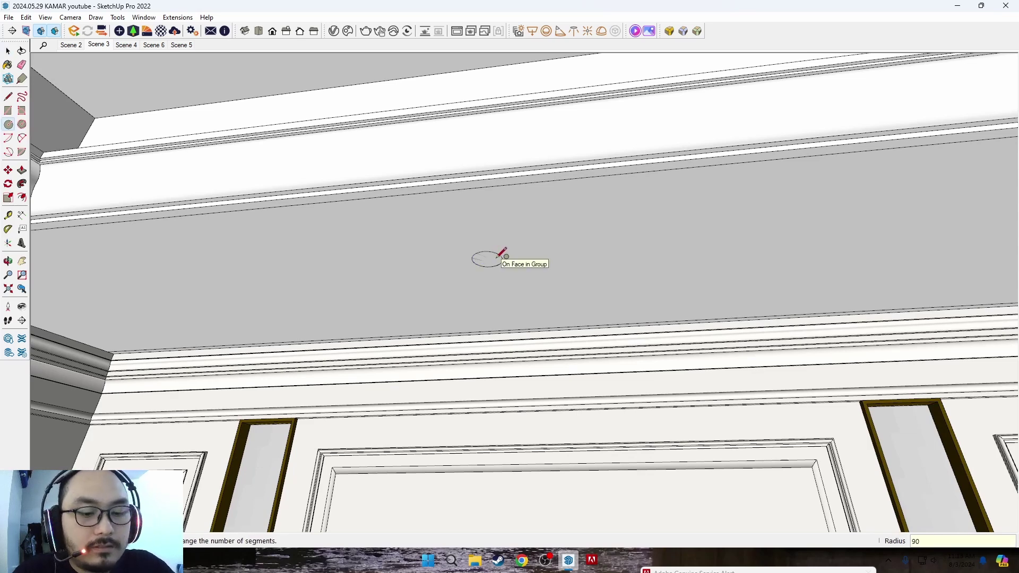
pyautogui.click(502, 255)
pyautogui.press('space')
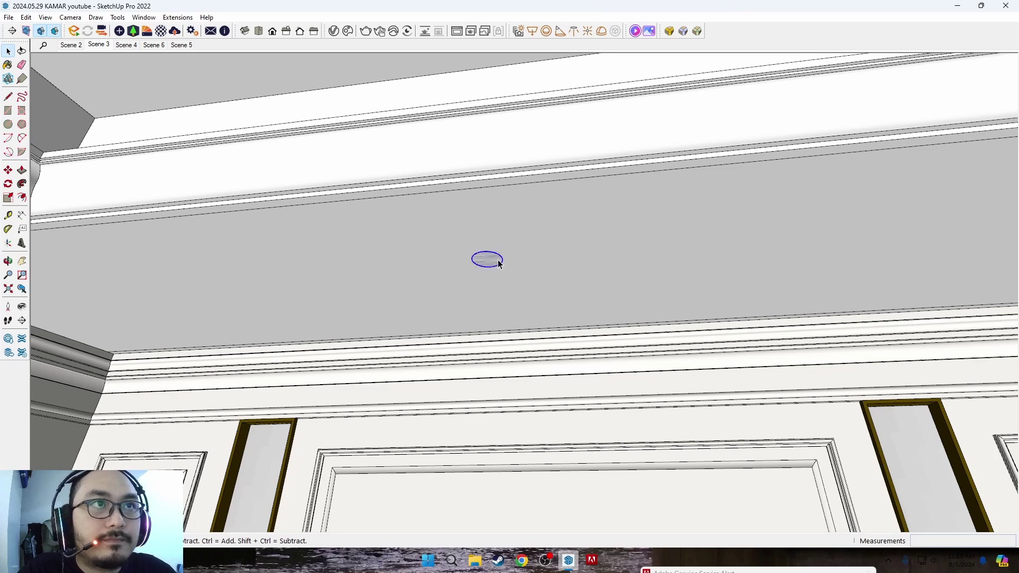
pyautogui.scroll(3, 499, 264)
pyautogui.scroll(2, 488, 260)
pyautogui.hotkey('ctrl', 'g')
# Extrude the circle into a short cylinder, inset its top face, and recess the inner disc.
pyautogui.doubleClick(489, 263)
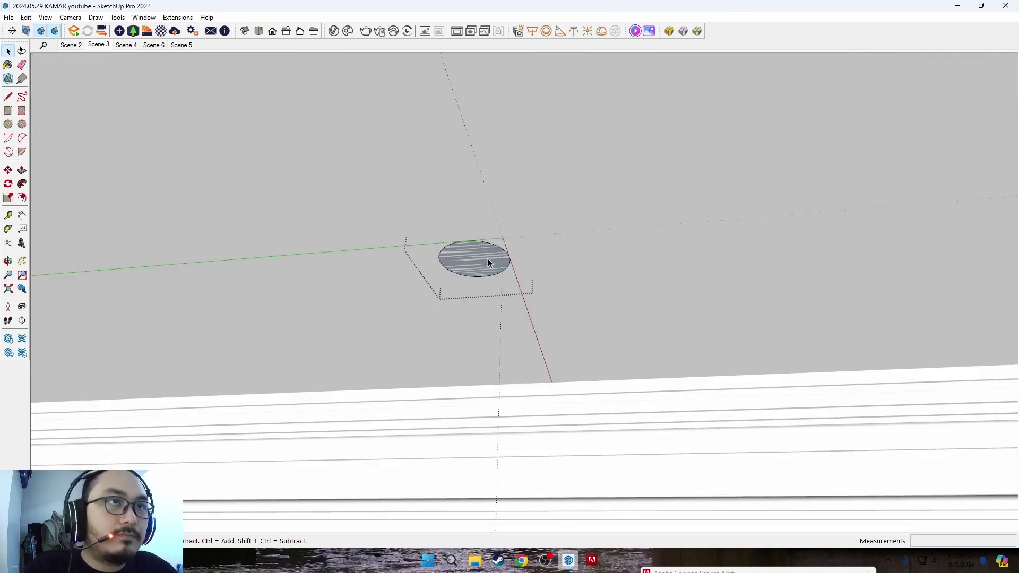
pyautogui.press('p')
pyautogui.click(483, 273)
pyautogui.write('10')
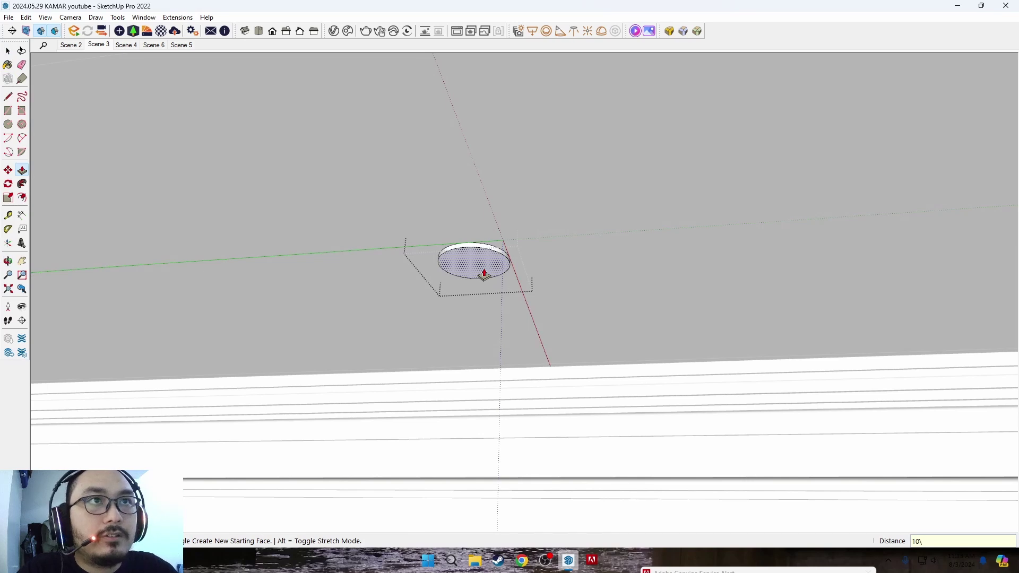
pyautogui.press('Return')
pyautogui.moveTo(480, 271); pyautogui.dragTo(451, 262, button='middle')
pyautogui.press('f')
pyautogui.click(442, 259)
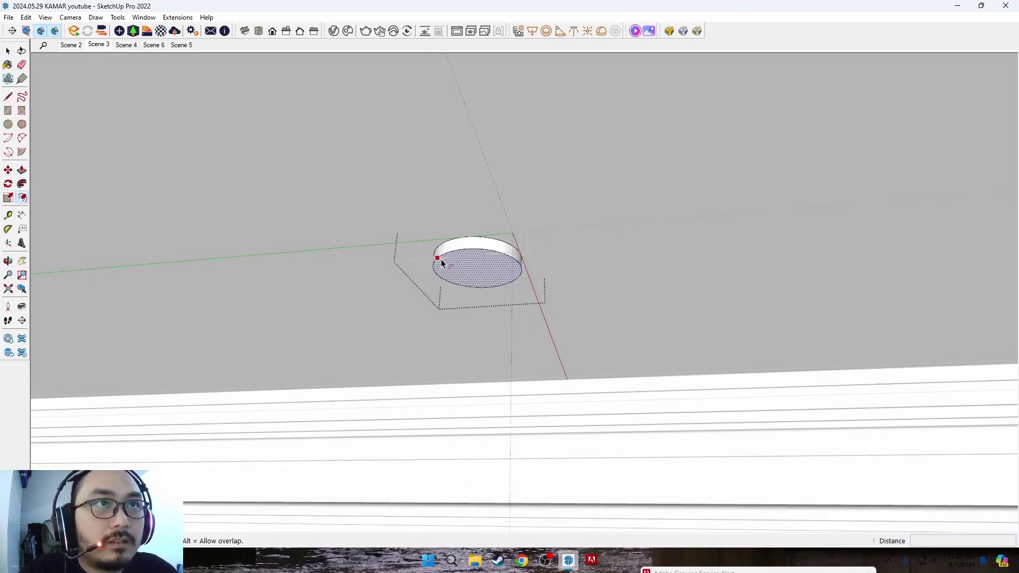
pyautogui.click(448, 261)
pyautogui.press('space')
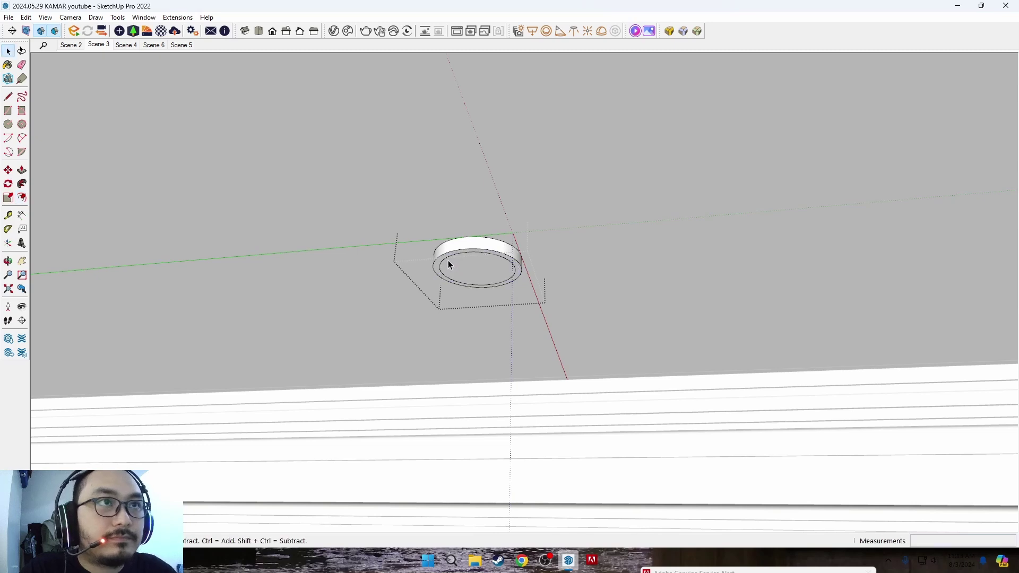
pyautogui.press('p')
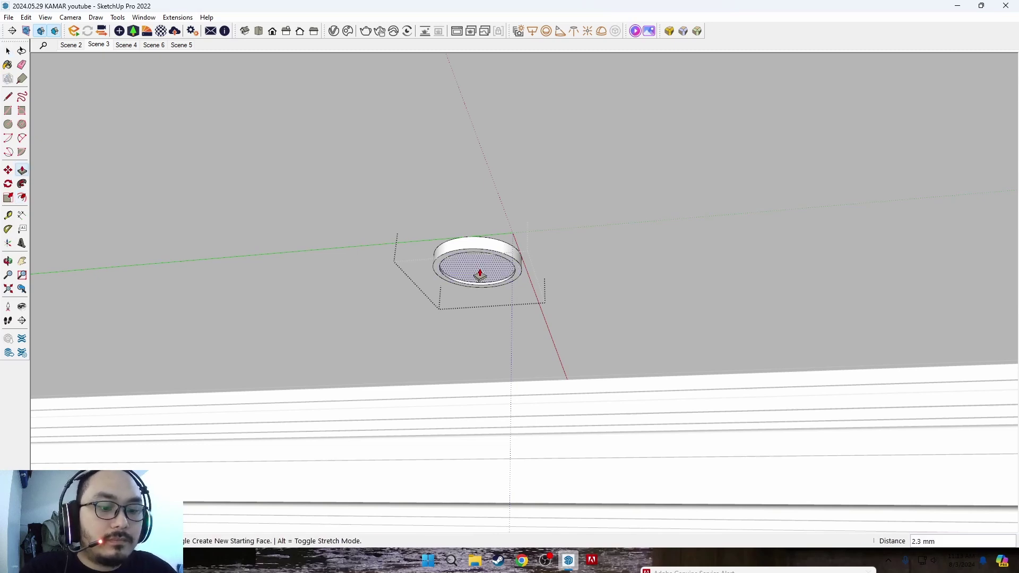
pyautogui.click(480, 274)
pyautogui.press('space')
pyautogui.press('Escape')
# Turn the downlight fixture group into a component.
pyautogui.scroll(-5, 480, 265)
pyautogui.rightClick(491, 273)
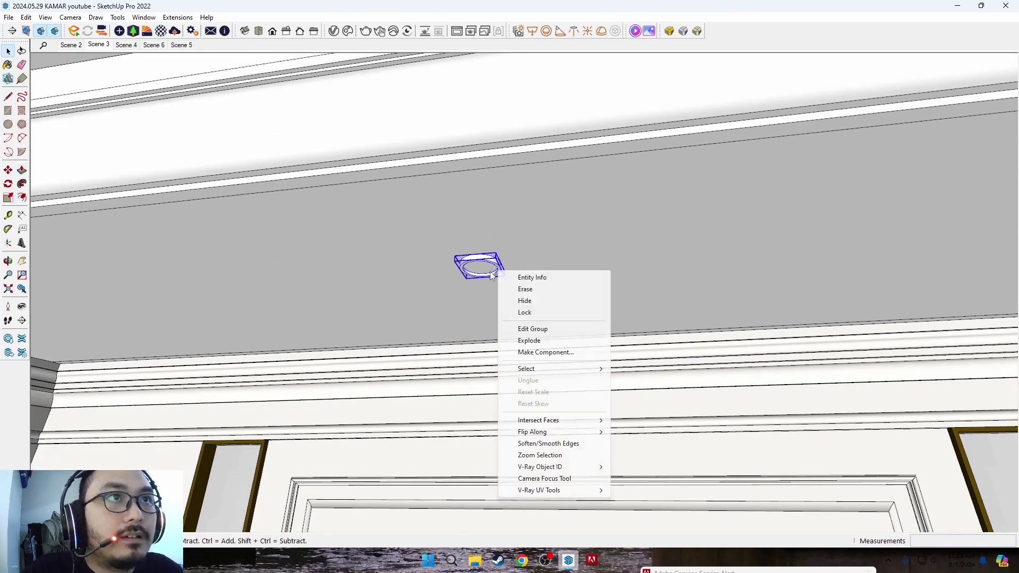
pyautogui.click(578, 352)
pyautogui.click(533, 385)
pyautogui.scroll(-5, 566, 383)
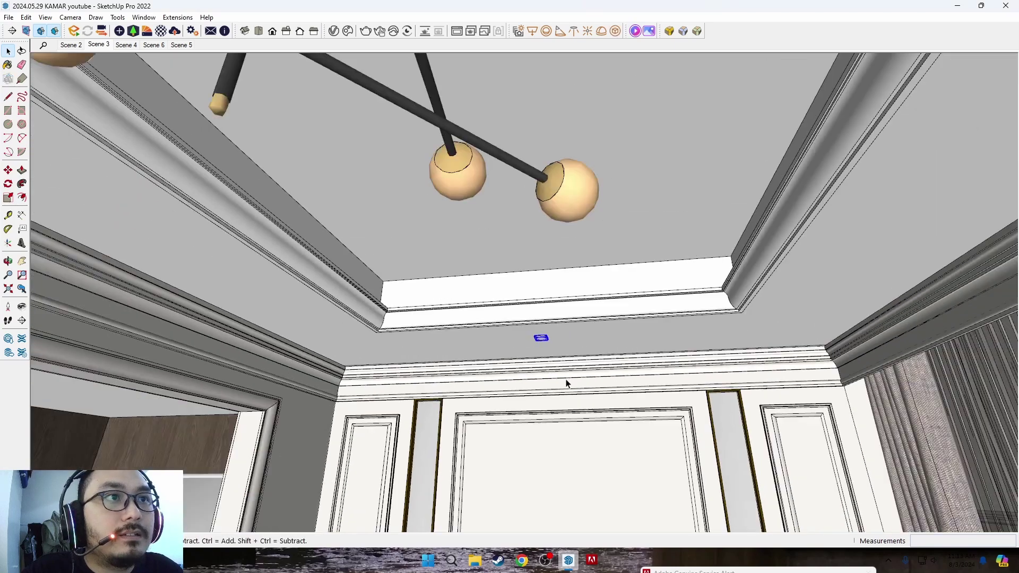
pyautogui.scroll(5, 566, 384)
pyautogui.scroll(3, 549, 357)
pyautogui.scroll(3, 555, 359)
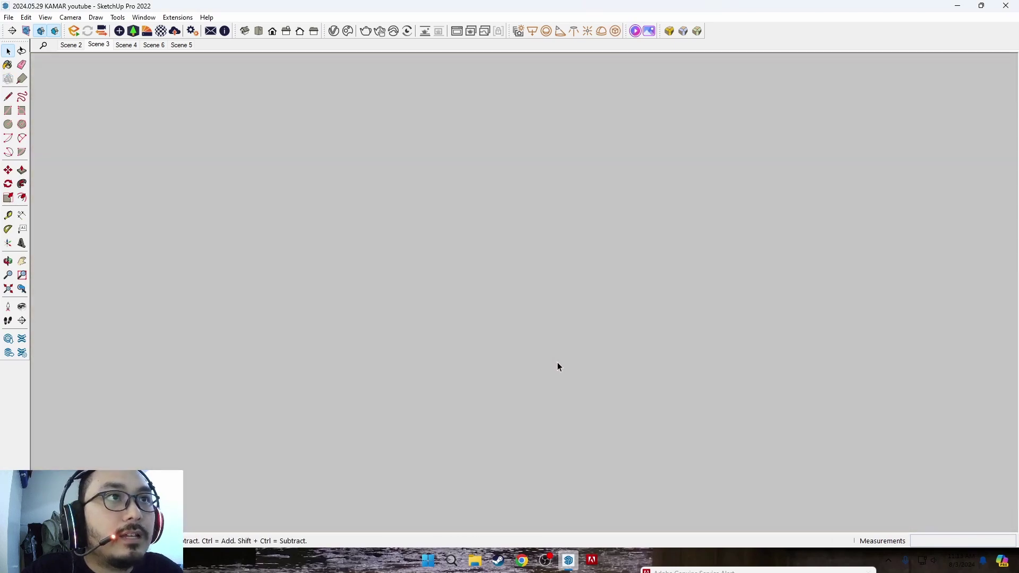
pyautogui.scroll(-5, 558, 366)
pyautogui.scroll(2, 552, 345)
pyautogui.scroll(2, 585, 403)
pyautogui.scroll(2, 554, 357)
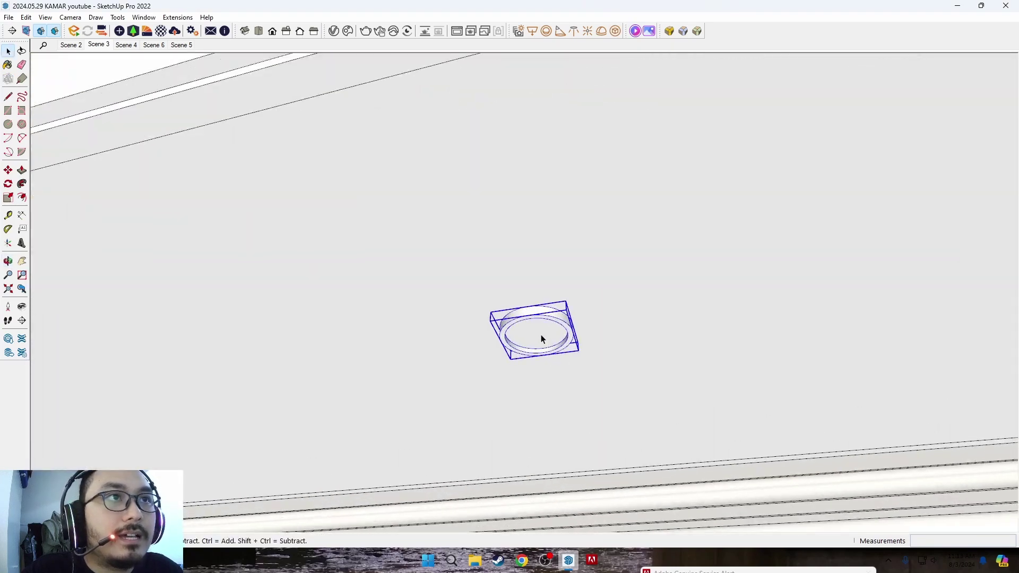
pyautogui.scroll(-2, 535, 338)
pyautogui.scroll(-2, 583, 368)
pyautogui.scroll(-2, 583, 368)
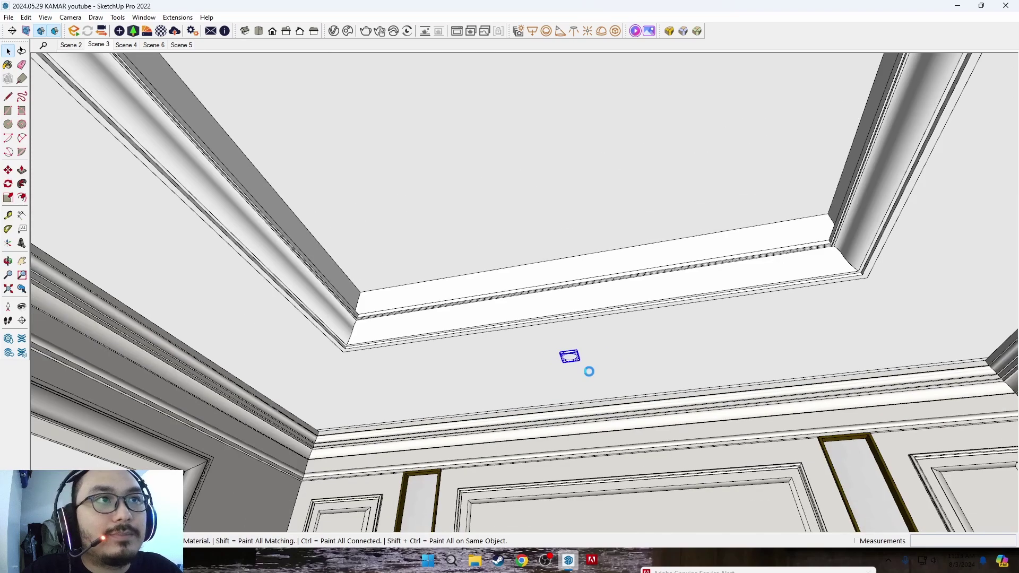
# Paint the fixture's recessed inner disc with the peach Color C02 glow material.
pyautogui.press('b')
pyautogui.scroll(-2, 552, 350)
pyautogui.scroll(2, 475, 141)
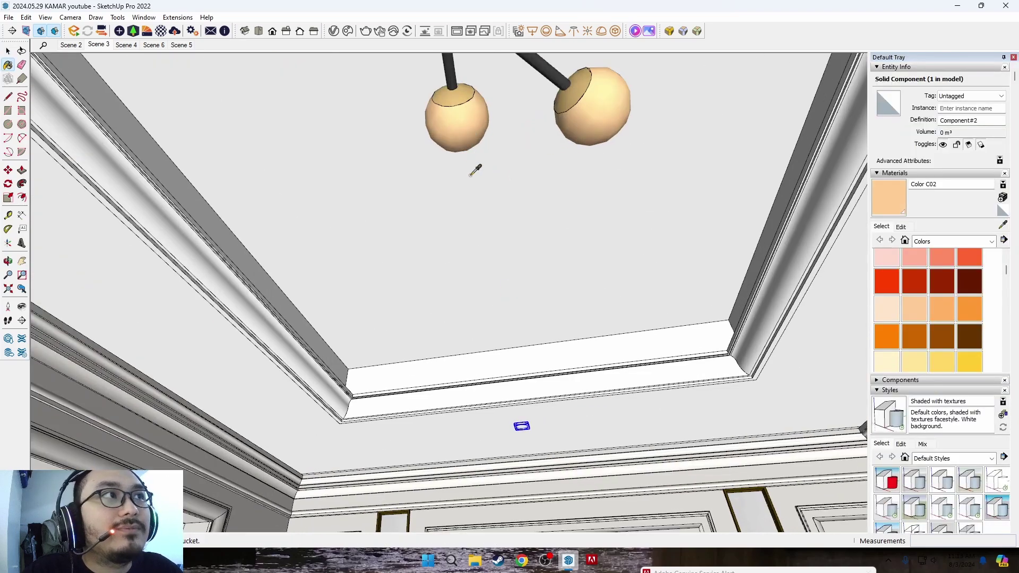
pyautogui.press('space')
pyautogui.scroll(3, 553, 448)
pyautogui.scroll(3, 526, 414)
pyautogui.scroll(2, 512, 380)
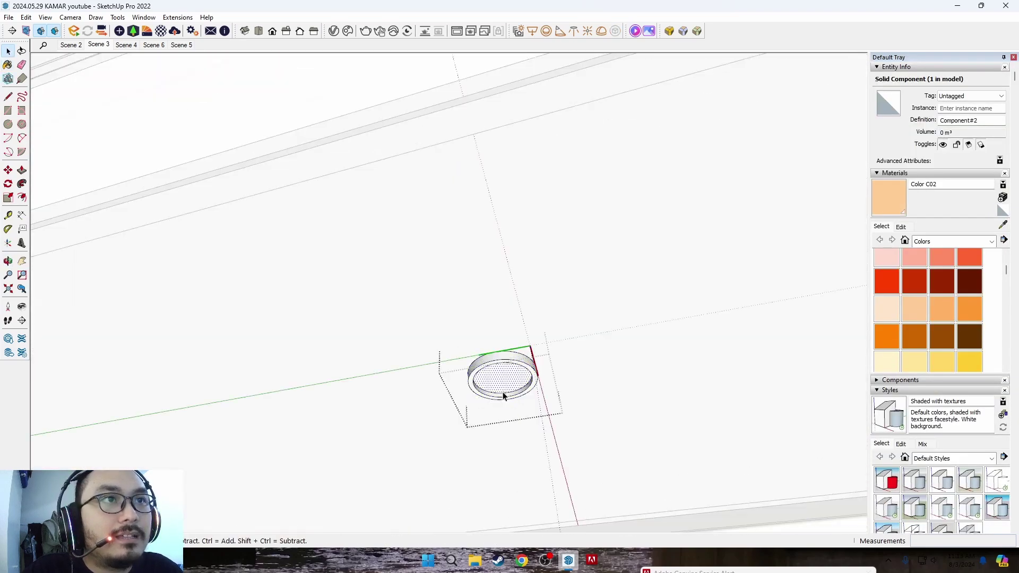
pyautogui.doubleClick(503, 395)
pyautogui.click(504, 379)
pyautogui.scroll(-3, 530, 381)
pyautogui.scroll(-3, 515, 377)
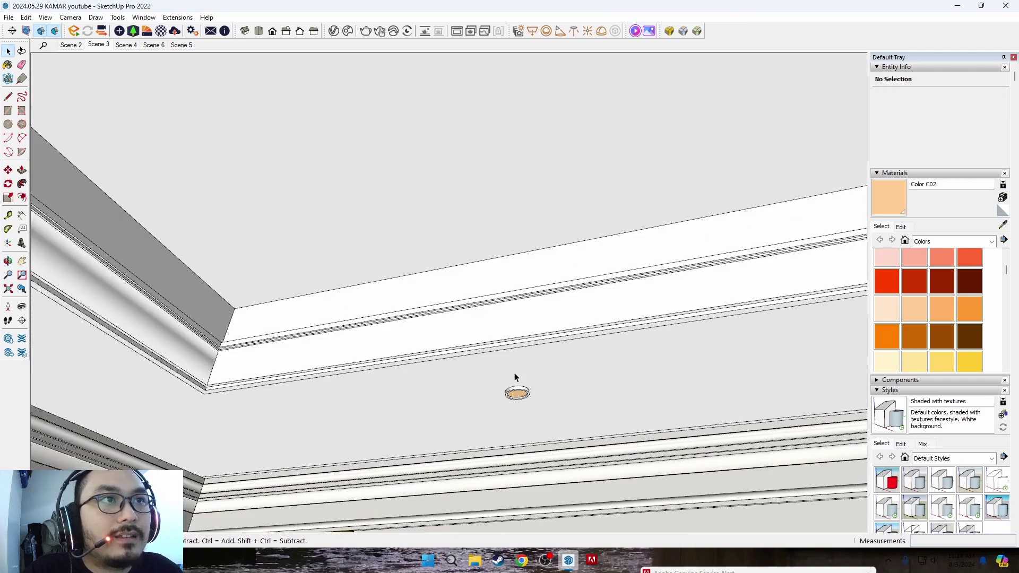
pyautogui.scroll(-1, 531, 380)
pyautogui.scroll(-5, 939, 313)
pyautogui.scroll(-5, 943, 329)
pyautogui.scroll(1, 938, 307)
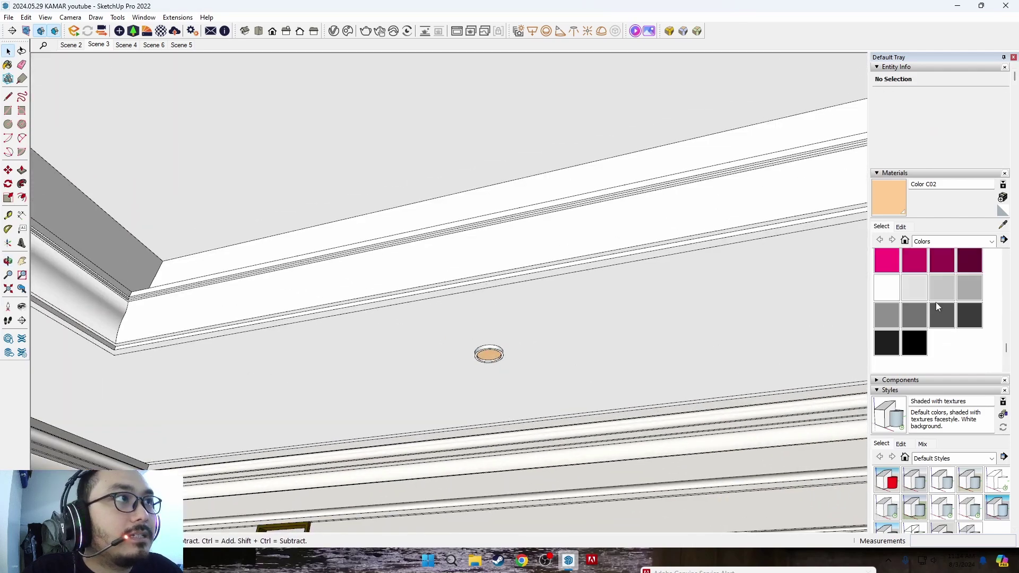
pyautogui.click(916, 314)
pyautogui.scroll(2, 503, 339)
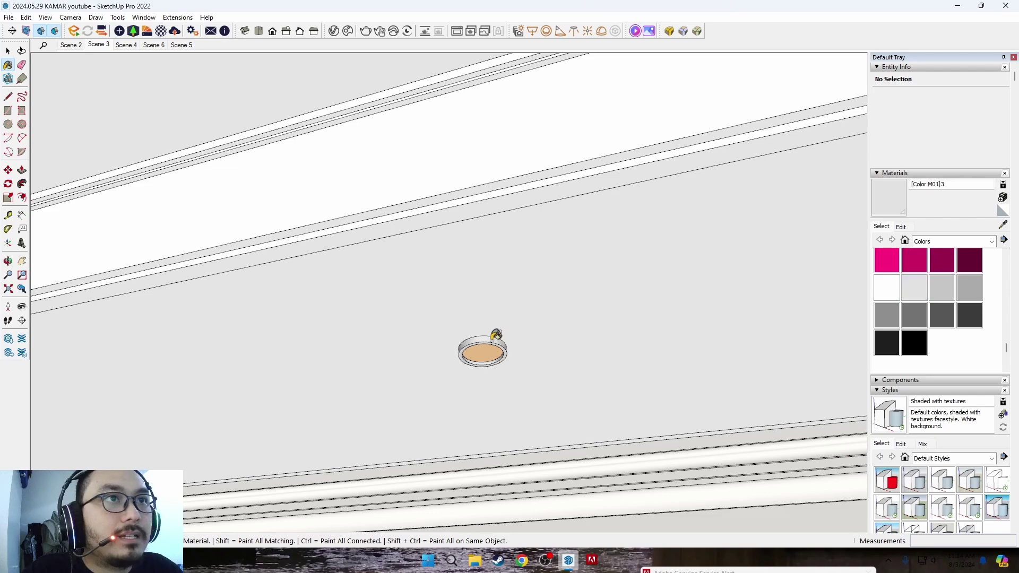
pyautogui.scroll(-2, 496, 340)
pyautogui.press('space')
pyautogui.click(484, 353)
pyautogui.moveTo(509, 352)
pyautogui.mouseDown(button='middle')
pyautogui.moveTo(513, 342)
pyautogui.moveTo(489, 366)
pyautogui.mouseUp(button='middle')
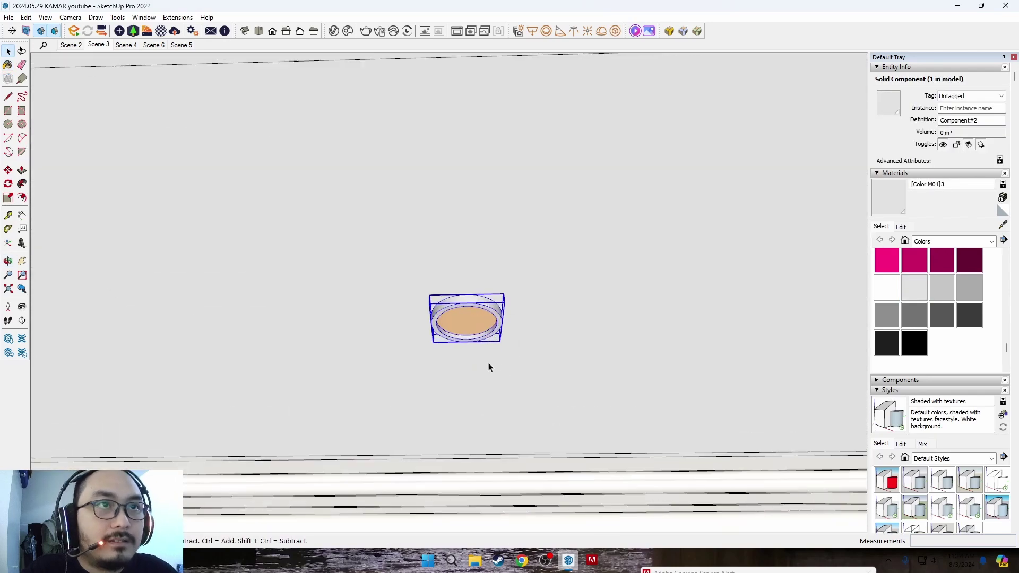
# Begin moving the ring fixture, orbit toward it, then cancel the move.
pyautogui.press('m')
pyautogui.click(467, 326)
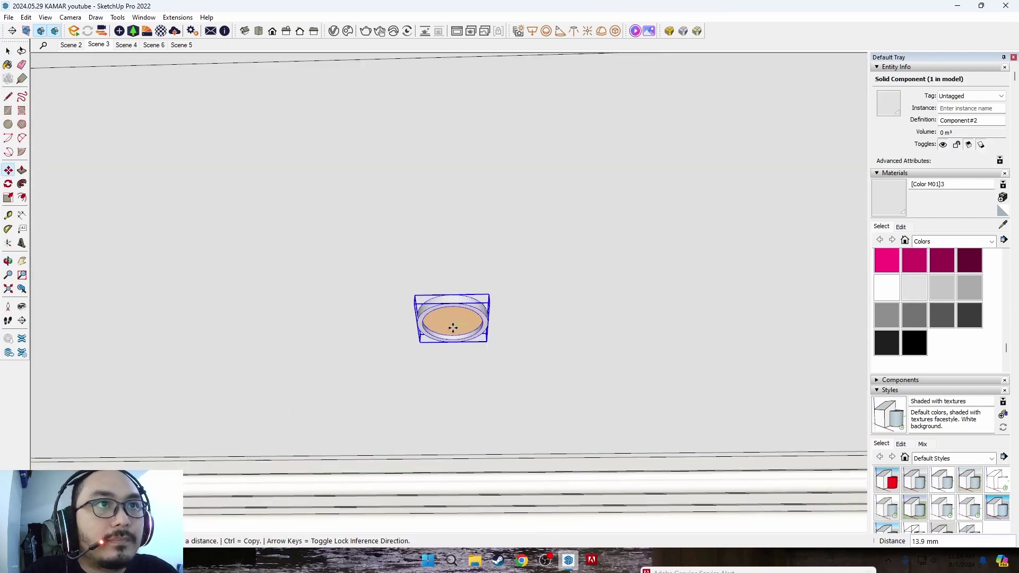
pyautogui.scroll(-3, 462, 324)
pyautogui.scroll(-3, 458, 321)
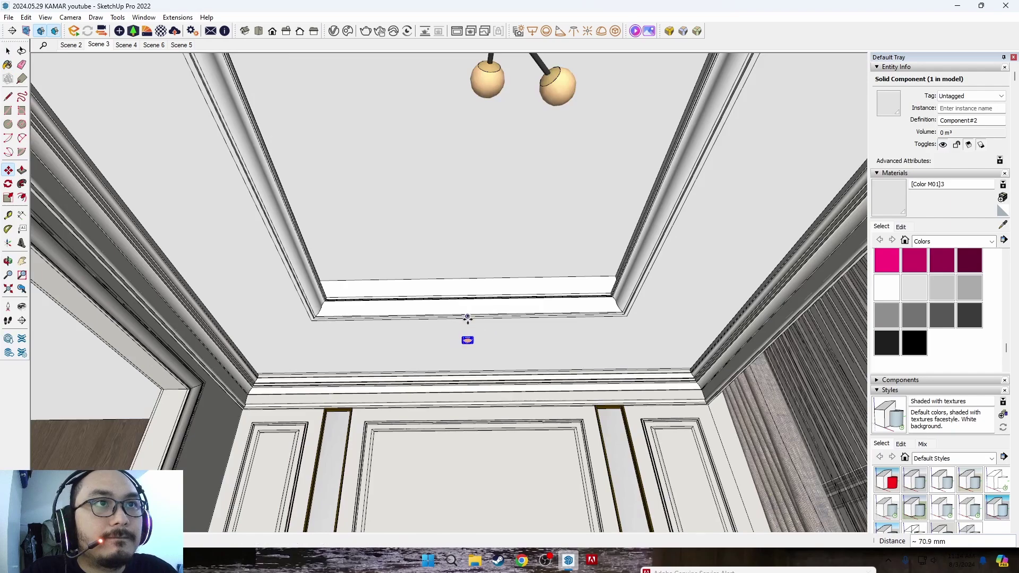
pyautogui.scroll(3, 467, 319)
pyautogui.moveTo(467, 319)
pyautogui.mouseDown(button='middle')
pyautogui.moveTo(383, 335)
pyautogui.moveTo(342, 321)
pyautogui.mouseUp(button='middle')
pyautogui.press('space')
# Draw a reference line across the ceiling to the opposite cornice.
pyautogui.press('l')
pyautogui.click(261, 293)
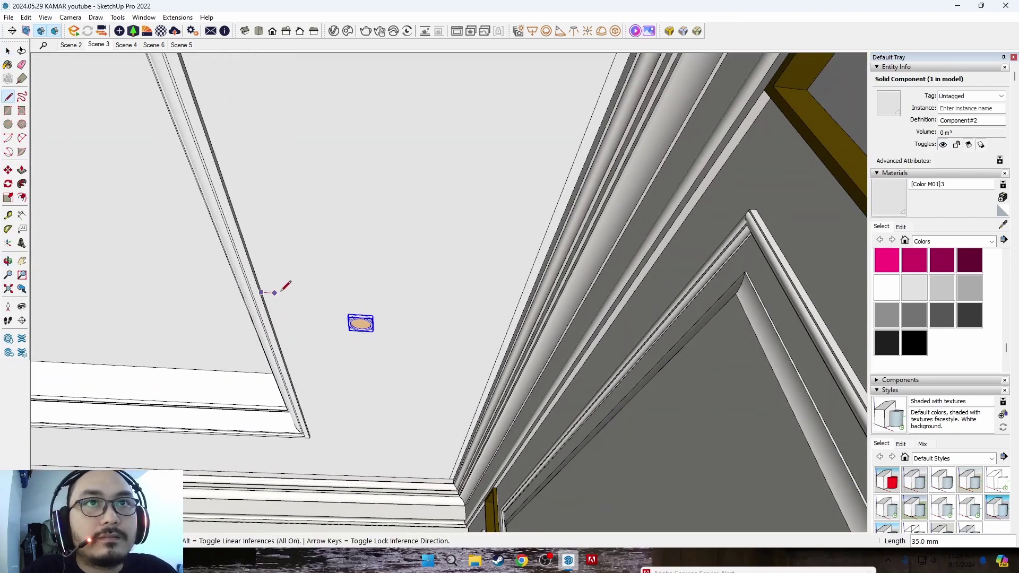
pyautogui.click(523, 310)
pyautogui.press('space')
pyautogui.scroll(2, 368, 331)
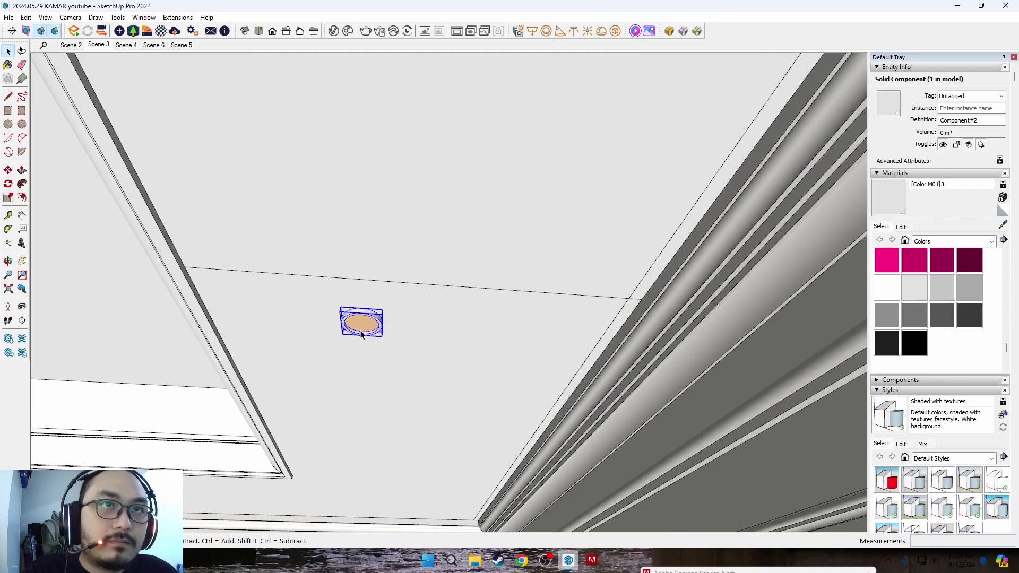
pyautogui.scroll(2, 364, 334)
# Move the ring component further along the ceiling.
pyautogui.press('m')
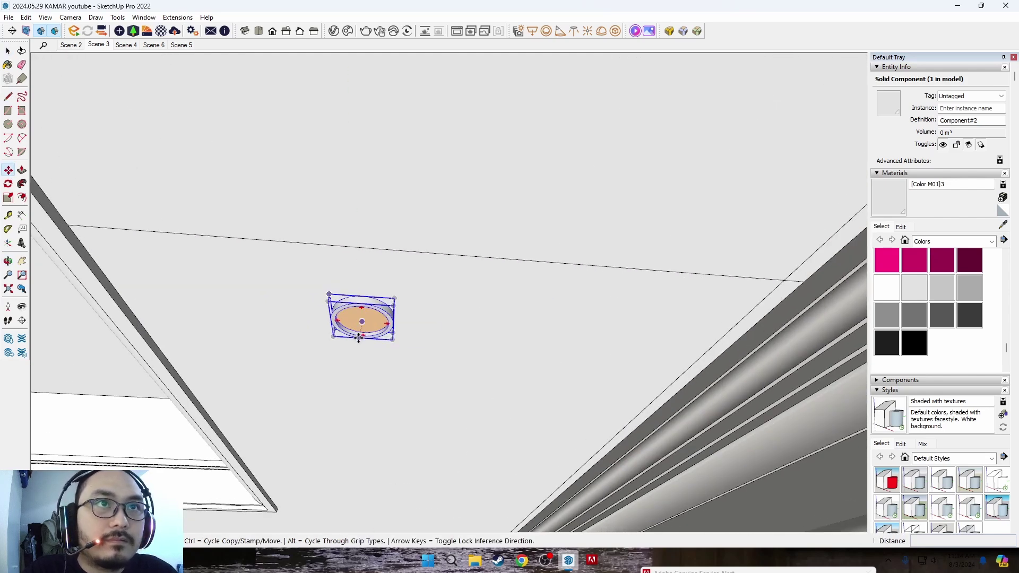
pyautogui.click(363, 321)
pyautogui.scroll(-2, 363, 322)
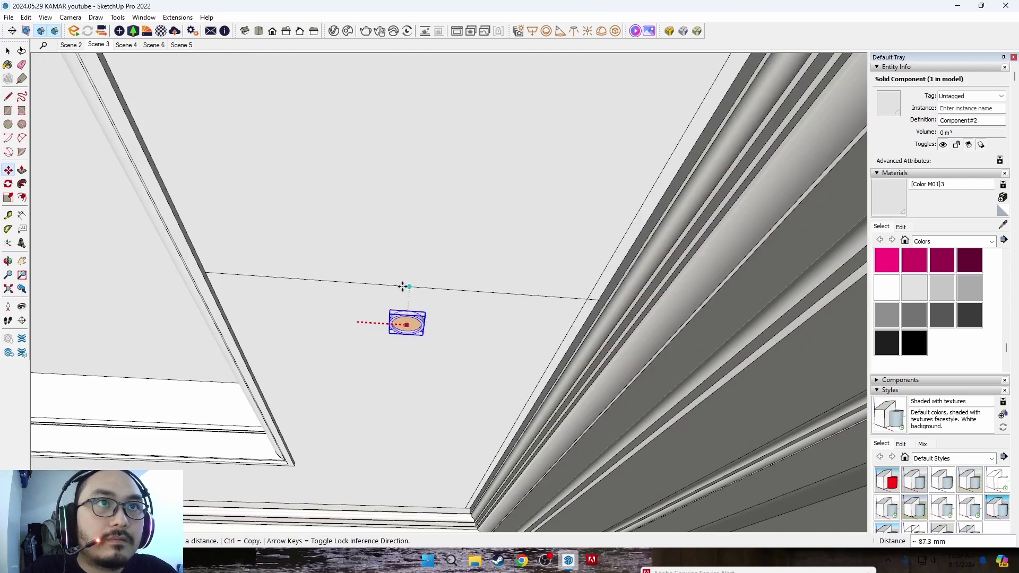
pyautogui.click(426, 288)
pyautogui.press('space')
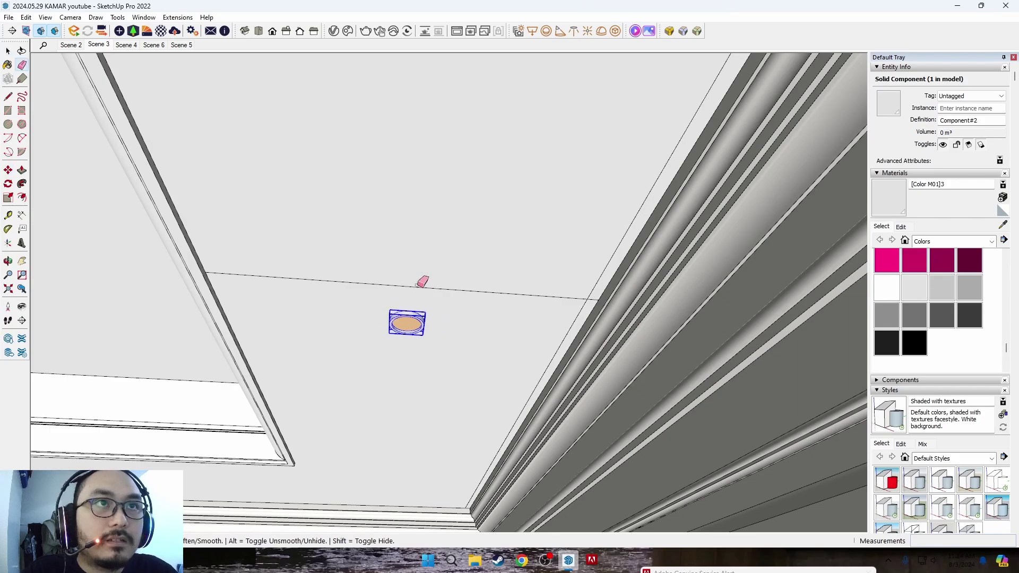
# Orbit to view the ceiling and chandelier, then select the ceiling downlight.
pyautogui.scroll(-5, 423, 282)
pyautogui.moveTo(820, 311)
pyautogui.mouseDown(button='middle')
pyautogui.moveTo(566, 345)
pyautogui.moveTo(560, 378)
pyautogui.moveTo(474, 352)
pyautogui.mouseUp(button='middle')
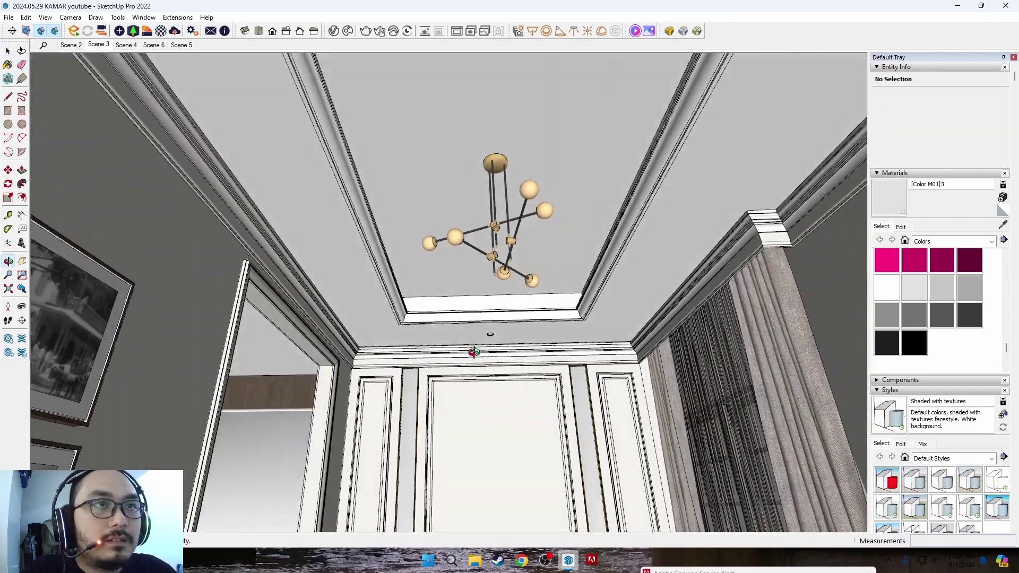
pyautogui.scroll(3, 483, 382)
pyautogui.scroll(2, 462, 308)
pyautogui.keyDown('shift'); pyautogui.moveTo(461, 308); pyautogui.dragTo(471, 322, button='middle'); pyautogui.keyUp('shift')
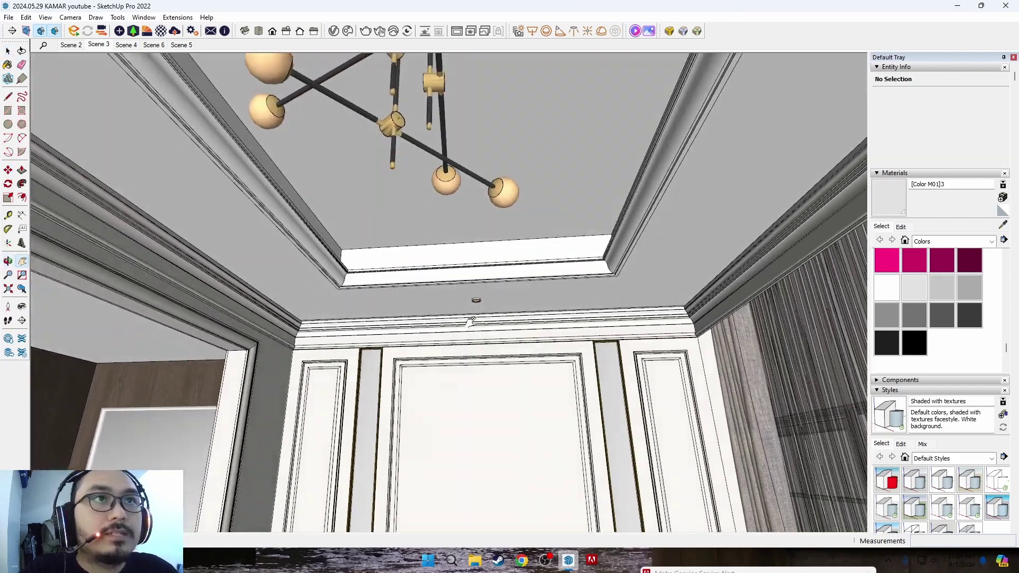
pyautogui.scroll(2, 470, 321)
pyautogui.scroll(3, 462, 287)
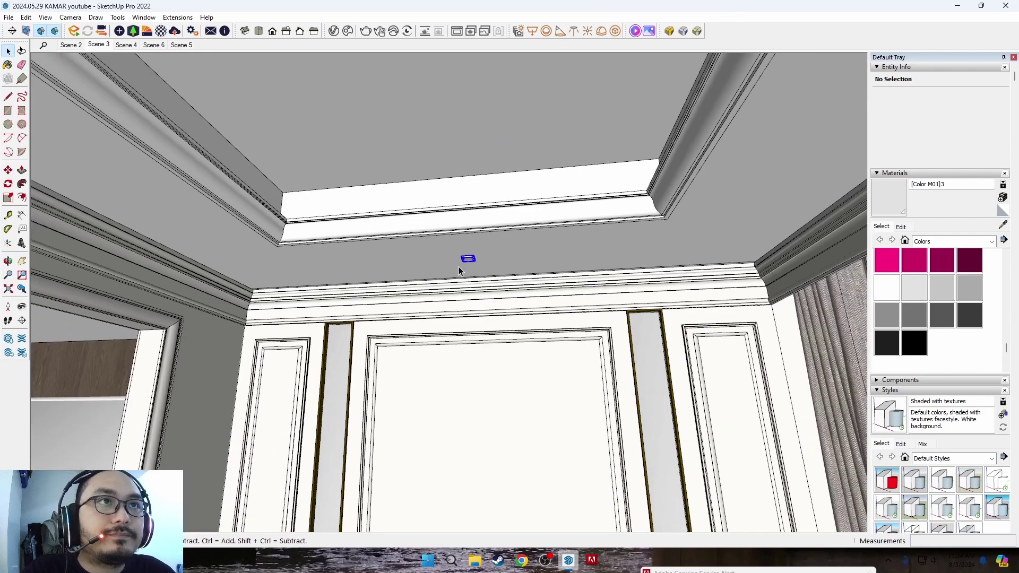
pyautogui.click(467, 264)
pyautogui.scroll(5, 467, 265)
# Copy the downlight onto the ceiling near the wood-panelled corner, then pick it up again.
pyautogui.press('m')
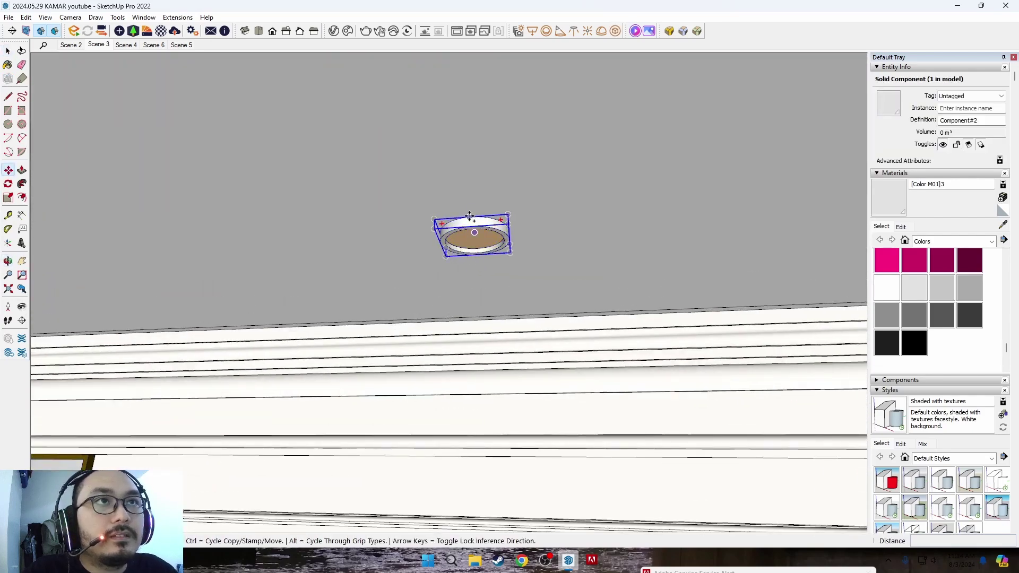
pyautogui.scroll(-3, 470, 217)
pyautogui.moveTo(510, 262)
pyautogui.mouseDown(button='middle')
pyautogui.moveTo(705, 254)
pyautogui.moveTo(689, 281)
pyautogui.moveTo(482, 289)
pyautogui.moveTo(284, 275)
pyautogui.moveTo(251, 302)
pyautogui.moveTo(404, 314)
pyautogui.moveTo(221, 342)
pyautogui.moveTo(282, 328)
pyautogui.moveTo(582, 355)
pyautogui.moveTo(693, 346)
pyautogui.moveTo(615, 384)
pyautogui.moveTo(498, 275)
pyautogui.moveTo(591, 311)
pyautogui.moveTo(583, 280)
pyautogui.moveTo(575, 341)
pyautogui.moveTo(564, 271)
pyautogui.moveTo(566, 282)
pyautogui.moveTo(582, 243)
pyautogui.moveTo(515, 229)
pyautogui.mouseUp(button='middle')
pyautogui.click(255, 293)
pyautogui.press('space')
pyautogui.press('m')
pyautogui.click(578, 240)
pyautogui.scroll(3, 504, 222)
# Move the ceiling light to a new spot near the ceiling corner.
pyautogui.press('m')
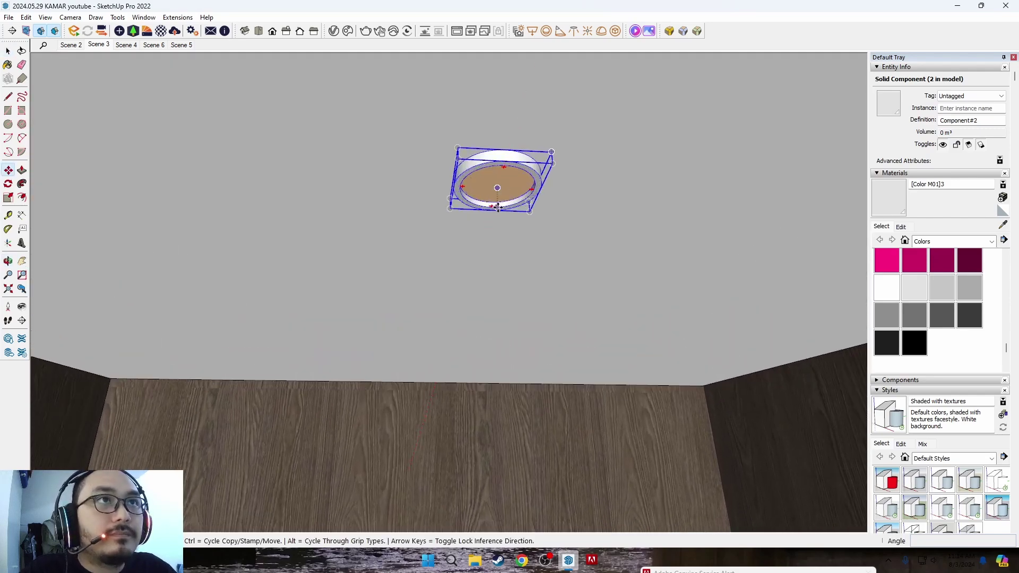
pyautogui.click(498, 188)
pyautogui.scroll(-3, 470, 242)
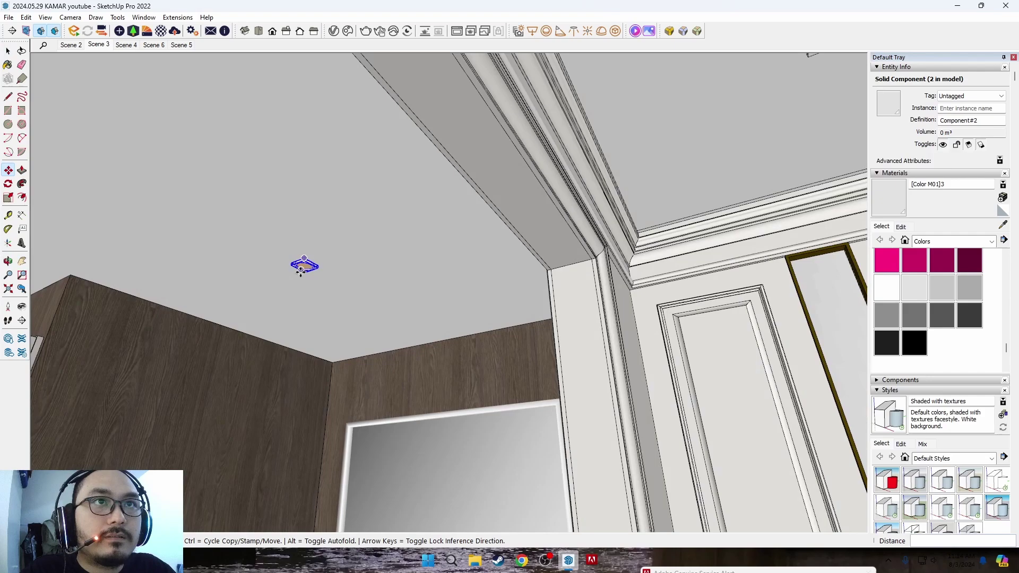
pyautogui.moveTo(438, 426); pyautogui.dragTo(322, 274, button='middle')
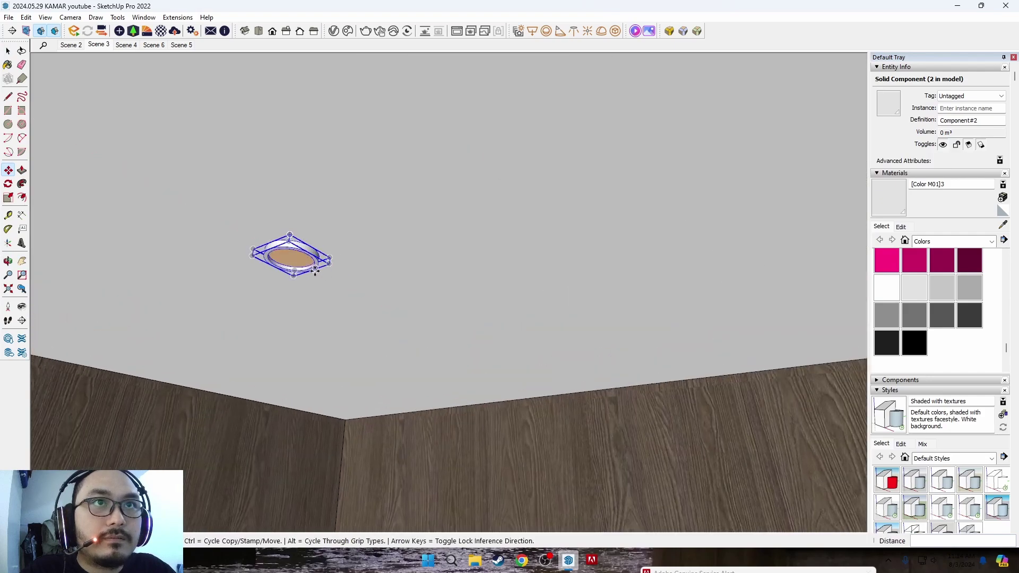
pyautogui.scroll(-3, 321, 273)
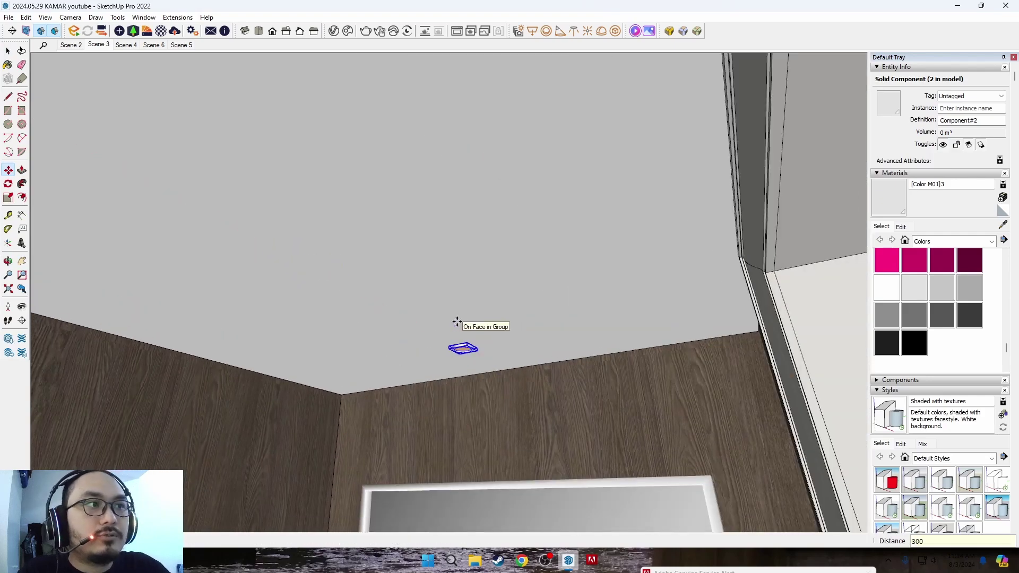
pyautogui.click(457, 327)
pyautogui.press('space')
# Swing the view toward the doorway ceiling and try moving the light, then cancel.
pyautogui.moveTo(457, 327); pyautogui.dragTo(336, 404, button='middle')
pyautogui.scroll(3, 390, 349)
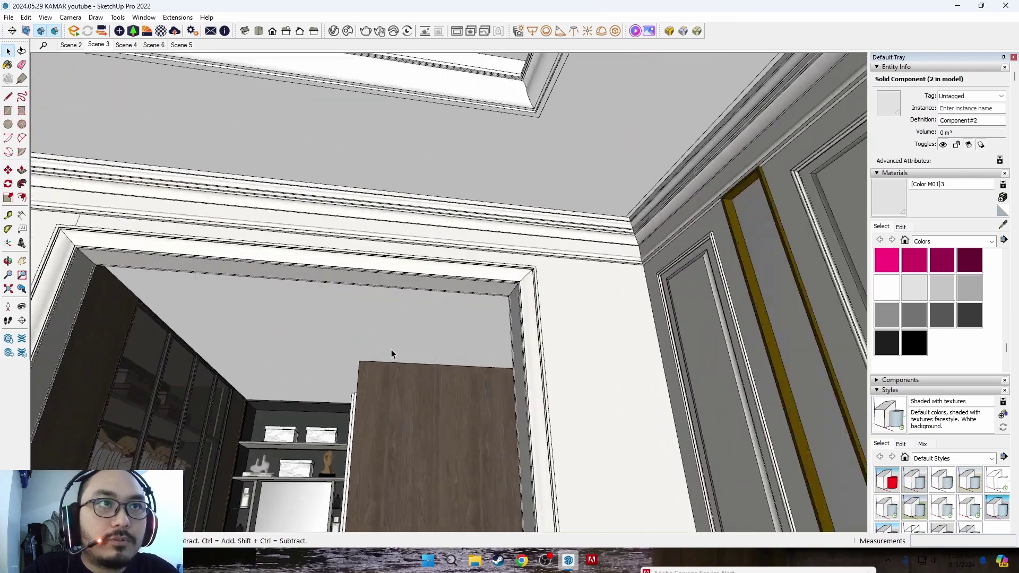
pyautogui.scroll(2, 390, 350)
pyautogui.press('m')
pyautogui.click(539, 351)
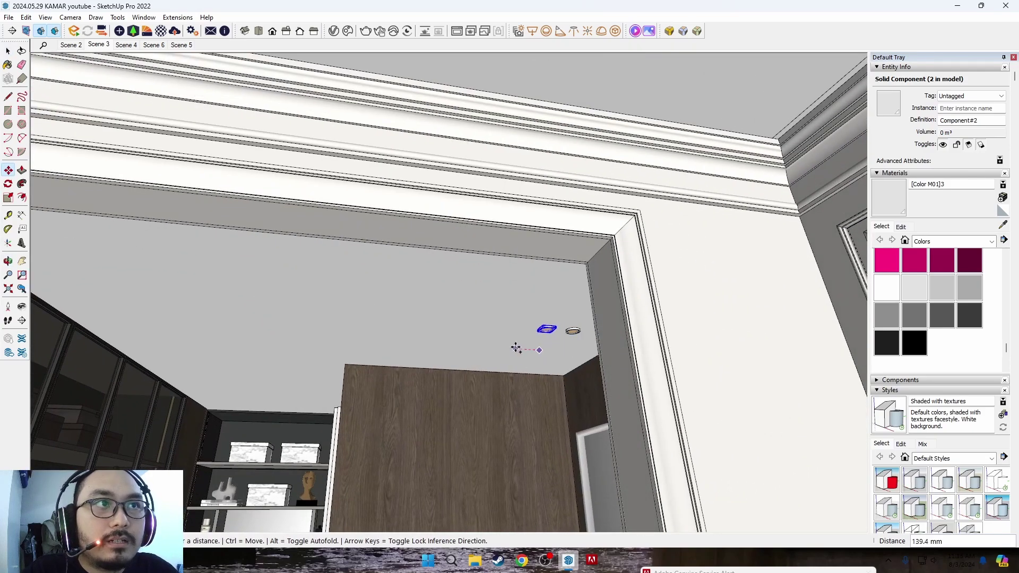
pyautogui.scroll(-3, 516, 348)
pyautogui.scroll(2, 546, 341)
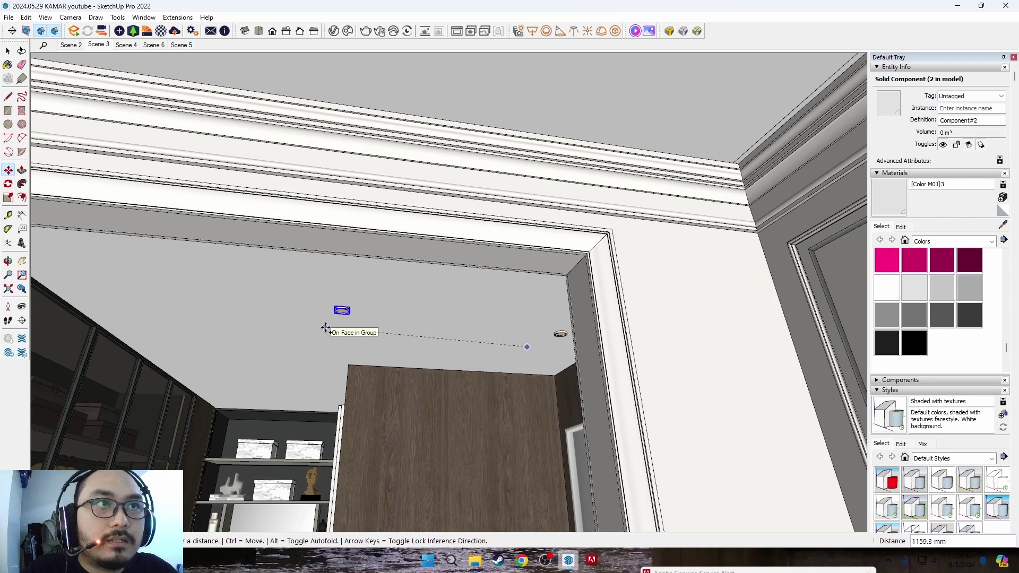
pyautogui.press('Escape')
pyautogui.scroll(3, 576, 338)
pyautogui.scroll(2, 584, 335)
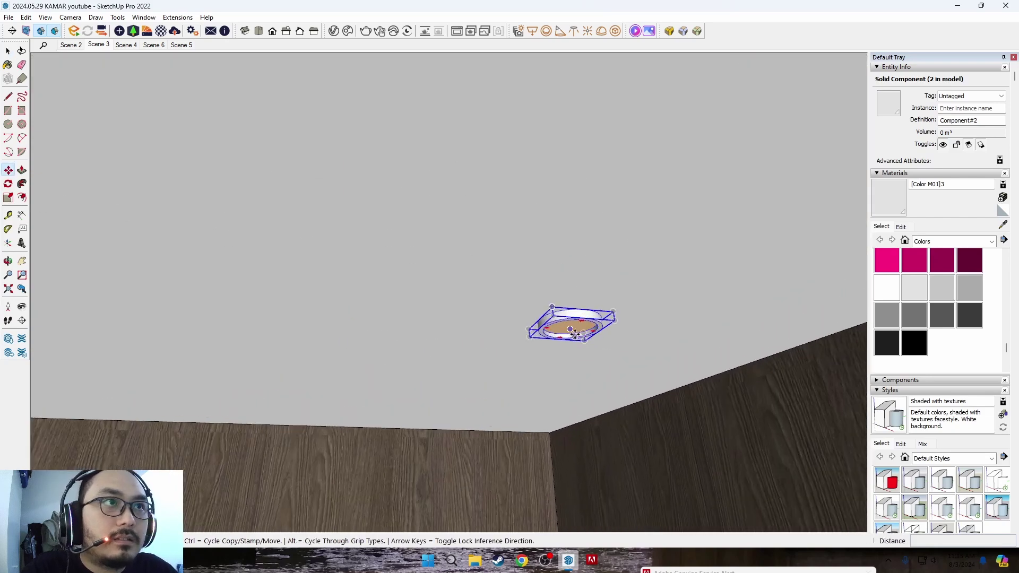
# Place a copy of the light on the dressing-room ceiling.
pyautogui.click(572, 332)
pyautogui.scroll(2, 478, 340)
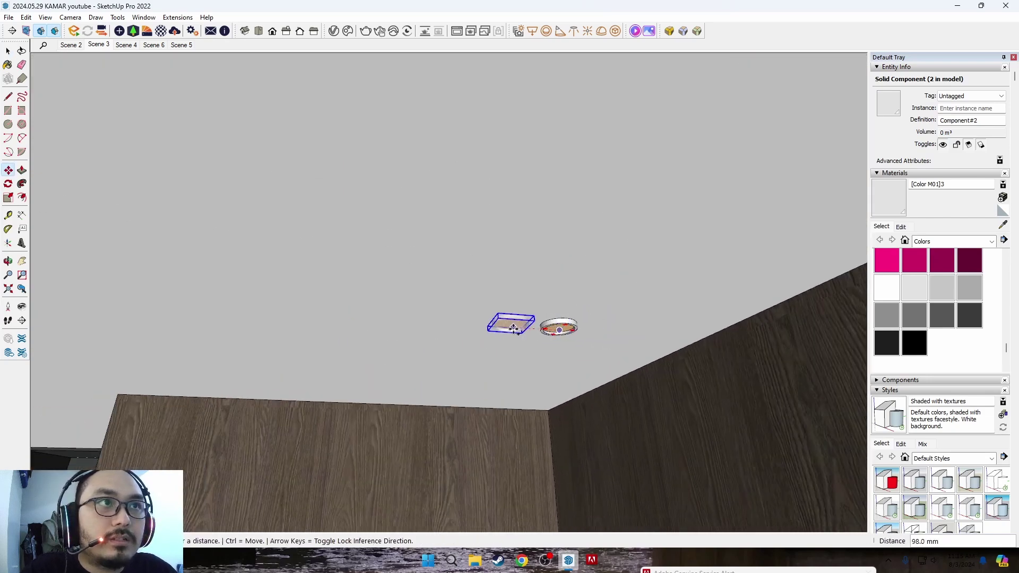
pyautogui.scroll(3, 367, 352)
pyautogui.click(244, 372)
pyautogui.press('space')
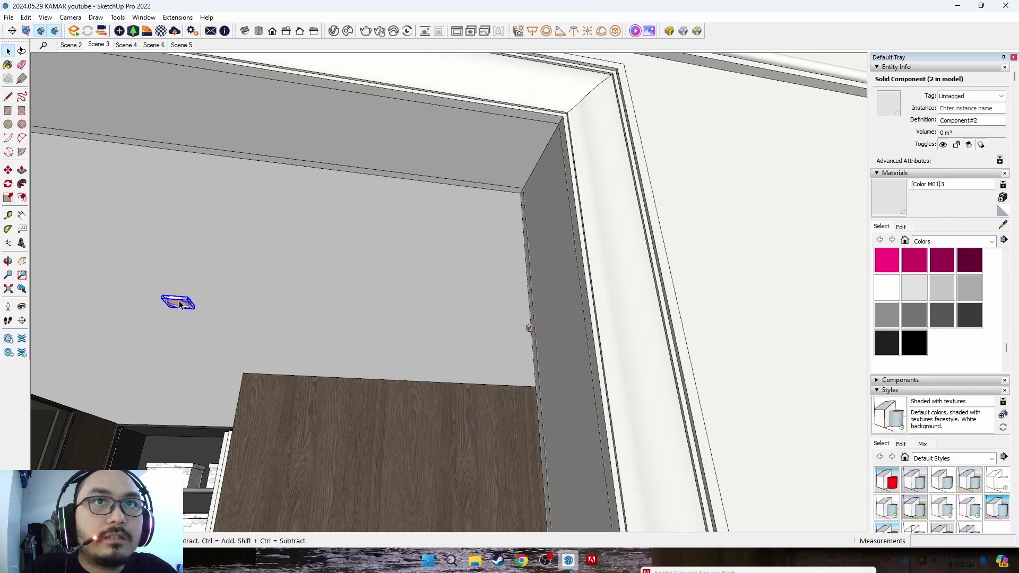
# Select a dressing-room downlight and open its context menu.
pyautogui.rightClick(176, 304)
pyautogui.press('Escape')
pyautogui.scroll(-2, 510, 356)
pyautogui.scroll(-3, 522, 367)
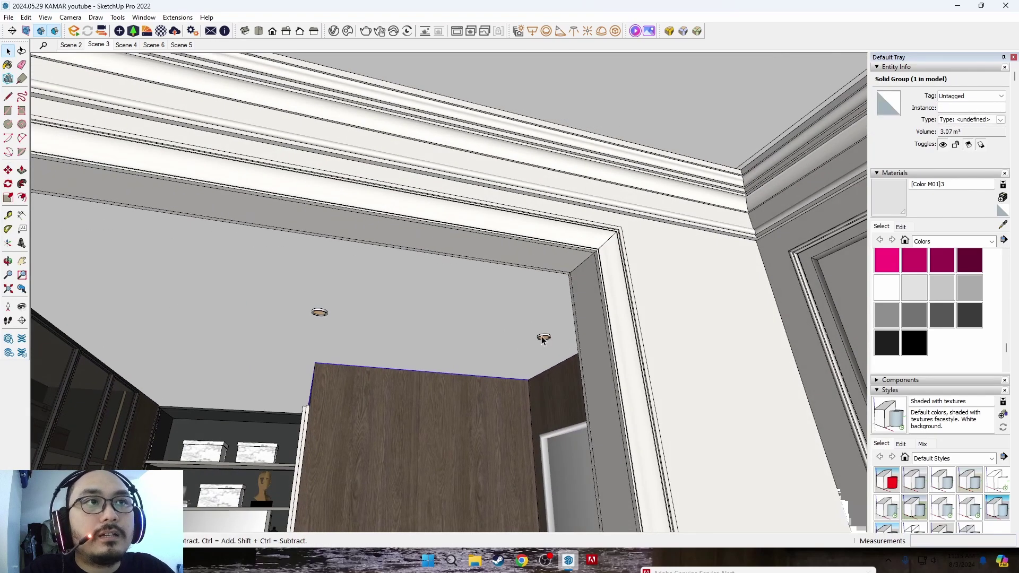
pyautogui.scroll(-2, 543, 344)
pyautogui.scroll(3, 404, 331)
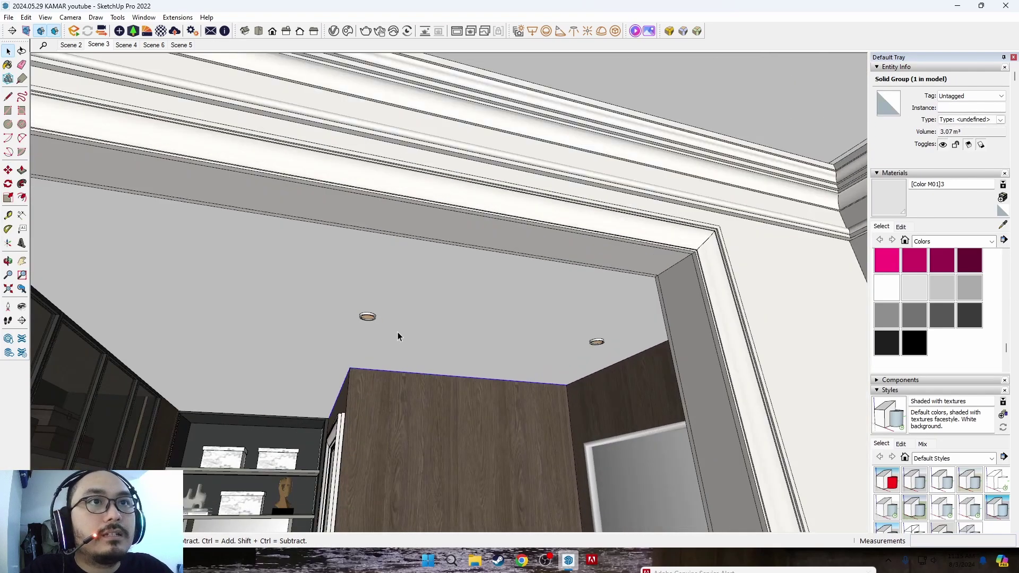
pyautogui.scroll(2, 372, 319)
pyautogui.click(351, 307)
pyautogui.rightClick(354, 307)
# Make the selected dressing-room downlight a unique component.
pyautogui.click(410, 295)
pyautogui.scroll(-2, 324, 361)
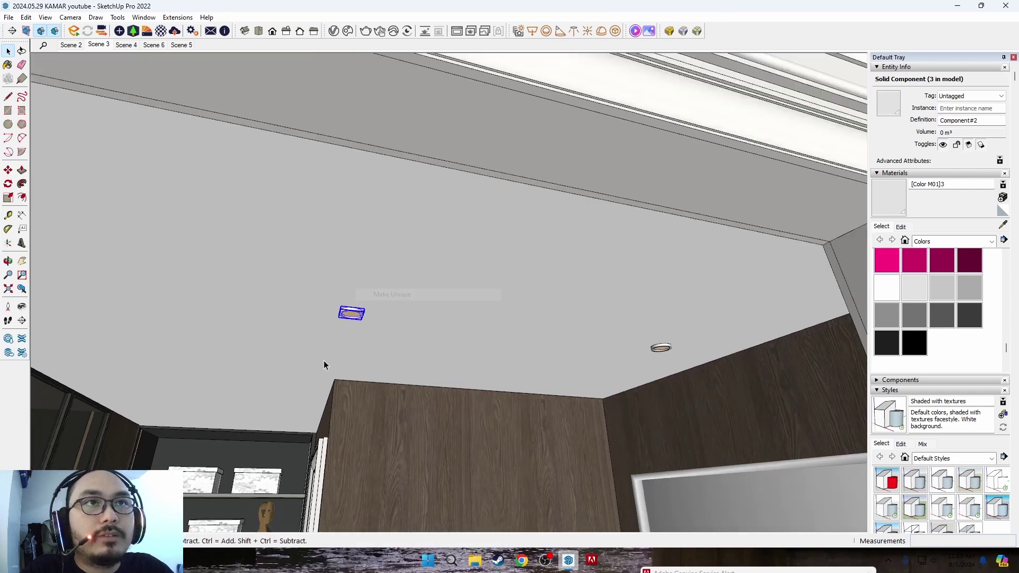
pyautogui.scroll(-3, 417, 380)
pyautogui.scroll(-5, 394, 384)
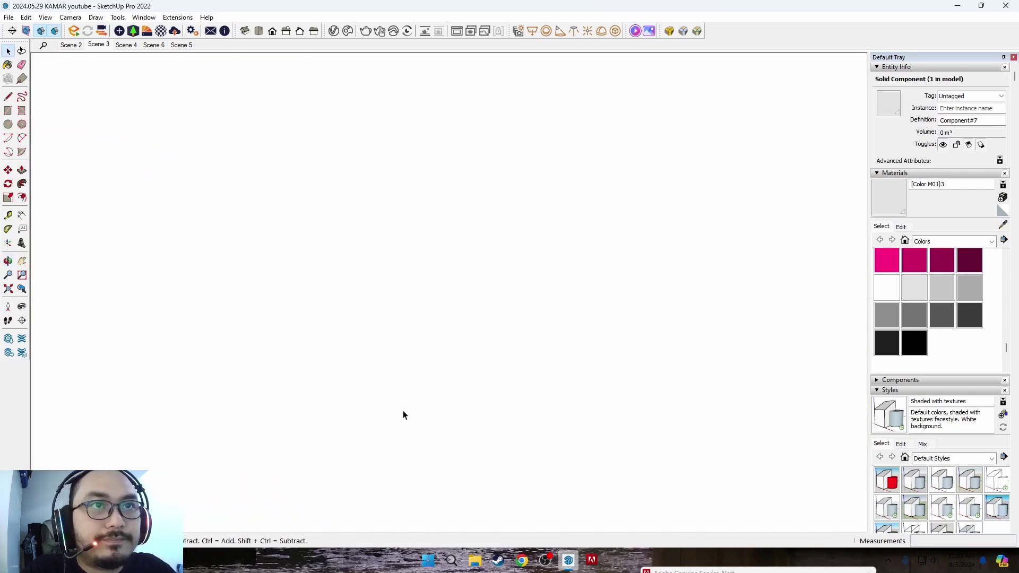
pyautogui.scroll(3, 403, 418)
pyautogui.scroll(2, 396, 425)
pyautogui.scroll(2, 399, 433)
pyautogui.scroll(2, 397, 436)
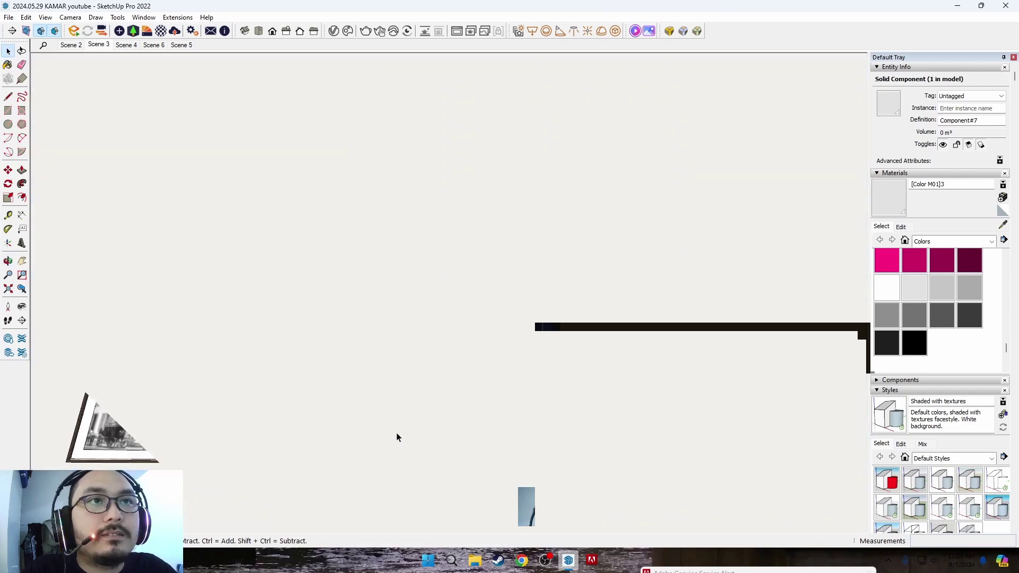
pyautogui.scroll(-3, 397, 432)
pyautogui.scroll(-2, 361, 345)
pyautogui.scroll(-3, 424, 318)
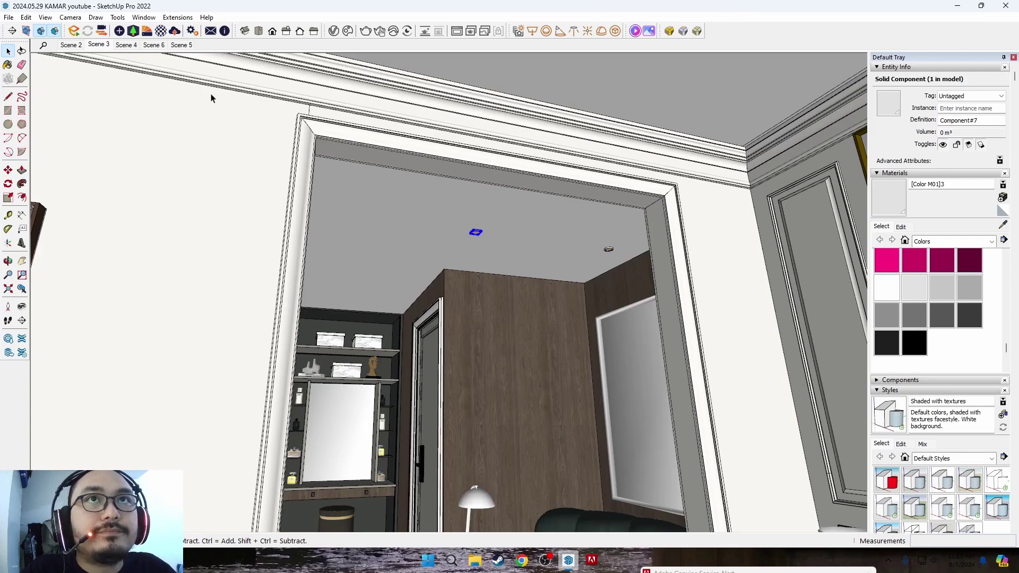
# Return to the Scene 3 view and turn the camera up toward the ceiling and chandelier.
pyautogui.click(105, 46)
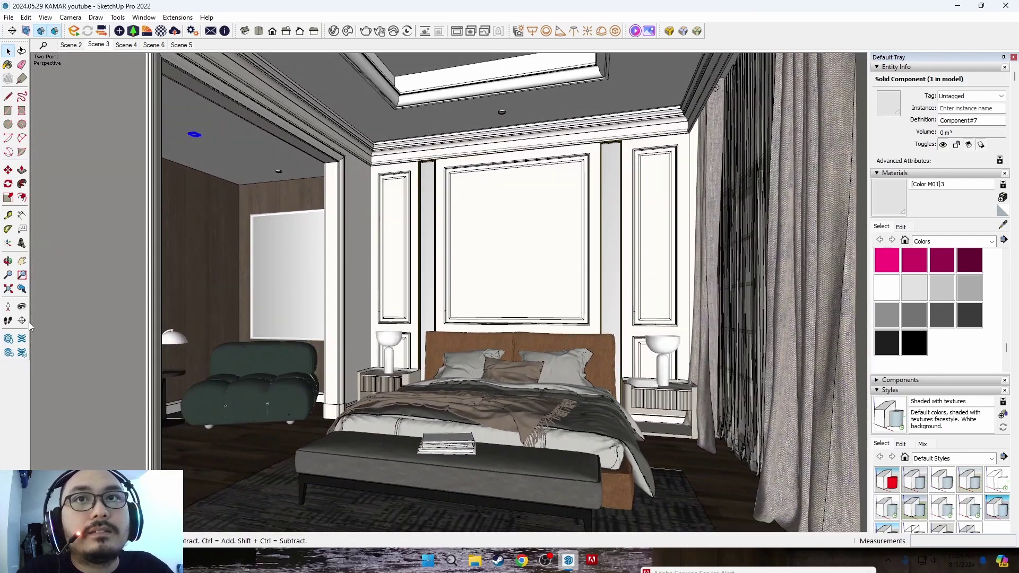
pyautogui.click(21, 307)
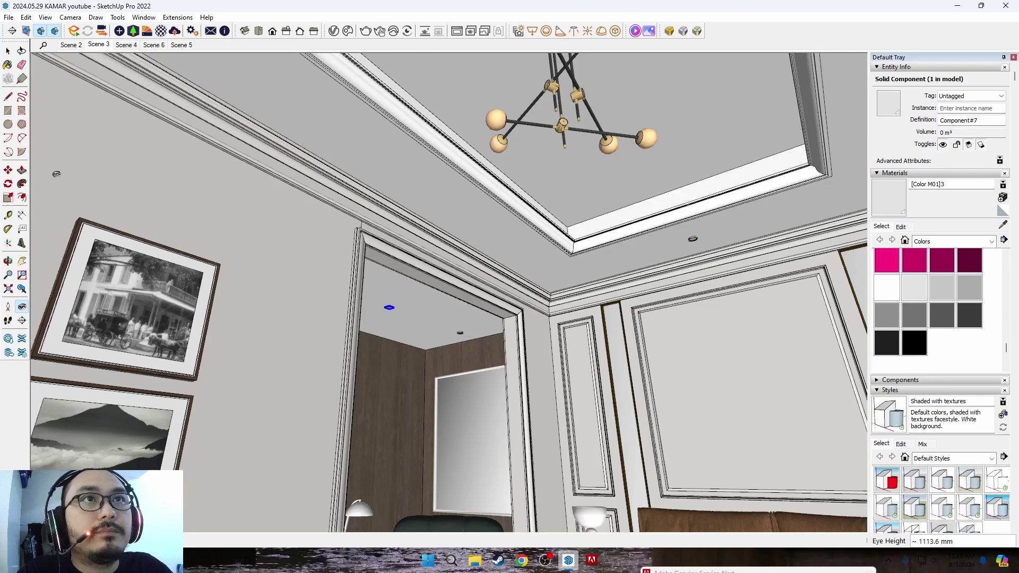
pyautogui.moveTo(319, 186); pyautogui.dragTo(453, 271)
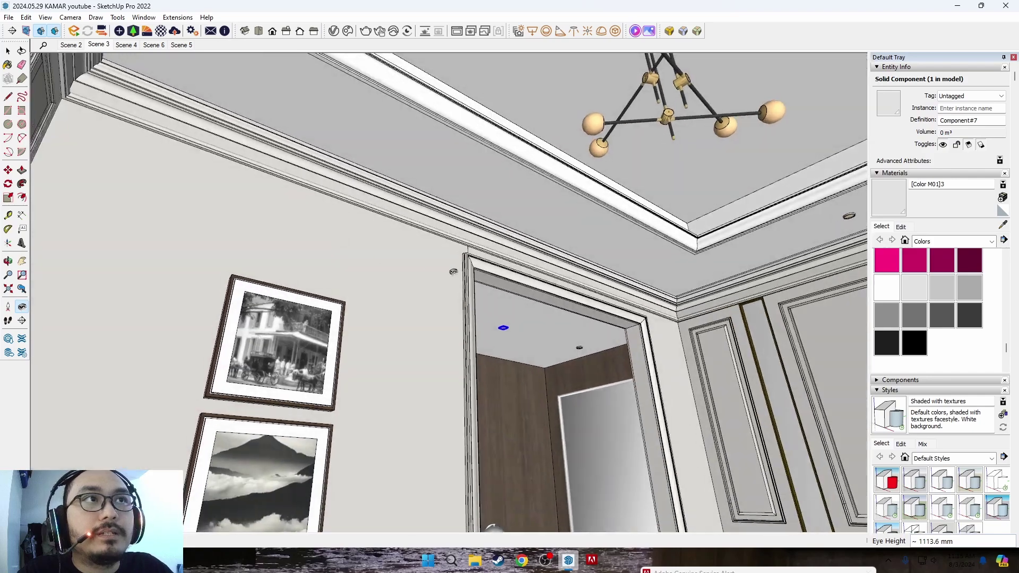
pyautogui.scroll(5, 507, 326)
pyautogui.scroll(5, 513, 324)
pyautogui.press('space')
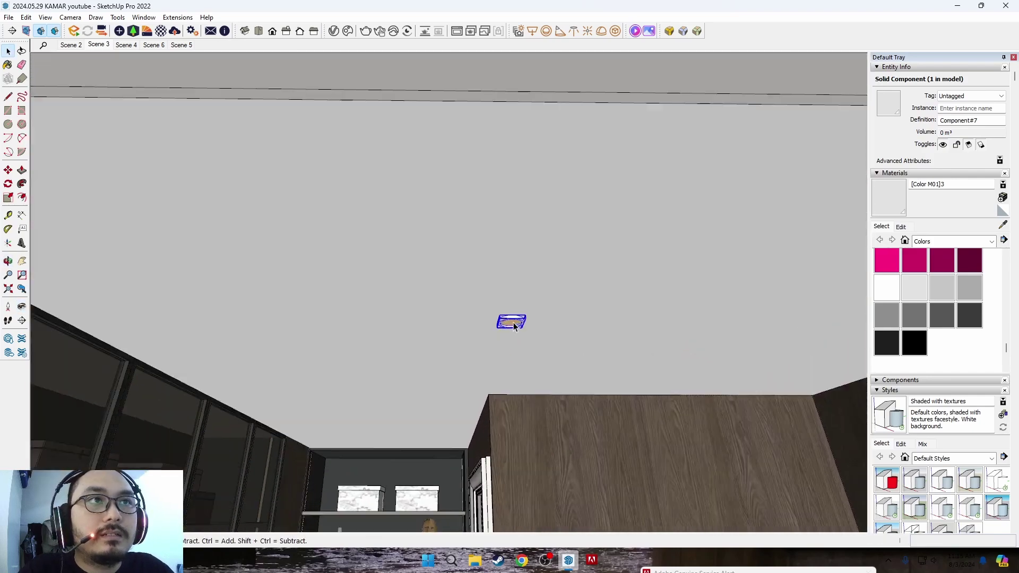
pyautogui.scroll(3, 514, 323)
# Copy the unique downlight to sit beside the original on the dressing-room ceiling.
pyautogui.press('m')
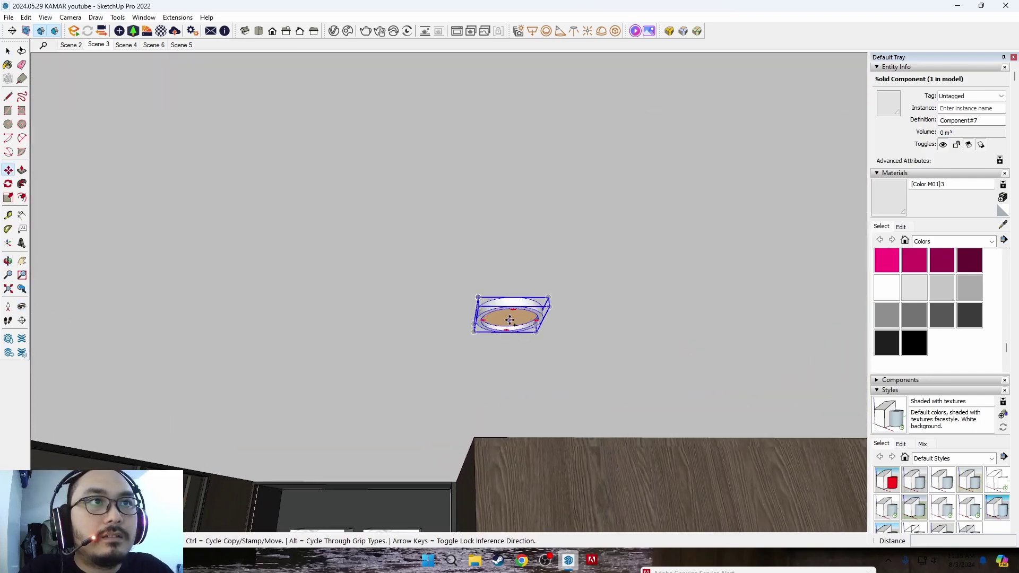
pyautogui.scroll(1, 510, 325)
pyautogui.scroll(2, 506, 329)
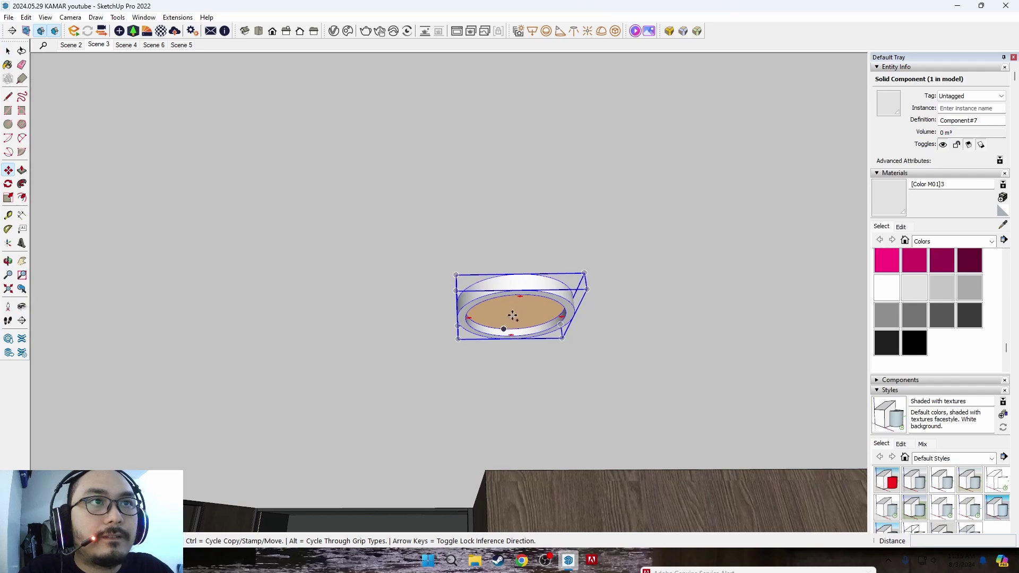
pyautogui.click(515, 312)
pyautogui.scroll(-2, 510, 340)
pyautogui.scroll(-5, 518, 390)
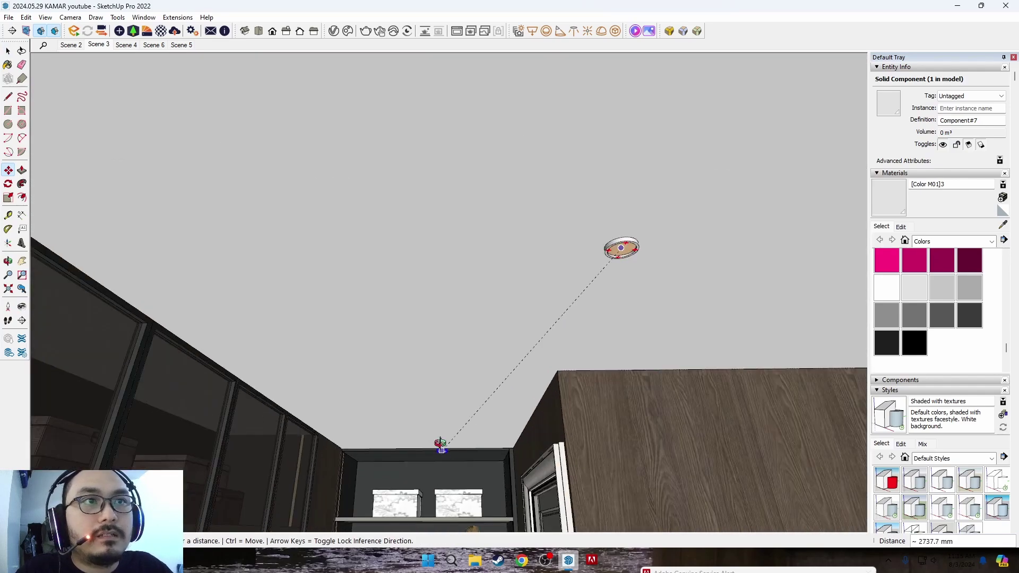
pyautogui.moveTo(441, 443); pyautogui.dragTo(418, 418, button='middle')
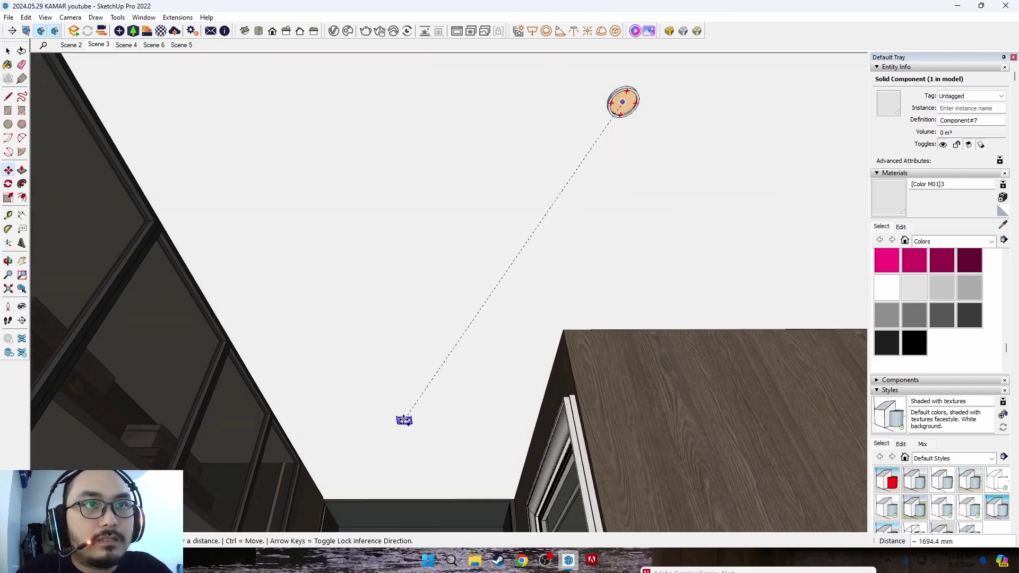
pyautogui.moveTo(431, 329)
pyautogui.mouseDown(button='middle')
pyautogui.moveTo(467, 200)
pyautogui.moveTo(446, 135)
pyautogui.mouseUp(button='middle')
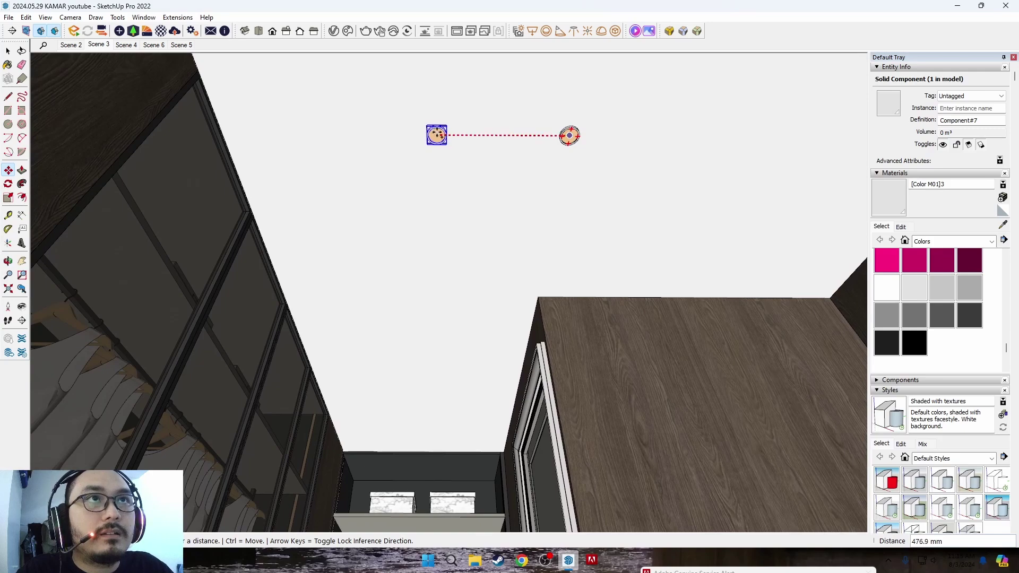
pyautogui.click(423, 452)
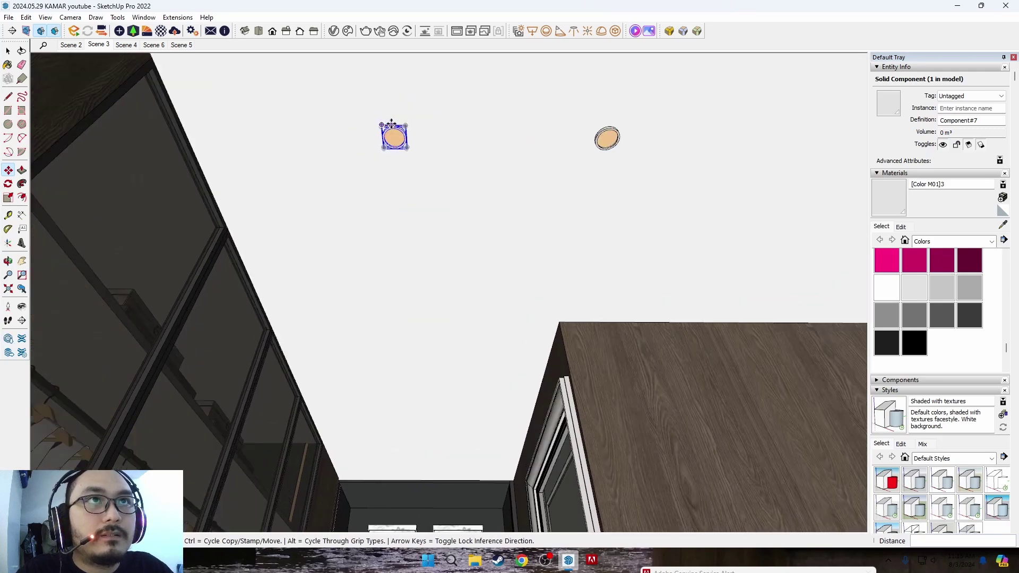
# Pick up the light for another copy while orbiting toward the wardrobe ceiling.
pyautogui.moveTo(422, 452); pyautogui.dragTo(345, 185, button='middle')
pyautogui.click(343, 187)
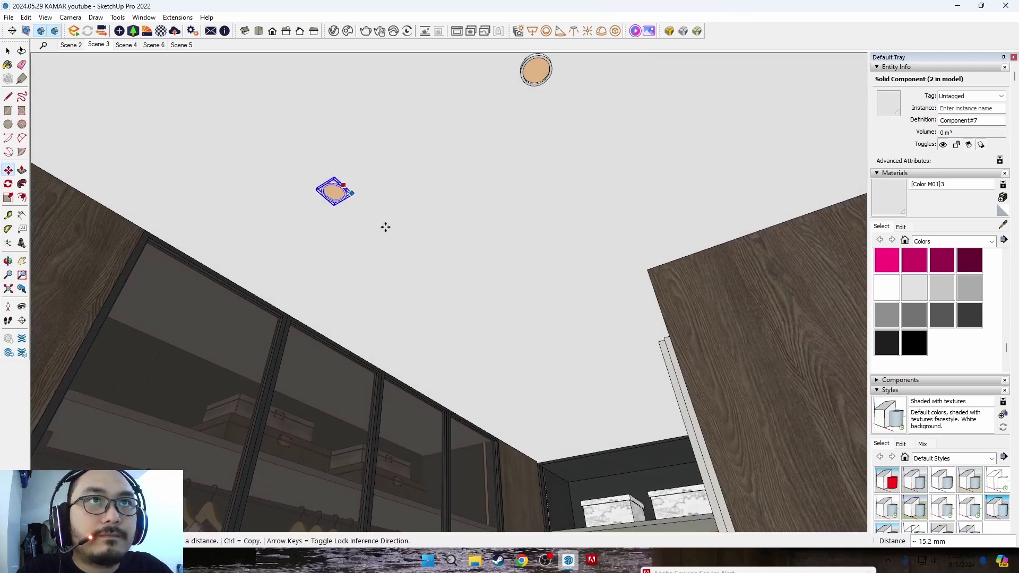
pyautogui.moveTo(385, 226); pyautogui.dragTo(499, 187, button='middle')
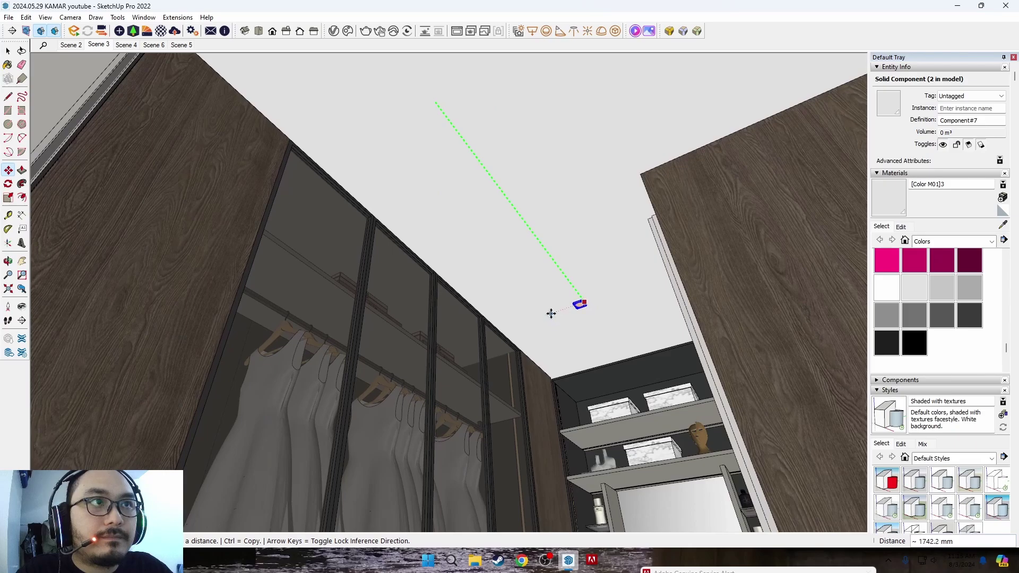
pyautogui.press('space')
pyautogui.scroll(5, 648, 318)
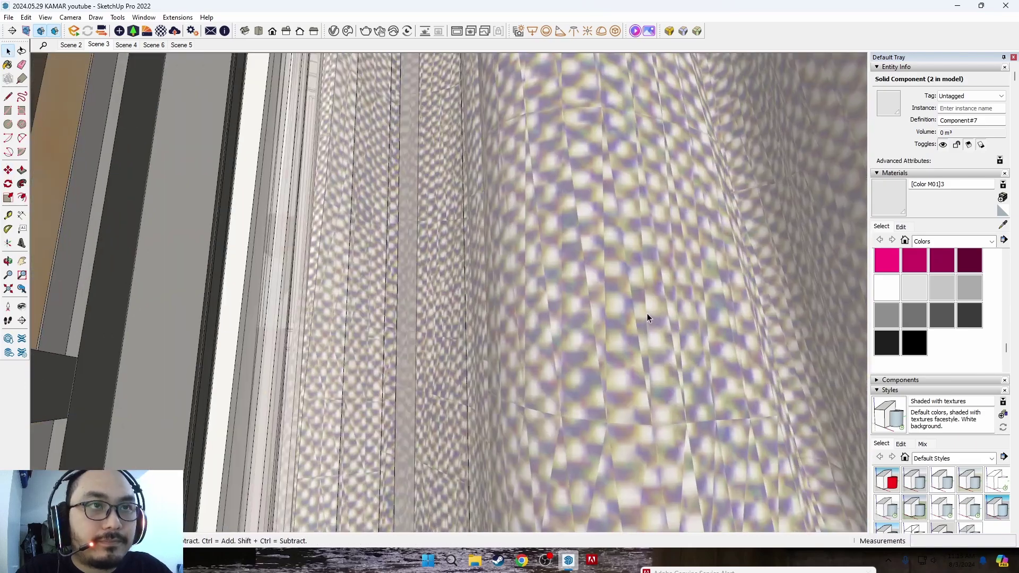
pyautogui.keyDown('shift'); pyautogui.moveTo(648, 318); pyautogui.dragTo(485, 277, button='middle'); pyautogui.keyUp('shift')
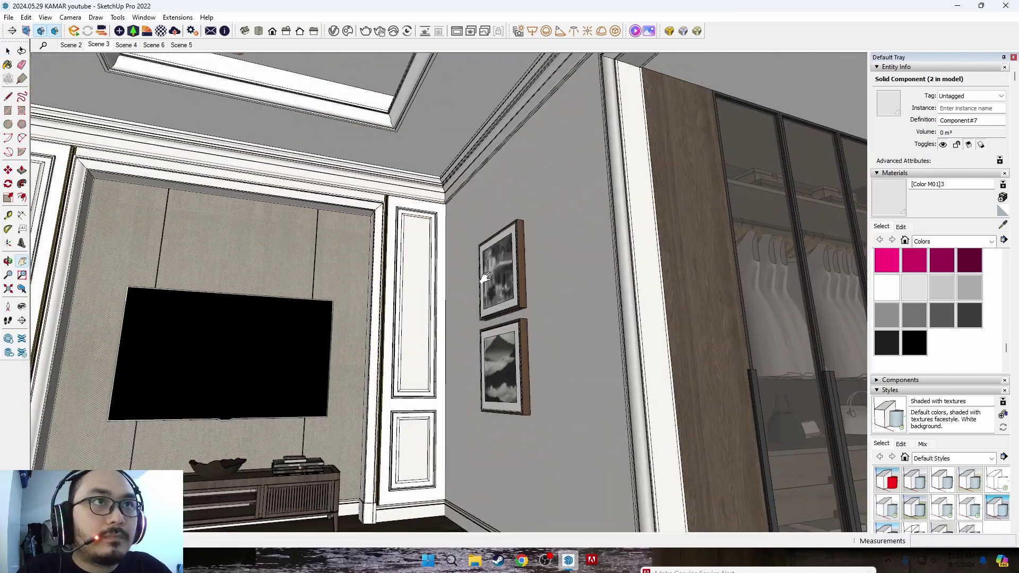
pyautogui.scroll(-5, 464, 459)
pyautogui.scroll(-4, 449, 369)
pyautogui.click(578, 340)
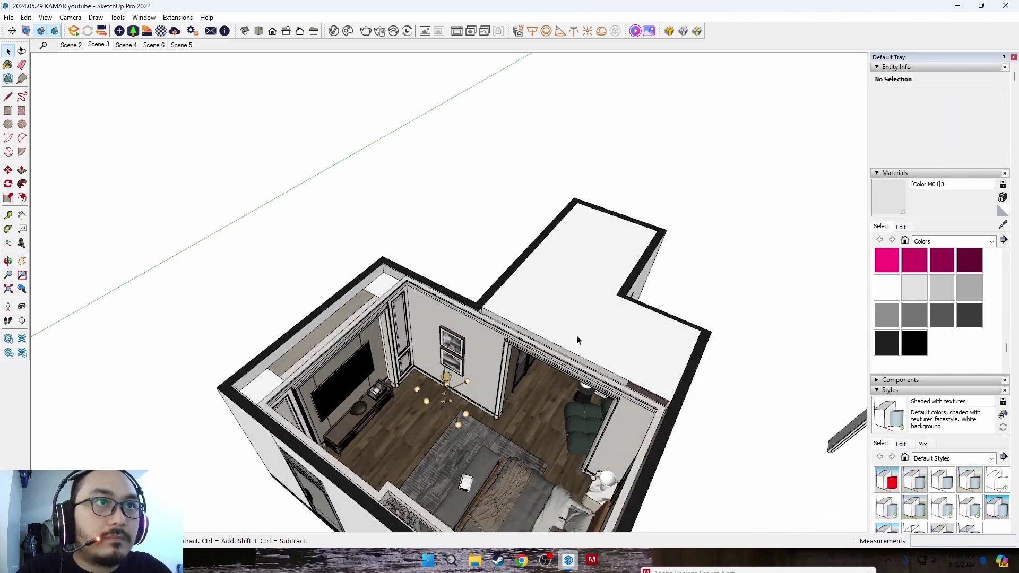
pyautogui.moveTo(578, 339)
pyautogui.mouseDown(button='middle')
pyautogui.moveTo(559, 342)
pyautogui.moveTo(543, 393)
pyautogui.mouseUp(button='middle')
pyautogui.scroll(3, 560, 342)
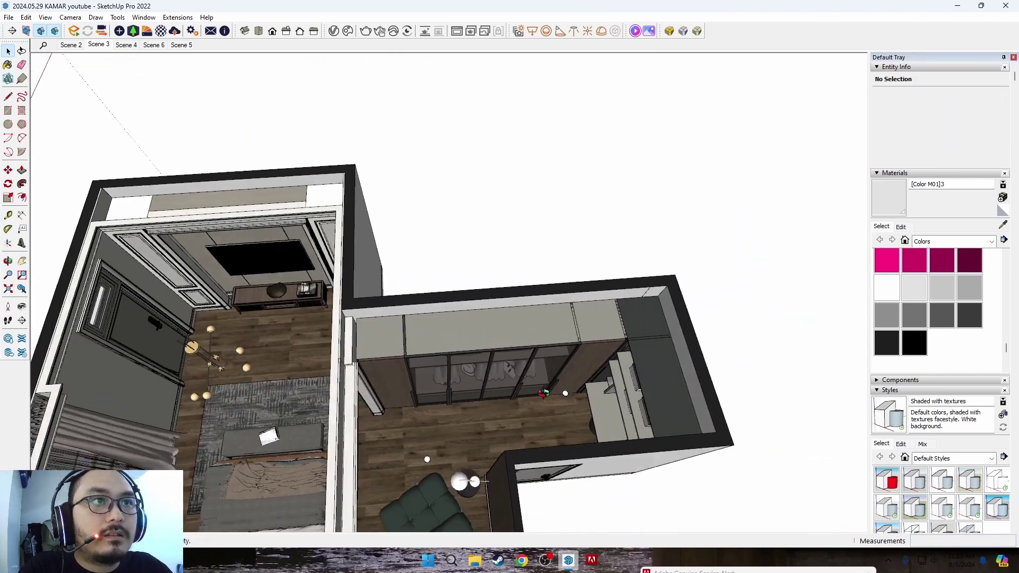
pyautogui.scroll(-3, 541, 393)
pyautogui.scroll(-3, 531, 395)
pyautogui.scroll(-3, 510, 388)
pyautogui.click(500, 378)
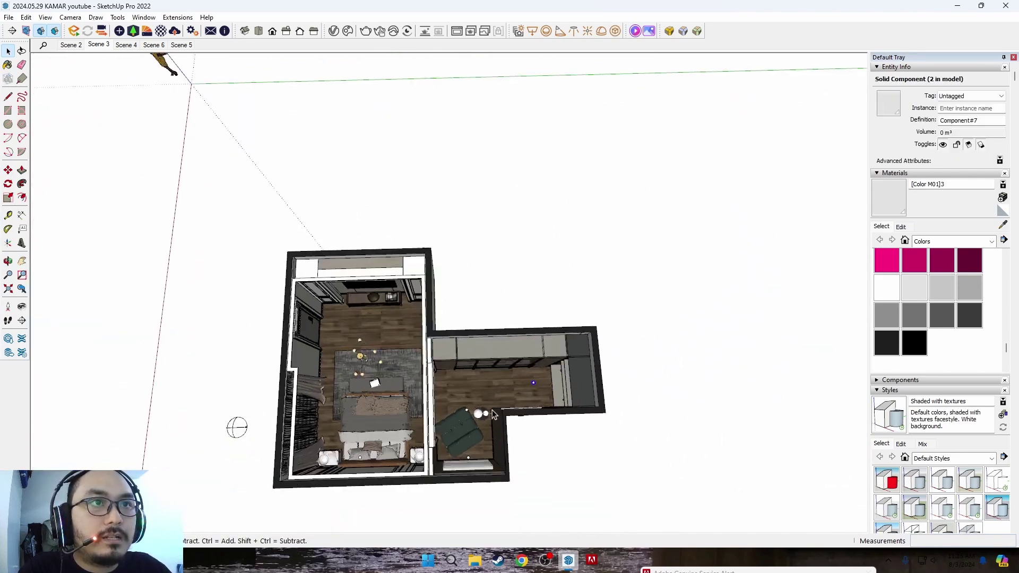
pyautogui.scroll(4, 493, 414)
pyautogui.press('m')
# Place a copy of the downlight in the bedroom.
pyautogui.scroll(-2, 531, 367)
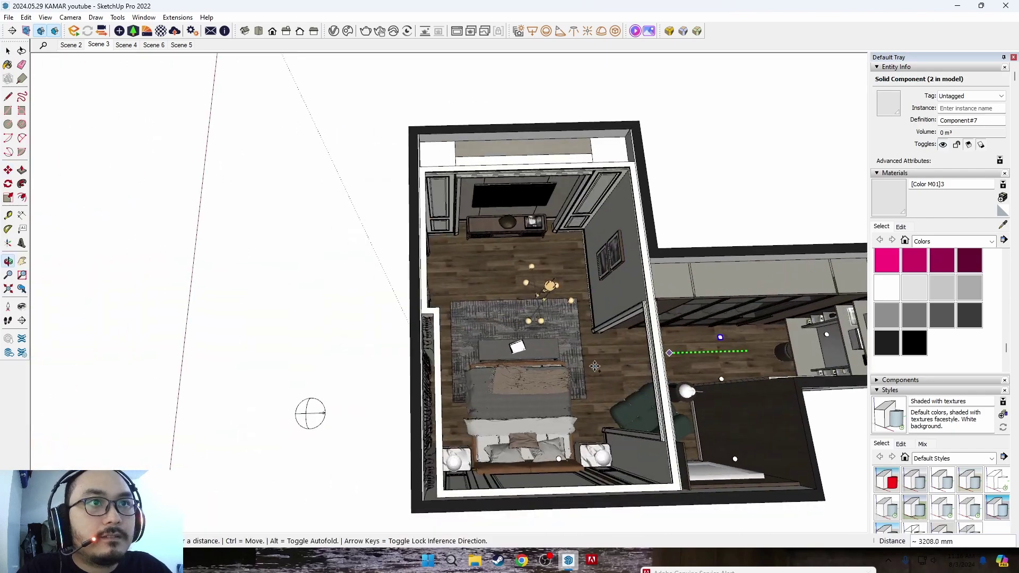
pyautogui.moveTo(595, 366)
pyautogui.mouseDown(button='middle')
pyautogui.moveTo(490, 340)
pyautogui.moveTo(518, 414)
pyautogui.mouseUp(button='middle')
pyautogui.click(528, 408)
pyautogui.press('space')
pyautogui.scroll(-2, 528, 408)
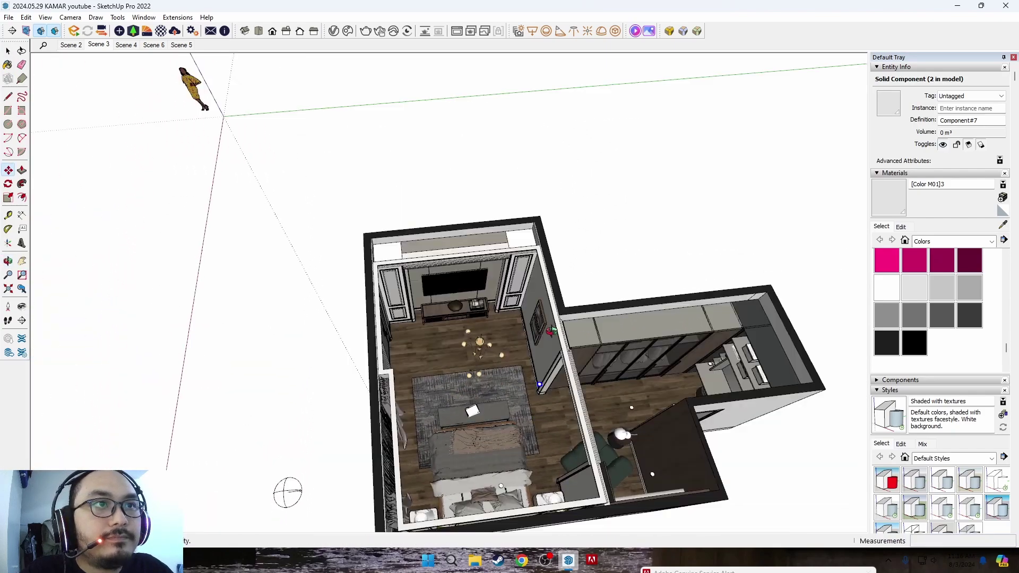
pyautogui.scroll(5, 533, 400)
pyautogui.scroll(3, 536, 345)
pyautogui.scroll(-3, 538, 305)
# Lift the new downlight onto the bedroom ceiling in front of the chandelier tray.
pyautogui.moveTo(508, 294)
pyautogui.mouseDown(button='middle')
pyautogui.moveTo(478, 318)
pyautogui.moveTo(443, 234)
pyautogui.moveTo(591, 245)
pyautogui.mouseUp(button='middle')
pyautogui.scroll(2, 464, 328)
pyautogui.scroll(-1, 456, 239)
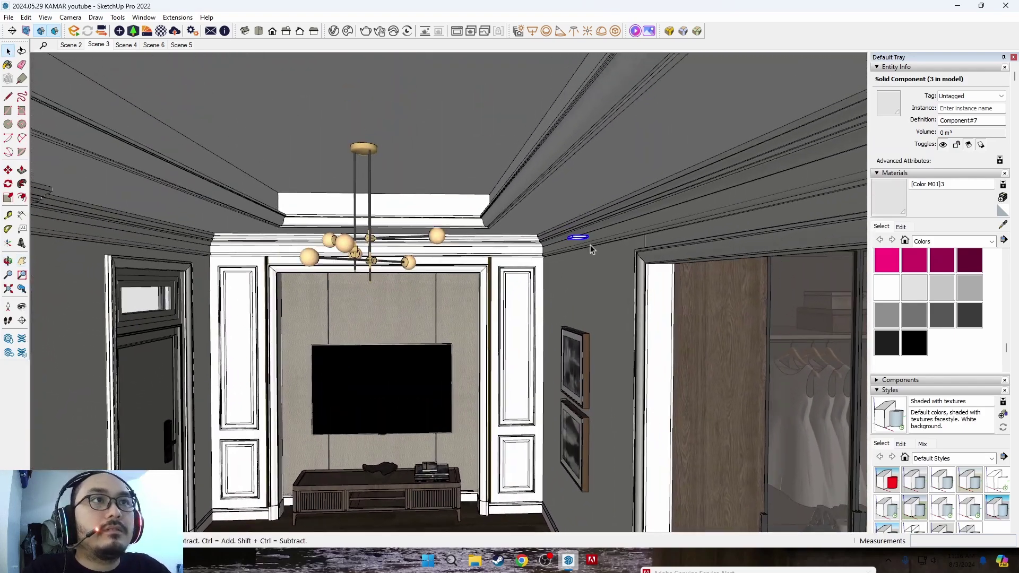
pyautogui.scroll(3, 578, 233)
pyautogui.press('m')
pyautogui.scroll(1, 579, 234)
pyautogui.click(565, 212)
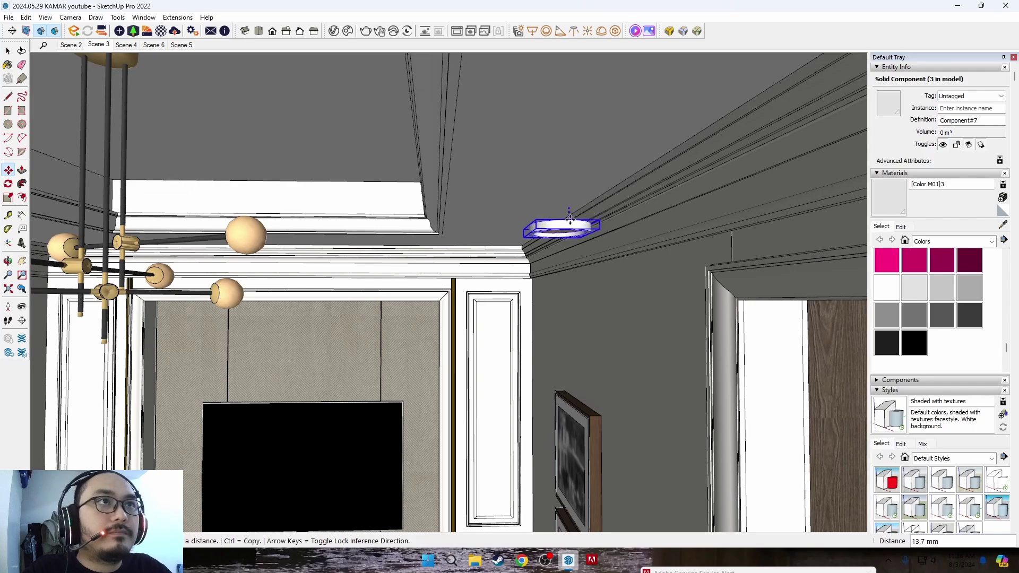
pyautogui.scroll(-3, 524, 200)
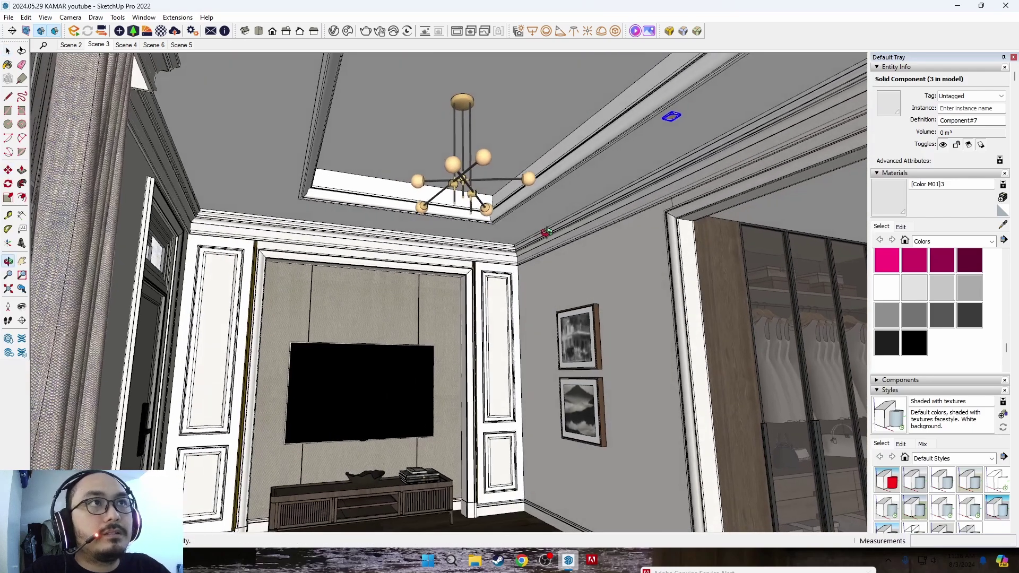
pyautogui.moveTo(524, 199); pyautogui.dragTo(406, 273, button='middle')
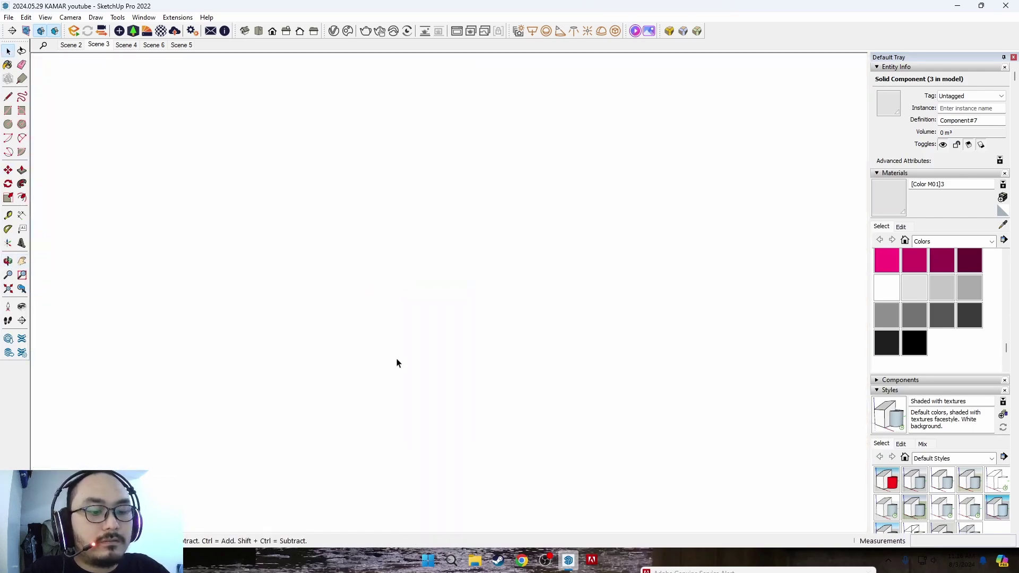
pyautogui.scroll(-2, 396, 361)
pyautogui.scroll(2, 404, 339)
pyautogui.click(412, 332)
# Orbit up to the chandelier ceiling and start a guide line at the ceiling corner.
pyautogui.scroll(2, 412, 326)
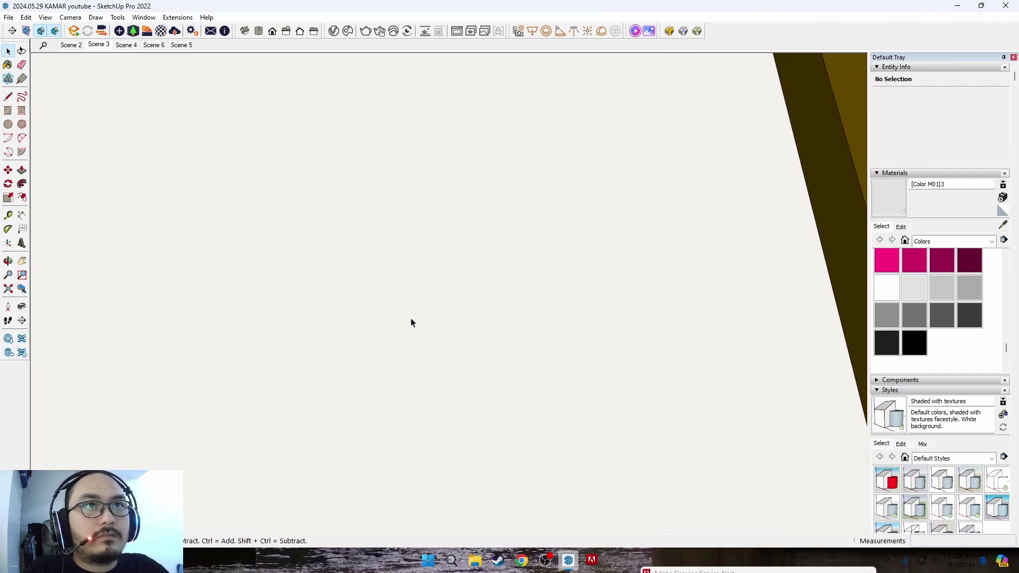
pyautogui.moveTo(410, 323)
pyautogui.mouseDown(button='middle')
pyautogui.moveTo(727, 267)
pyautogui.moveTo(478, 286)
pyautogui.mouseUp(button='middle')
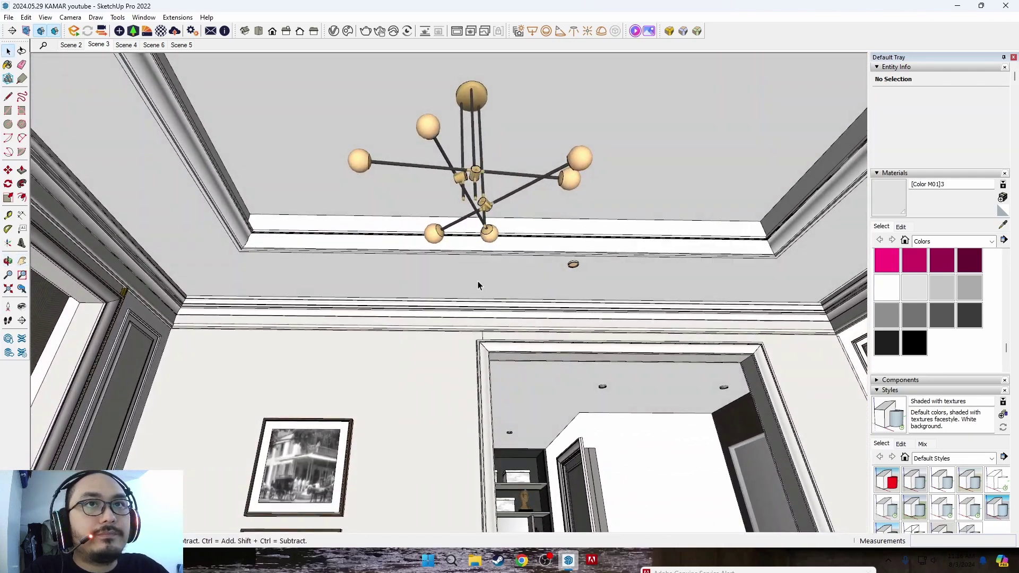
pyautogui.click(240, 250)
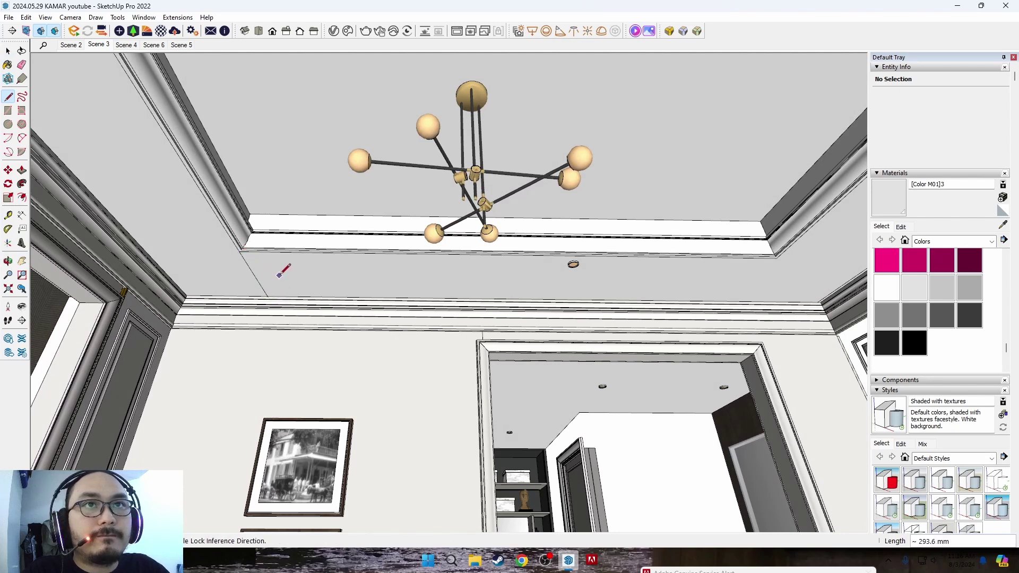
# Finish the ceiling guide line at the opposite corner and try dividing it.
pyautogui.moveTo(280, 274); pyautogui.dragTo(261, 275, button='middle')
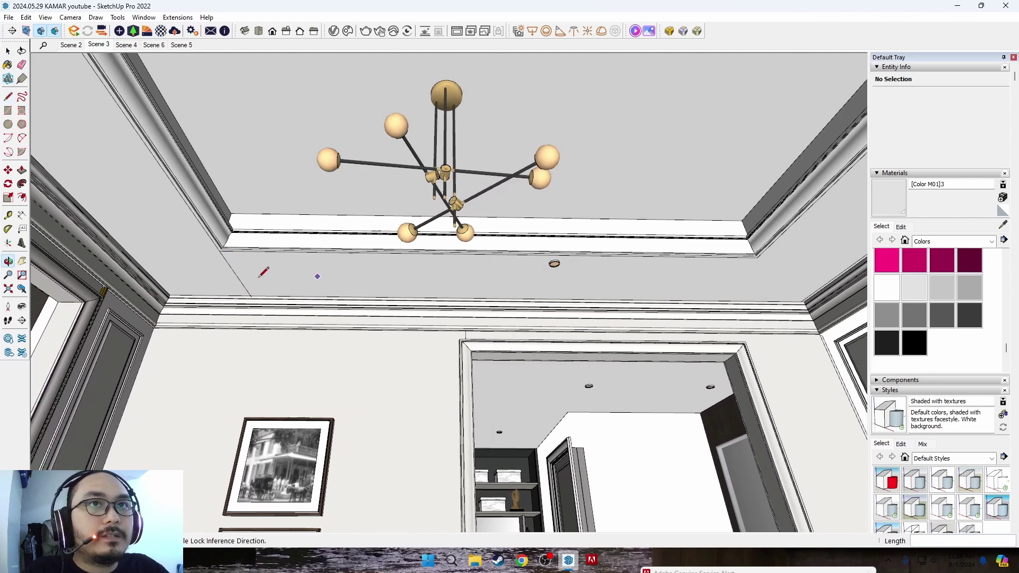
pyautogui.click(763, 255)
pyautogui.press('space')
pyautogui.click(693, 282)
pyautogui.rightClick(693, 283)
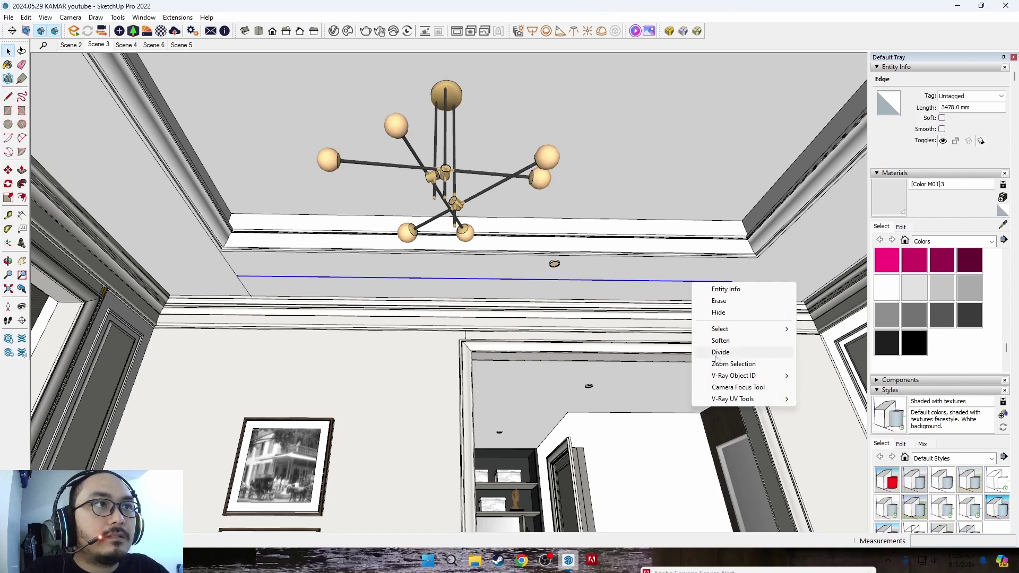
pyautogui.click(716, 357)
pyautogui.press('space')
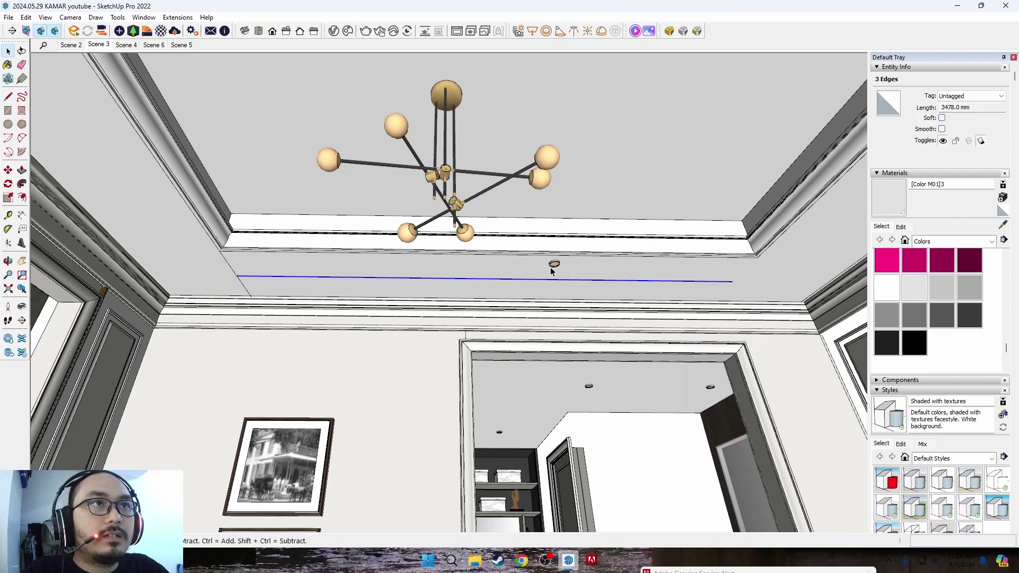
# Slide the downlight along the guide line and copy it 1245 mm along.
pyautogui.click(553, 264)
pyautogui.scroll(3, 553, 265)
pyautogui.scroll(3, 553, 268)
pyautogui.press('m')
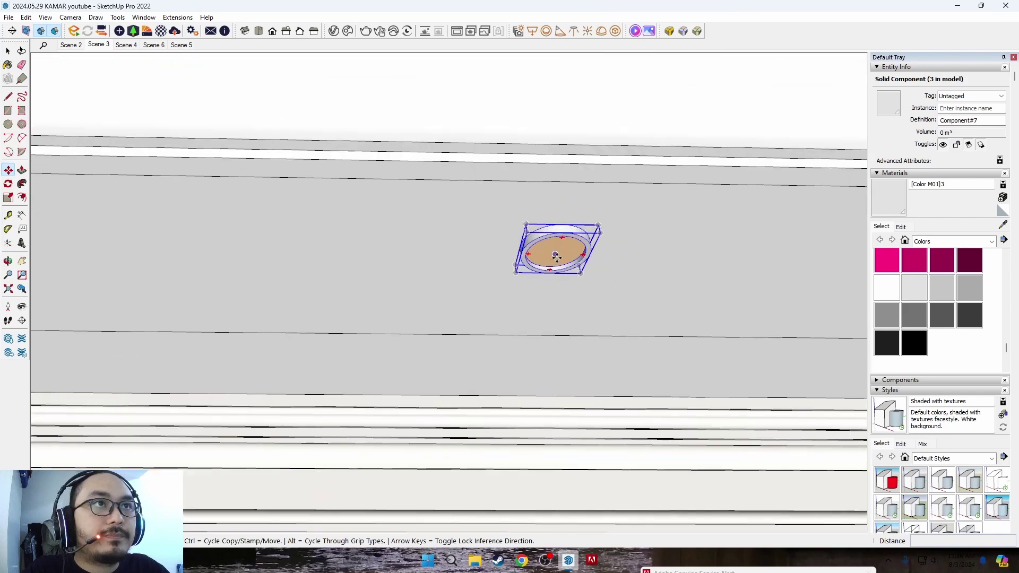
pyautogui.click(556, 256)
pyautogui.scroll(-5, 531, 260)
pyautogui.scroll(-5, 536, 273)
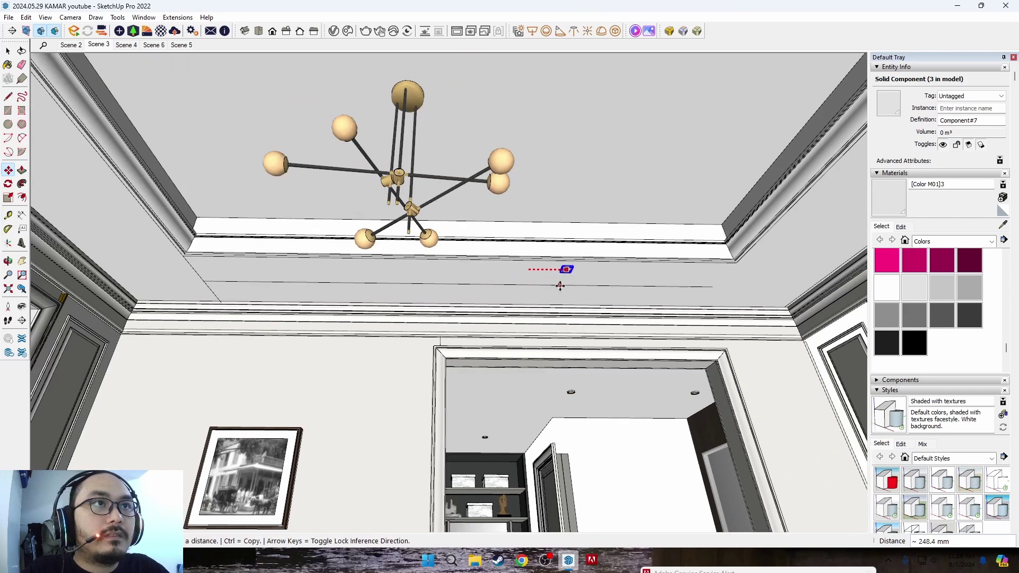
pyautogui.click(547, 286)
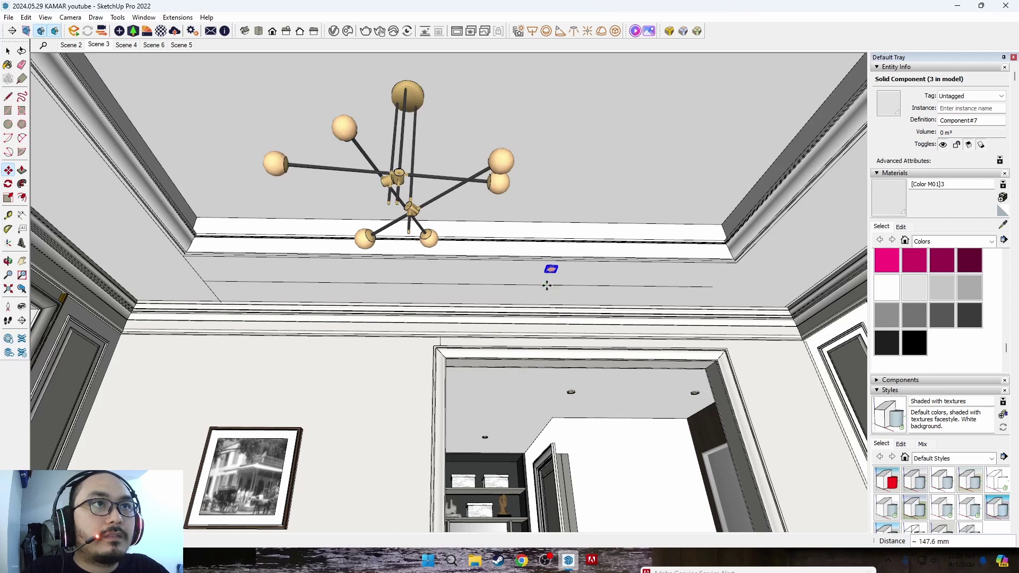
pyautogui.press('ctrl')
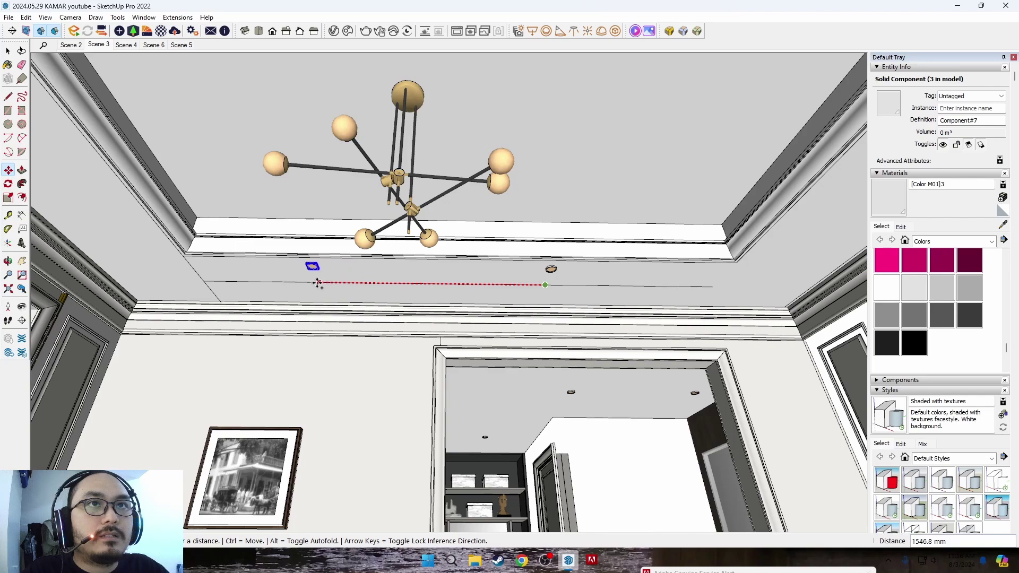
pyautogui.click(377, 285)
pyautogui.press('space')
# Select both downlights and reposition them together on the ceiling.
pyautogui.moveTo(554, 281); pyautogui.dragTo(437, 269, button='middle')
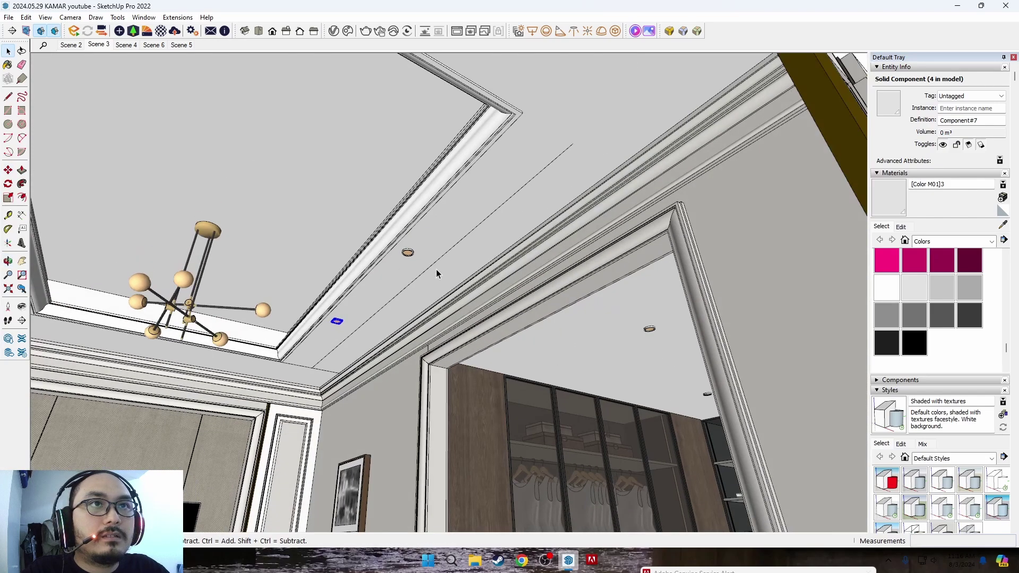
pyautogui.keyDown('shift'); pyautogui.click(407, 254); pyautogui.keyUp('shift')
pyautogui.scroll(3, 406, 254)
pyautogui.scroll(3, 407, 254)
pyautogui.scroll(2, 371, 255)
pyautogui.press('m')
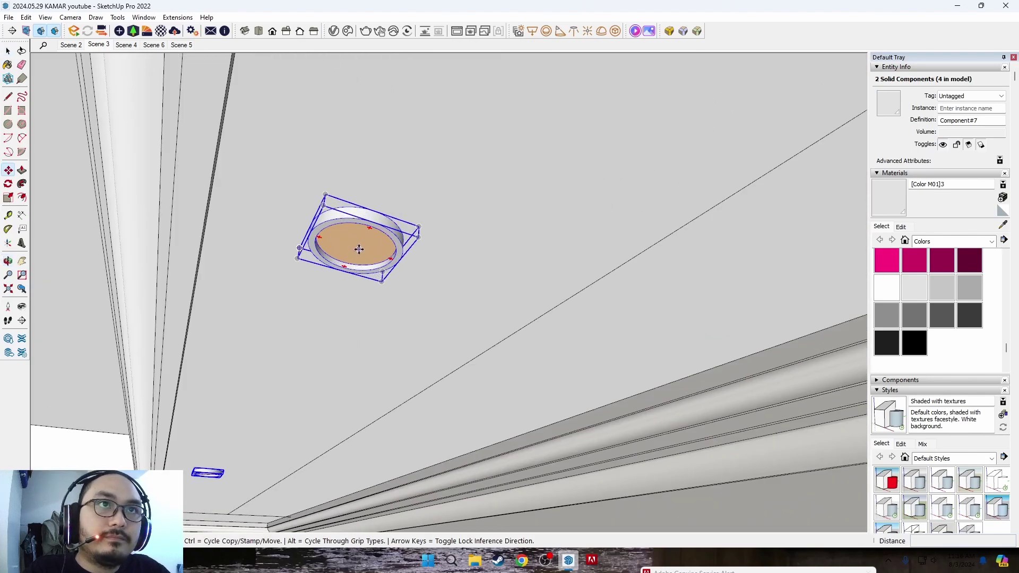
pyautogui.click(367, 223)
pyautogui.scroll(-3, 367, 223)
pyautogui.scroll(-3, 368, 223)
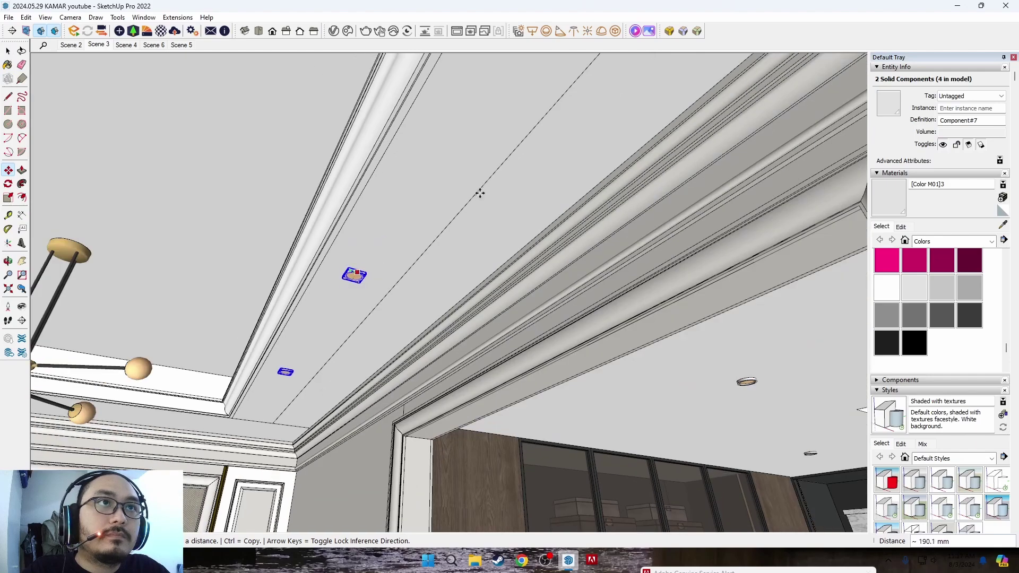
# Erase the temporary guide line from the ceiling.
pyautogui.keyDown('shift'); pyautogui.moveTo(393, 223); pyautogui.dragTo(404, 291, button='middle'); pyautogui.keyUp('shift')
pyautogui.press('e')
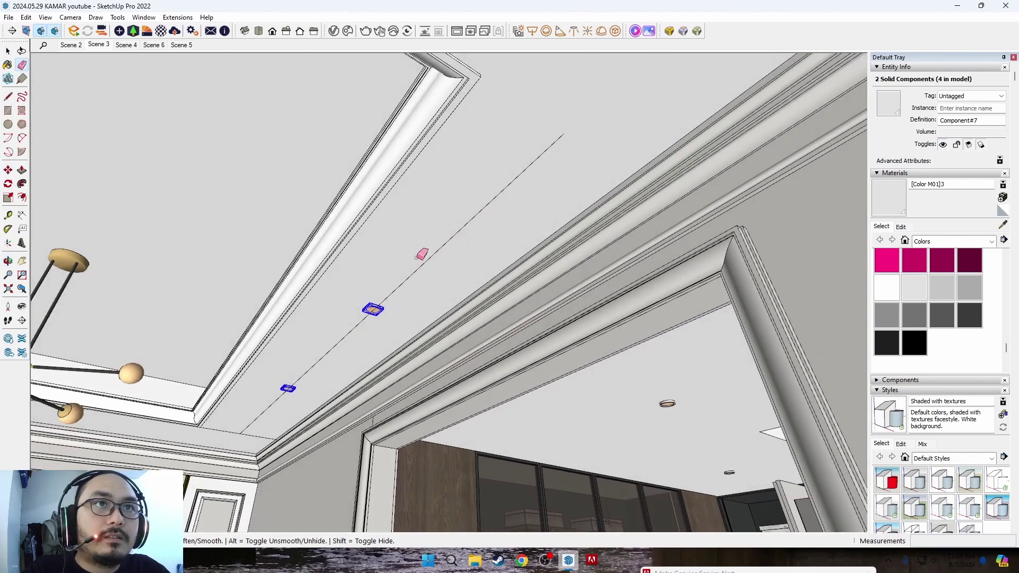
pyautogui.moveTo(405, 290); pyautogui.dragTo(250, 425)
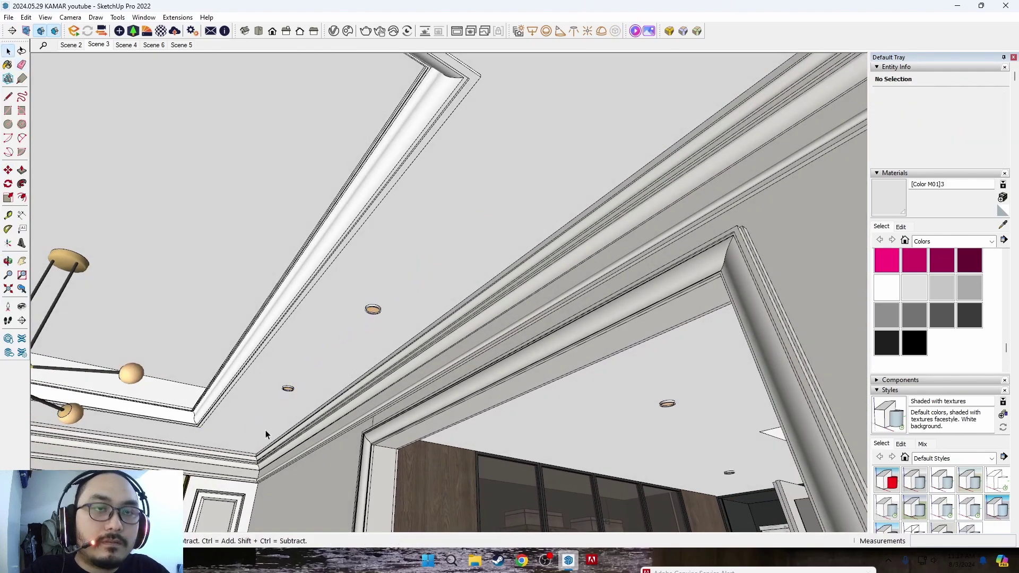
pyautogui.moveTo(265, 430)
pyautogui.keyDown('shift'); pyautogui.mouseDown(button='middle')
pyautogui.moveTo(246, 398)
pyautogui.moveTo(566, 315)
pyautogui.mouseUp(button='middle'); pyautogui.keyUp('shift')
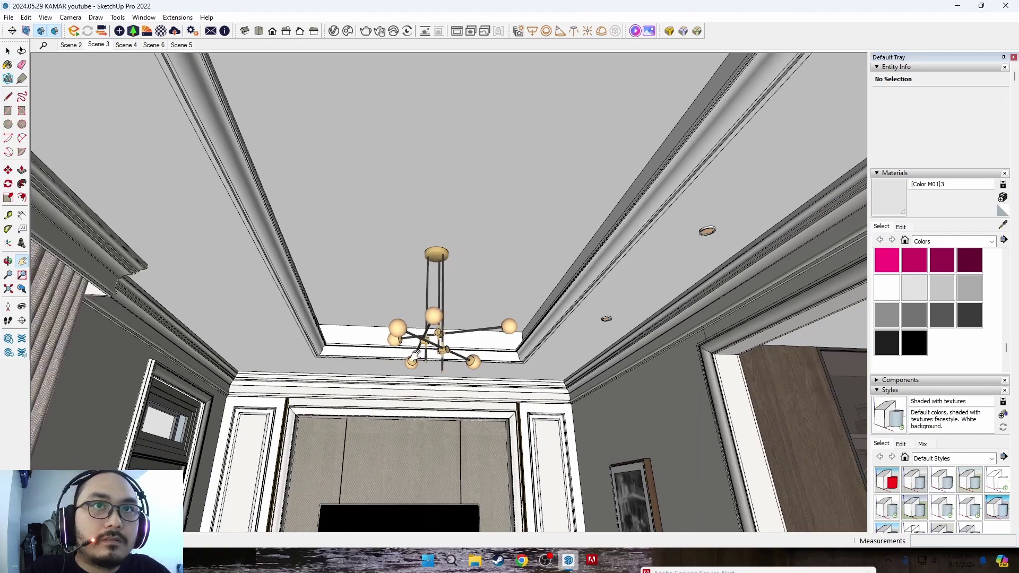
# Copy the pair of downlights to the left side of the ceiling.
pyautogui.press('space')
pyautogui.click(571, 330)
pyautogui.keyDown('ctrl'); pyautogui.click(654, 246); pyautogui.keyUp('ctrl')
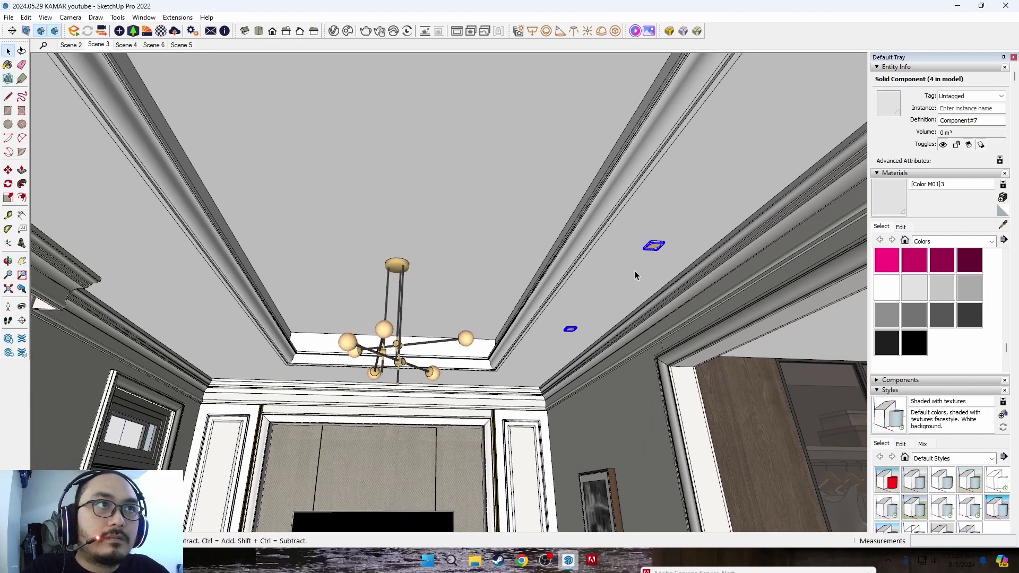
pyautogui.press('m')
pyautogui.keyDown('shift'); pyautogui.moveTo(495, 270); pyautogui.dragTo(317, 264, button='middle'); pyautogui.keyUp('shift')
pyautogui.click(317, 263)
pyautogui.press('ctrl')
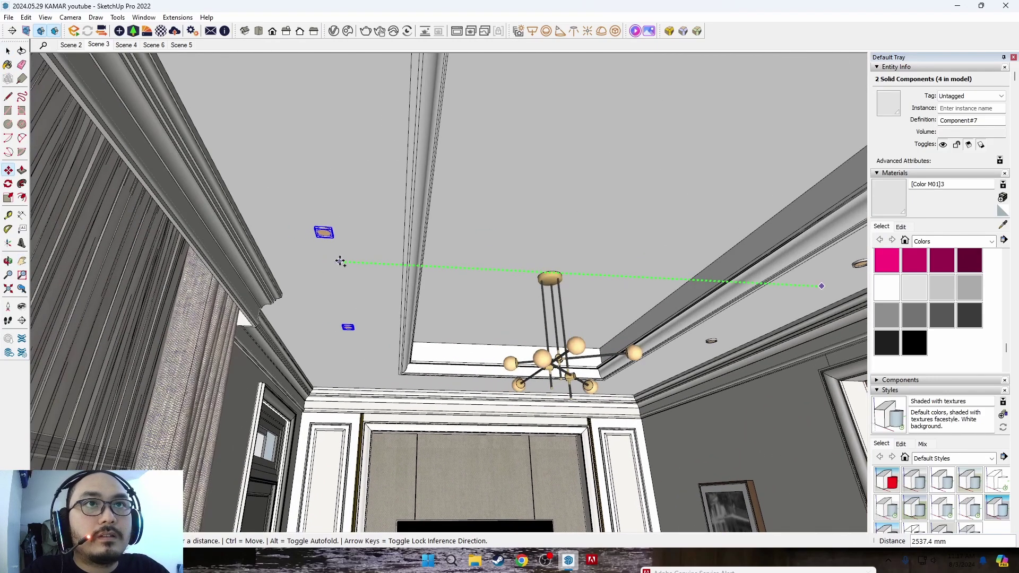
pyautogui.click(339, 260)
pyautogui.press('space')
# Move one downlight copy to a new spot on the ceiling.
pyautogui.moveTo(444, 376); pyautogui.dragTo(455, 297, button='middle')
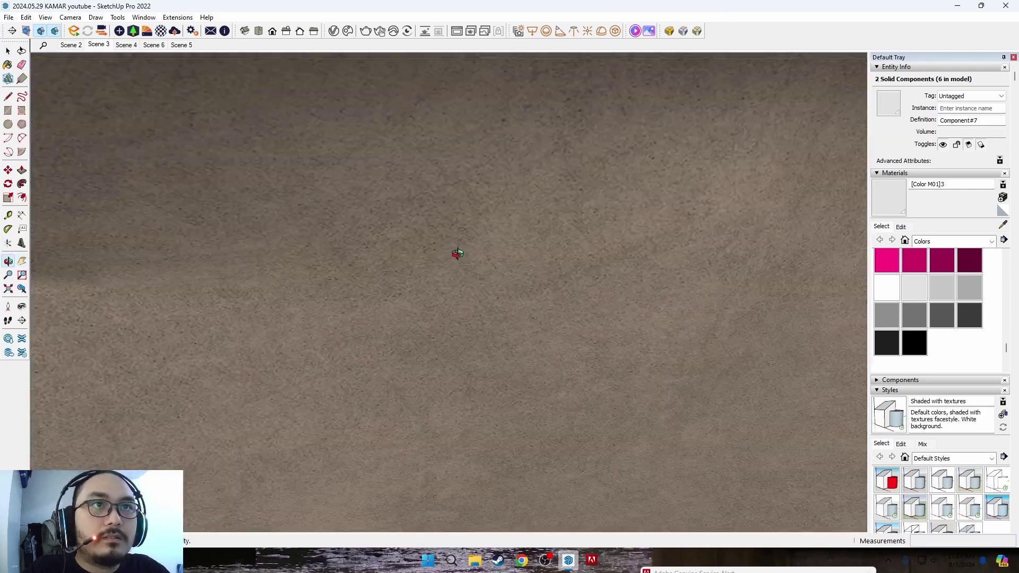
pyautogui.moveTo(455, 250)
pyautogui.mouseDown(button='middle')
pyautogui.moveTo(449, 324)
pyautogui.moveTo(375, 382)
pyautogui.mouseUp(button='middle')
pyautogui.scroll(-3, 449, 324)
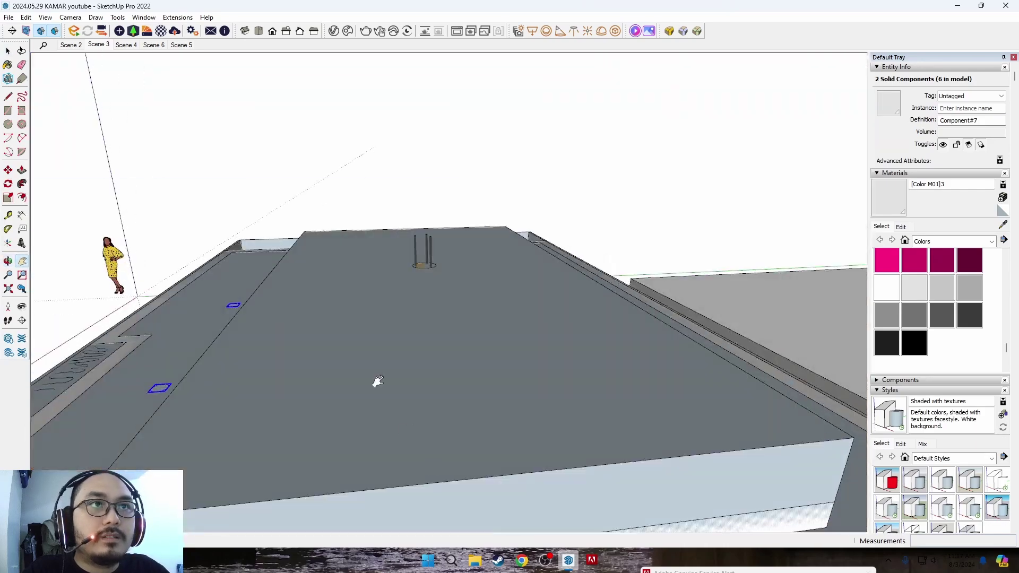
pyautogui.scroll(-3, 519, 364)
pyautogui.scroll(2, 582, 460)
pyautogui.click(582, 460)
pyautogui.moveTo(583, 460)
pyautogui.mouseDown(button='middle')
pyautogui.moveTo(541, 458)
pyautogui.moveTo(778, 477)
pyautogui.mouseUp(button='middle')
pyautogui.press('m')
pyautogui.click(779, 476)
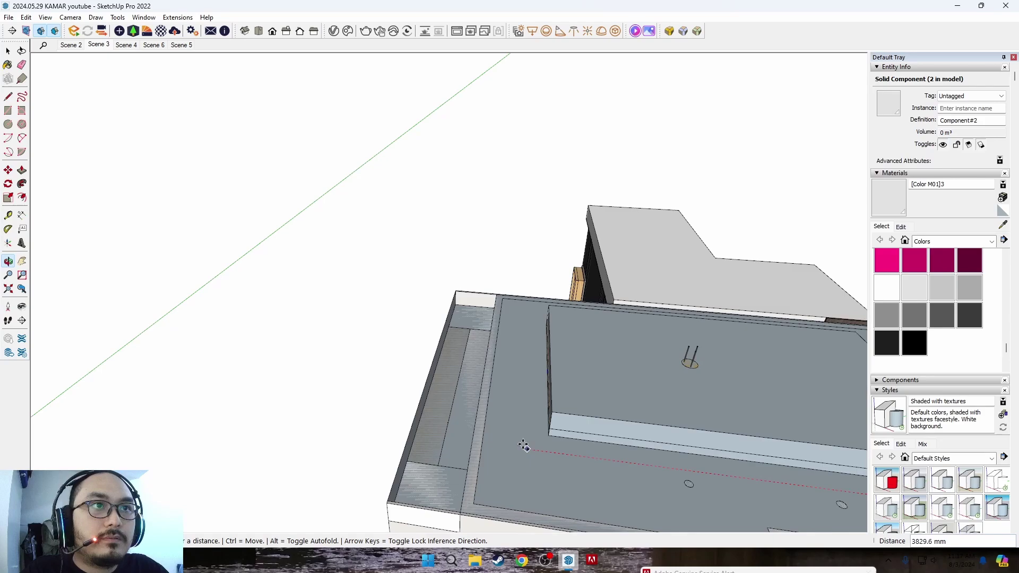
pyautogui.click(492, 446)
pyautogui.press('space')
# Return to the saved Scene 3 bedroom interior view.
pyautogui.scroll(-5, 387, 311)
pyautogui.moveTo(387, 311); pyautogui.dragTo(408, 397, button='middle')
pyautogui.scroll(4, 407, 397)
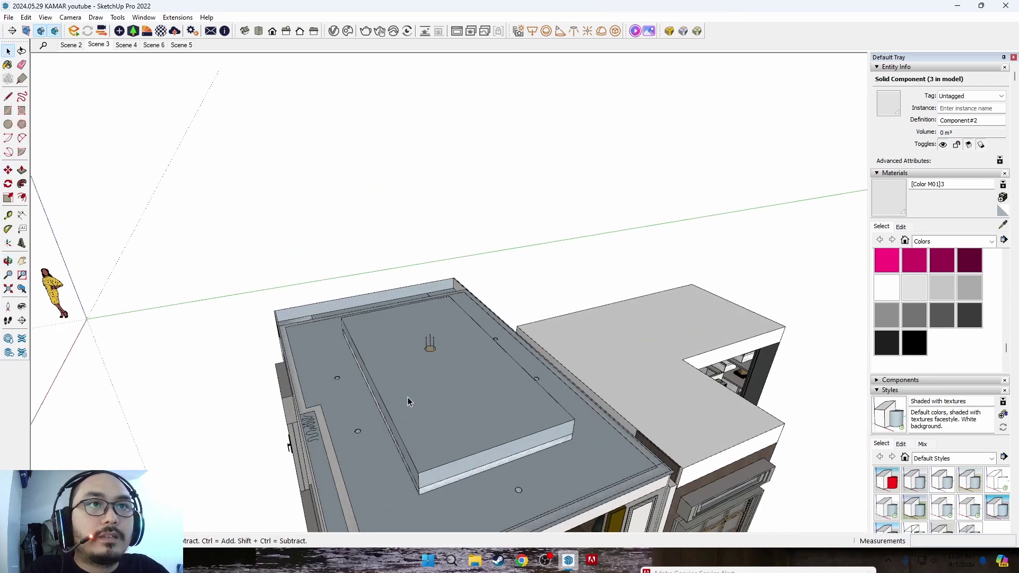
pyautogui.click(92, 47)
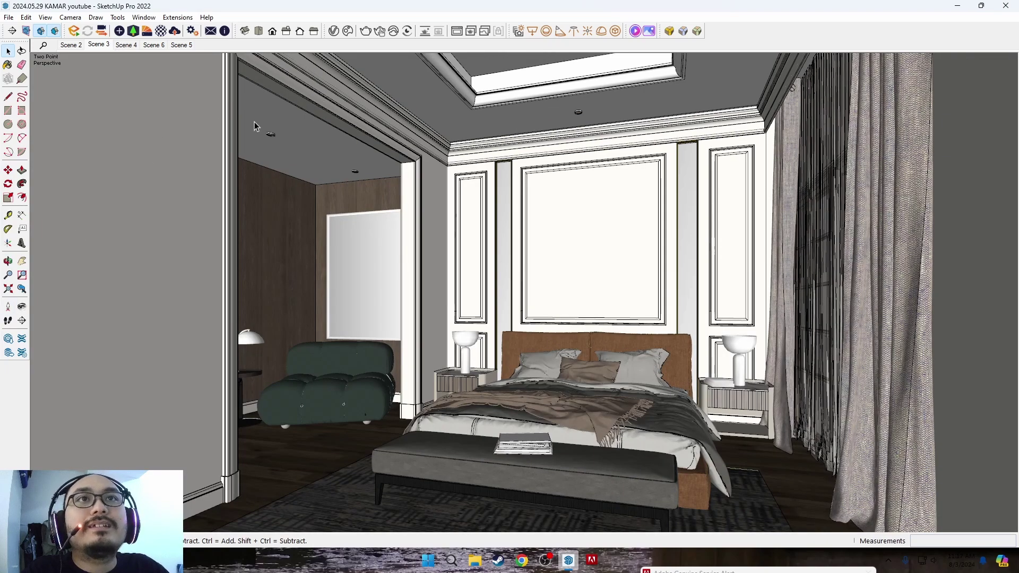
# Select the ceiling light beyond the doorway, orbit up to it, and start a V-Ray IES Light.
pyautogui.scroll(5, 255, 126)
pyautogui.click(275, 138)
pyautogui.scroll(-2, 297, 159)
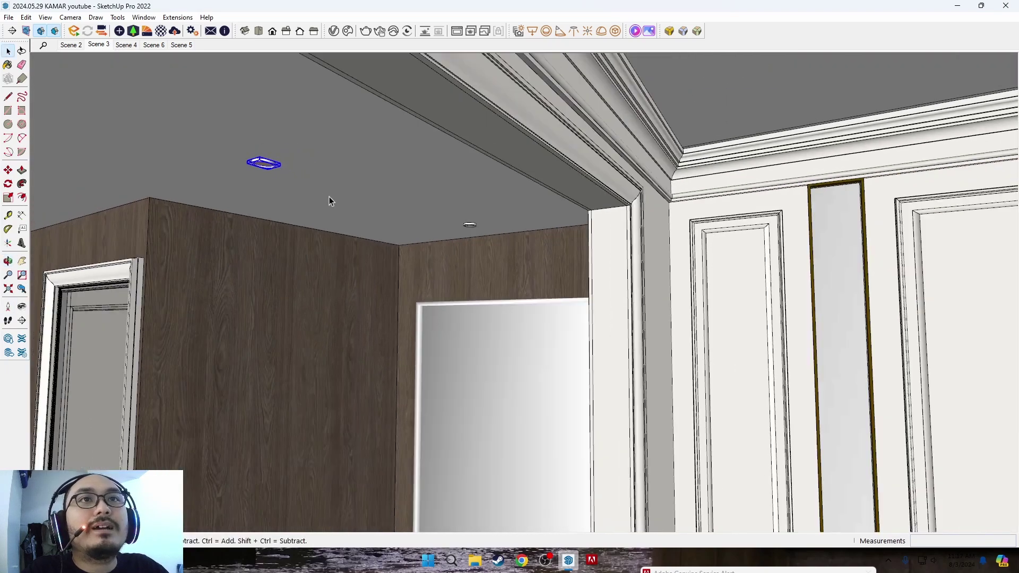
pyautogui.scroll(-2, 329, 201)
pyautogui.scroll(3, 318, 175)
pyautogui.scroll(1, 297, 183)
pyautogui.scroll(2, 295, 180)
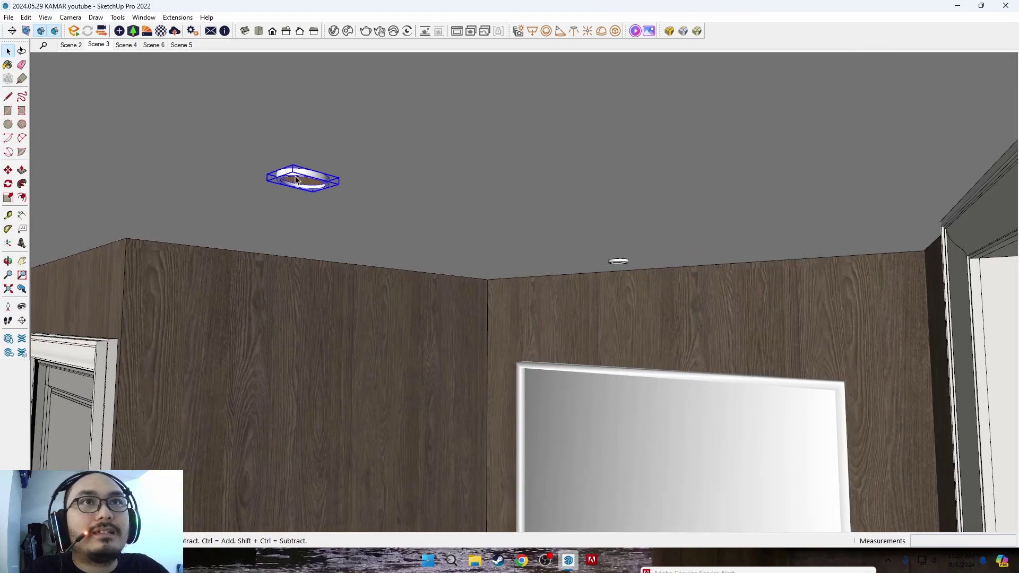
pyautogui.scroll(-5, 211, 224)
pyautogui.scroll(-1, 454, 226)
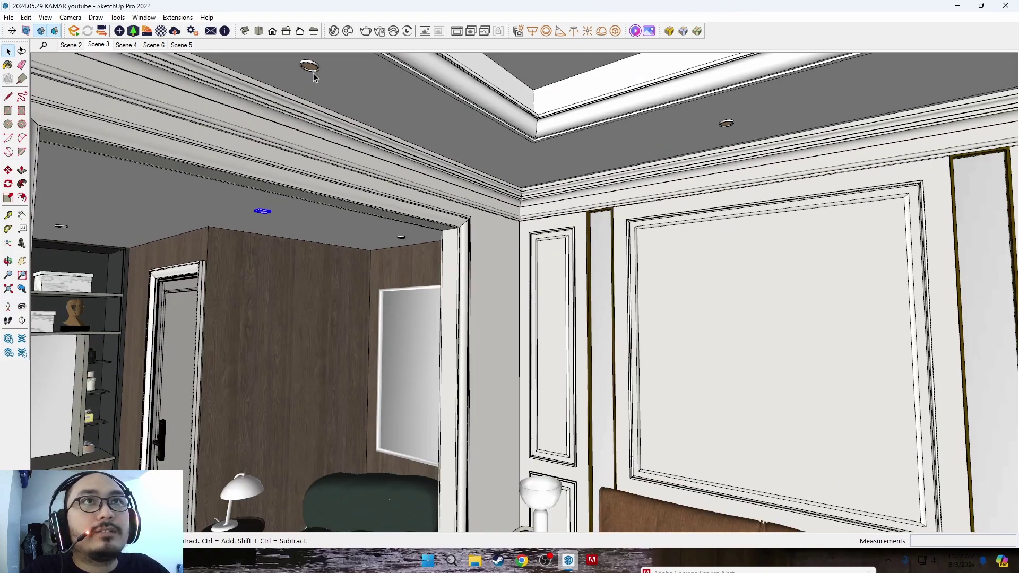
pyautogui.moveTo(314, 72)
pyautogui.mouseDown(button='middle')
pyautogui.moveTo(453, 141)
pyautogui.moveTo(352, 151)
pyautogui.moveTo(303, 104)
pyautogui.moveTo(595, 80)
pyautogui.mouseUp(button='middle')
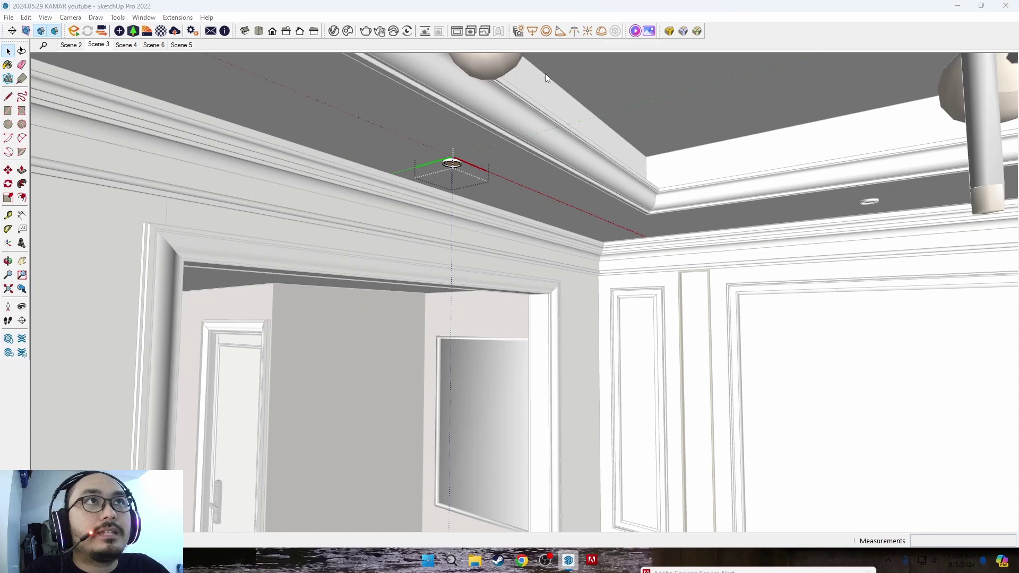
pyautogui.click(574, 30)
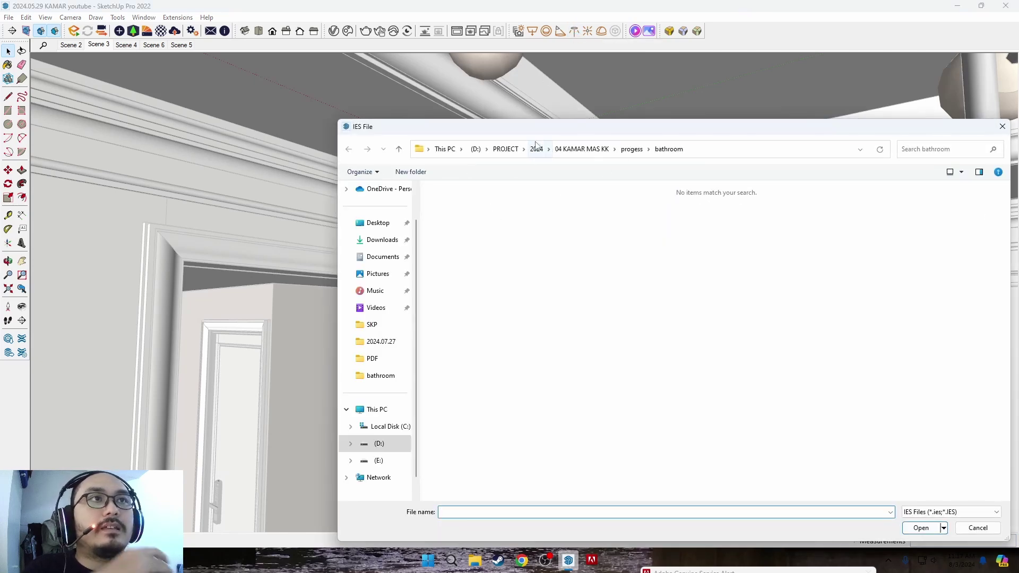
# Browse the IES File picker to E: > SKP Support > Best IES 3.
pyautogui.click(379, 461)
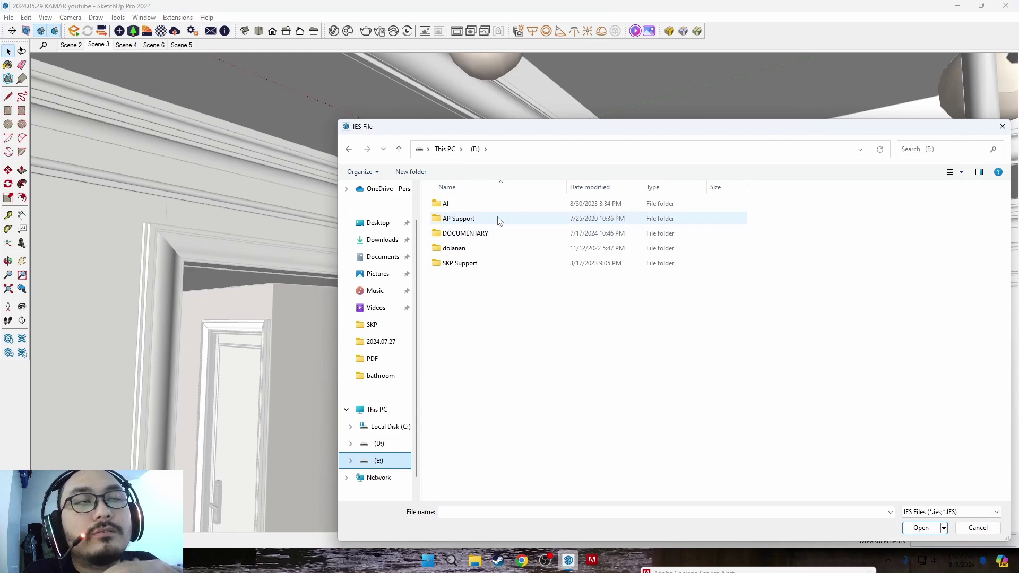
pyautogui.doubleClick(496, 263)
pyautogui.doubleClick(495, 273)
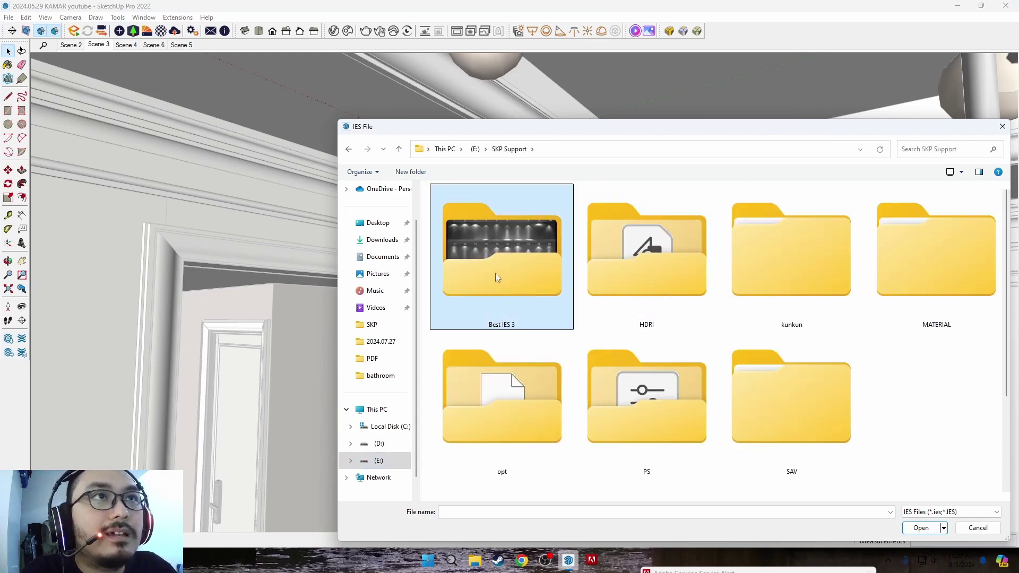
pyautogui.scroll(-3, 551, 355)
pyautogui.scroll(-2, 530, 346)
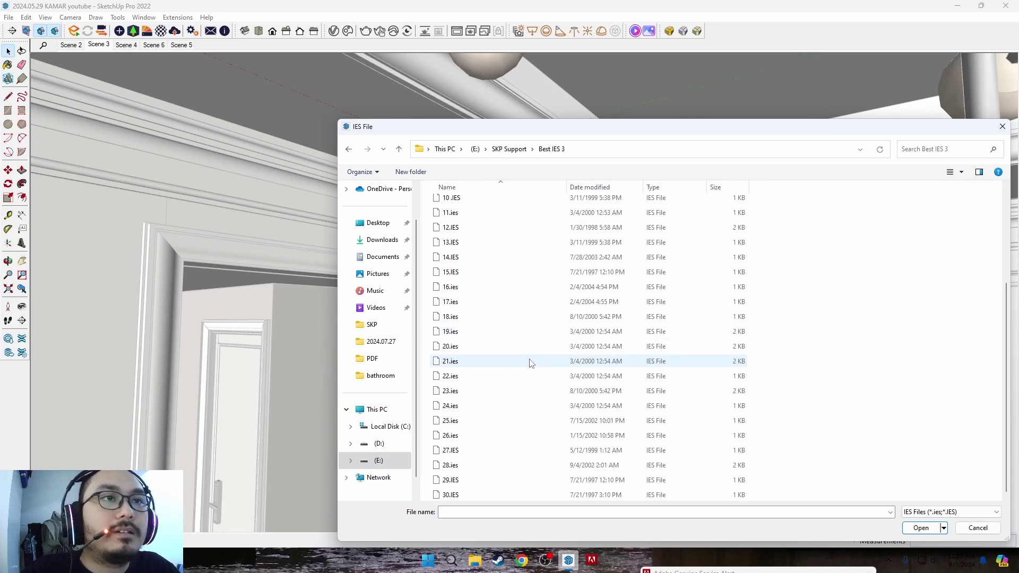
pyautogui.scroll(5, 577, 266)
# In File Explorer, go to E: > SKP Support > Best IES 3 and open the esrv1 preview JPG.
pyautogui.click(475, 560)
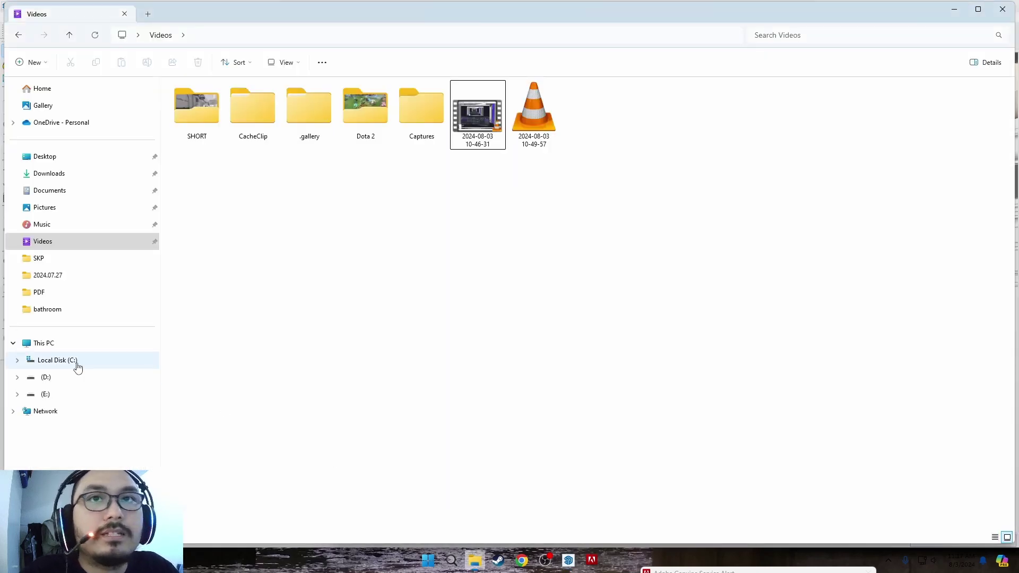
pyautogui.click(45, 394)
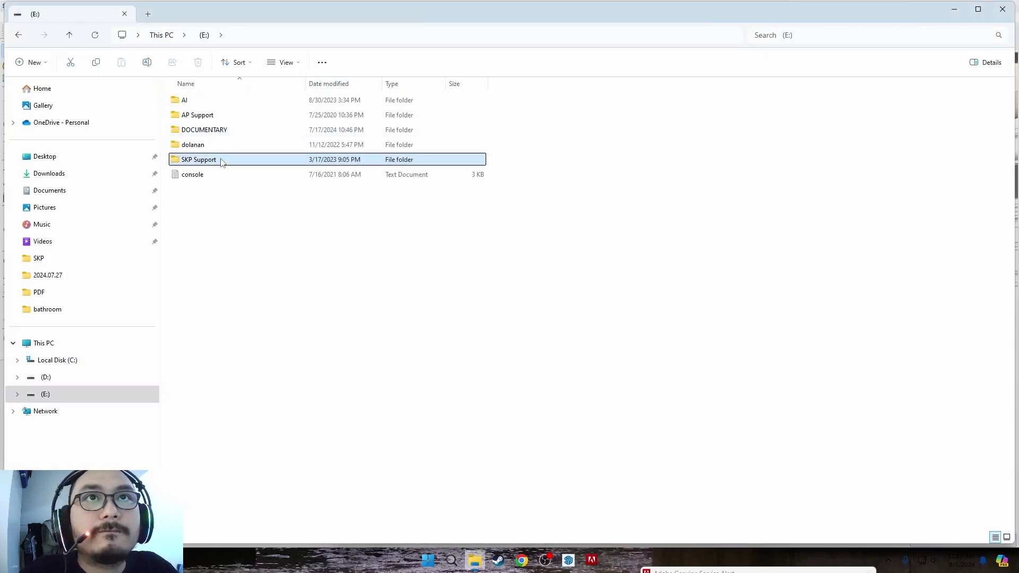
pyautogui.doubleClick(223, 159)
pyautogui.doubleClick(223, 101)
pyautogui.scroll(-2, 234, 372)
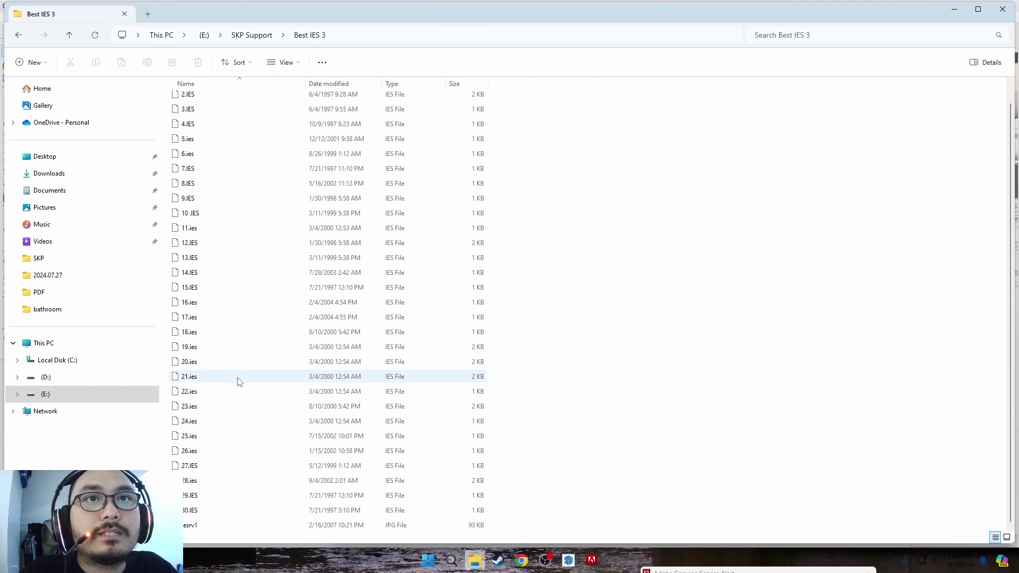
pyautogui.click(237, 528)
pyautogui.doubleClick(237, 526)
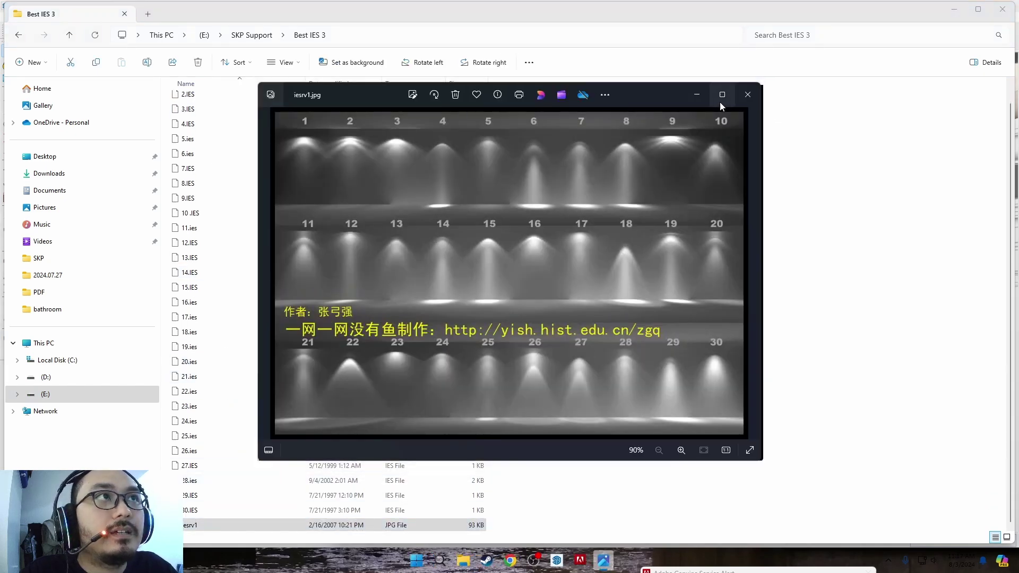
# Maximize Photos and zoom into the iesrv1.jpg chart of 30 IES beam profiles.
pyautogui.click(721, 97)
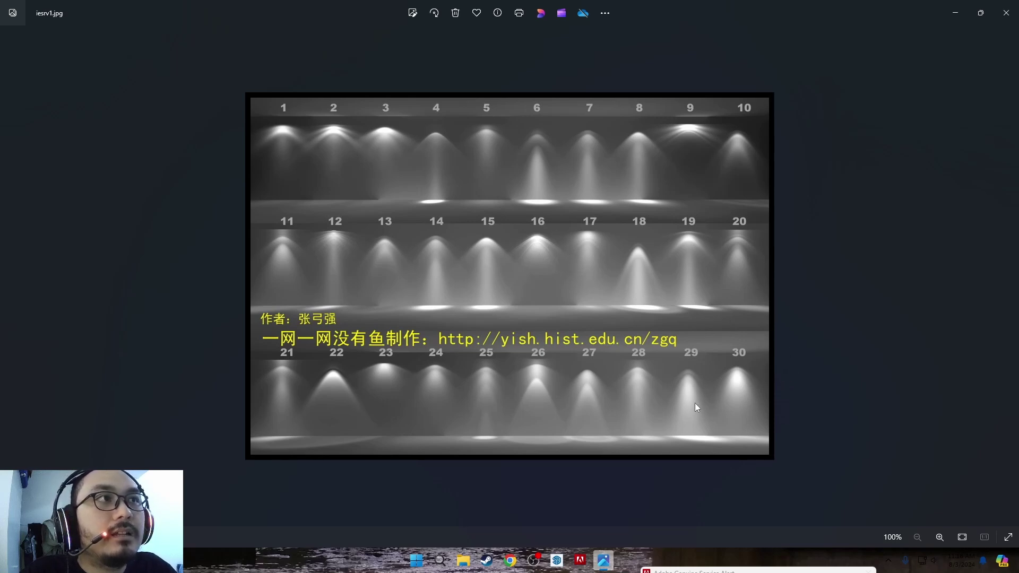
pyautogui.scroll(1, 687, 413)
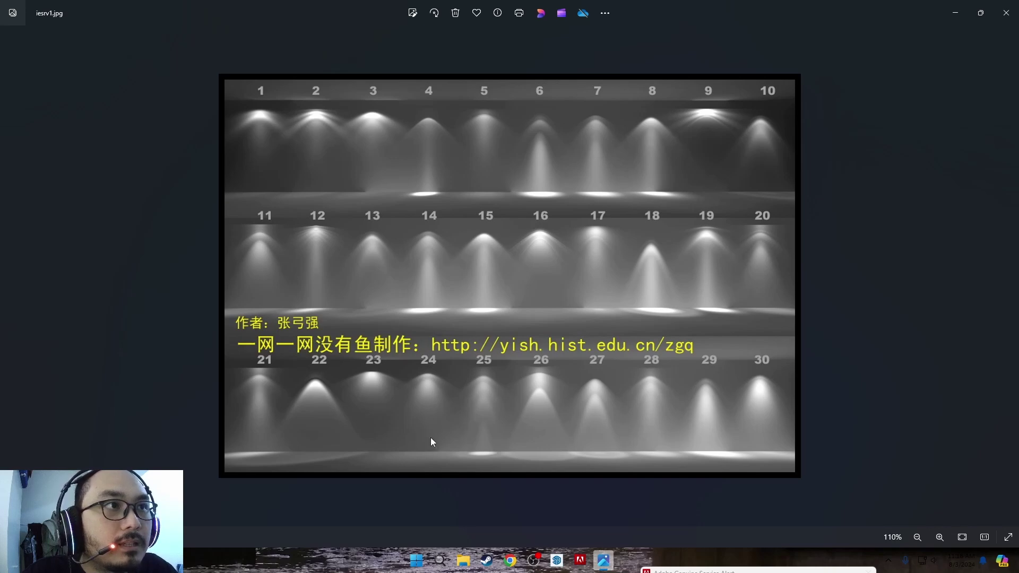
# Load the 24.ies profile in SketchUp's IES File picker.
pyautogui.click(556, 560)
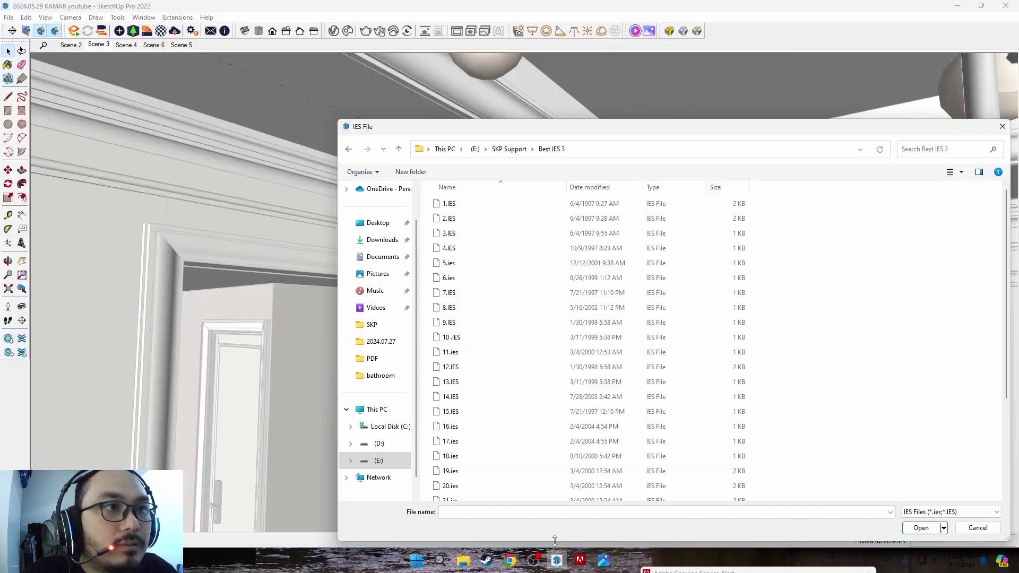
pyautogui.click(558, 408)
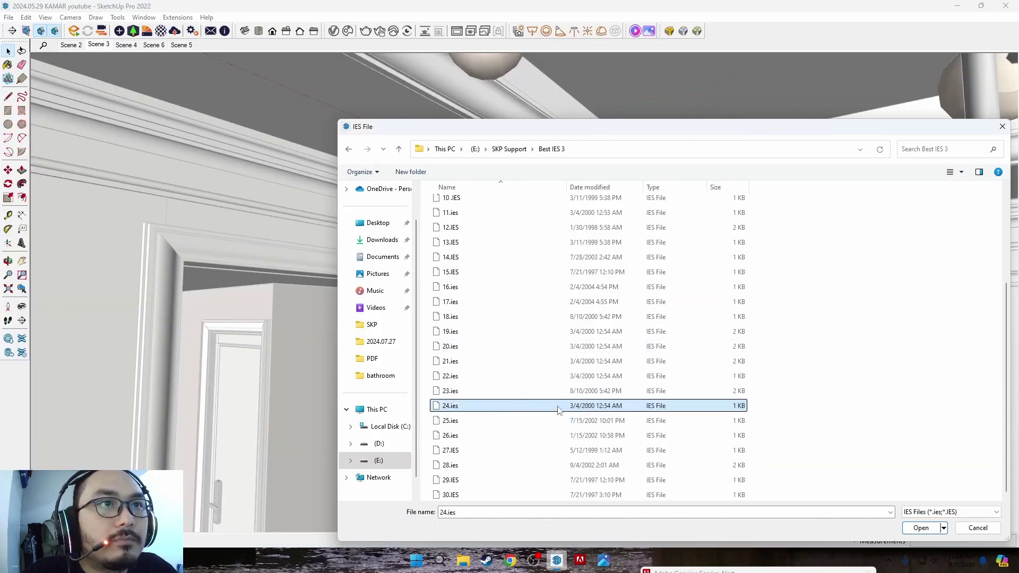
pyautogui.click(911, 533)
pyautogui.scroll(3, 473, 170)
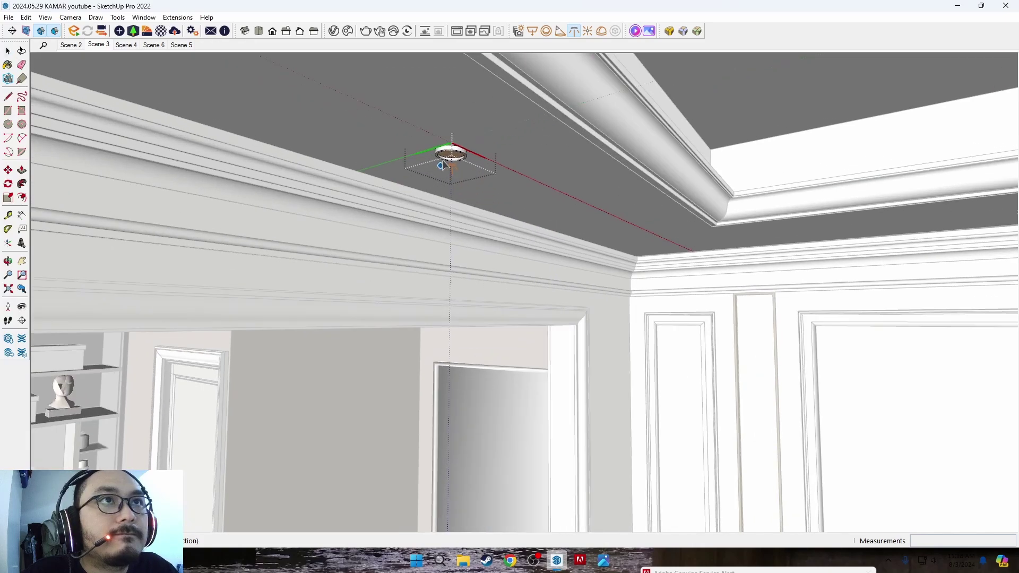
pyautogui.scroll(3, 462, 164)
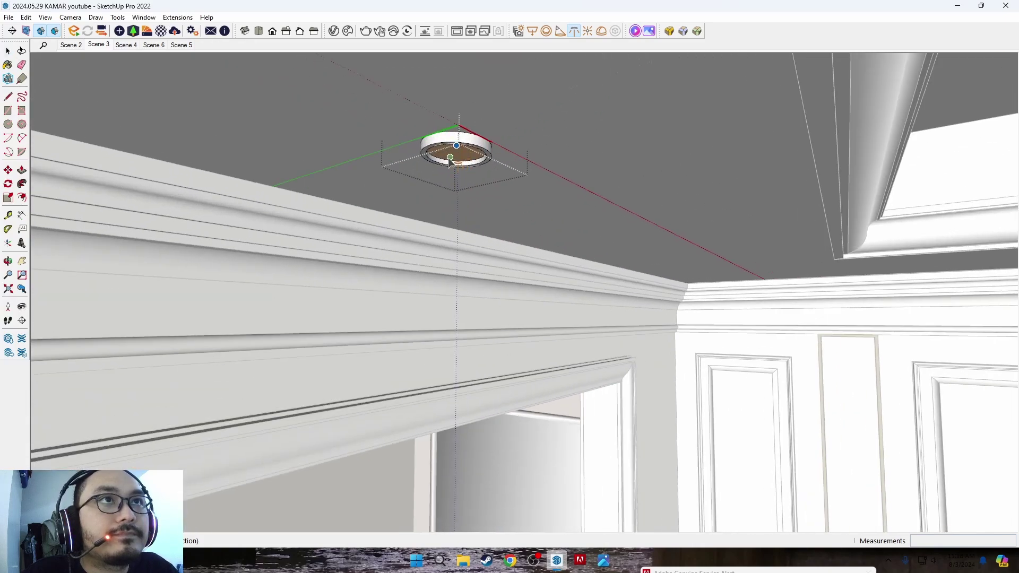
pyautogui.scroll(2, 457, 156)
pyautogui.scroll(1, 467, 173)
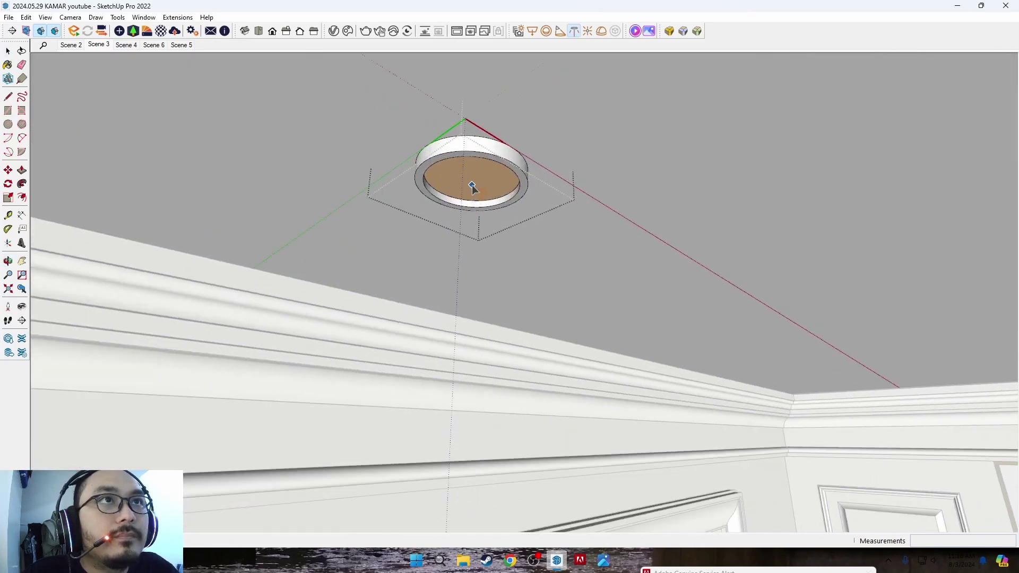
# Place the 24.ies light beneath the ceiling downlight.
pyautogui.click(473, 187)
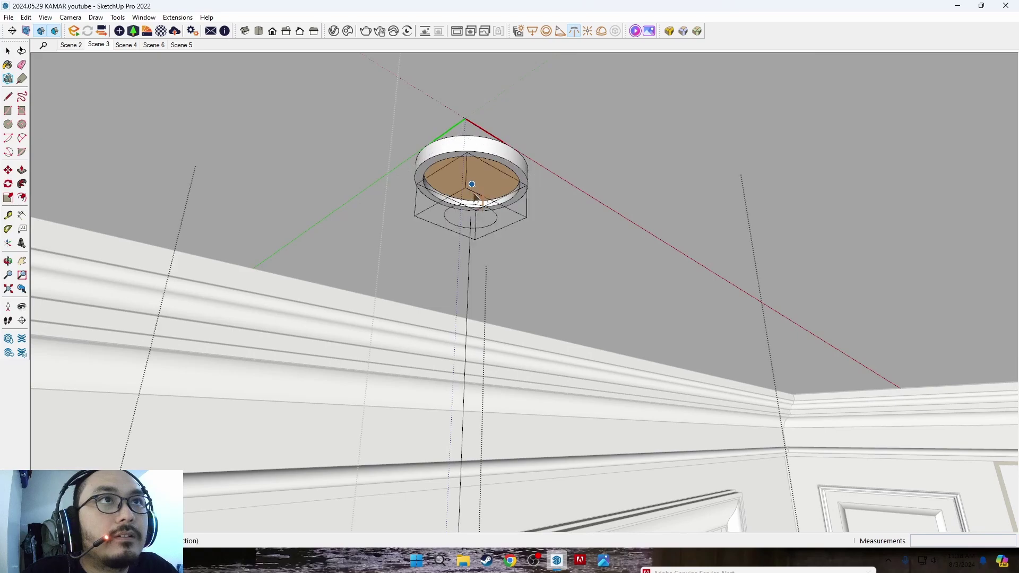
pyautogui.scroll(-2, 470, 263)
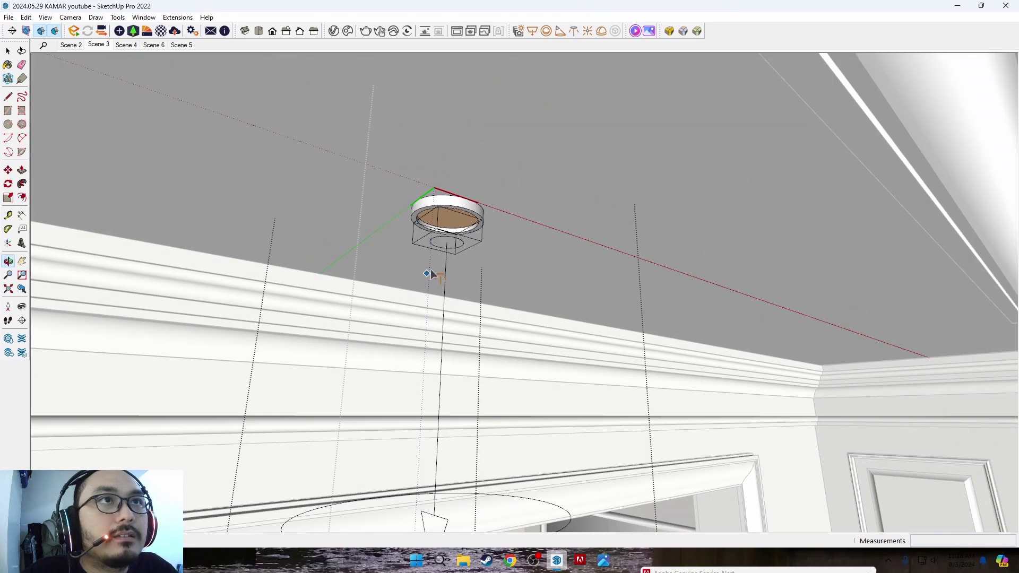
pyautogui.press('space')
pyautogui.scroll(-1, 441, 265)
pyautogui.scroll(-1, 448, 228)
pyautogui.scroll(-2, 562, 263)
pyautogui.scroll(-1, 565, 309)
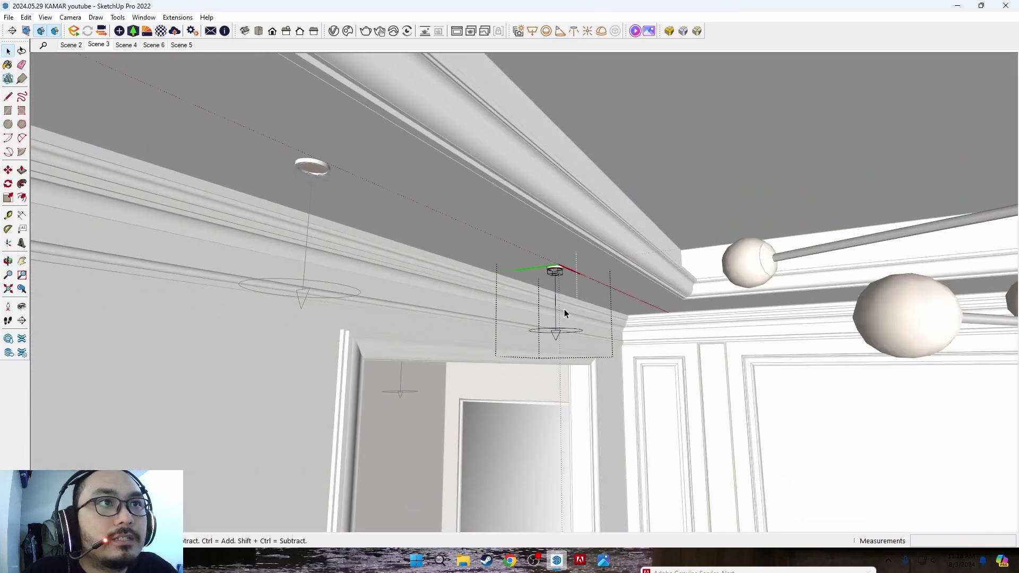
pyautogui.scroll(-2, 531, 292)
pyautogui.scroll(-1, 508, 278)
pyautogui.scroll(1, 508, 278)
pyautogui.scroll(1, 508, 265)
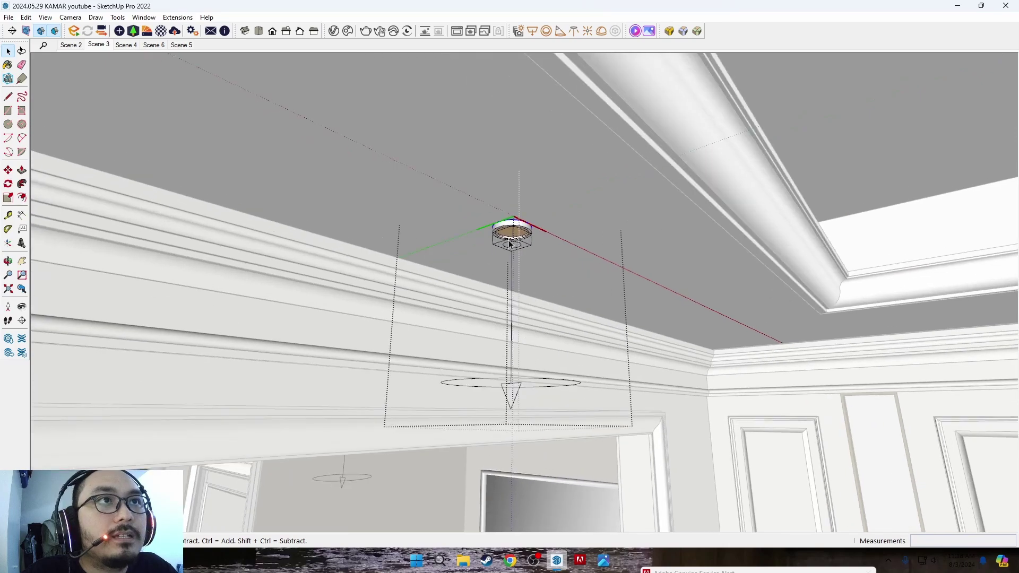
pyautogui.scroll(-1, 507, 258)
pyautogui.scroll(1, 508, 254)
pyautogui.scroll(-2, 504, 255)
pyautogui.scroll(-2, 478, 260)
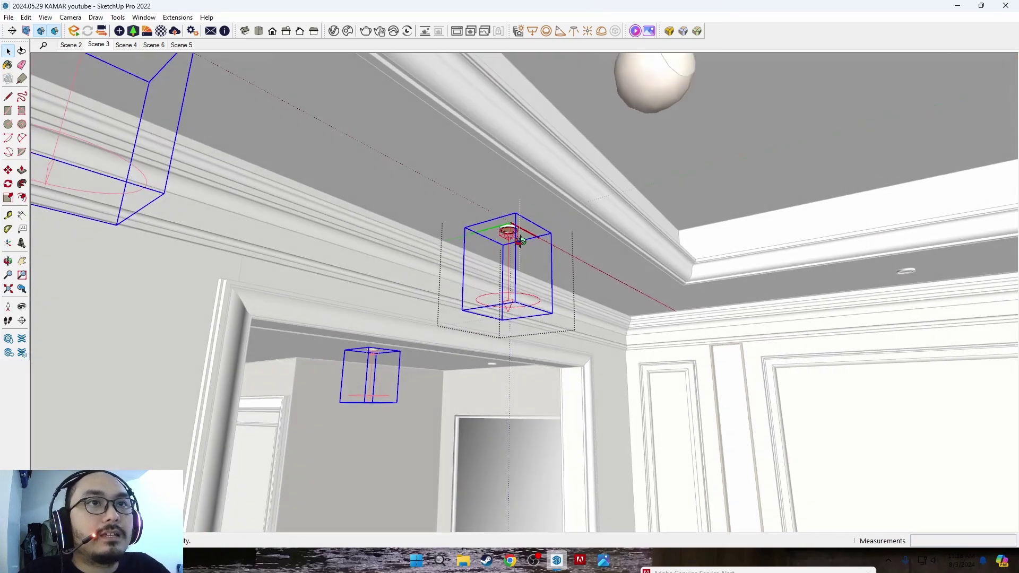
pyautogui.scroll(-2, 452, 266)
pyautogui.scroll(-1, 428, 269)
# Inspect the placed light, clear the selection, and bring up the V-Ray Asset Editor.
pyautogui.moveTo(428, 270)
pyautogui.mouseDown(button='middle')
pyautogui.moveTo(292, 288)
pyautogui.moveTo(468, 297)
pyautogui.mouseUp(button='middle')
pyautogui.scroll(2, 484, 305)
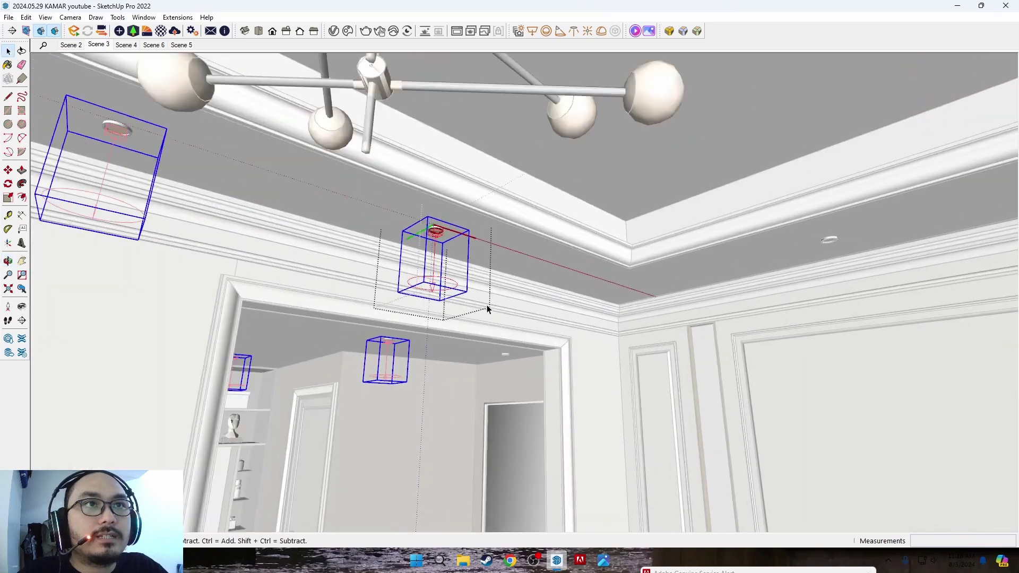
pyautogui.scroll(2, 467, 276)
pyautogui.scroll(2, 443, 245)
pyautogui.moveTo(443, 245); pyautogui.dragTo(472, 209, button='middle')
pyautogui.press('Escape')
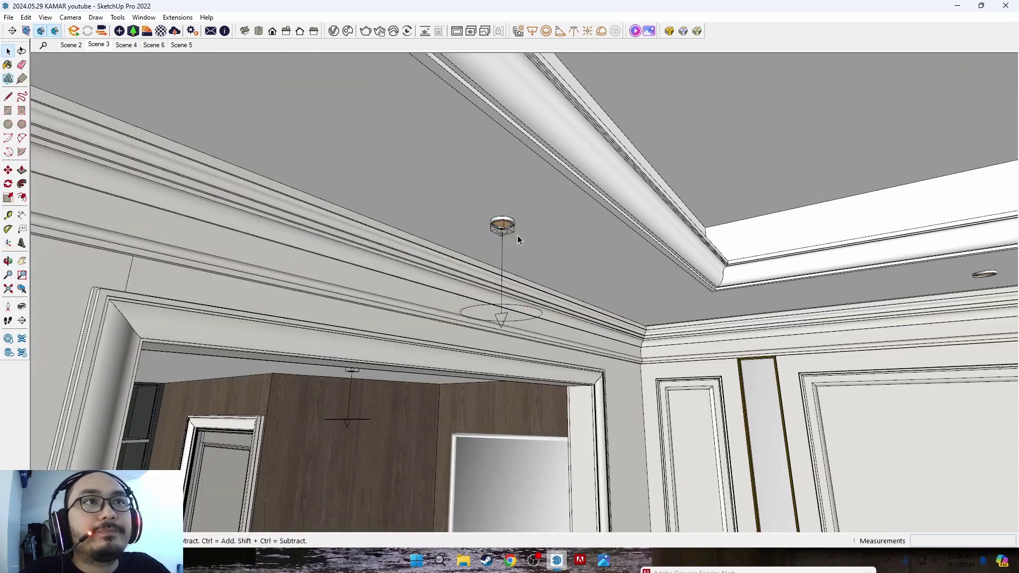
pyautogui.click(334, 31)
pyautogui.moveTo(228, 155); pyautogui.dragTo(326, 147)
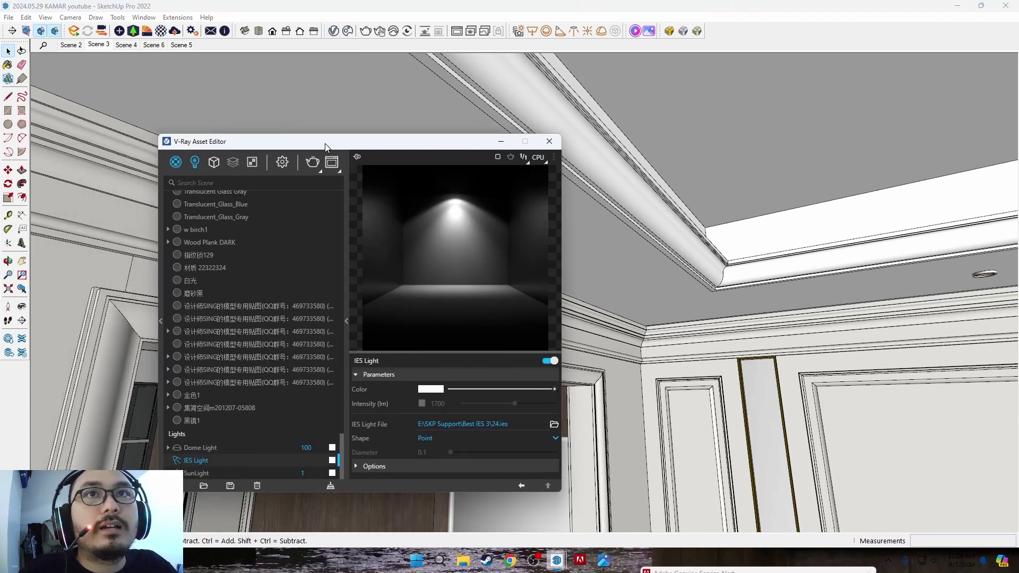
# Filter the asset list to lights, reposition the editor, and open the IES Light colour swatch.
pyautogui.click(197, 164)
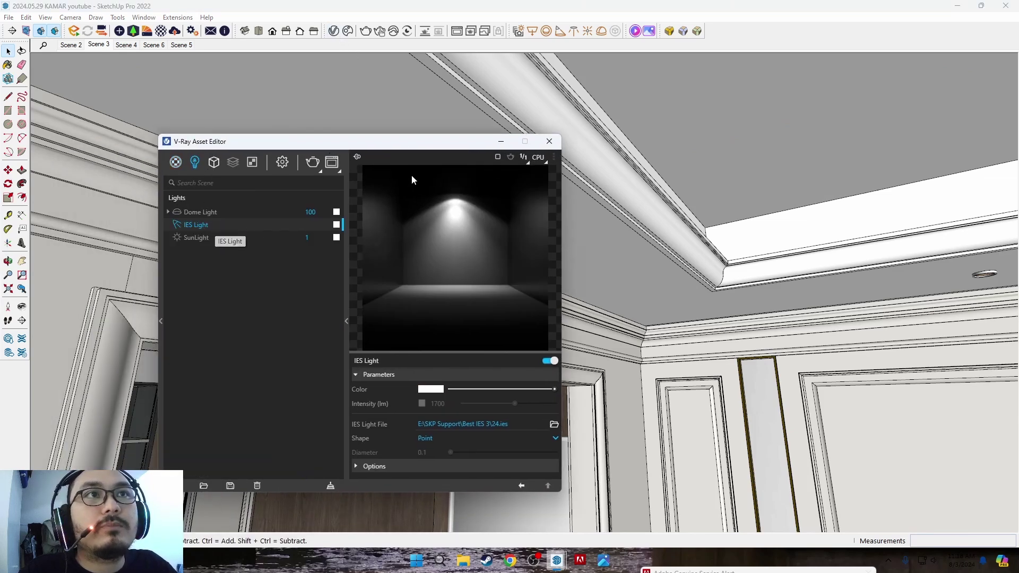
pyautogui.moveTo(393, 141); pyautogui.dragTo(244, 185)
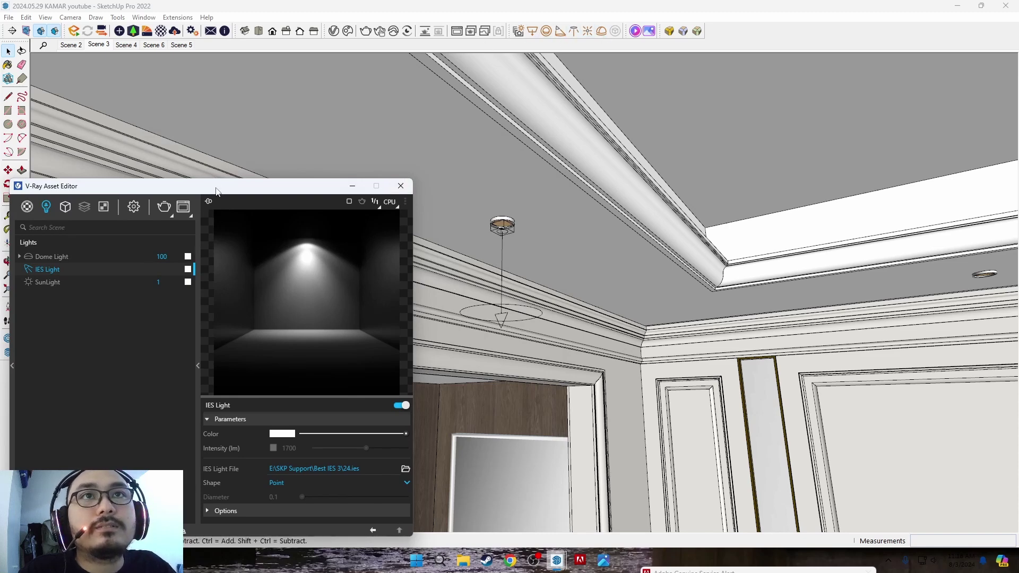
pyautogui.moveTo(217, 191); pyautogui.dragTo(276, 185)
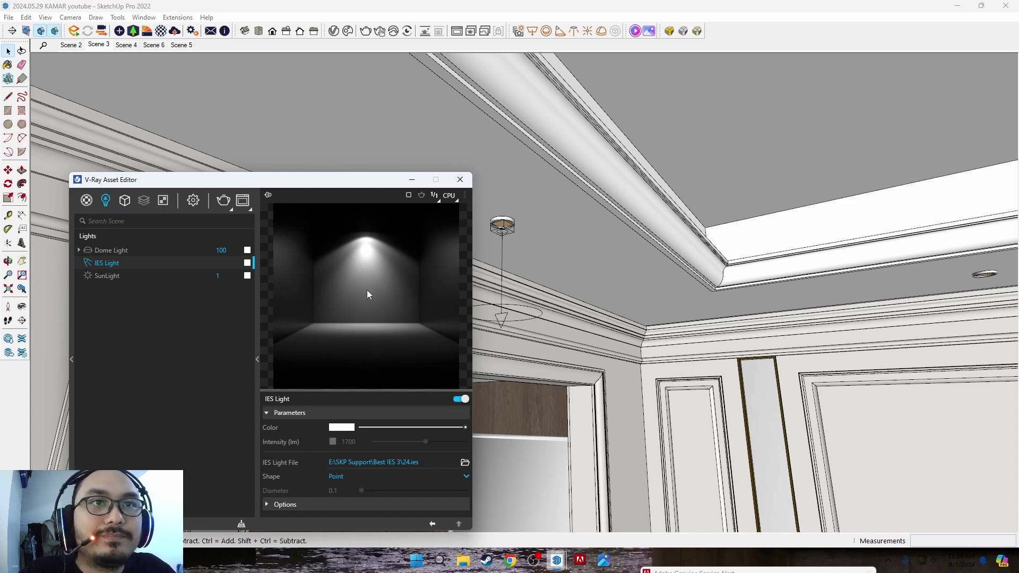
pyautogui.moveTo(302, 189); pyautogui.dragTo(303, 182)
pyautogui.click(342, 420)
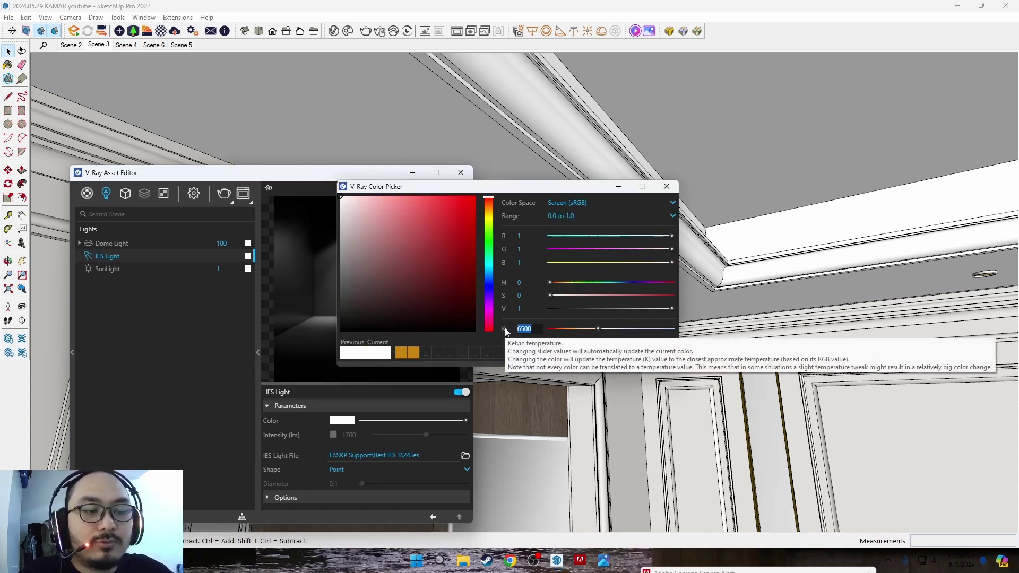
# Set the IES Light colour to 4500 K, compare with 3500 K, and keep 4500 K.
pyautogui.write('450')
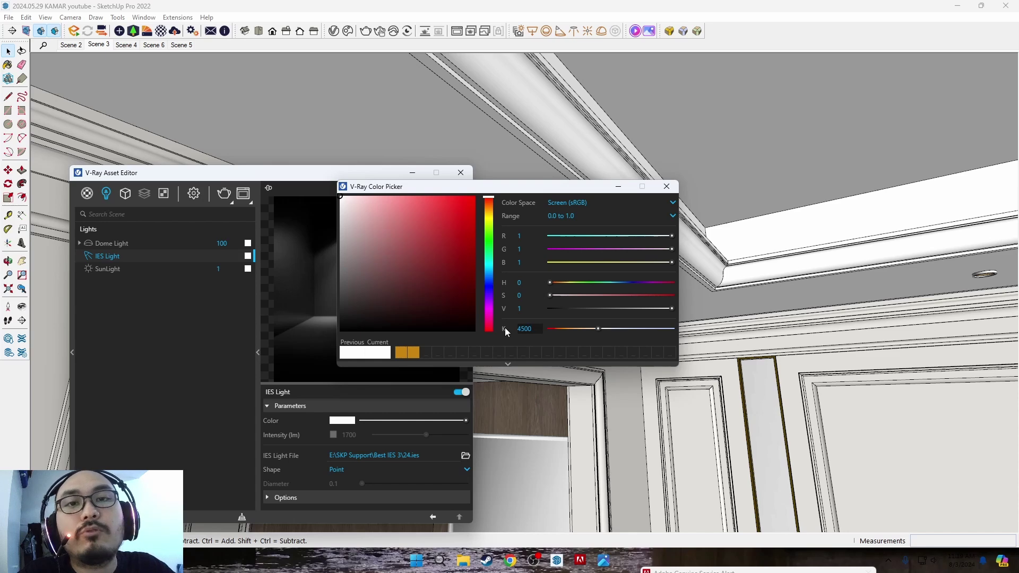
pyautogui.press('Return')
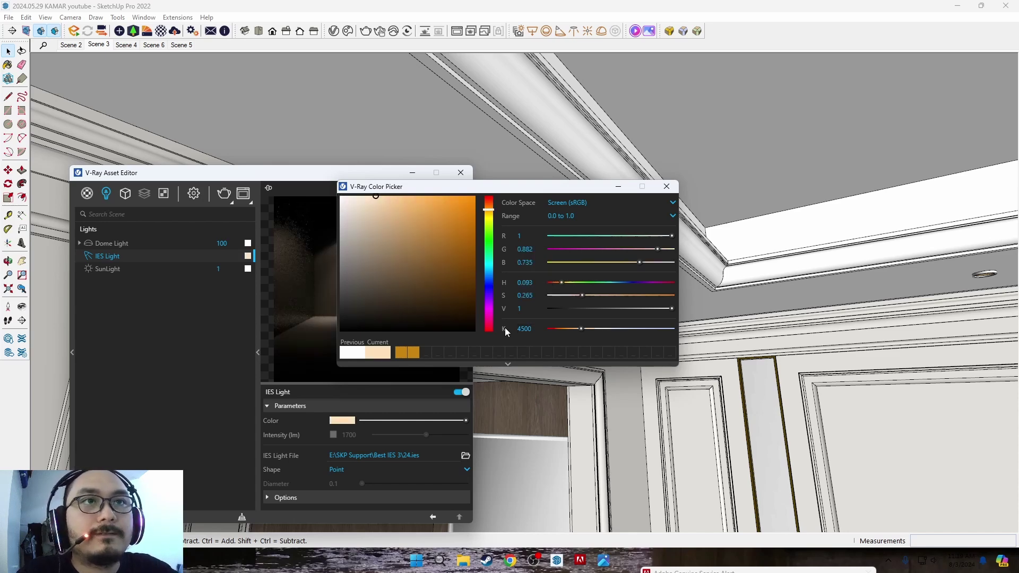
pyautogui.click(666, 186)
pyautogui.click(352, 419)
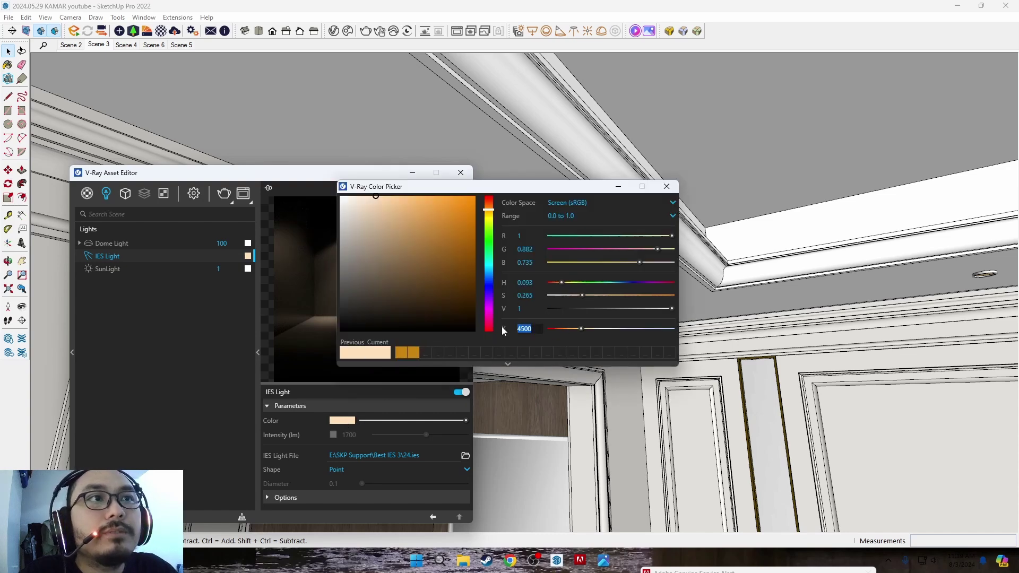
pyautogui.write('3500')
pyautogui.press('Return')
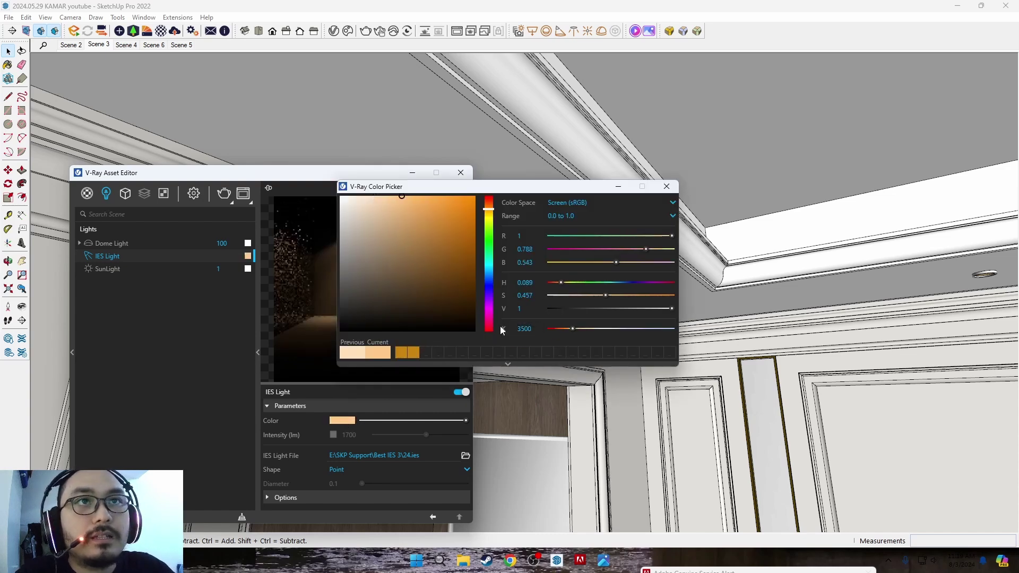
pyautogui.moveTo(511, 187); pyautogui.dragTo(690, 197)
pyautogui.write('4500')
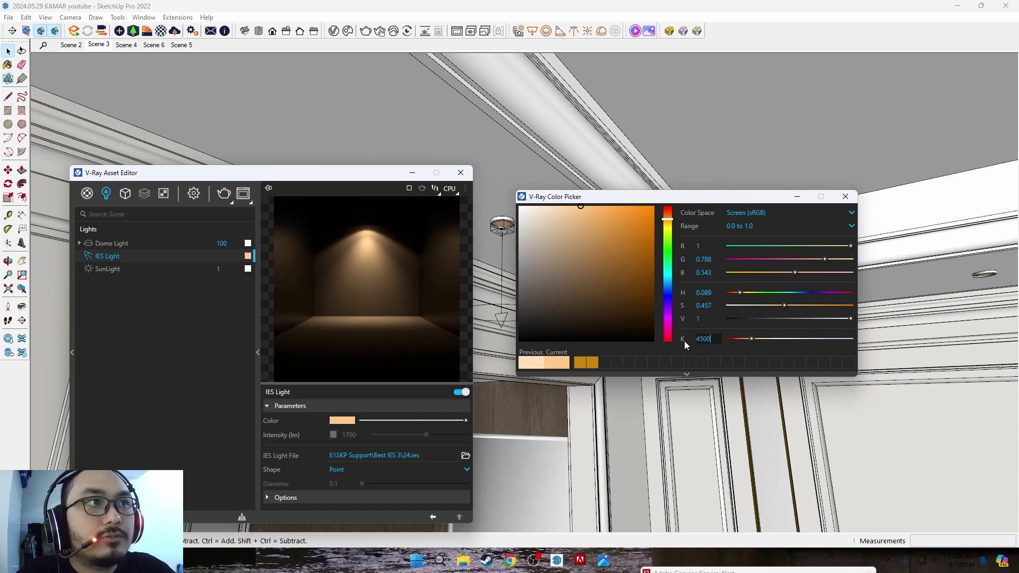
pyautogui.press('Return')
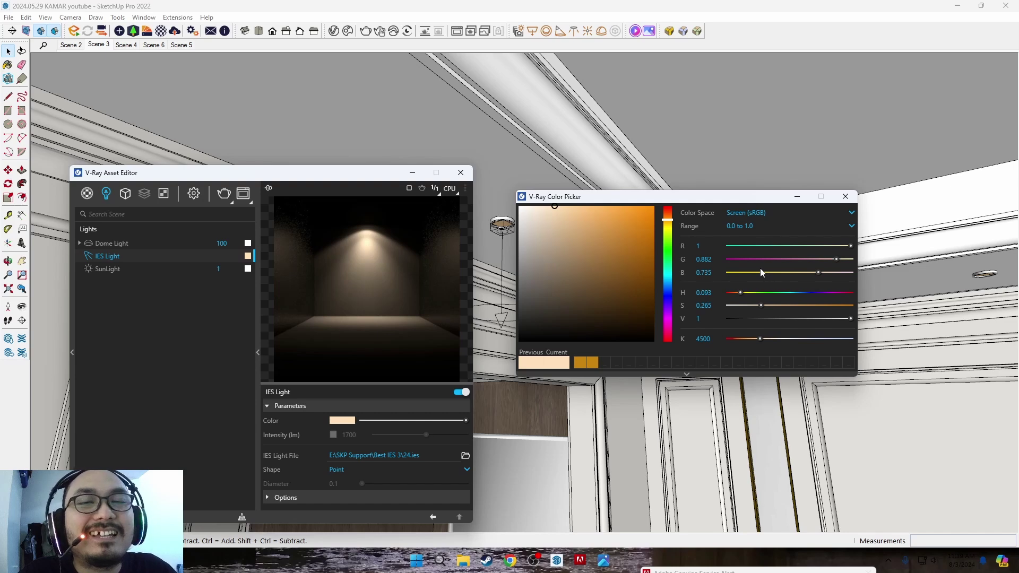
pyautogui.click(846, 197)
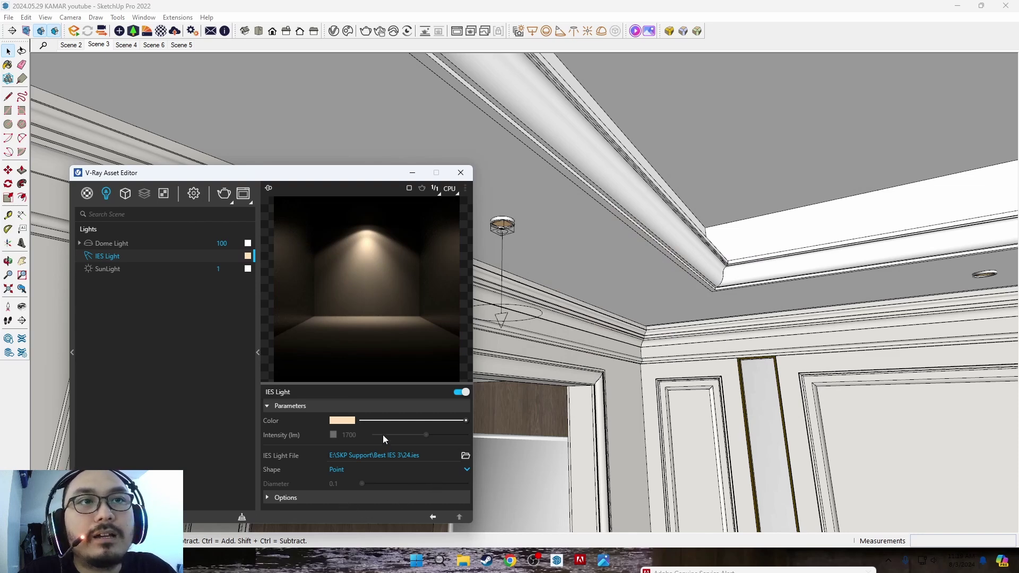
# Give the IES Light a custom 8000 lm intensity and close the V-Ray Asset Editor.
pyautogui.click(334, 435)
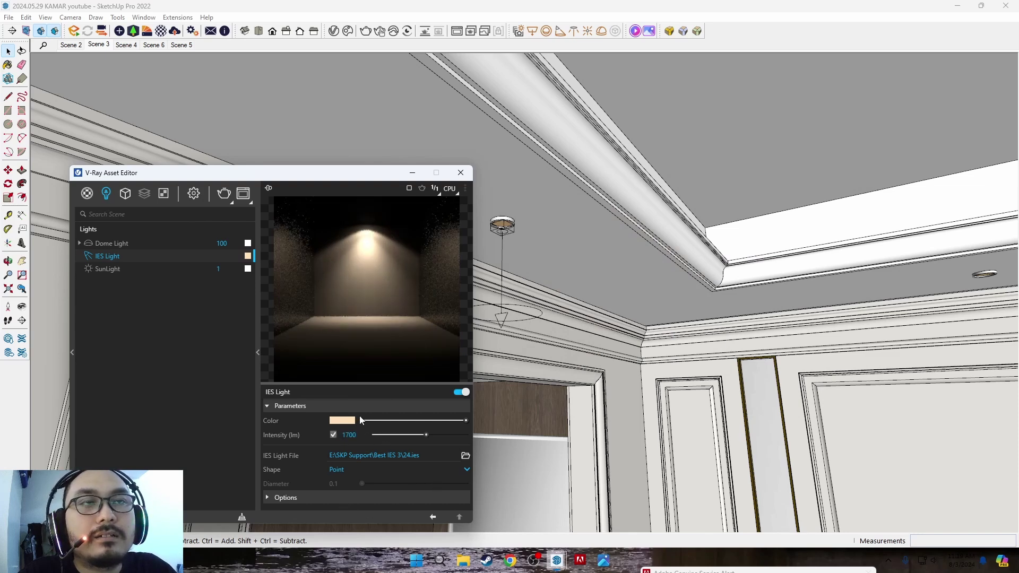
pyautogui.click(335, 435)
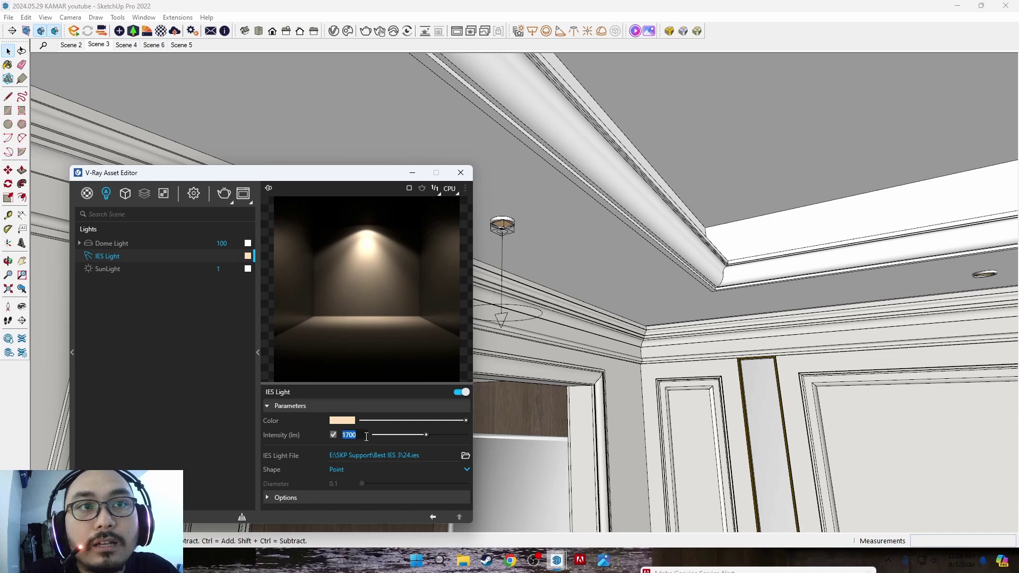
pyautogui.write('8000')
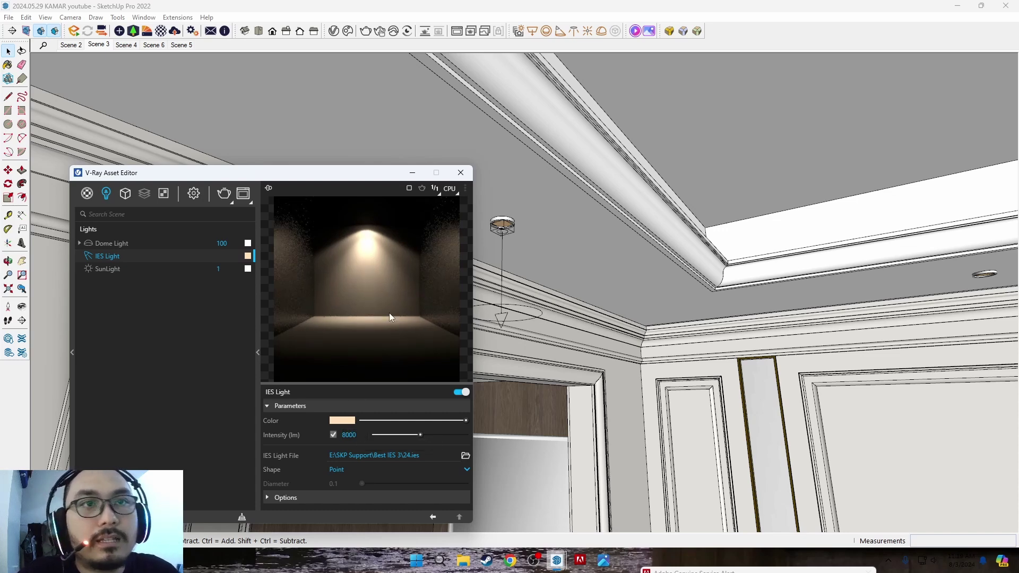
pyautogui.click(388, 498)
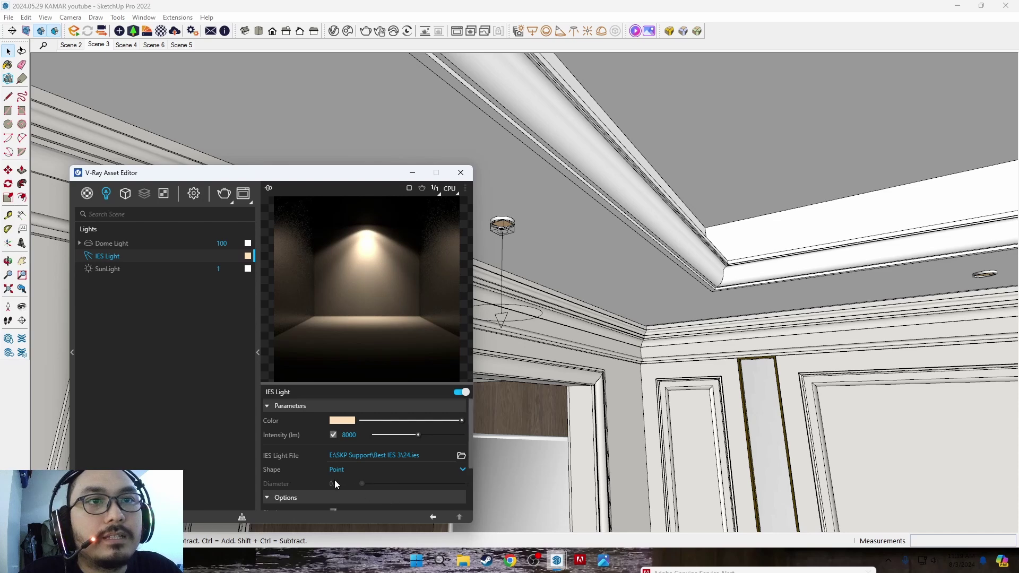
pyautogui.scroll(-2, 309, 464)
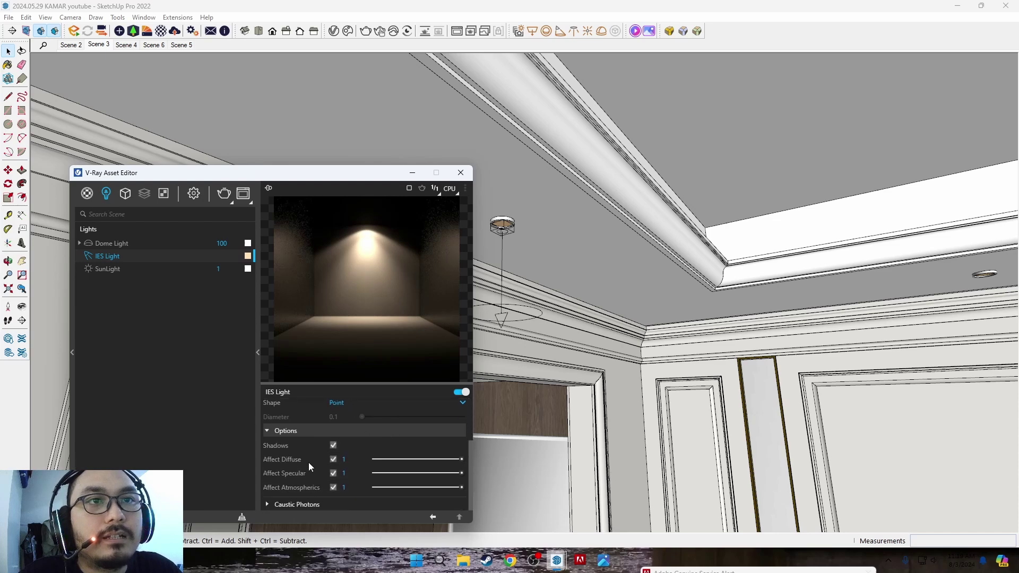
pyautogui.click(309, 432)
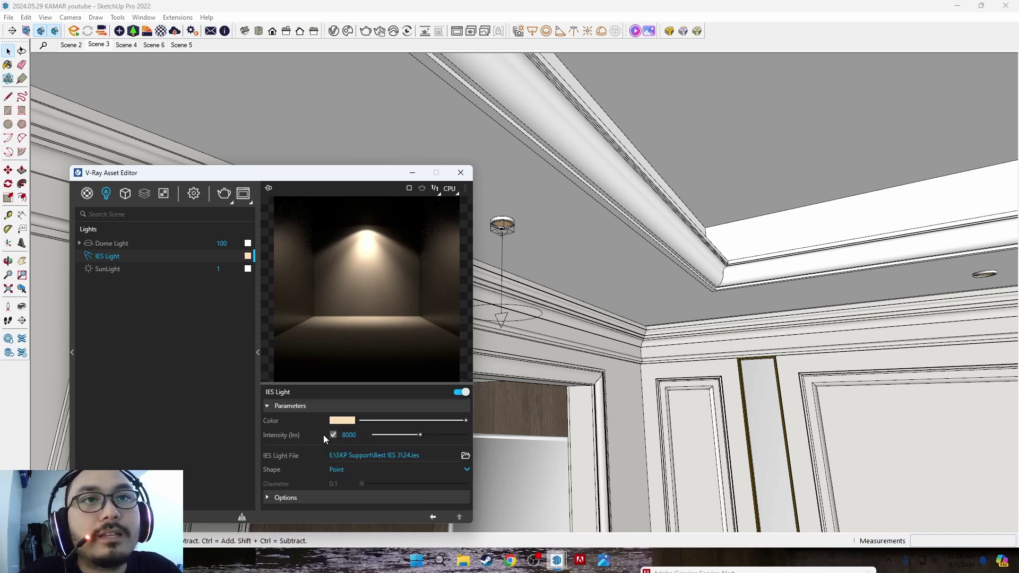
pyautogui.click(461, 172)
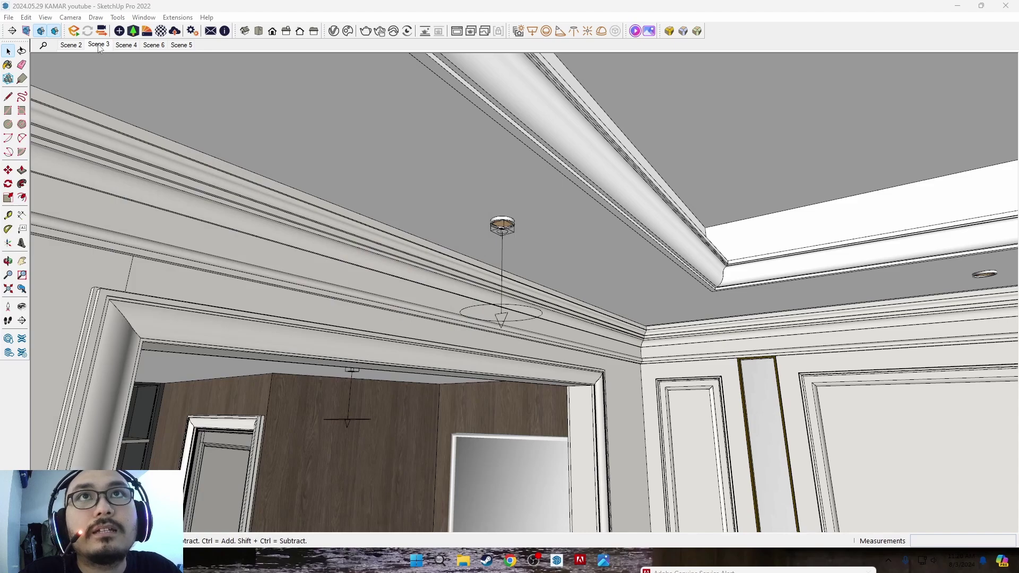
# Run a short test render of the Scene 3 bedroom view with the new IES light, then abort and close it.
pyautogui.click(99, 46)
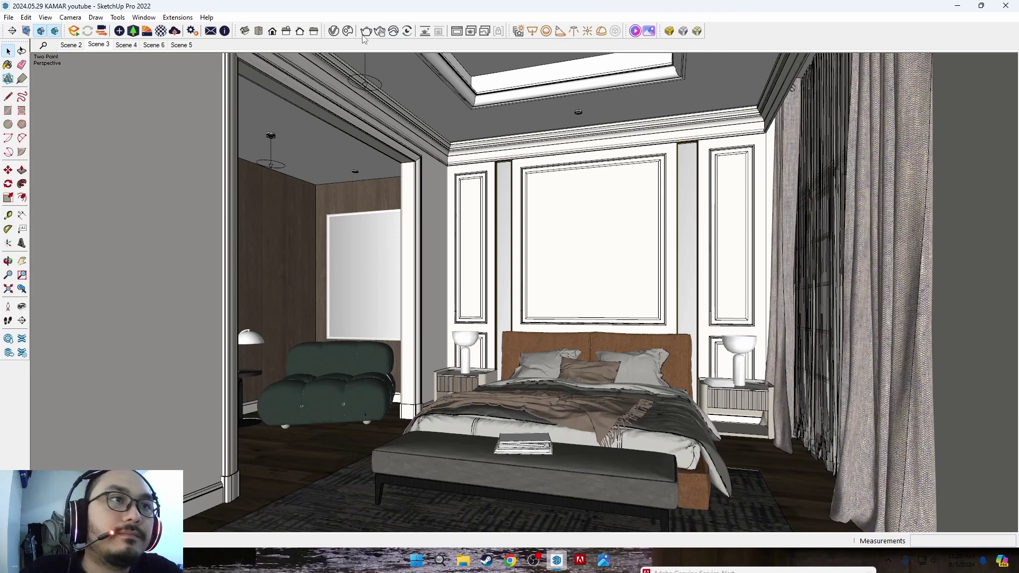
pyautogui.click(364, 33)
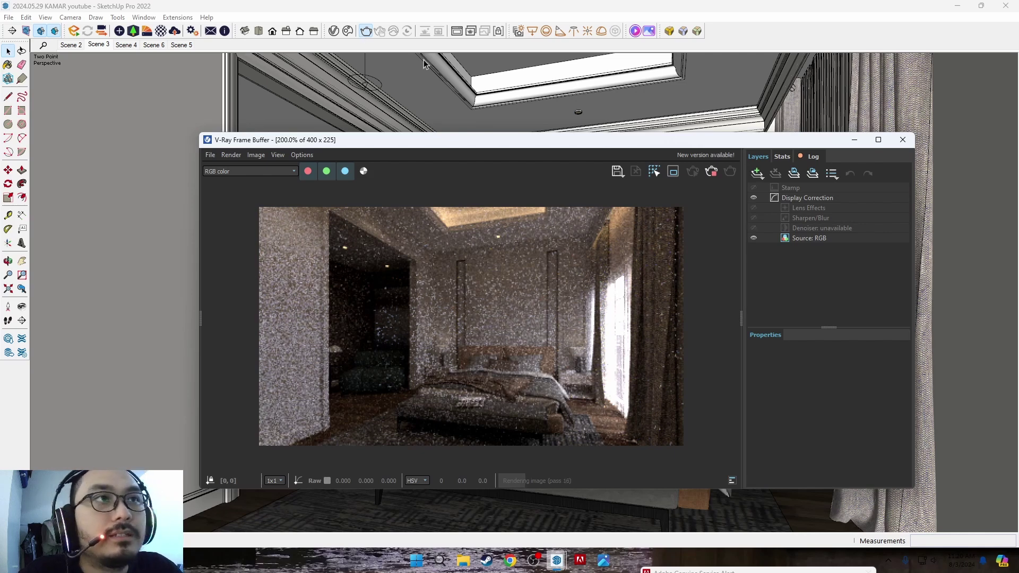
pyautogui.click(715, 174)
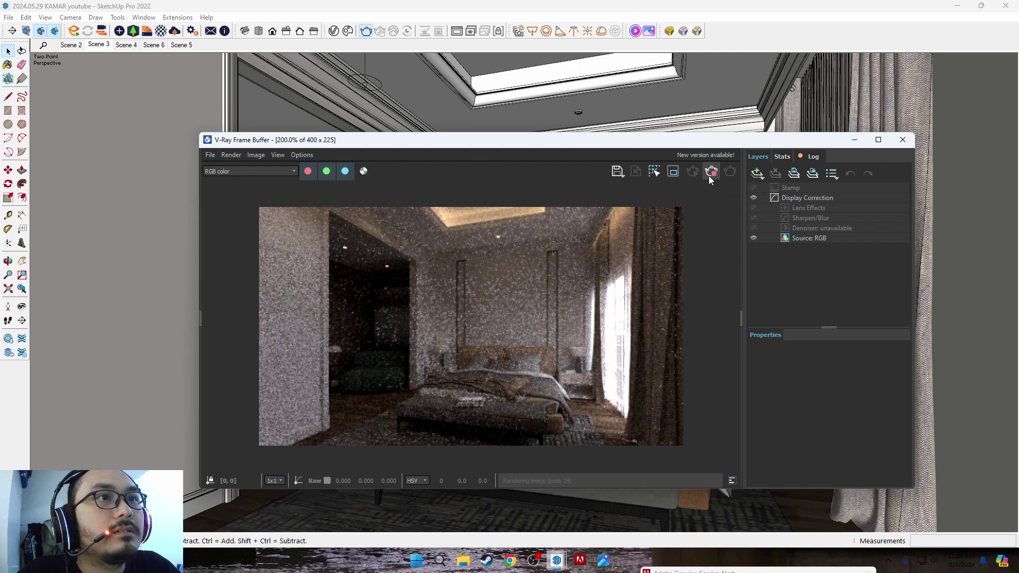
pyautogui.click(903, 140)
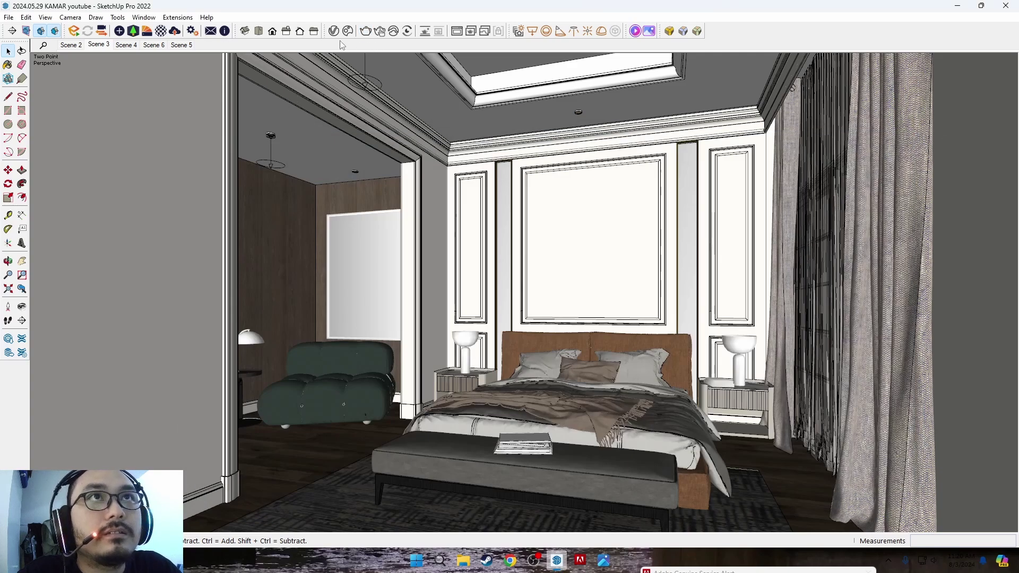
# Raise the IES Light intensity to 16000 lm in the V-Ray Asset Editor.
pyautogui.click(334, 32)
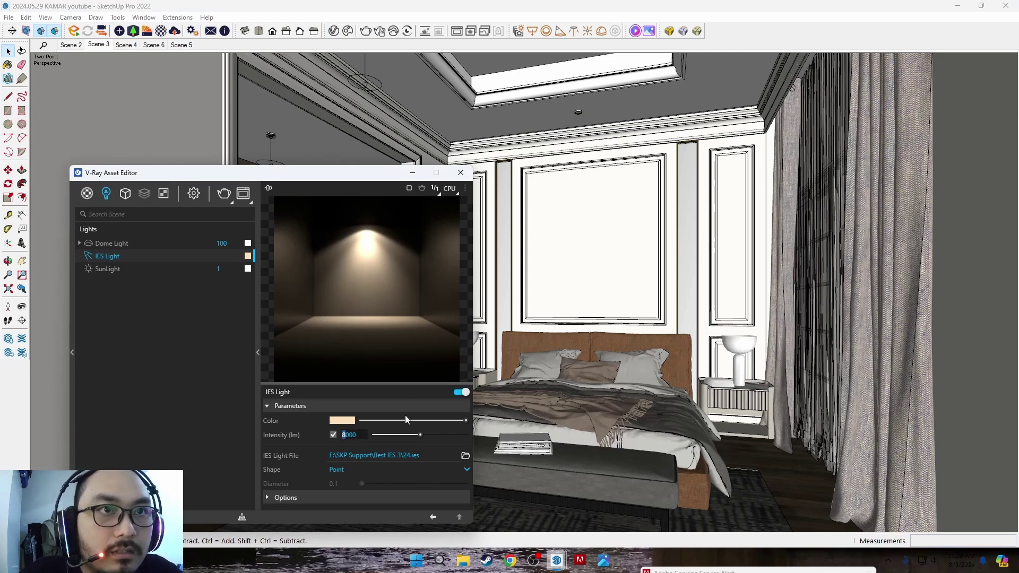
pyautogui.write('16000')
pyautogui.press('Return')
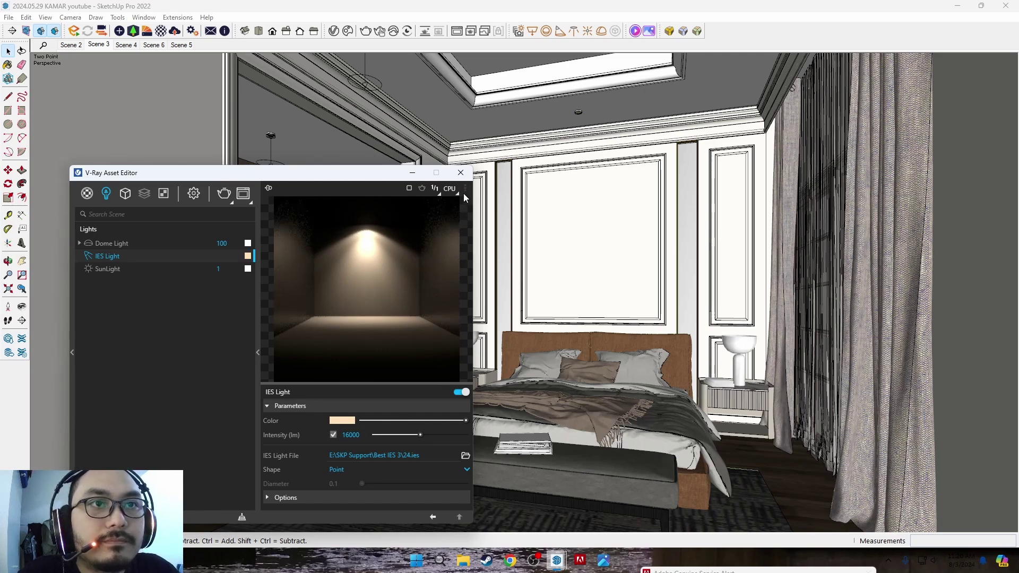
pyautogui.click(461, 173)
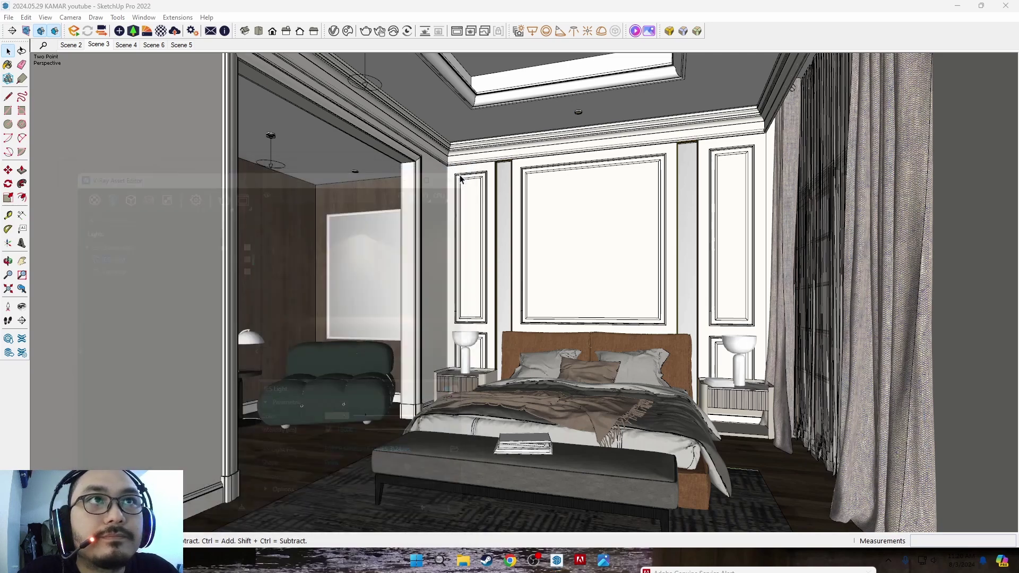
# Run a Scene 3 test render at the 16000 lm light level and abort once it looks good.
pyautogui.click(366, 32)
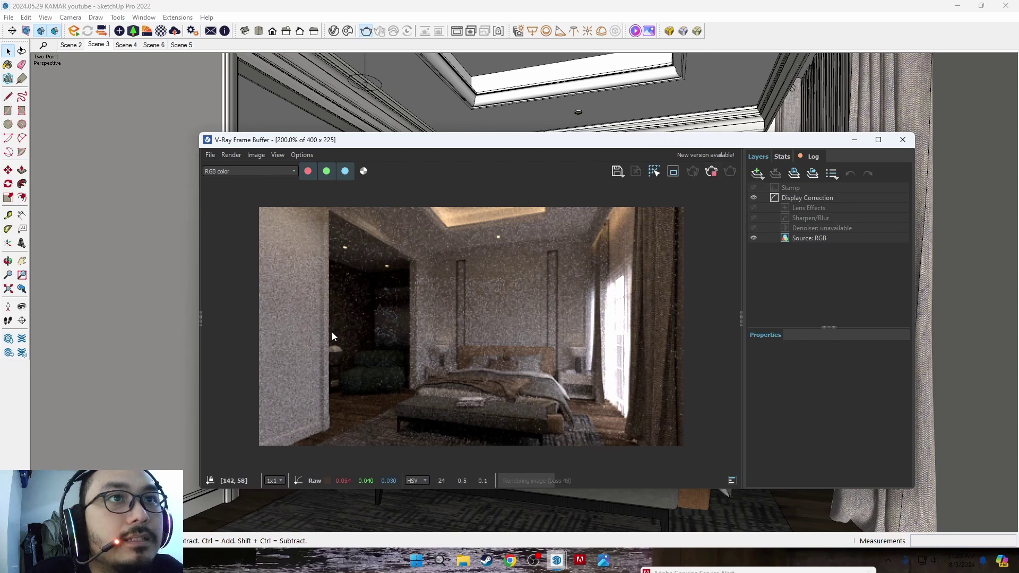
pyautogui.click(711, 171)
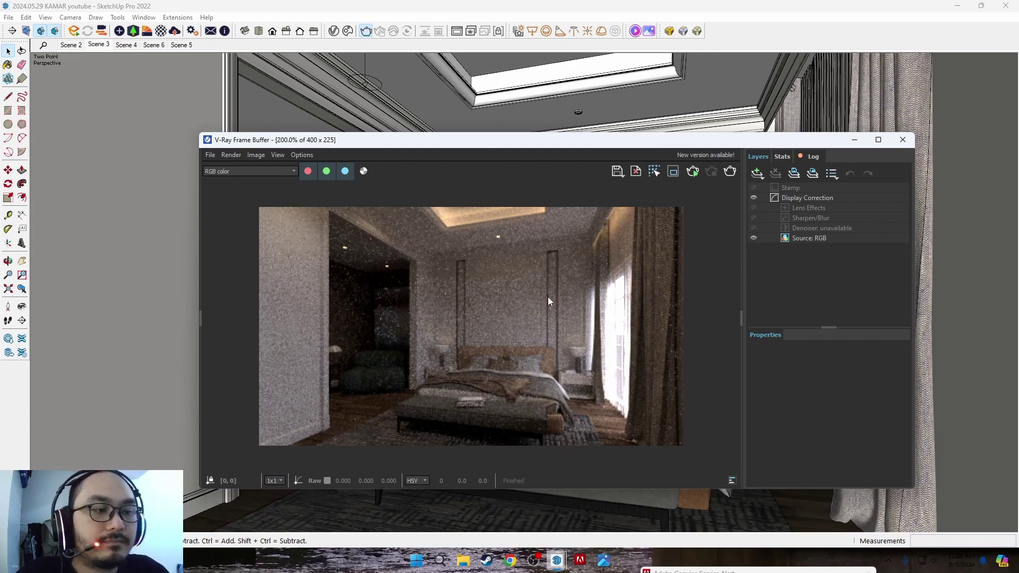
pyautogui.scroll(3, 533, 129)
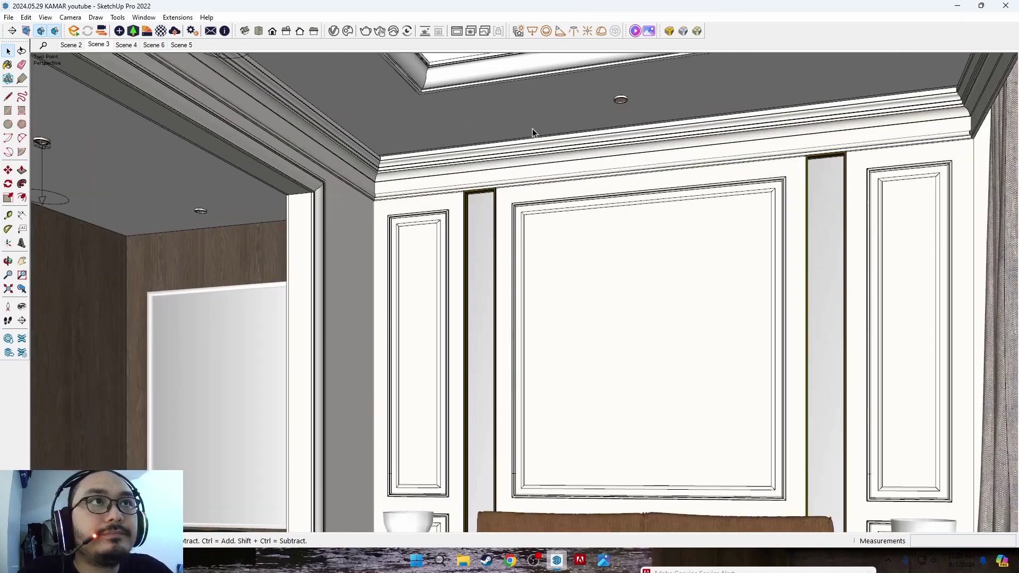
pyautogui.scroll(-5, 533, 129)
pyautogui.scroll(4, 611, 142)
pyautogui.scroll(3, 612, 141)
pyautogui.click(577, 140)
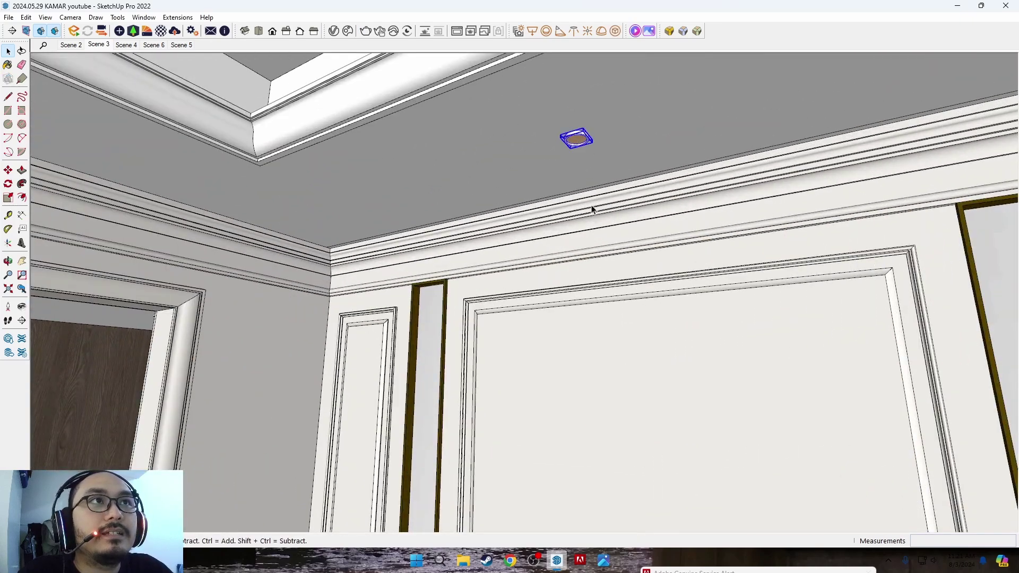
pyautogui.click(604, 560)
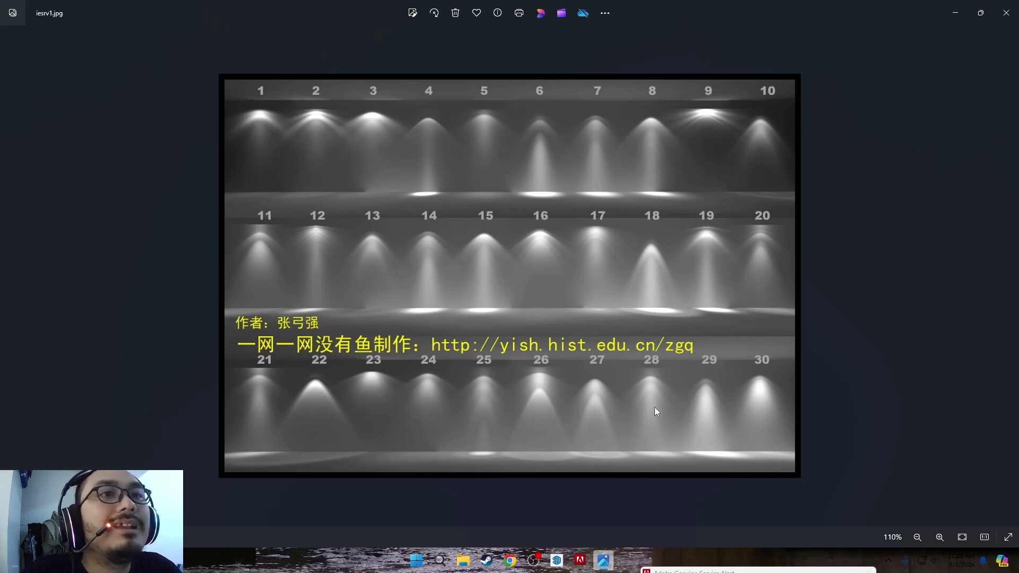
pyautogui.moveTo(580, 561)
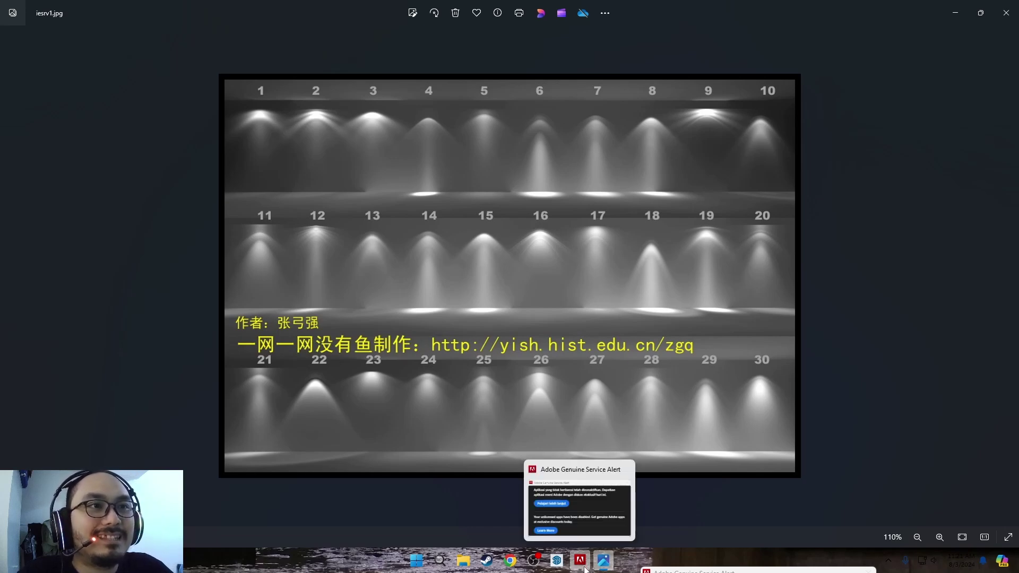
pyautogui.click(556, 560)
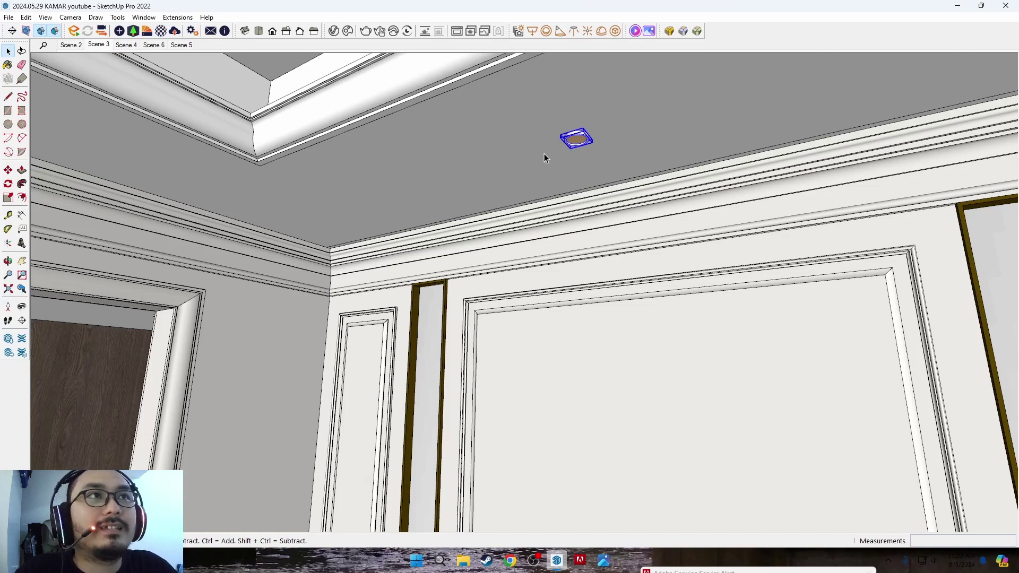
# Enter the ceiling downlight component for editing and orbit to face the fixture.
pyautogui.doubleClick(578, 146)
pyautogui.scroll(-3, 576, 213)
pyautogui.scroll(-3, 576, 212)
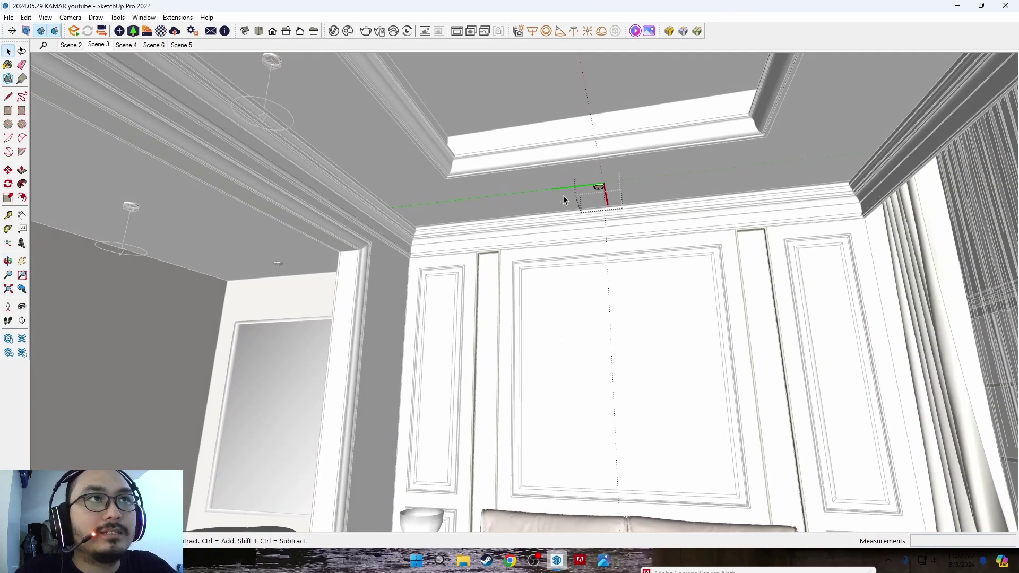
pyautogui.scroll(5, 584, 194)
pyautogui.moveTo(616, 187); pyautogui.dragTo(510, 168, button='middle')
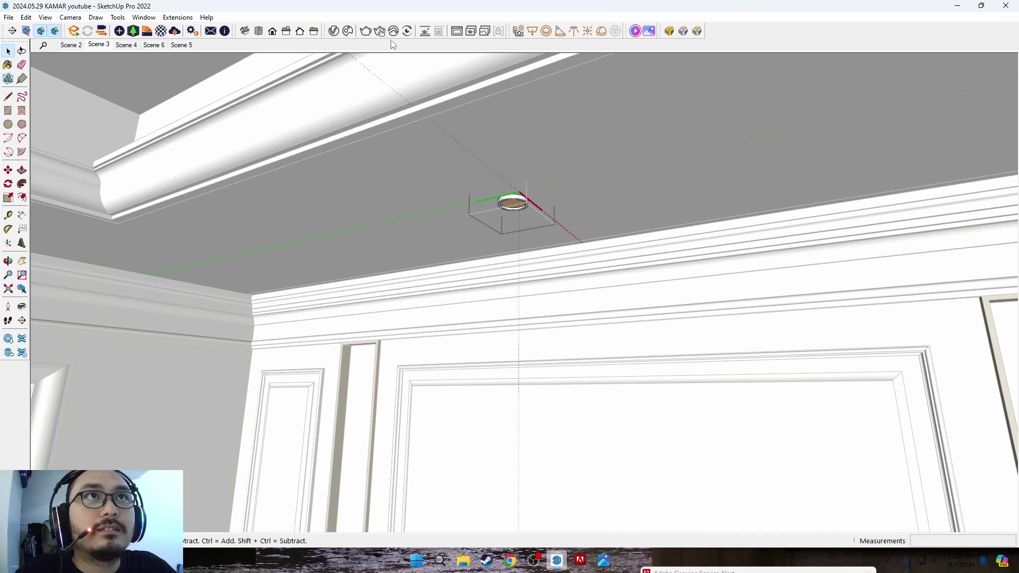
# Place a V-Ray IES light using the 28.ies profile inside the ceiling fixture.
pyautogui.click(578, 33)
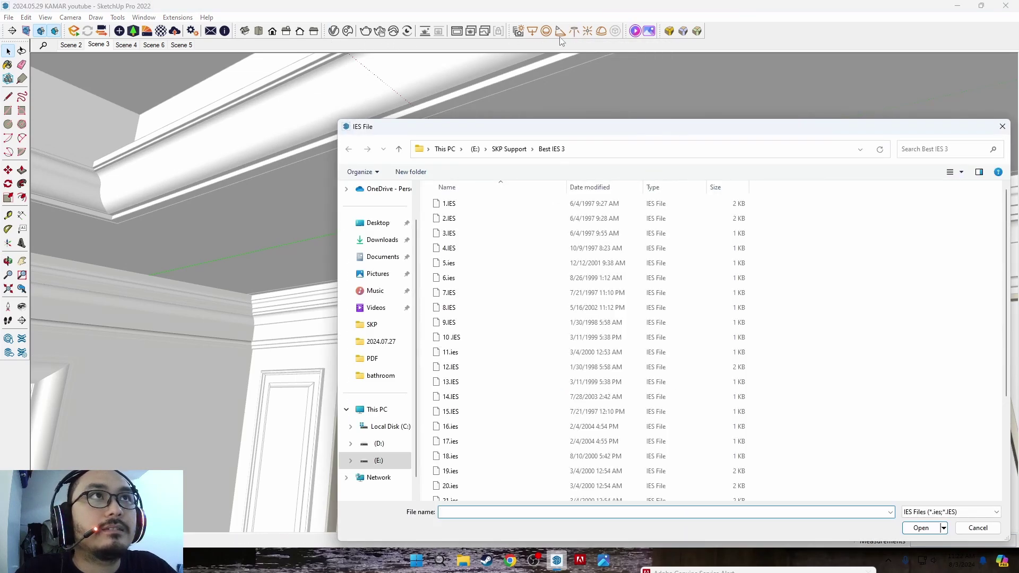
pyautogui.scroll(-3, 499, 356)
pyautogui.click(499, 465)
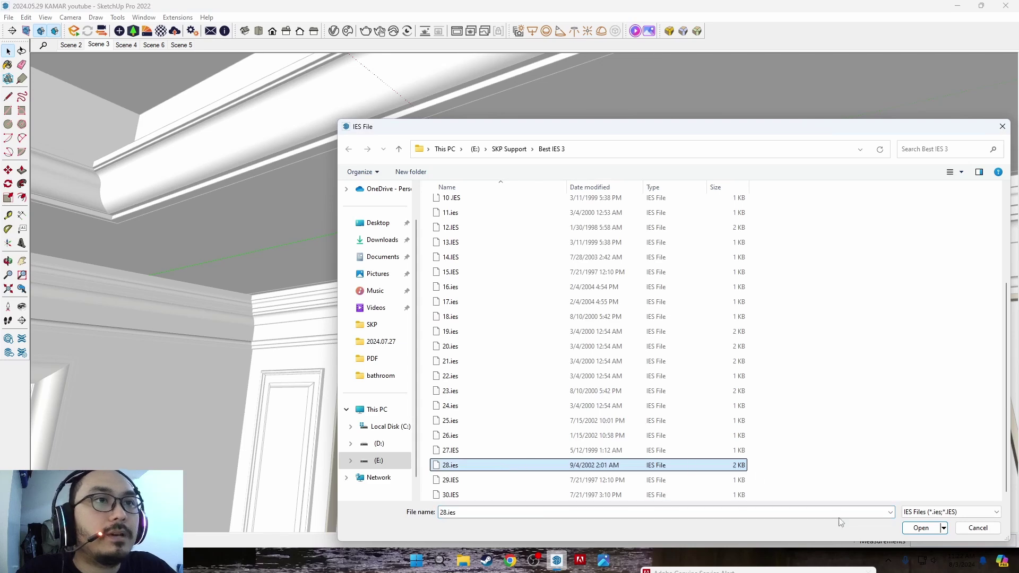
pyautogui.click(921, 528)
pyautogui.scroll(3, 512, 222)
pyautogui.scroll(2, 518, 181)
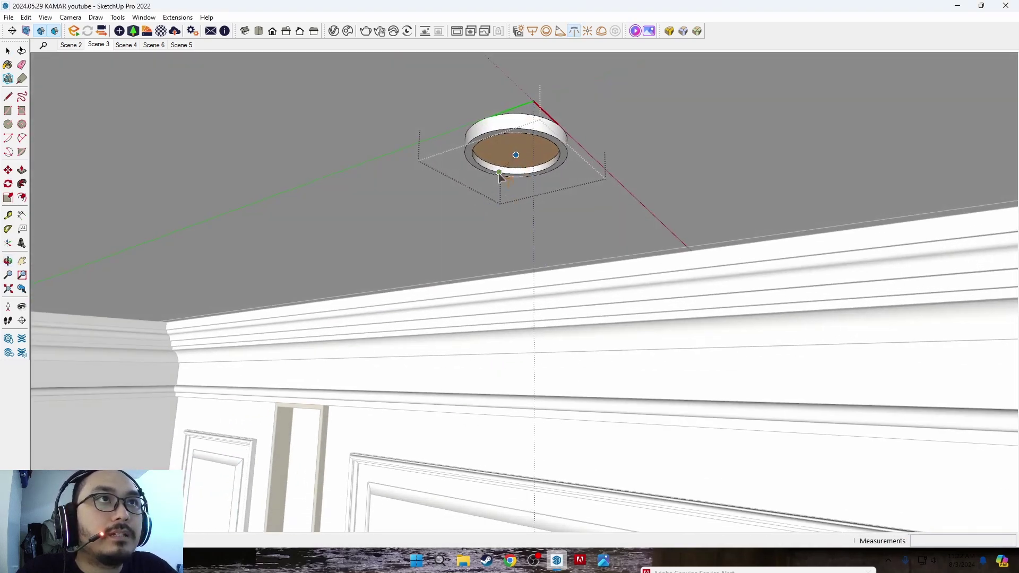
pyautogui.click(518, 159)
pyautogui.scroll(-2, 398, 228)
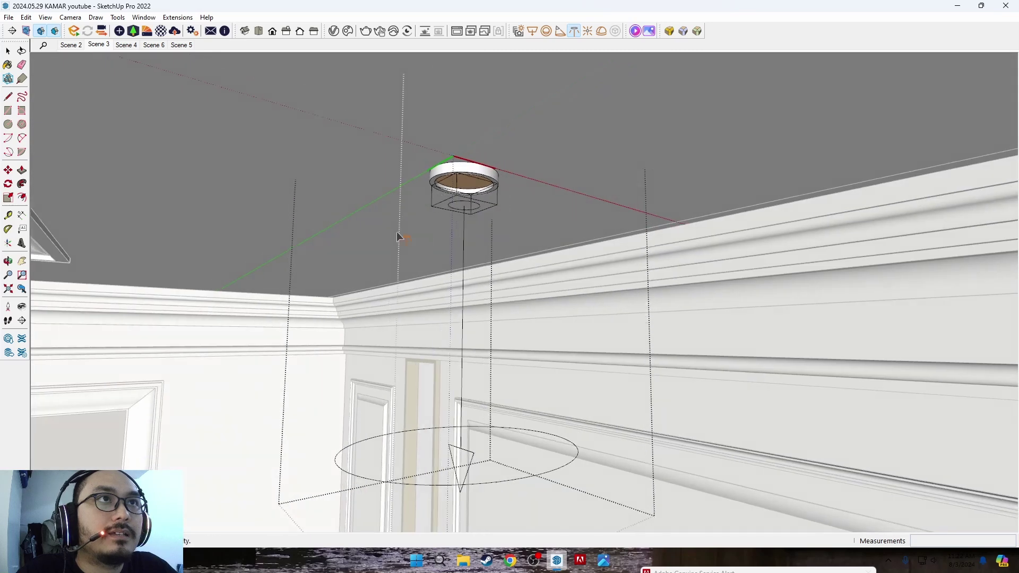
pyautogui.scroll(1, 487, 204)
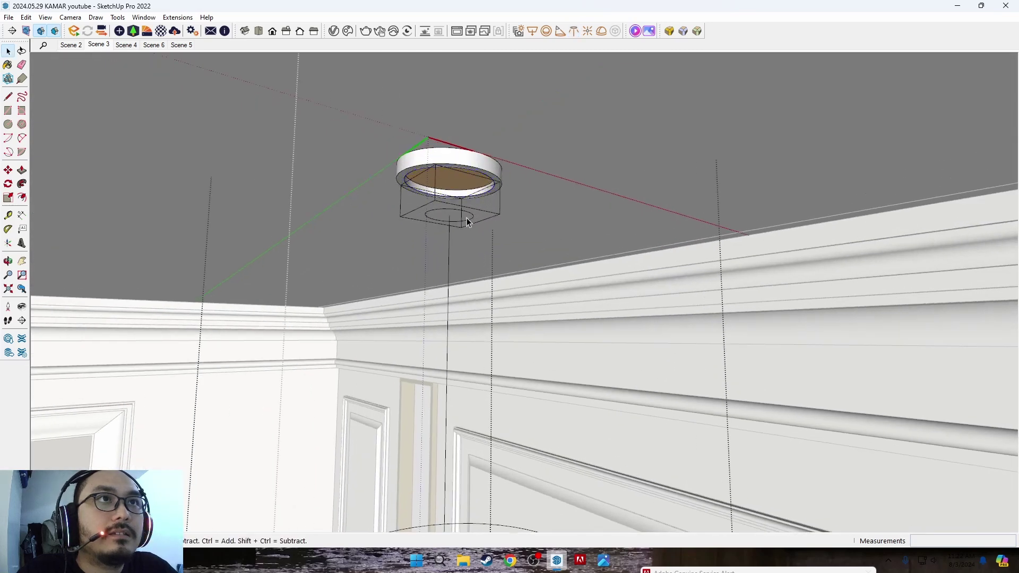
# Tilt the new IES light by 15 degrees so its beam angles toward the wall.
pyautogui.click(437, 220)
pyautogui.scroll(2, 446, 225)
pyautogui.press('q')
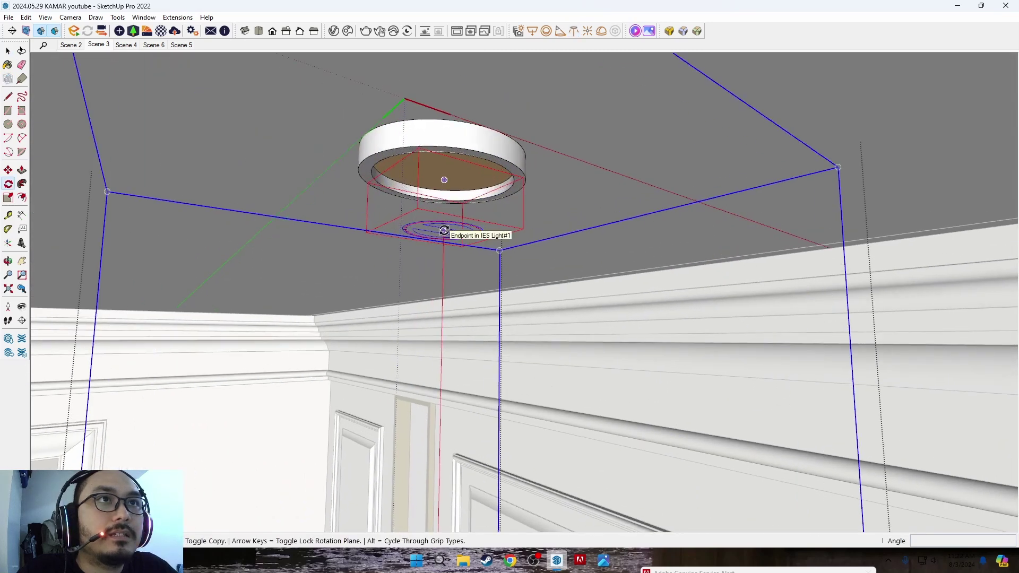
pyautogui.moveTo(443, 230); pyautogui.dragTo(504, 210)
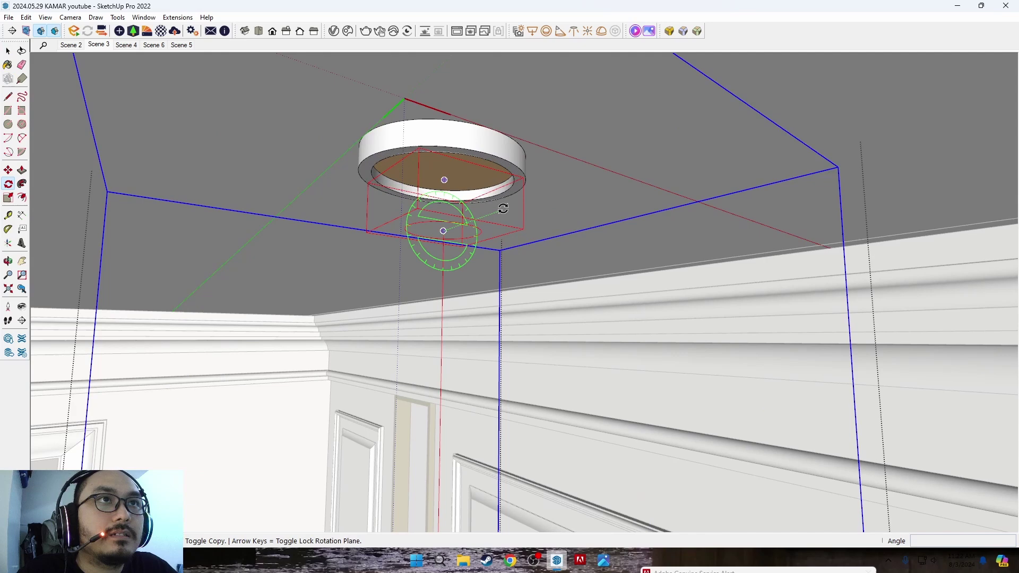
pyautogui.scroll(-3, 445, 313)
pyautogui.moveTo(446, 311); pyautogui.dragTo(449, 313, button='middle')
pyautogui.click(449, 313)
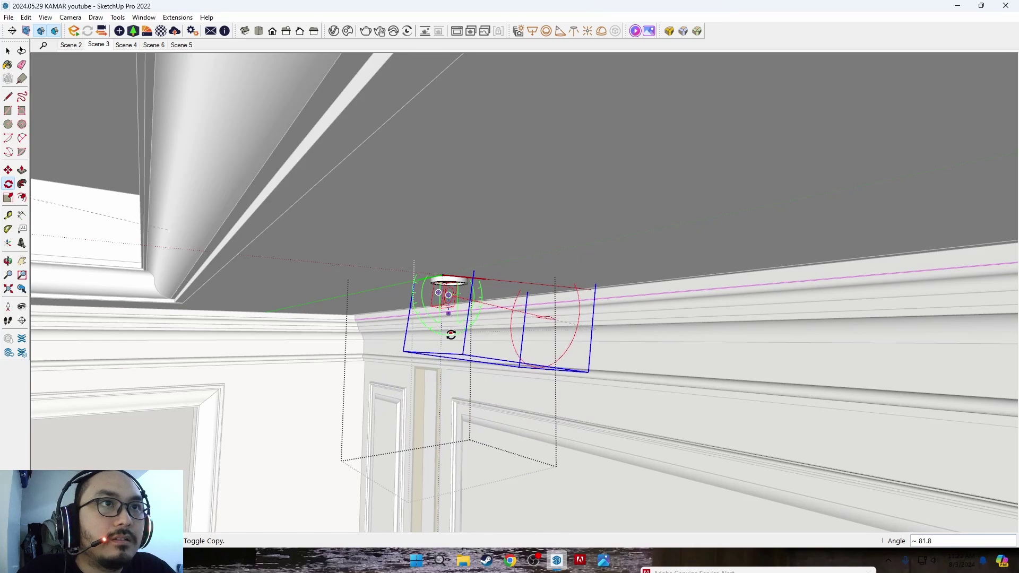
pyautogui.write('15')
pyautogui.press('Return')
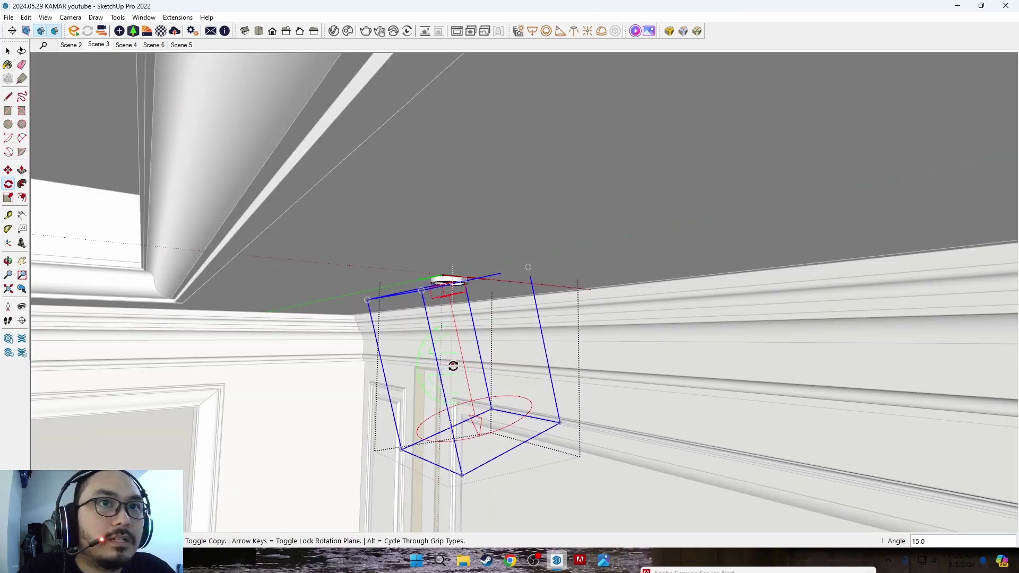
pyautogui.moveTo(452, 364)
pyautogui.mouseDown(button='middle')
pyautogui.moveTo(633, 267)
pyautogui.moveTo(614, 292)
pyautogui.moveTo(515, 250)
pyautogui.moveTo(558, 335)
pyautogui.mouseUp(button='middle')
pyautogui.press('space')
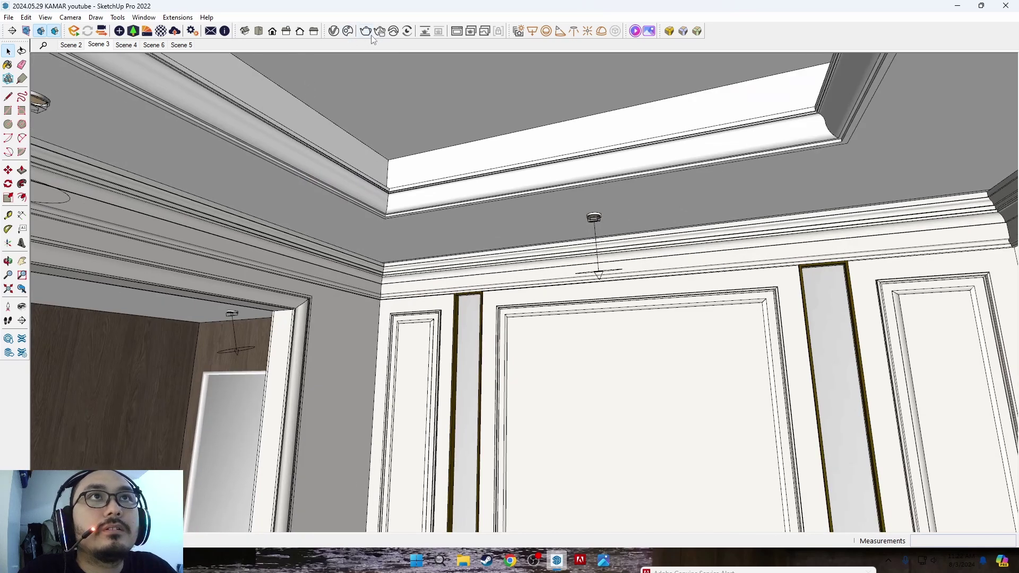
# Rename IES Light#1 to 'spot light' in the V-Ray lights list.
pyautogui.click(333, 32)
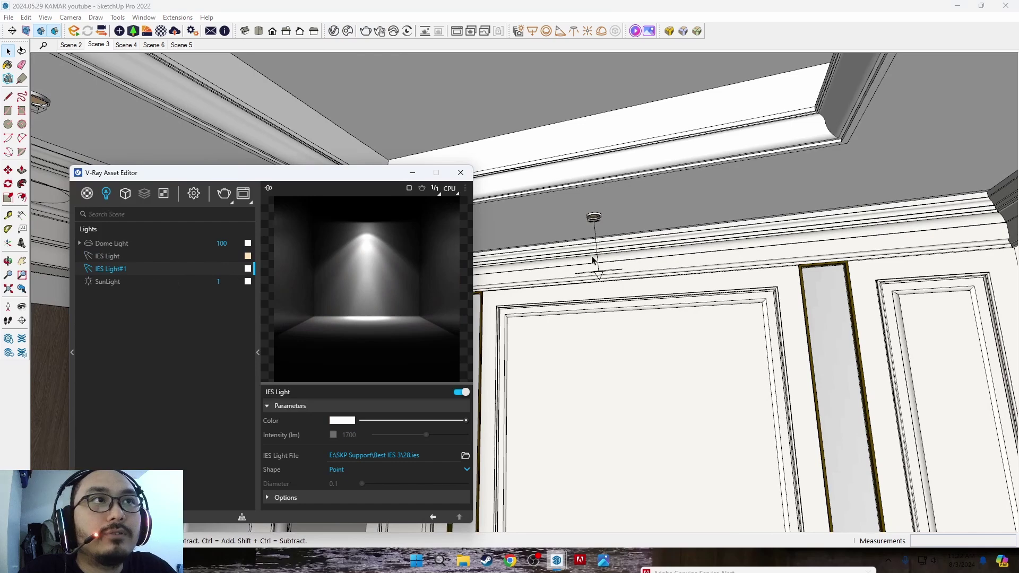
pyautogui.doubleClick(131, 269)
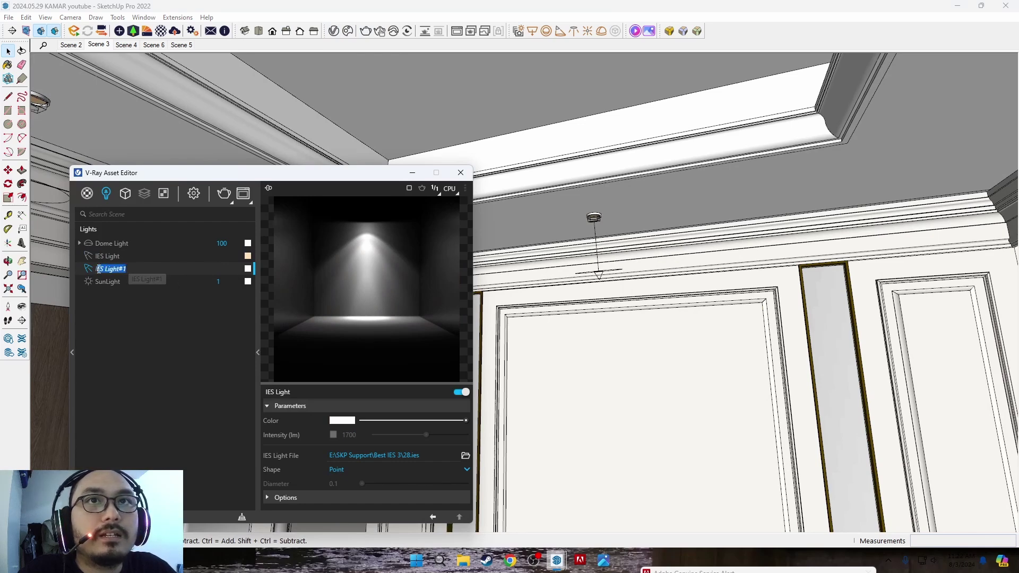
pyautogui.write('Spot')
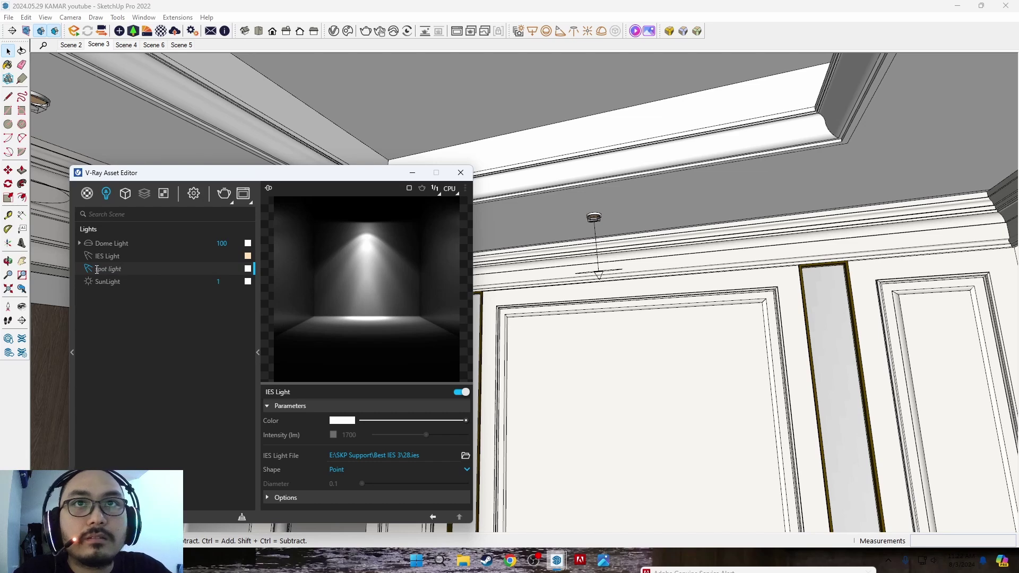
pyautogui.press('Return')
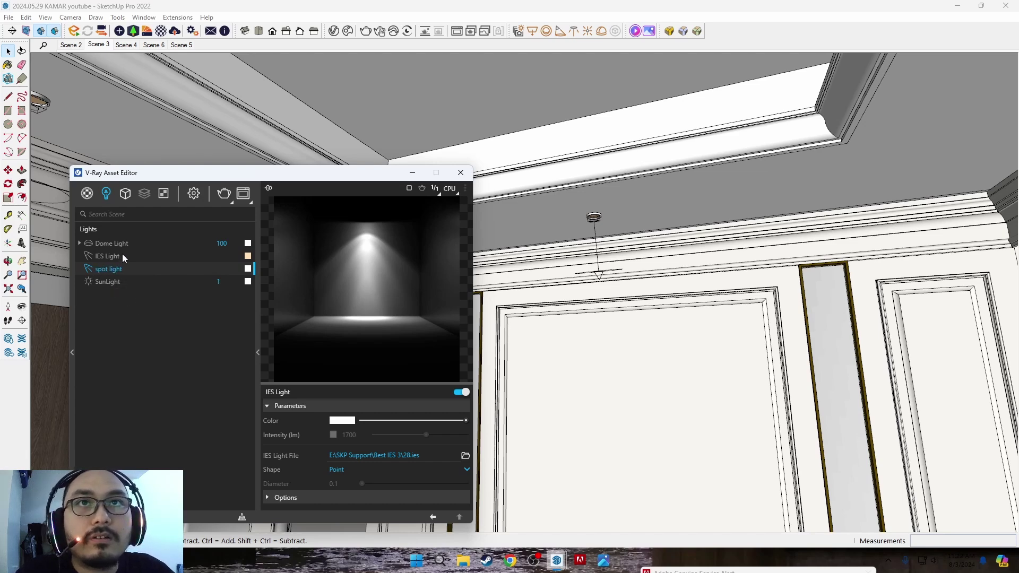
# Rename the other IES Light to 'general' and close the lights editor.
pyautogui.doubleClick(109, 256)
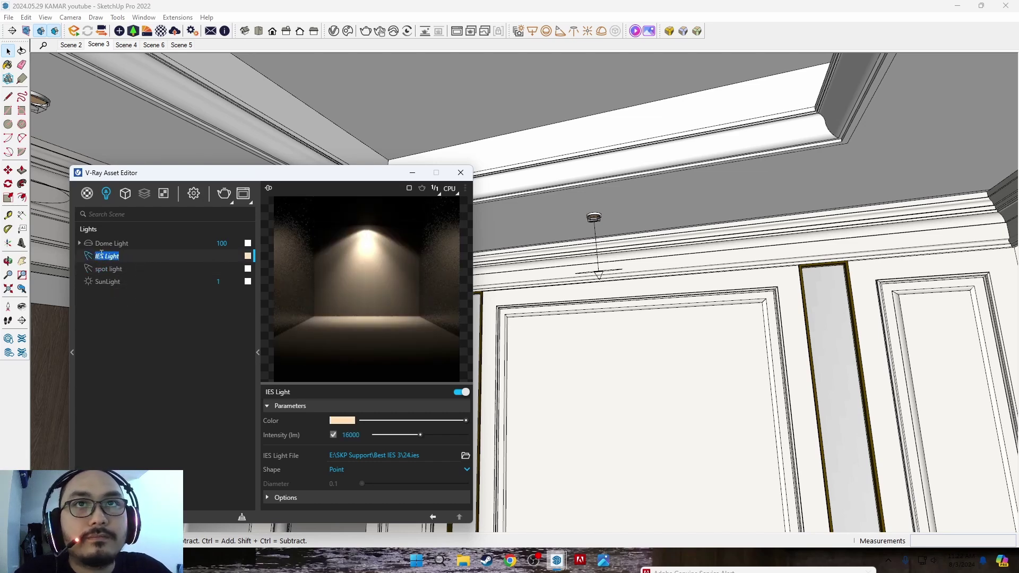
pyautogui.write('general')
pyautogui.press('Escape')
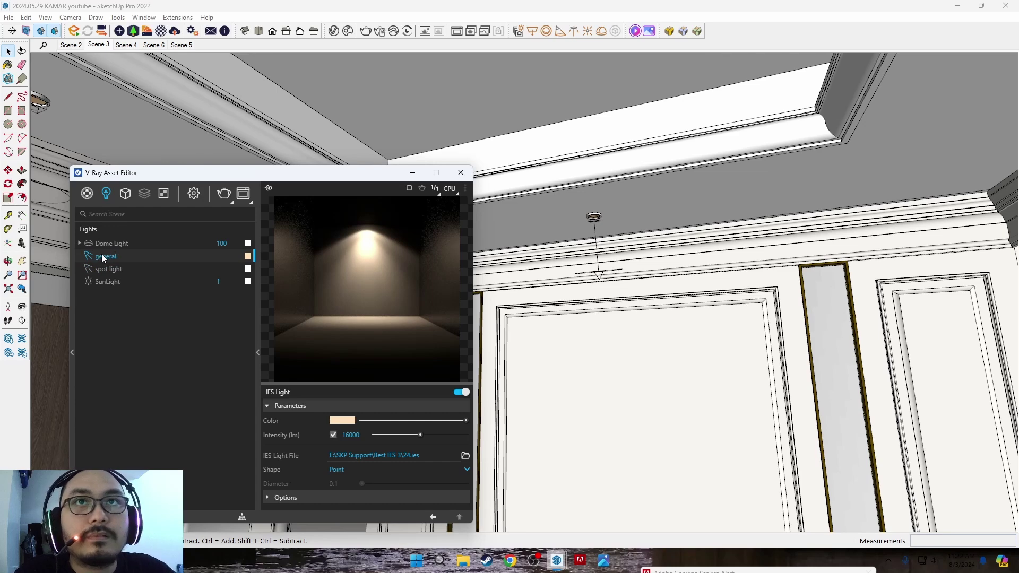
pyautogui.click(459, 173)
pyautogui.click(593, 219)
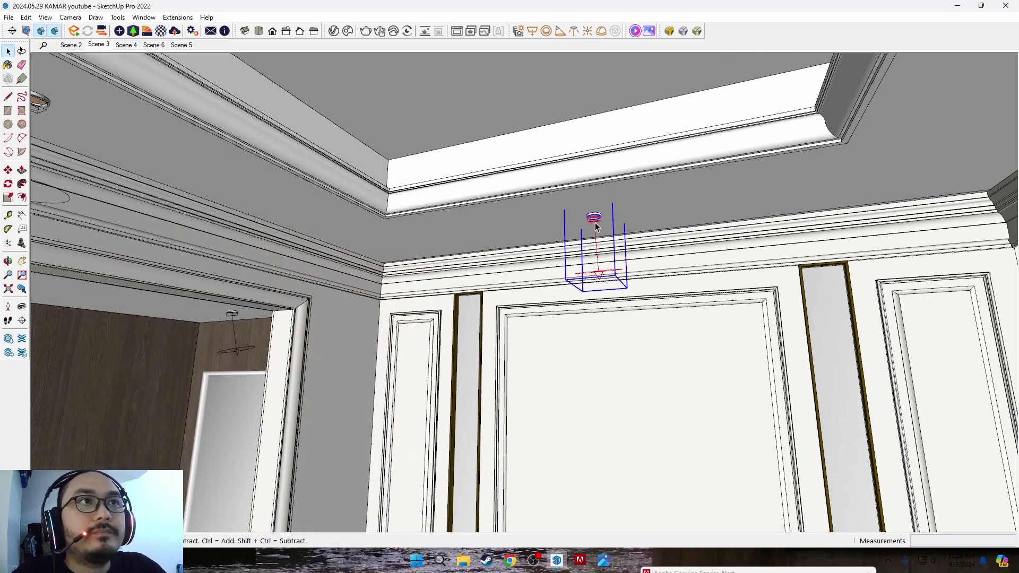
pyautogui.click(334, 32)
# Give the spot light a warm 4500 K colour temperature and an 8000 lm intensity.
pyautogui.click(139, 269)
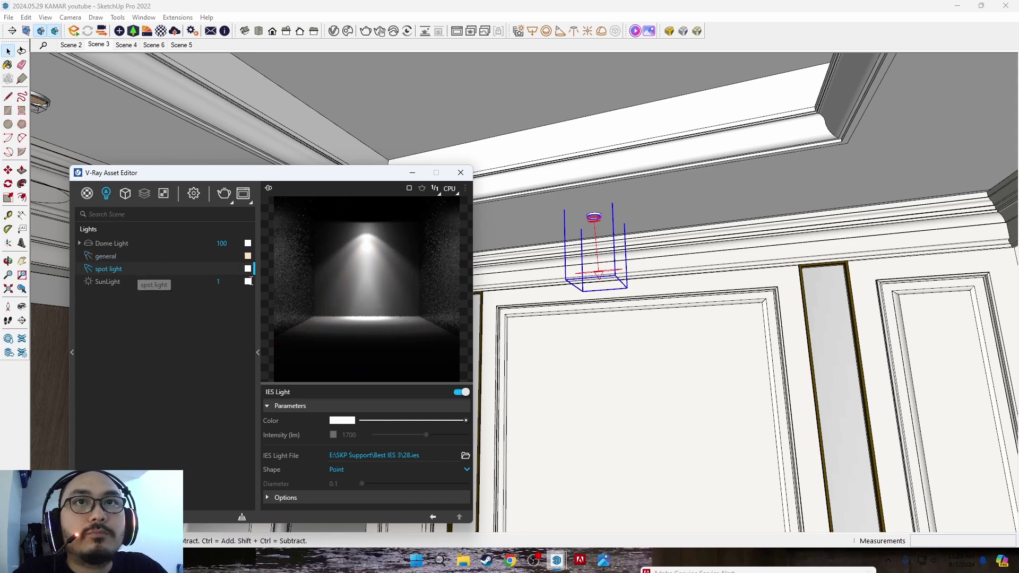
pyautogui.click(353, 421)
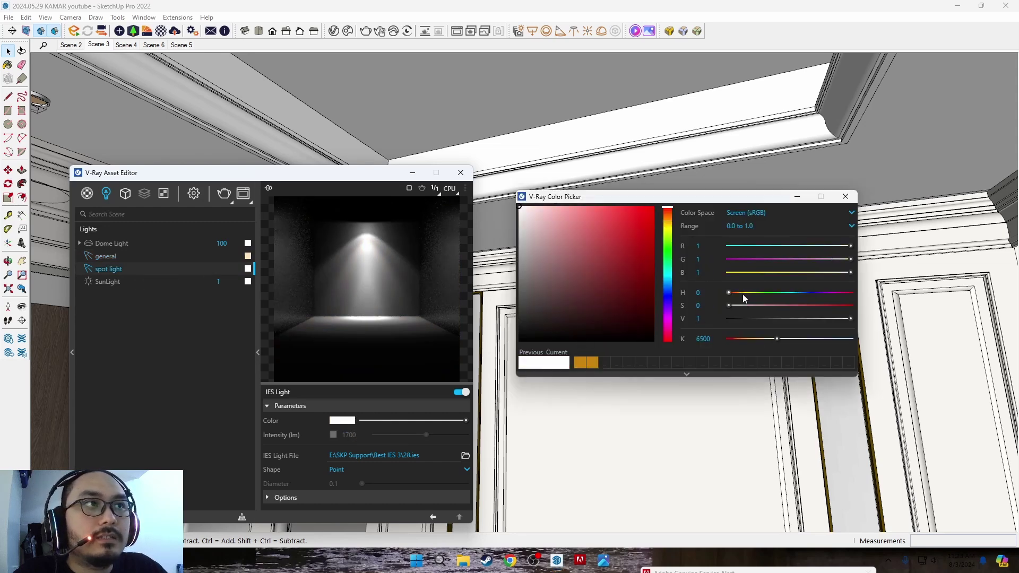
pyautogui.click(701, 339)
pyautogui.write('4500')
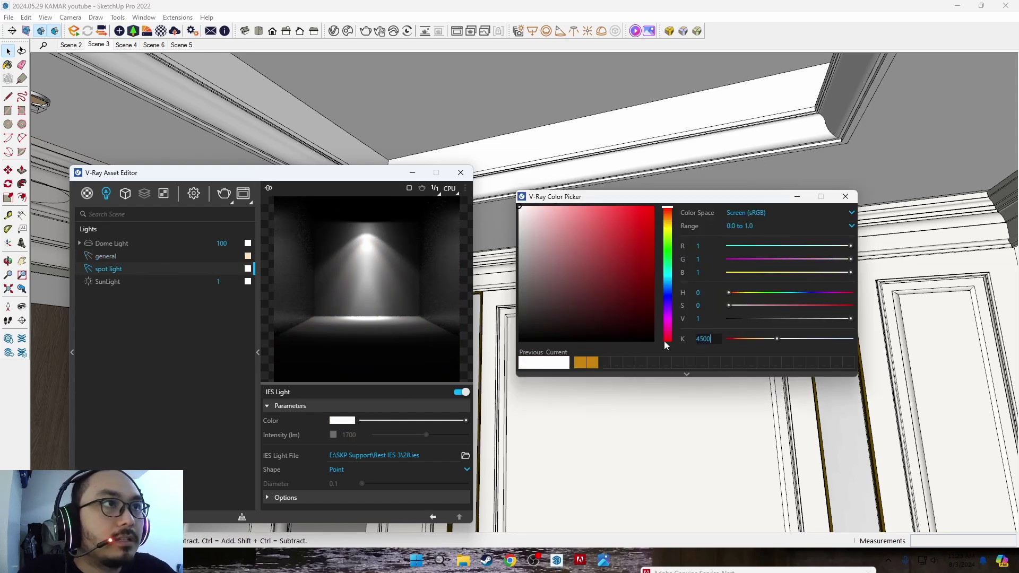
pyautogui.press('Return')
pyautogui.click(846, 197)
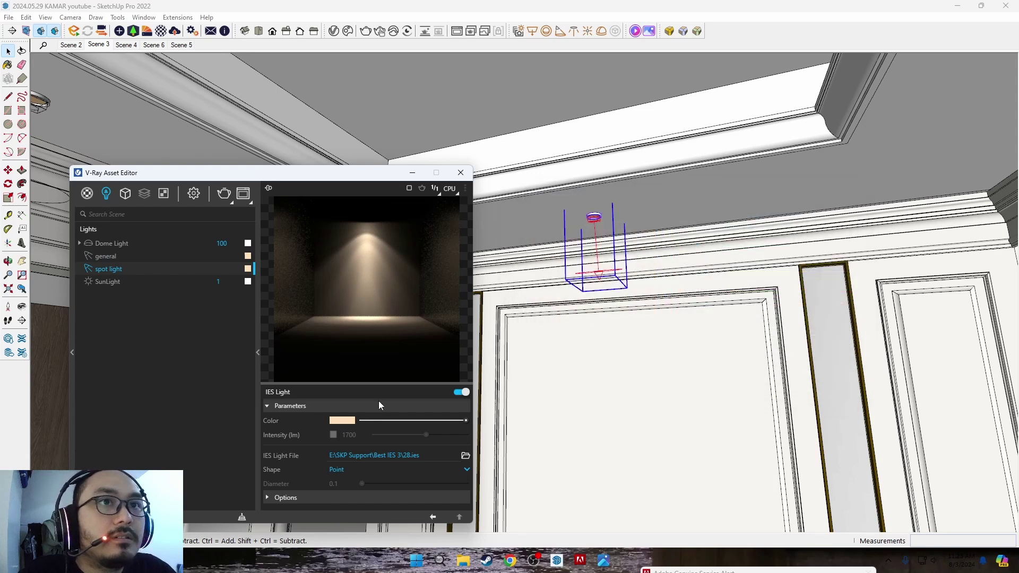
pyautogui.click(333, 436)
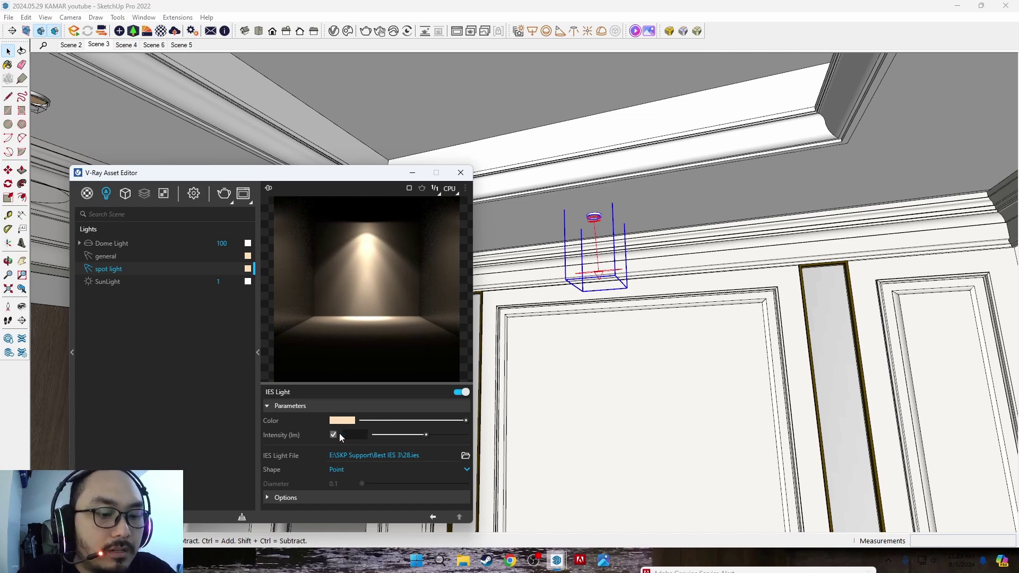
pyautogui.write('80000')
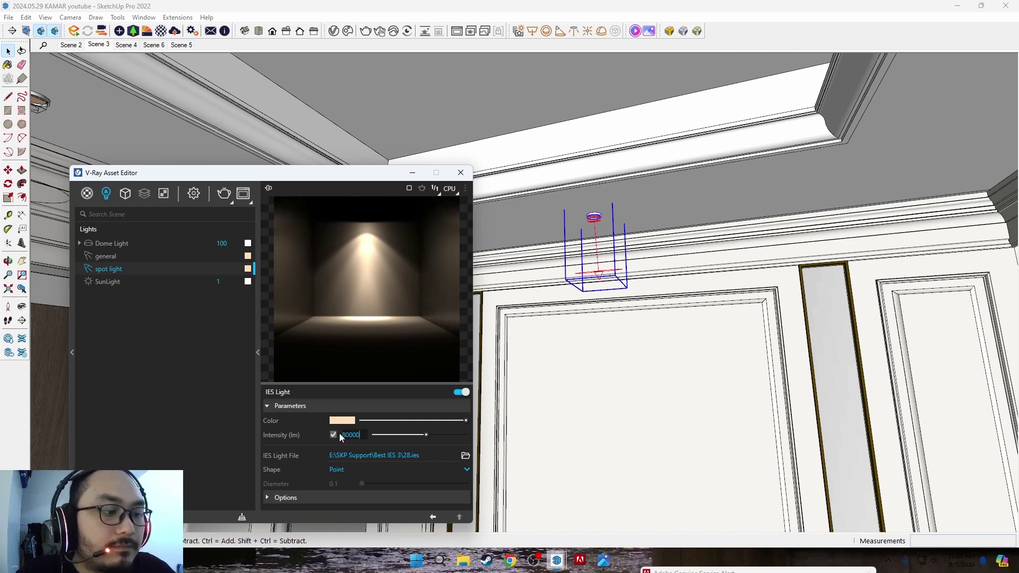
pyautogui.press('Return')
# Raise the general light's intensity to about 26,100 lm and close the editor.
pyautogui.click(137, 259)
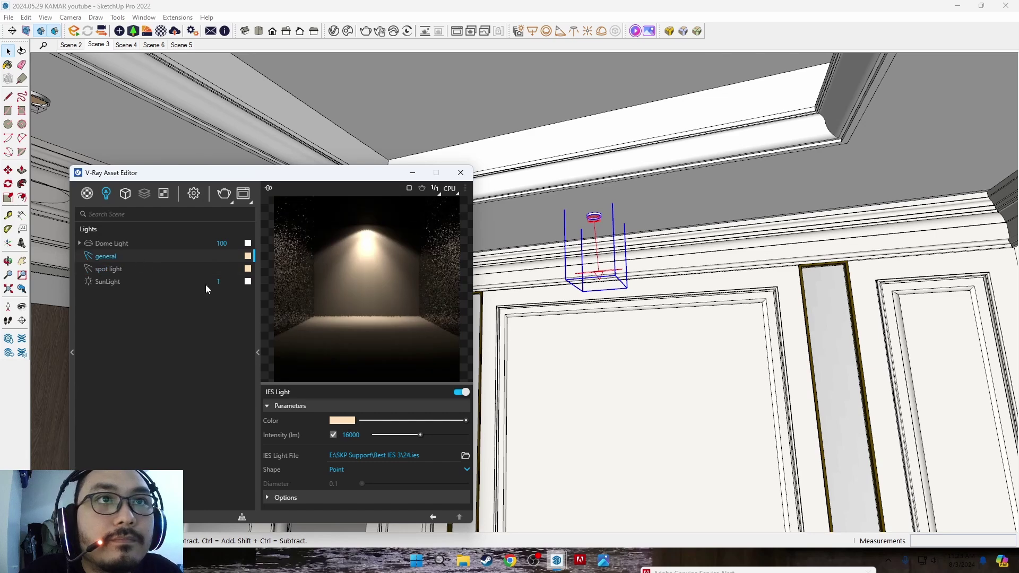
pyautogui.moveTo(415, 435); pyautogui.dragTo(434, 436)
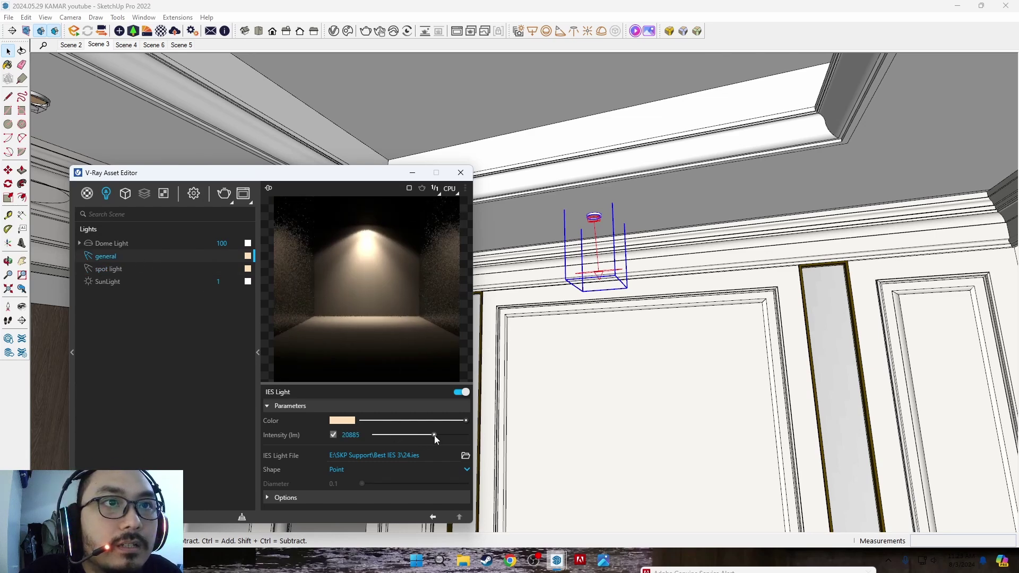
pyautogui.moveTo(435, 437); pyautogui.dragTo(449, 438)
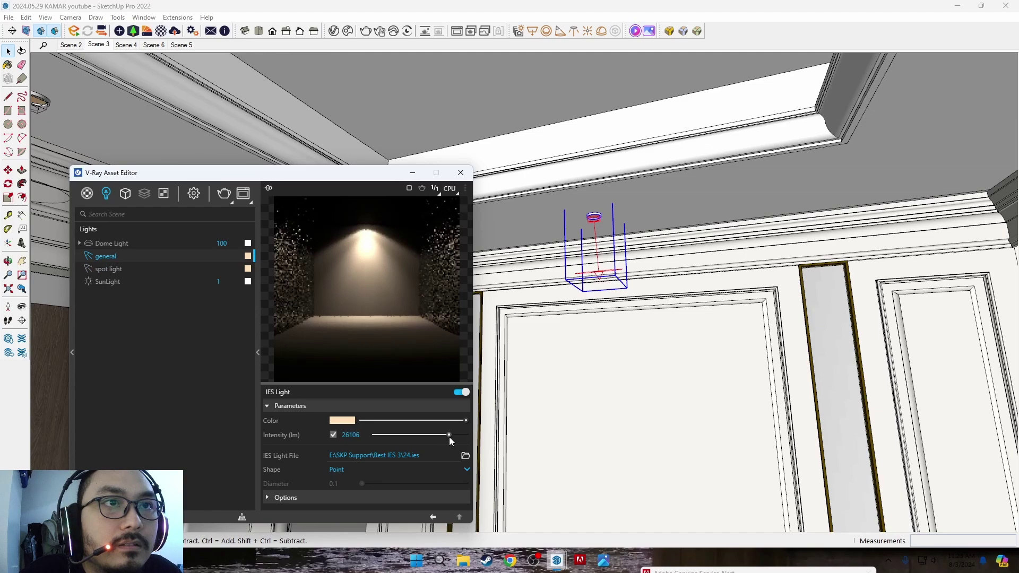
pyautogui.click(461, 173)
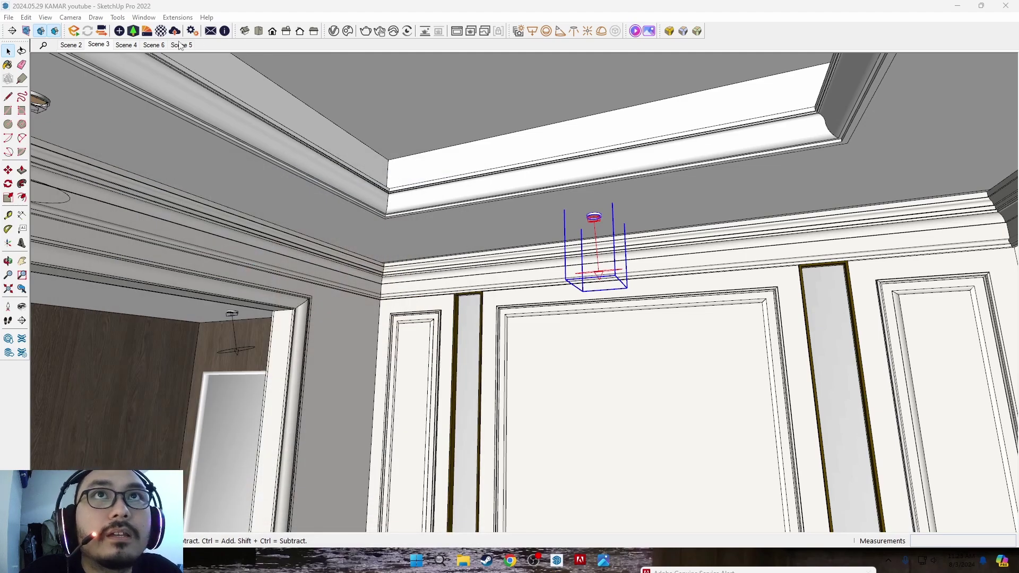
# Return to the Scene 3 camera view and start a fresh V-Ray test render of the bedroom.
pyautogui.click(99, 45)
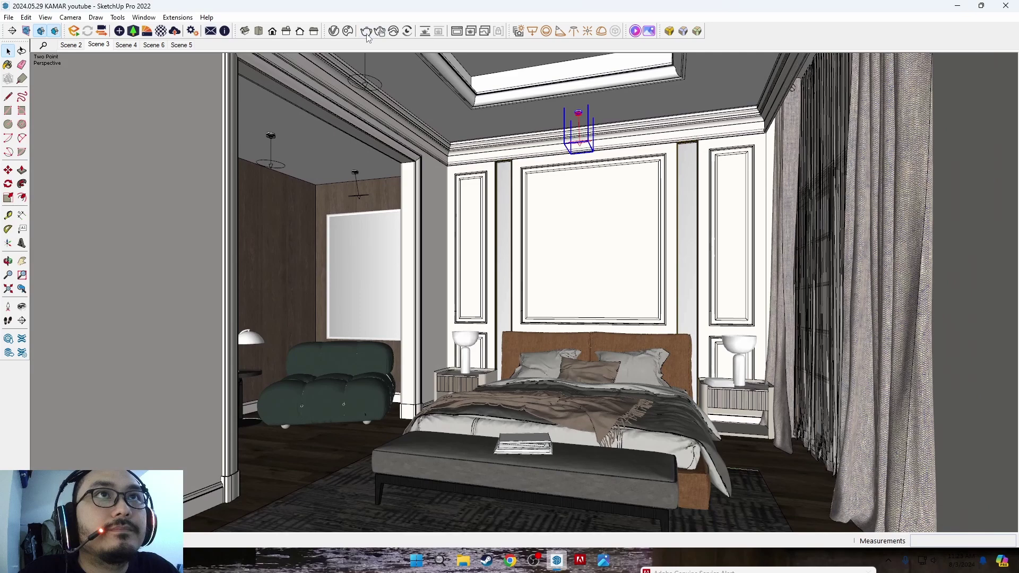
pyautogui.click(367, 33)
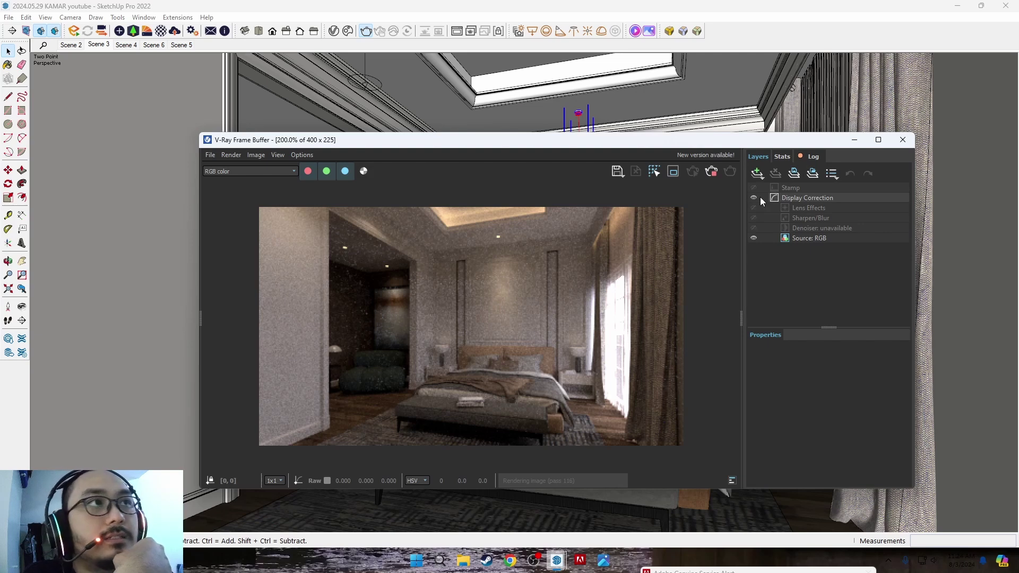
# Inspect the Display Correction, Source: RGB and Lens Effects layers in the Frame Buffer.
pyautogui.click(824, 199)
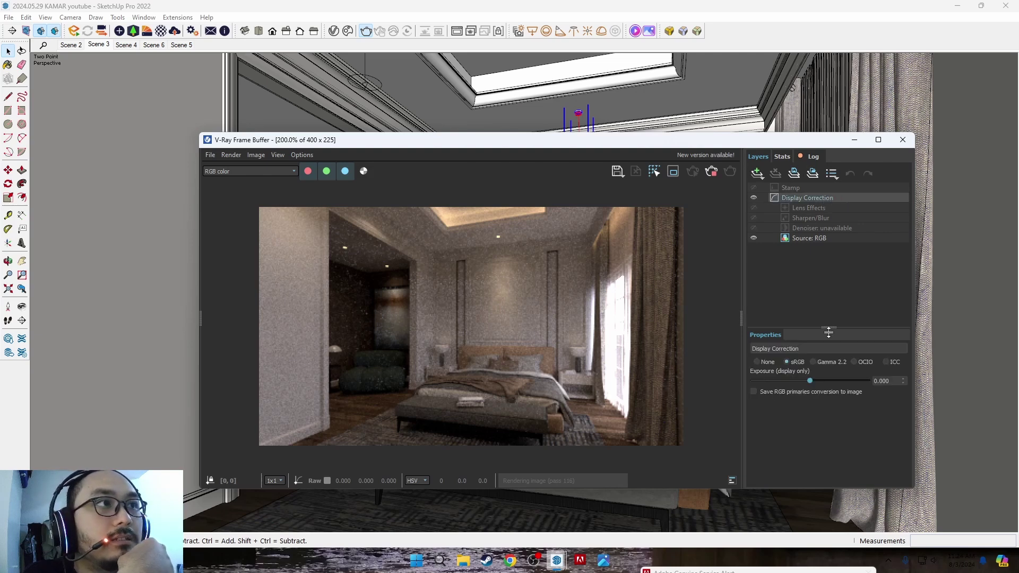
pyautogui.click(839, 237)
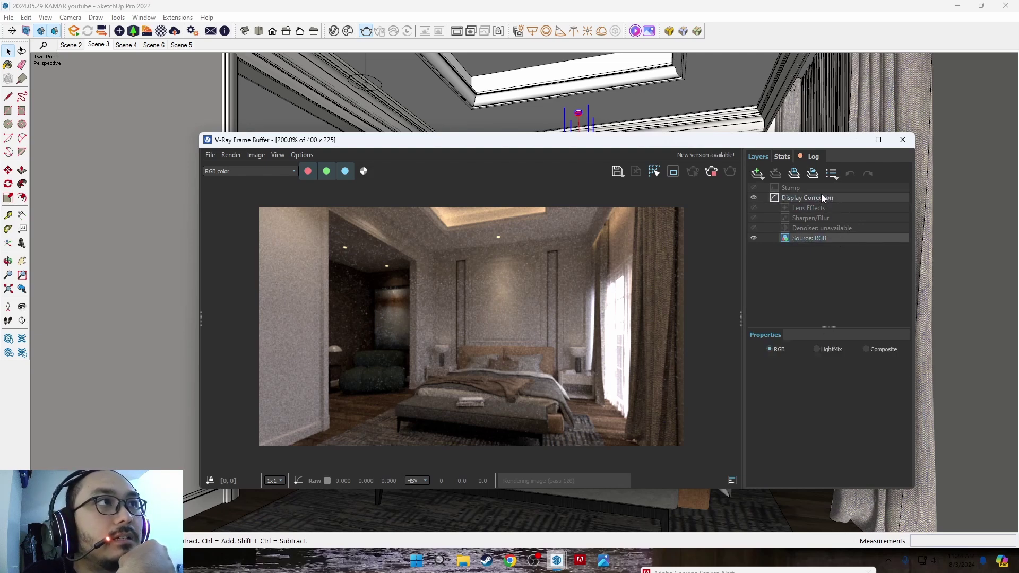
pyautogui.click(835, 208)
pyautogui.click(802, 283)
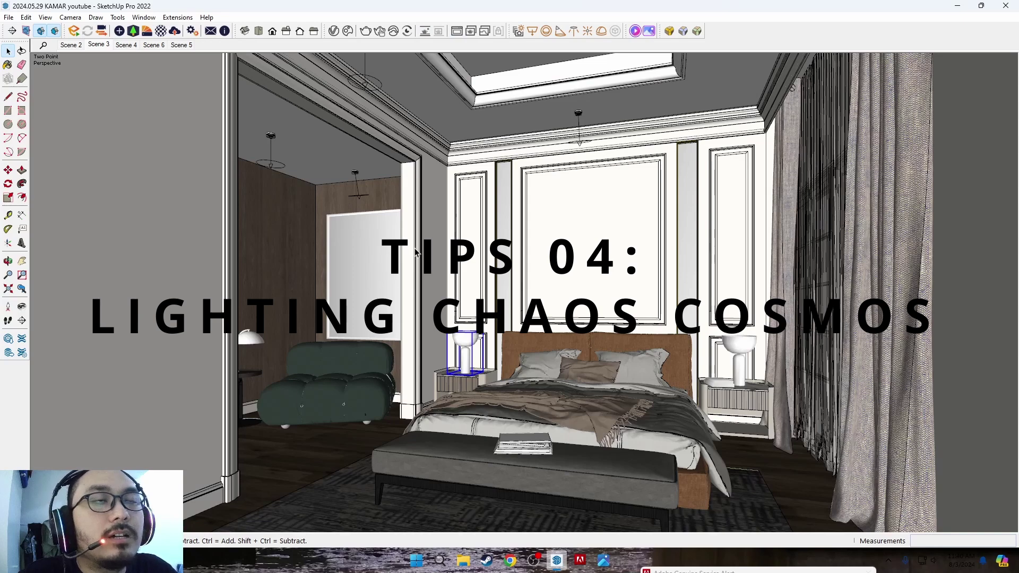
pyautogui.scroll(4, 487, 352)
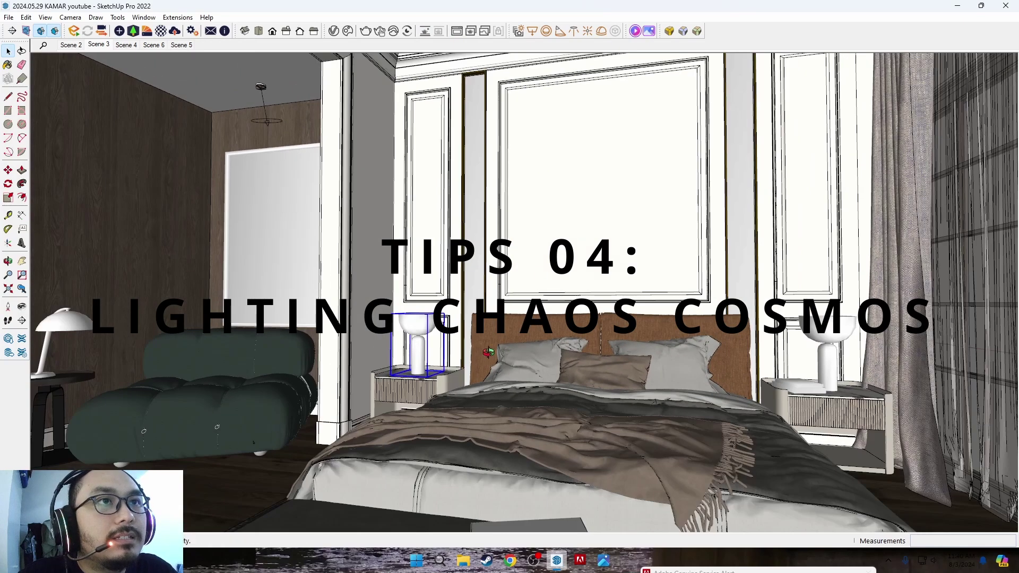
pyautogui.scroll(-2, 802, 363)
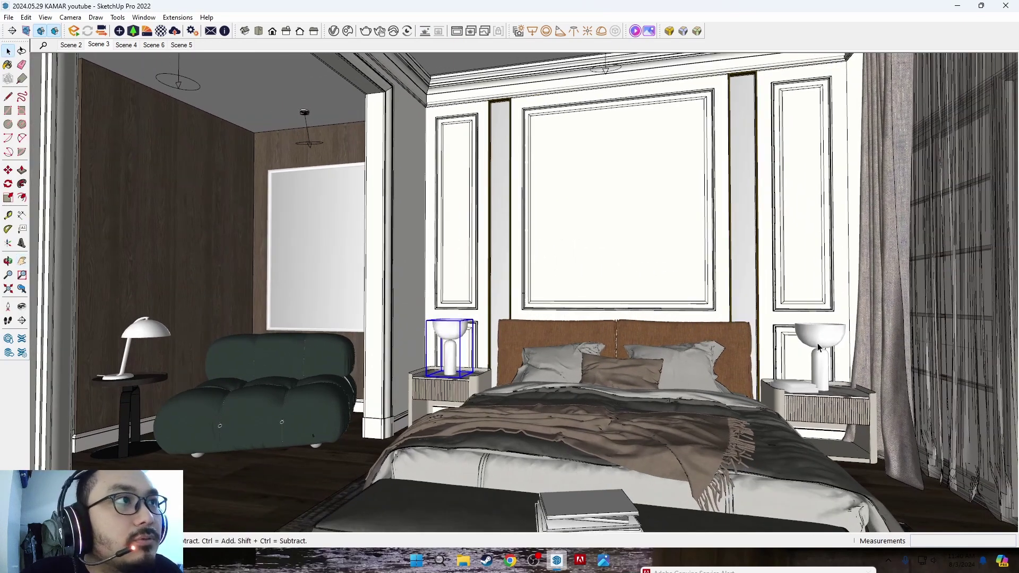
pyautogui.click(818, 348)
pyautogui.keyDown('ctrl'); pyautogui.click(450, 348); pyautogui.keyUp('ctrl')
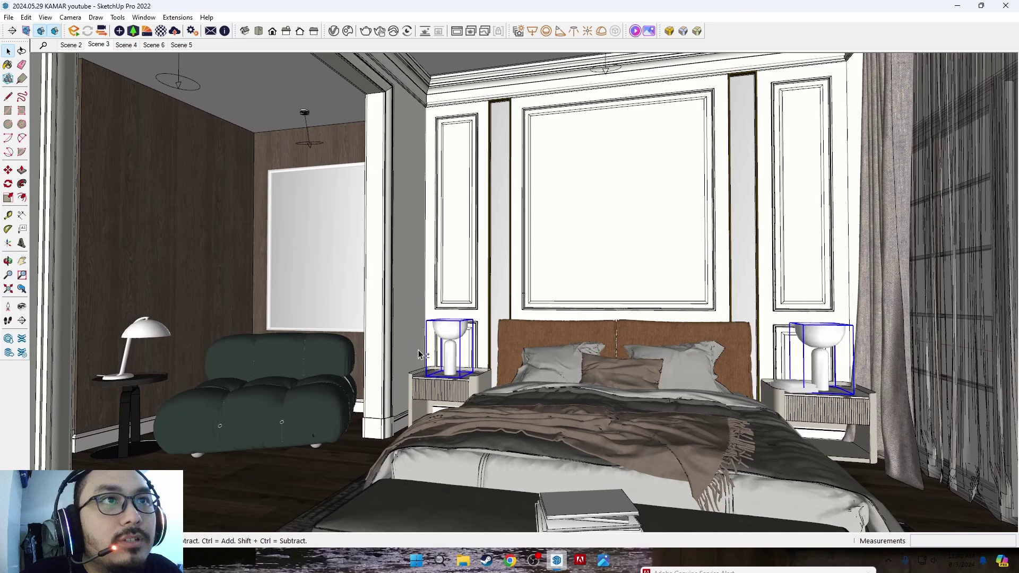
pyautogui.keyDown('shift'); pyautogui.click(144, 338); pyautogui.keyUp('shift')
pyautogui.click(457, 340)
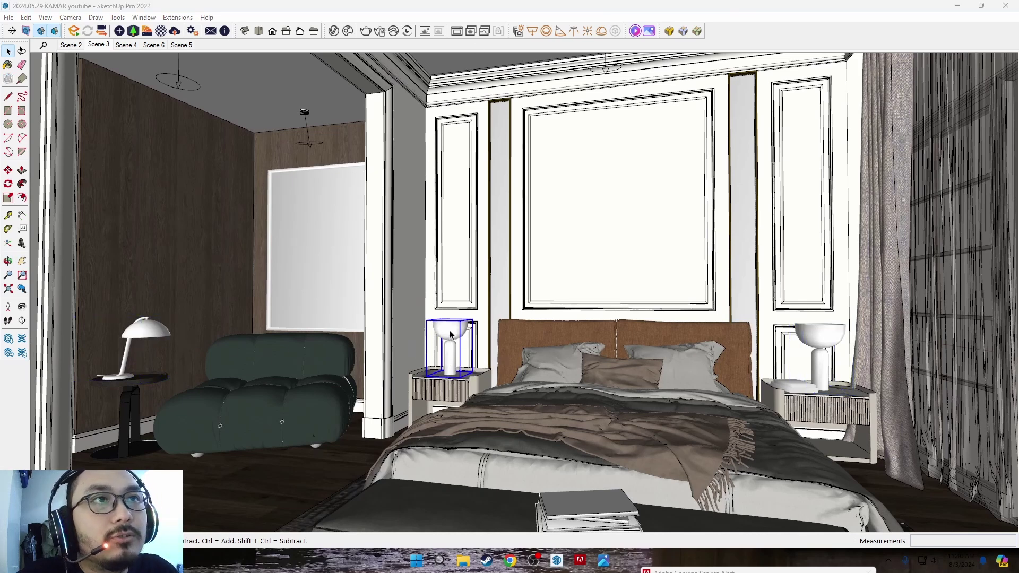
pyautogui.hotkey('ctrl', 'e')
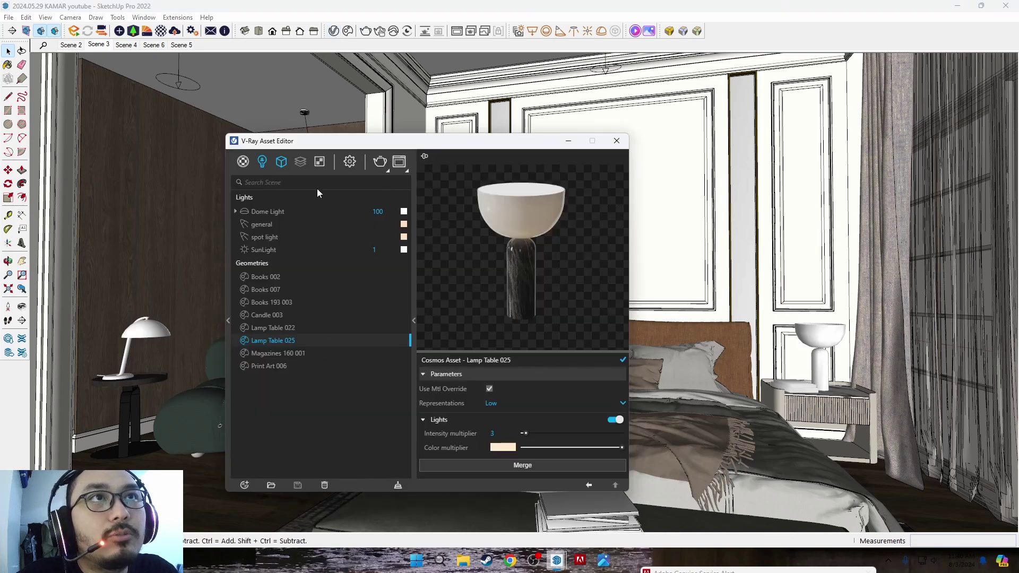
pyautogui.moveTo(413, 146); pyautogui.dragTo(397, 137)
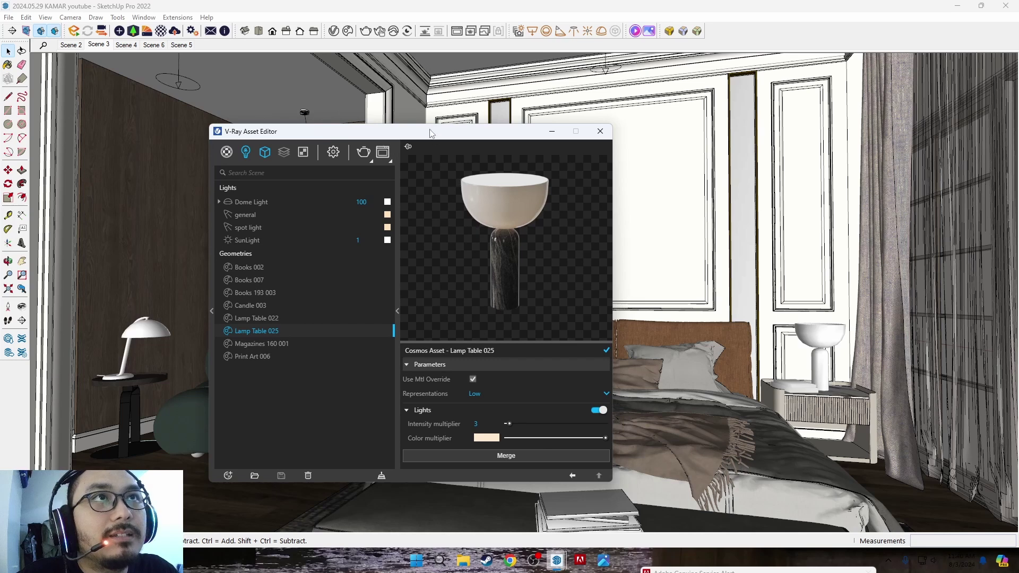
pyautogui.moveTo(430, 133); pyautogui.dragTo(417, 131)
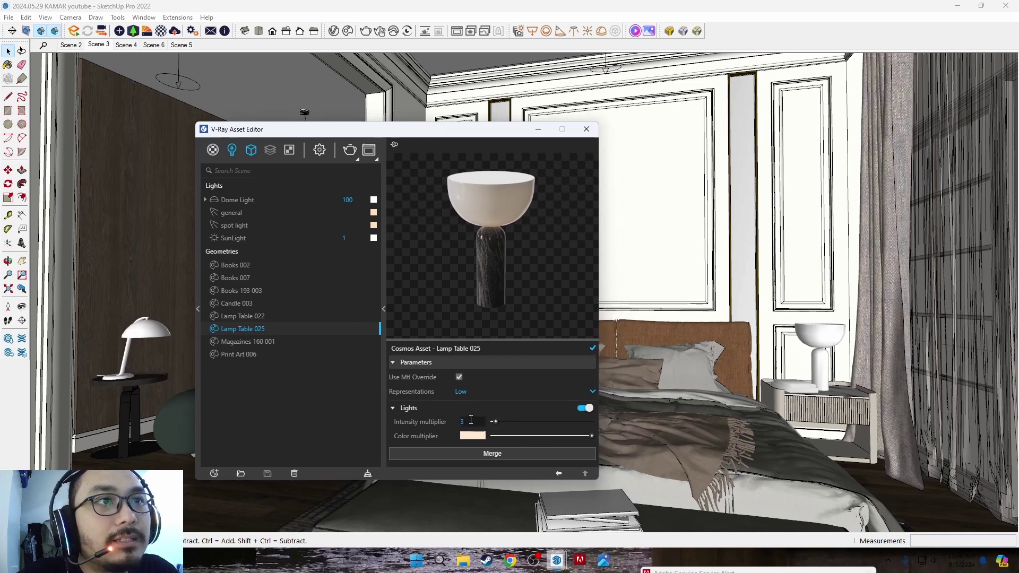
pyautogui.write('1')
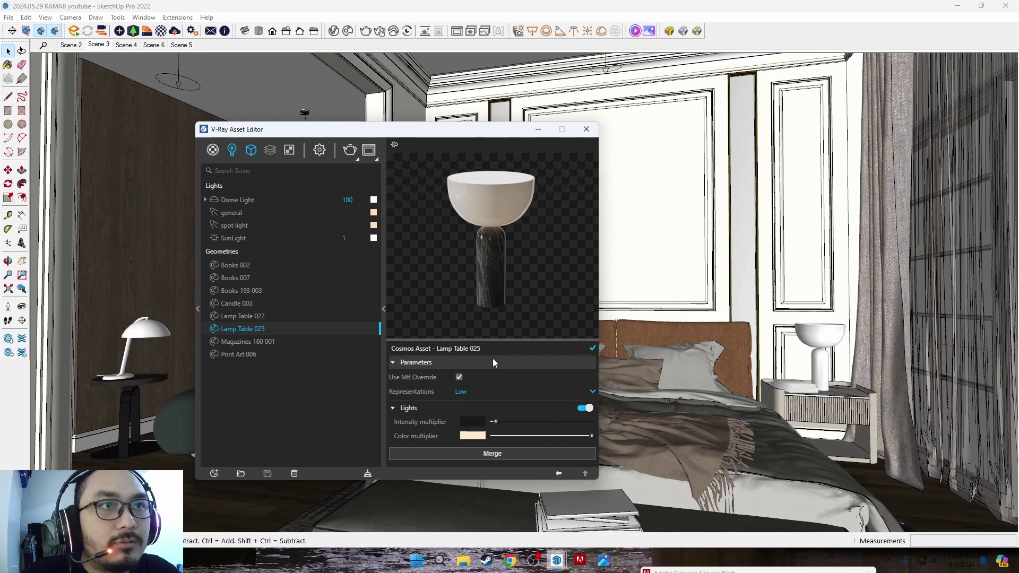
pyautogui.write('3')
pyautogui.press('Return')
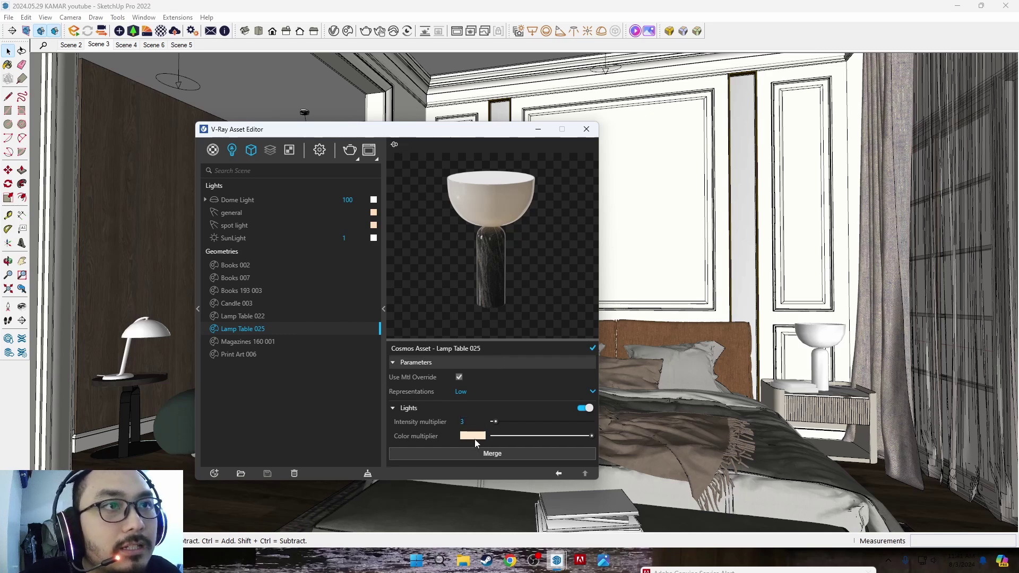
pyautogui.click(475, 437)
pyautogui.doubleClick(703, 339)
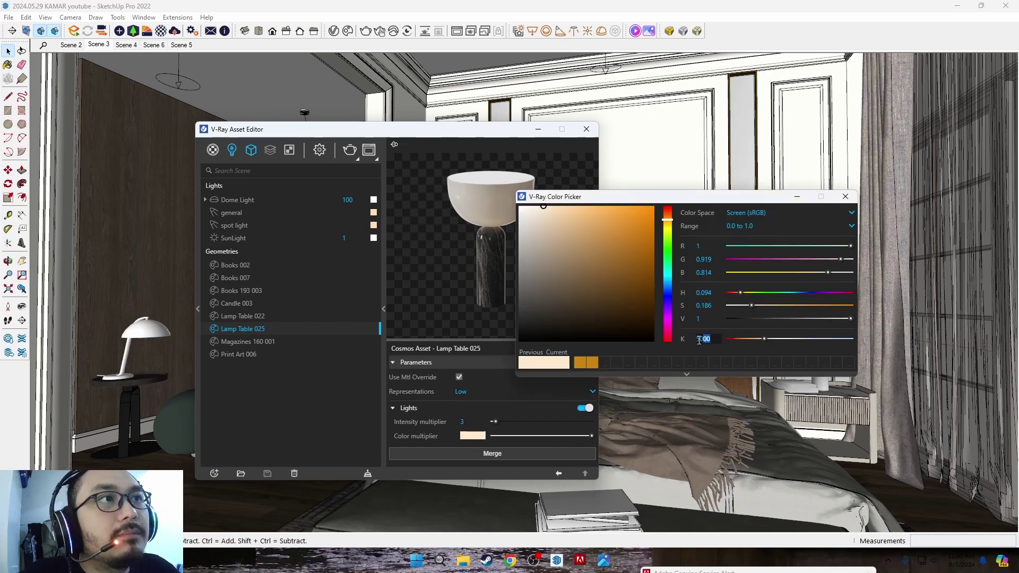
pyautogui.click(846, 196)
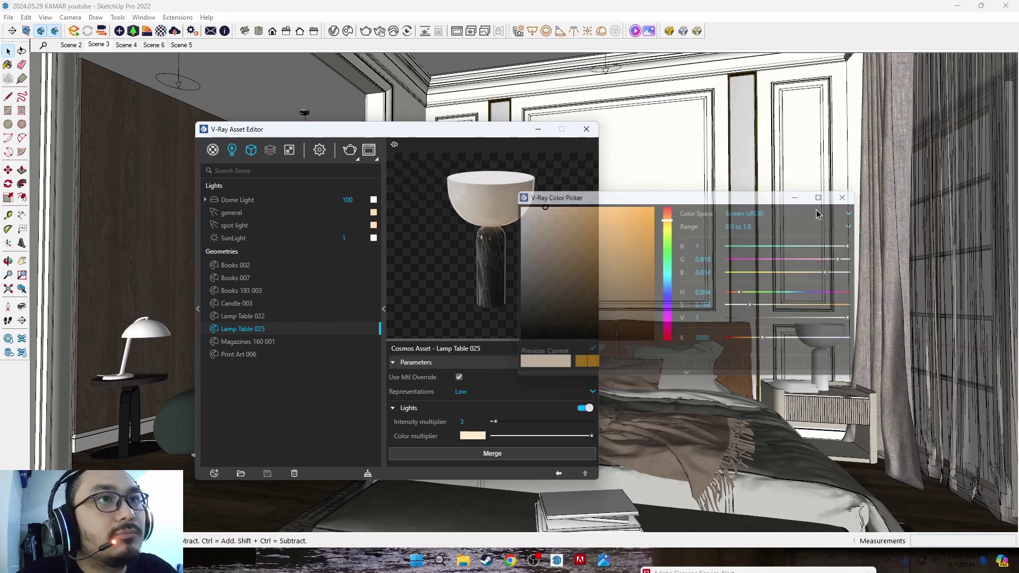
pyautogui.click(587, 130)
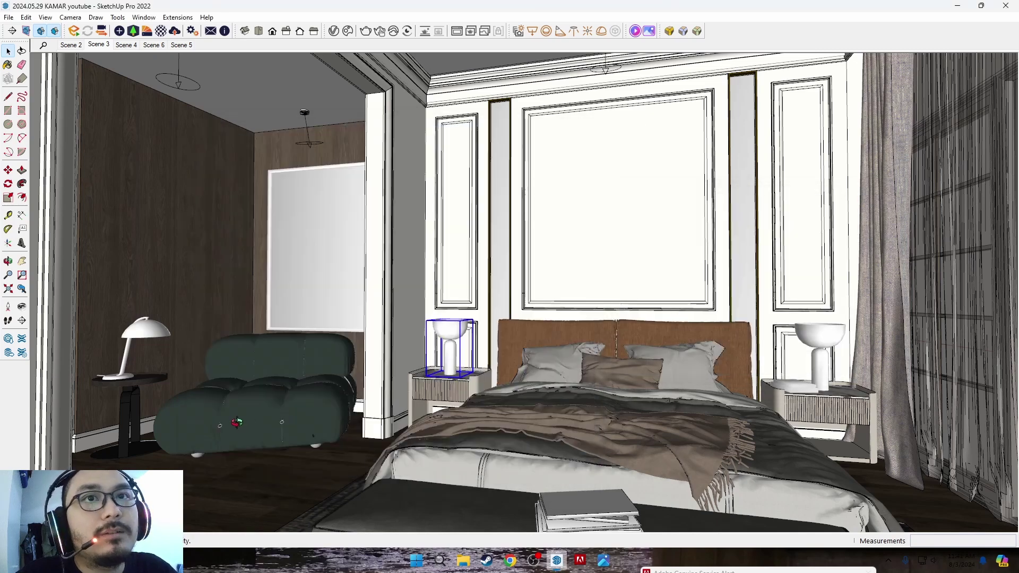
# Check the floor lamp's intensity of 20 in the Asset Editor, then render from Scene 3.
pyautogui.scroll(3, 133, 362)
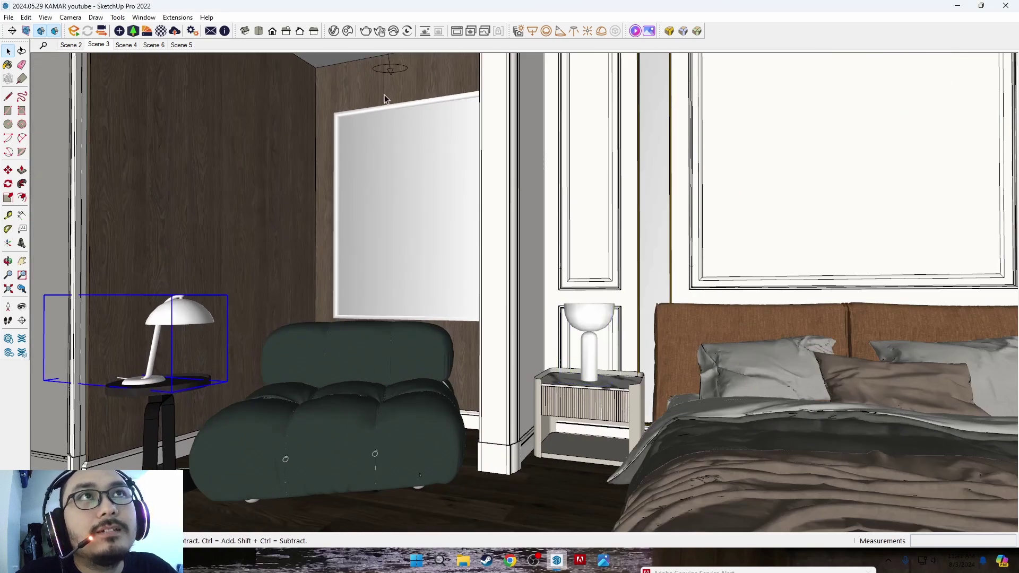
pyautogui.click(334, 31)
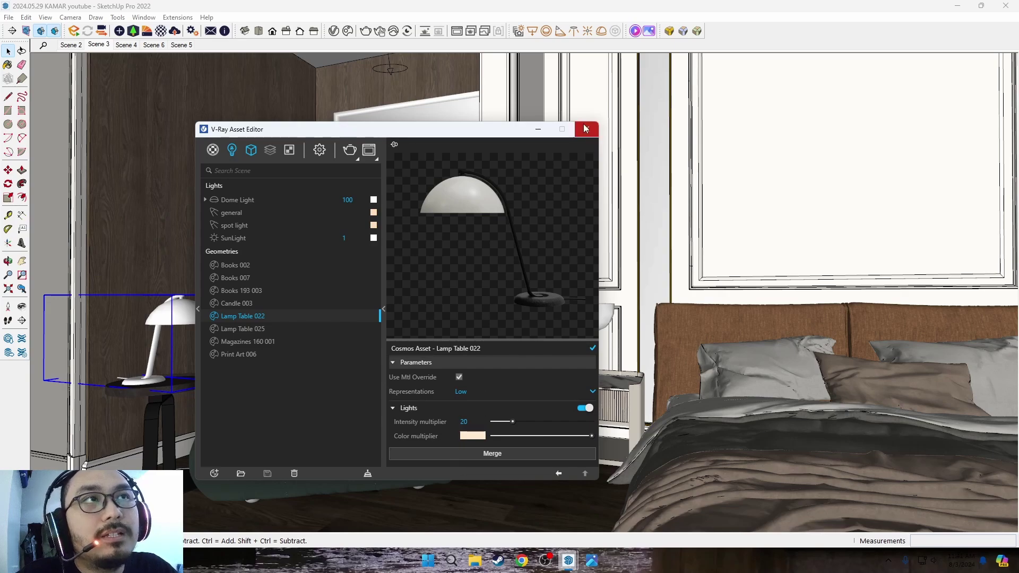
pyautogui.click(461, 321)
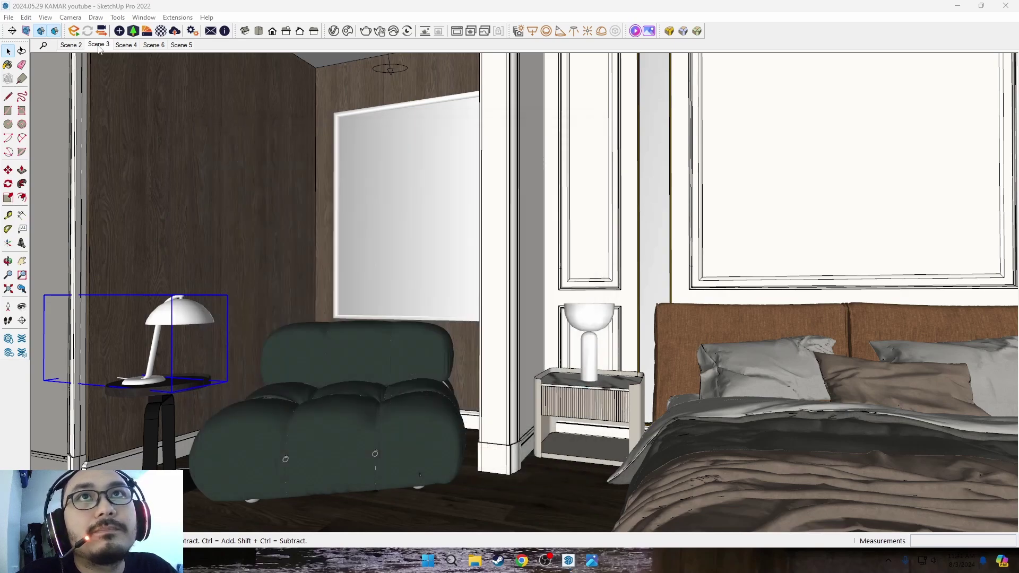
pyautogui.click(99, 45)
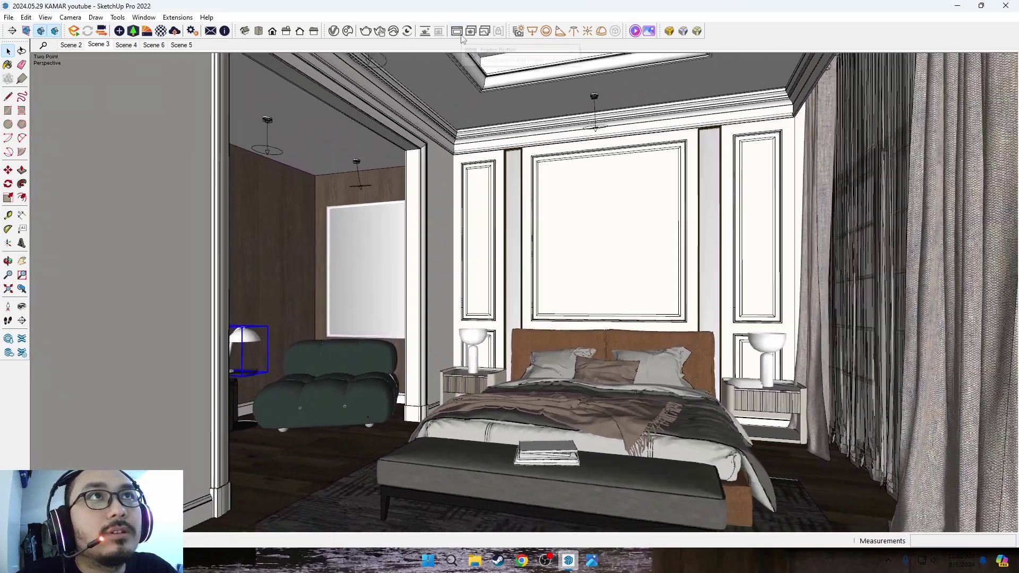
pyautogui.click(471, 31)
# Reposition the Frame Buffer and zoom in and out on the finished warm-lit bedroom render.
pyautogui.moveTo(424, 139); pyautogui.dragTo(408, 108)
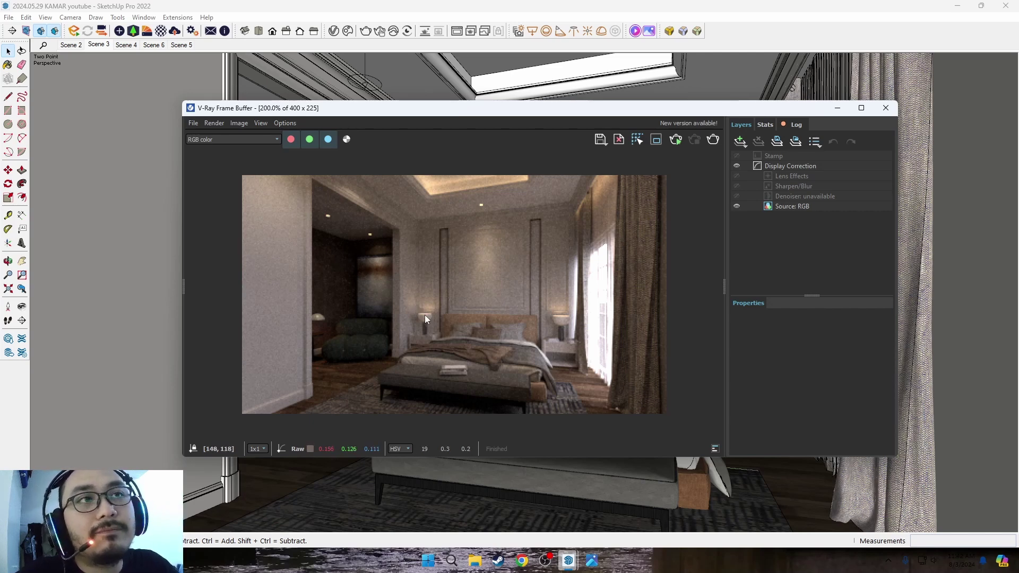
pyautogui.scroll(1, 441, 315)
pyautogui.scroll(-2, 479, 330)
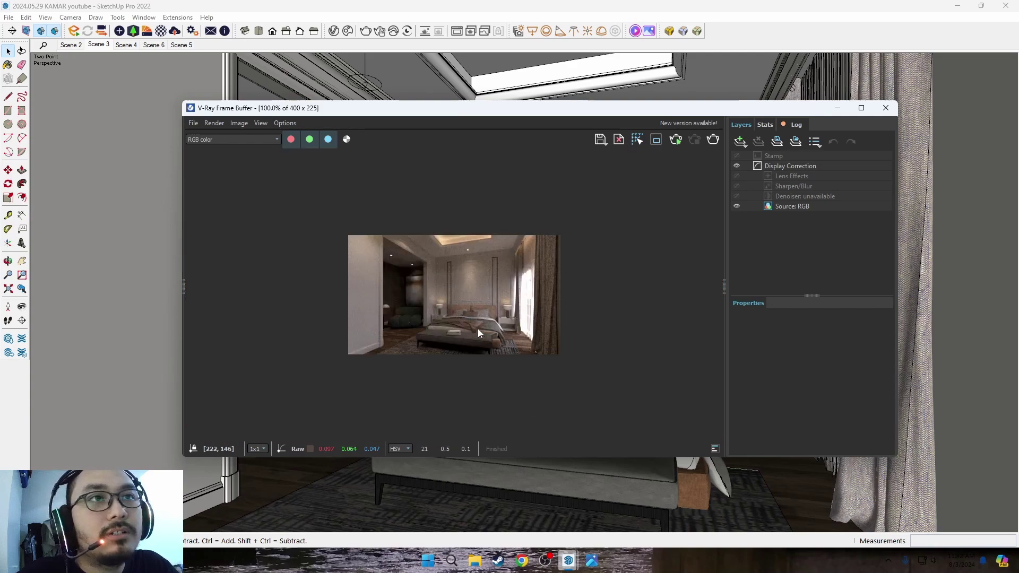
pyautogui.scroll(1, 478, 329)
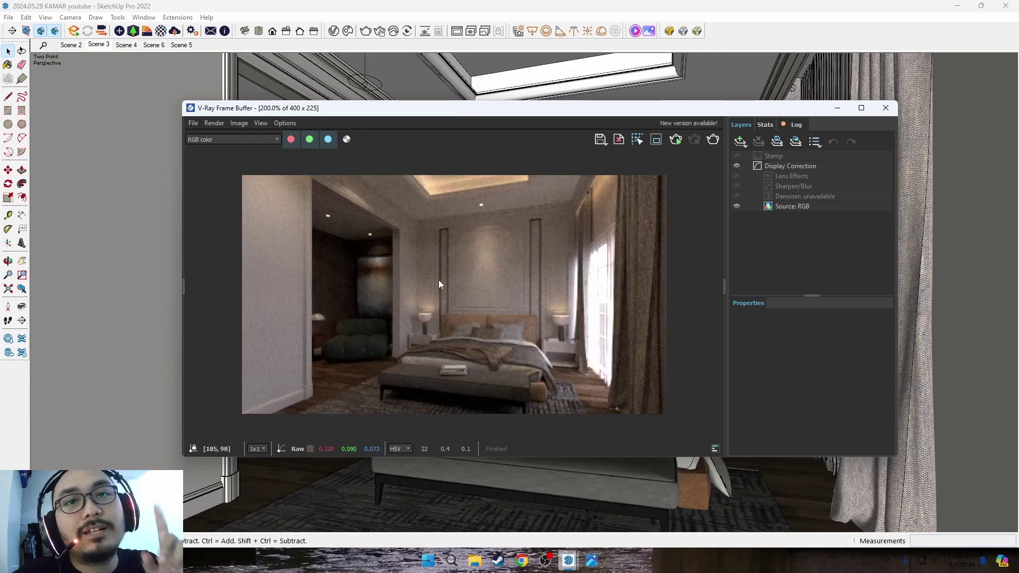